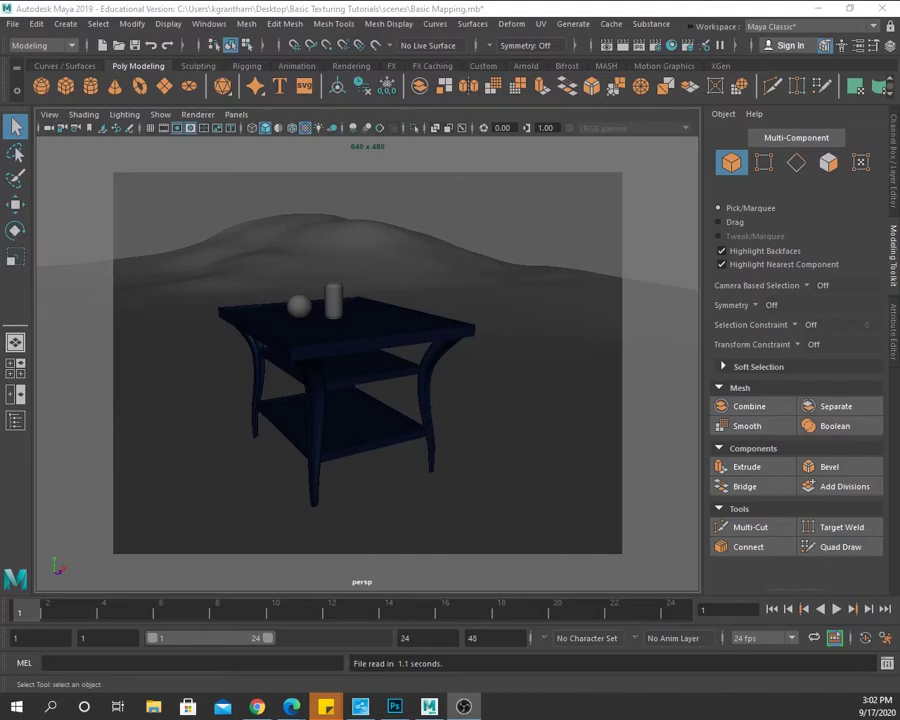
left_click_drag(303, 436, 429, 424, "alt")
left_click(412, 408)
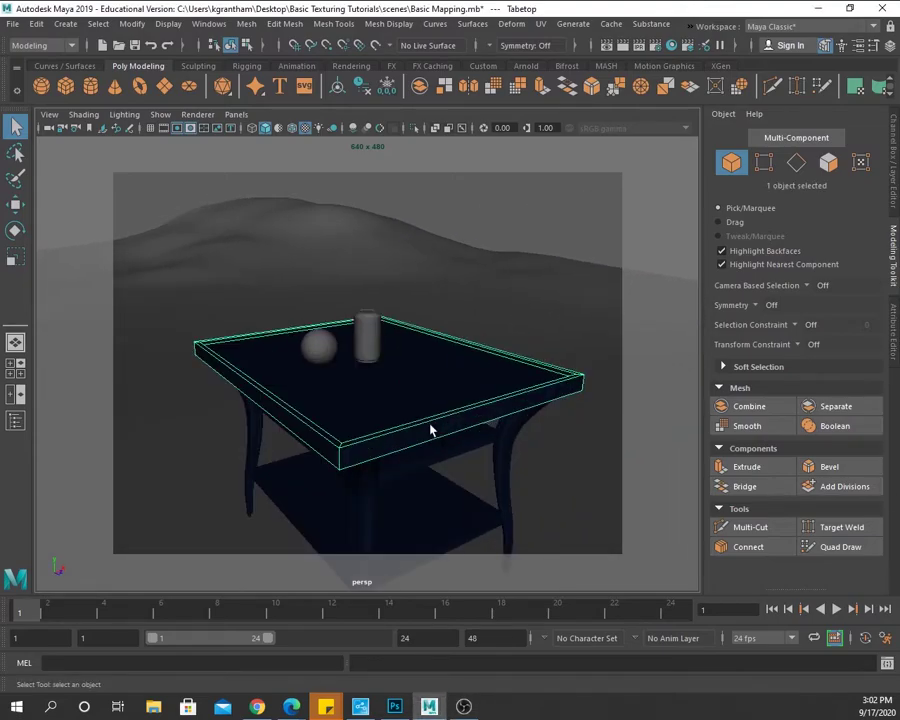
right_click_drag(474, 466, 475, 470, "alt")
left_click_drag(474, 470, 455, 470, "alt")
left_click(585, 201)
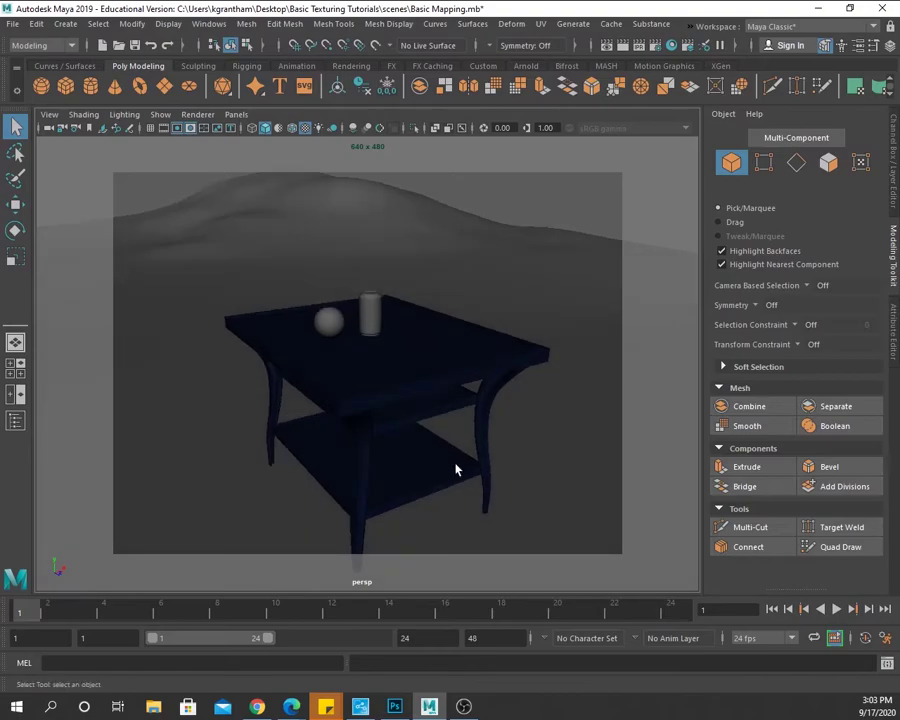
- Look through the texture images in the sourceimages folder of Basic Texturing Tutorials in File Explorer and return to Maya
left_click(818, 8)
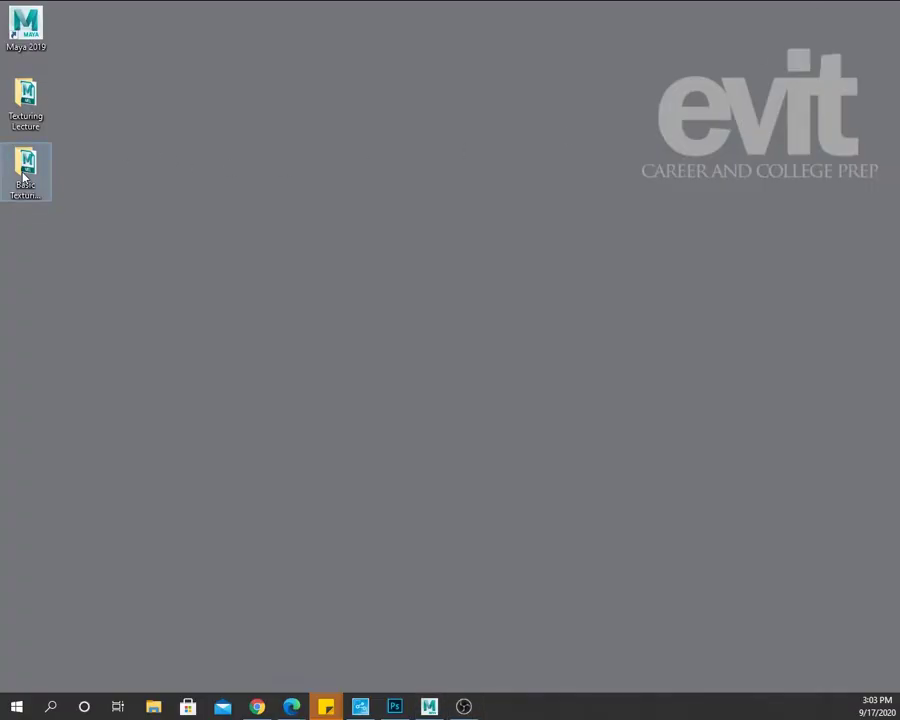
left_click(153, 706)
left_click_drag(512, 42, 396, 61)
left_click(300, 287)
double_click(301, 289)
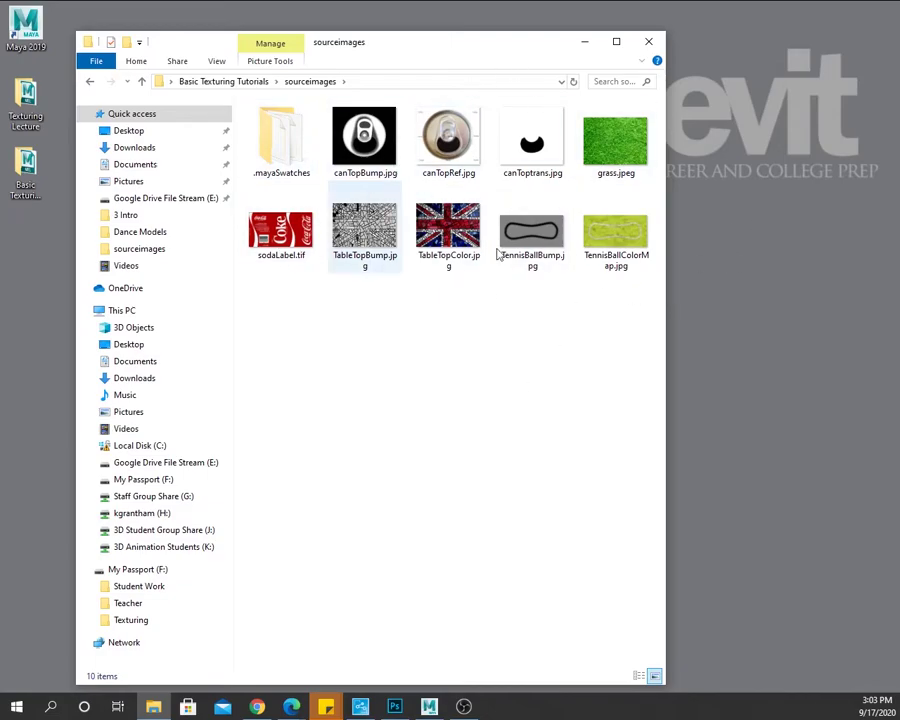
left_click(650, 43)
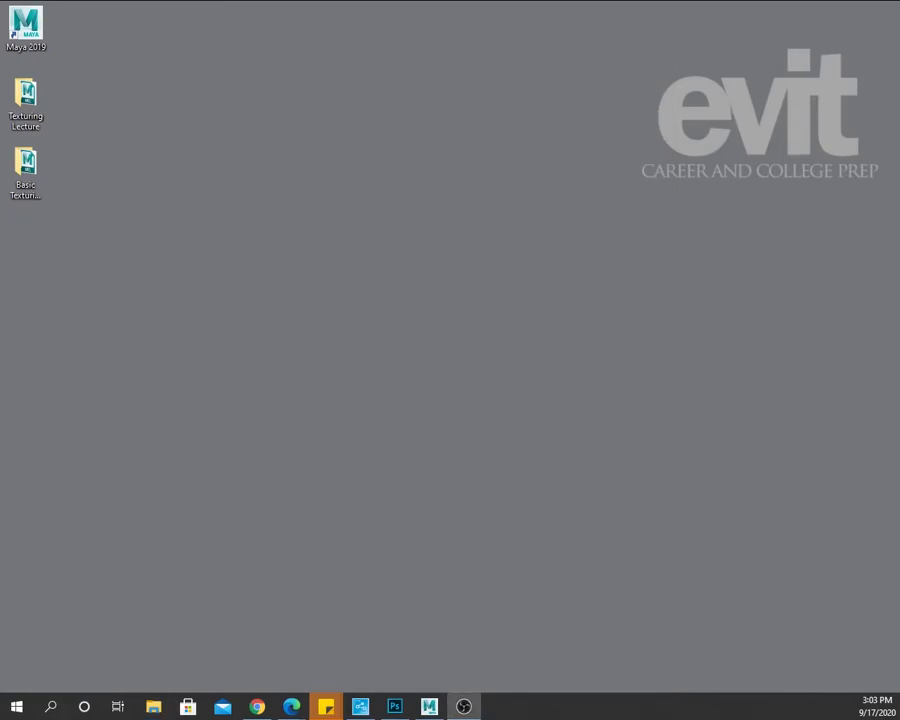
left_click(429, 706)
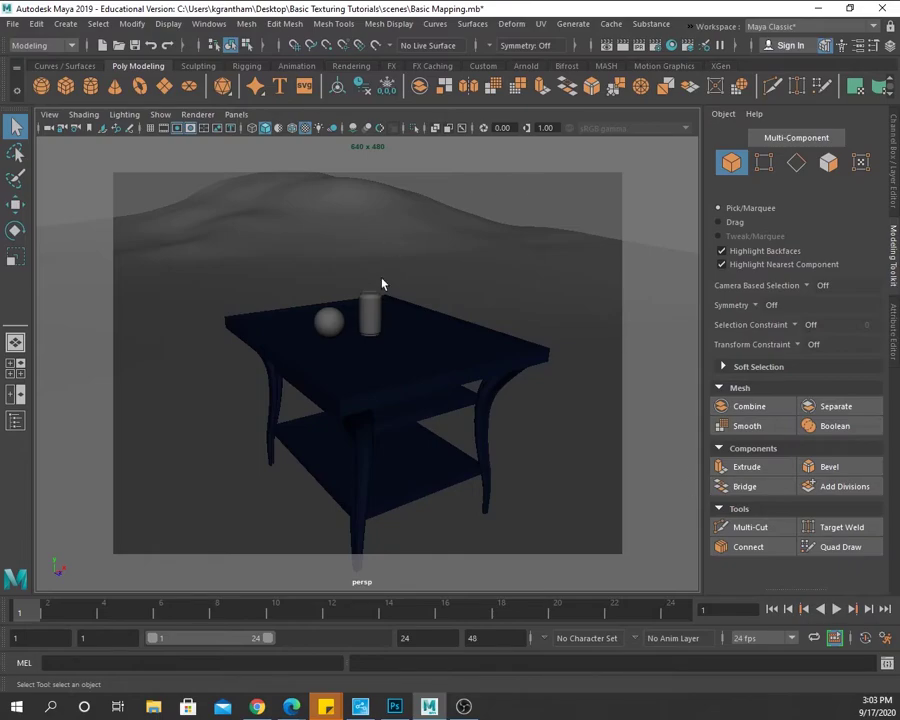
- Select the tabletop and the lower shelf and inspect the table2 material in the Hypershade
left_click_drag(376, 352, 382, 362, "alt")
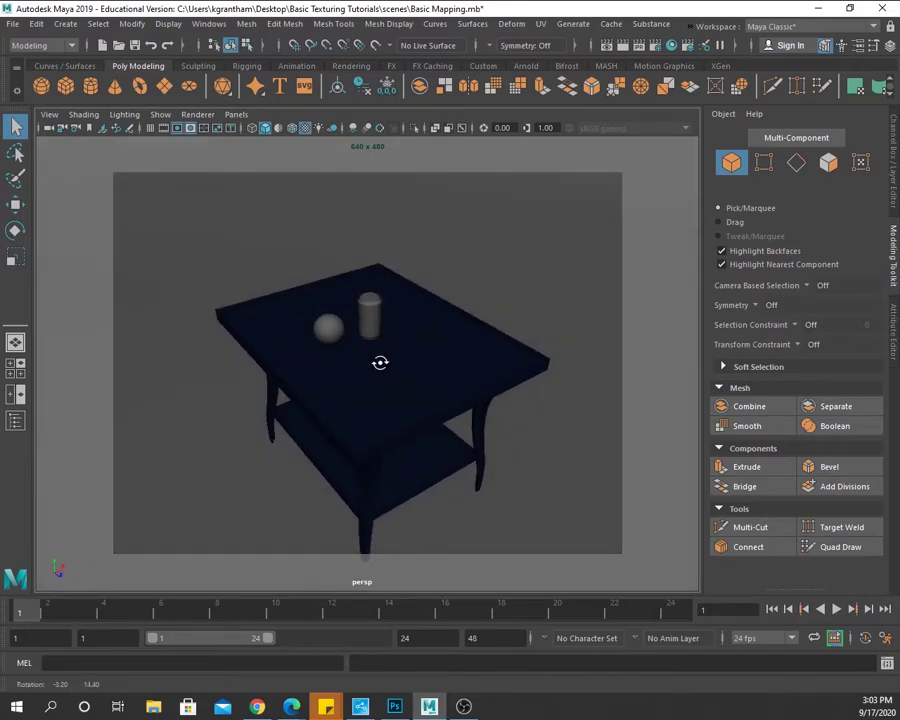
left_click(408, 384)
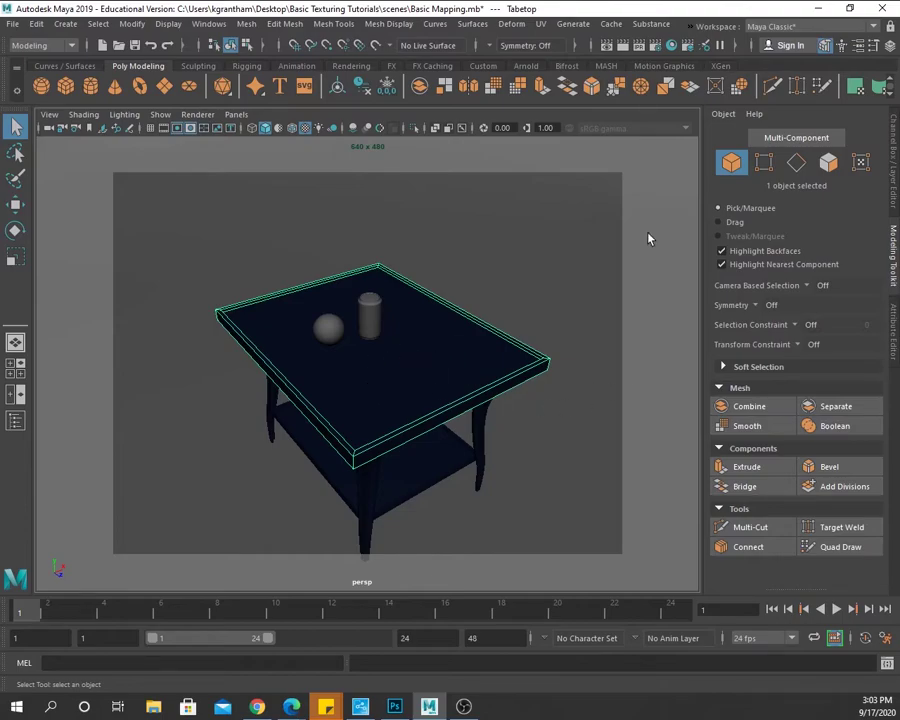
left_click(671, 45)
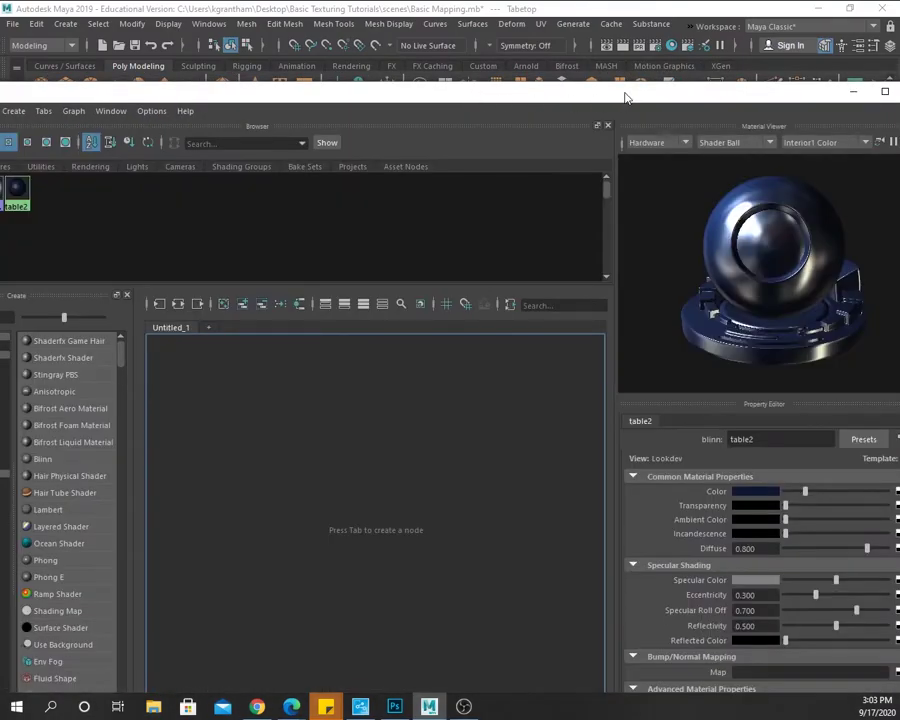
left_click_drag(625, 94, 560, 94)
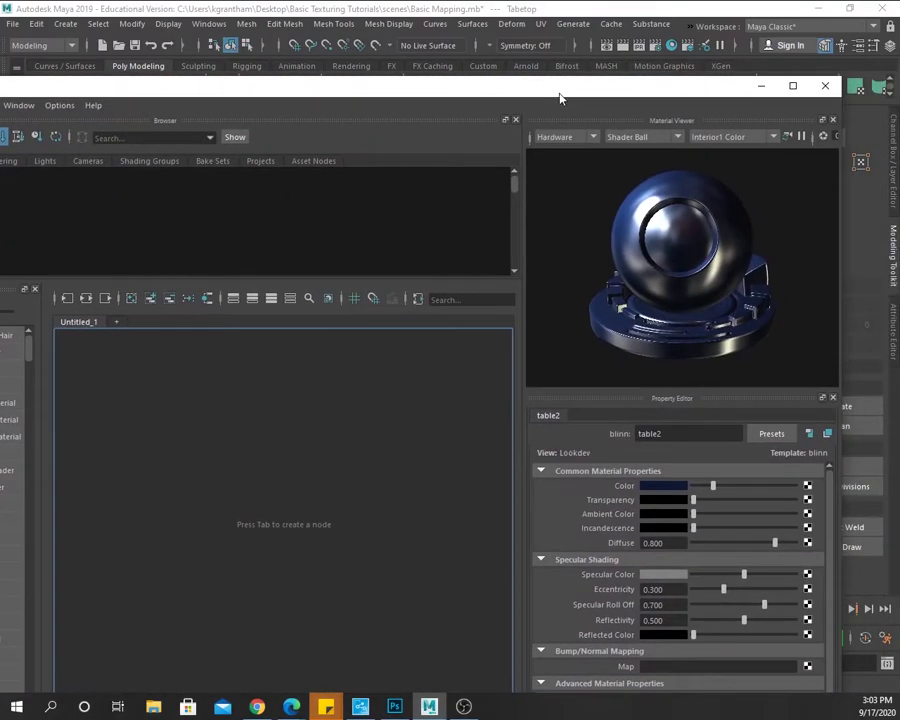
left_click(794, 87)
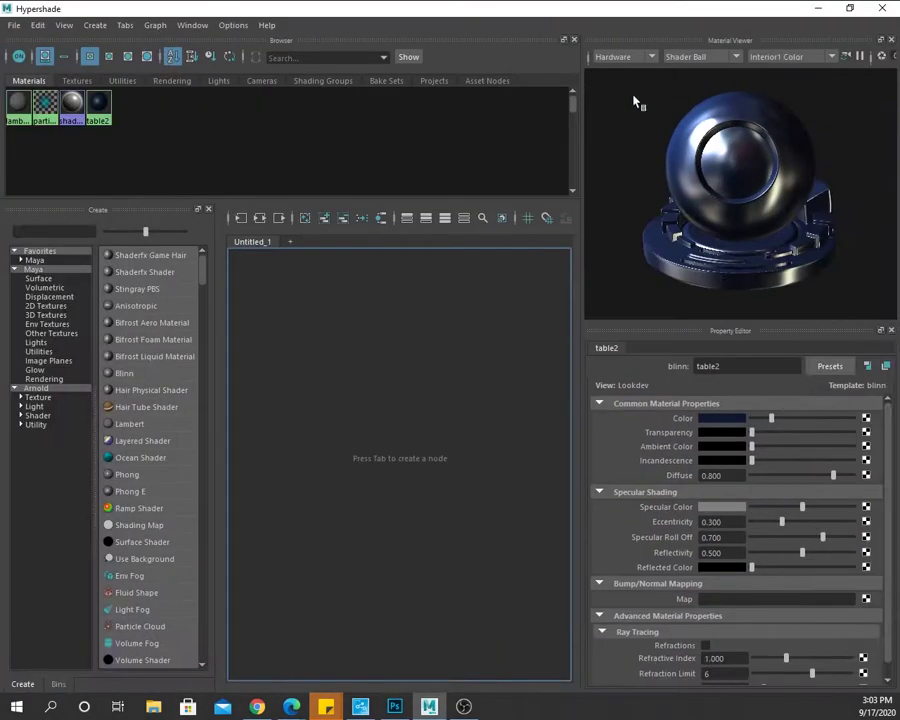
left_click(98, 103)
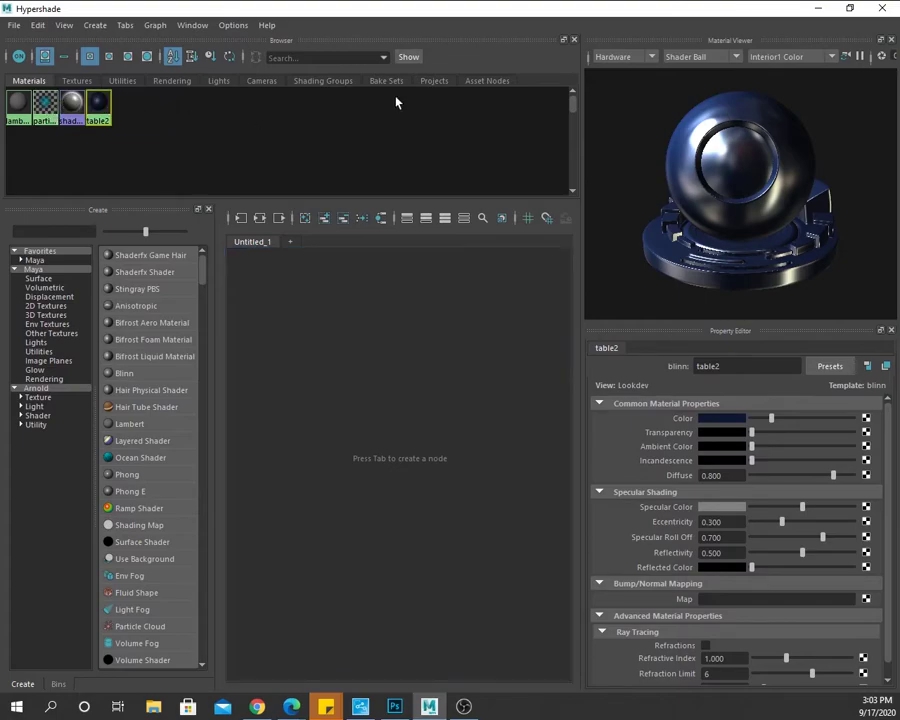
left_click(818, 8)
left_click(445, 365)
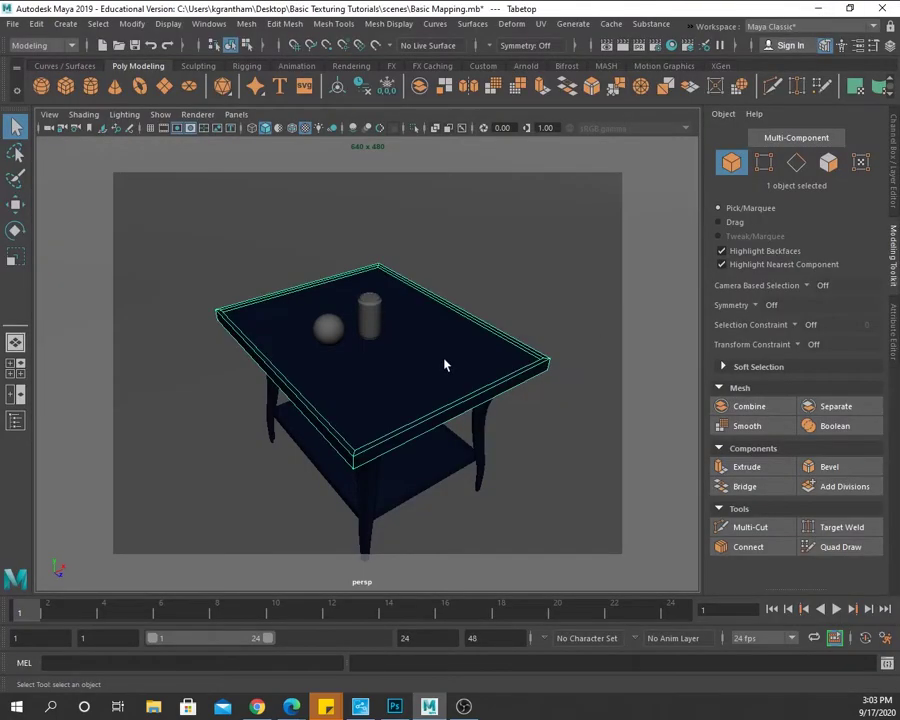
left_click(414, 488)
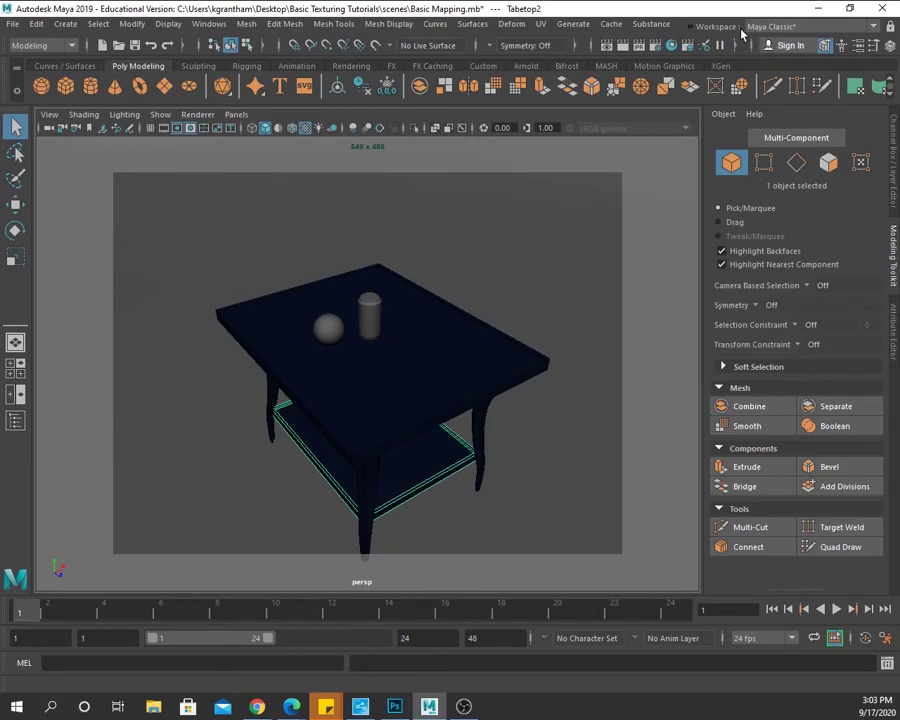
left_click(671, 45)
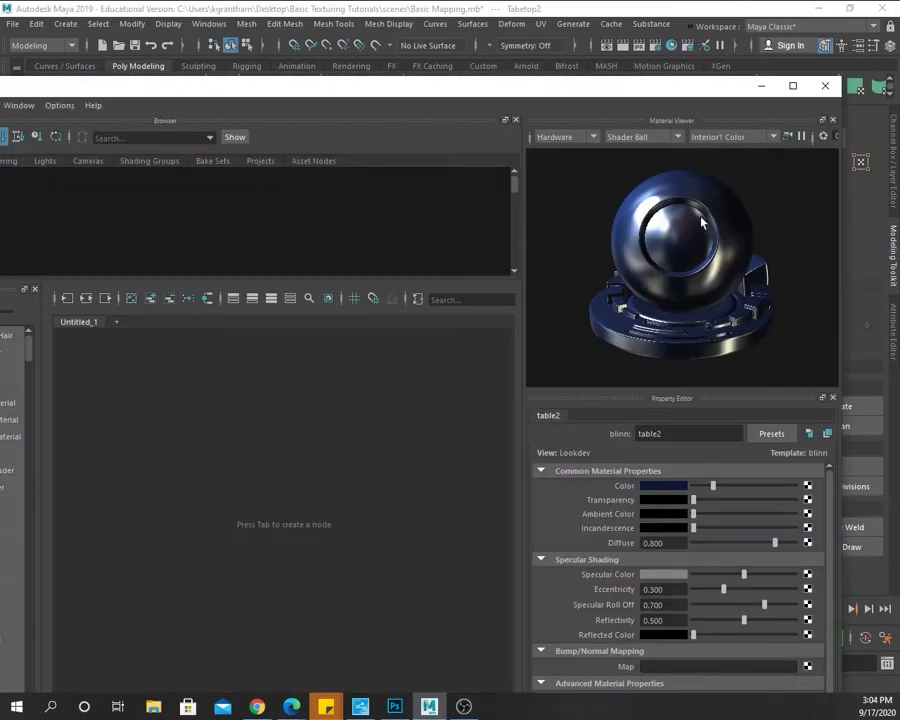
left_click(760, 87)
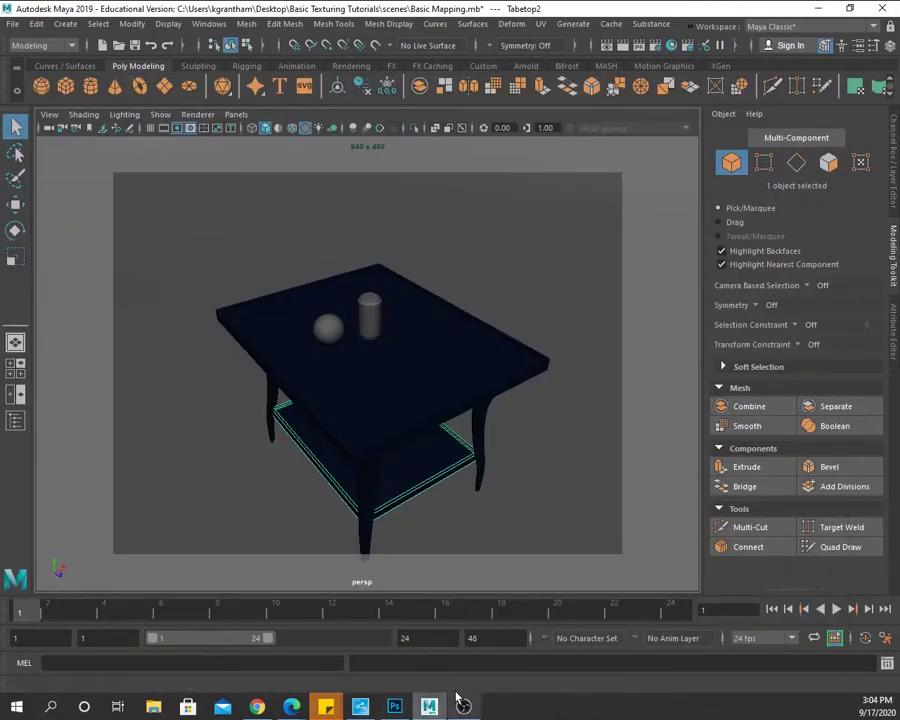
- Create a new Phong material in the Hypershade
left_click(671, 45)
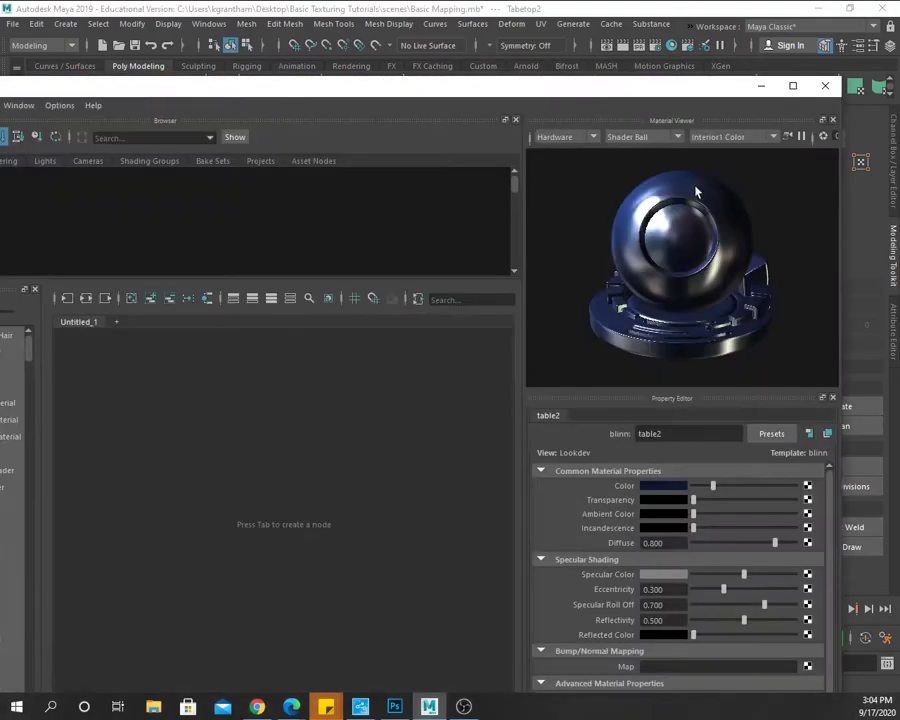
left_click(792, 86)
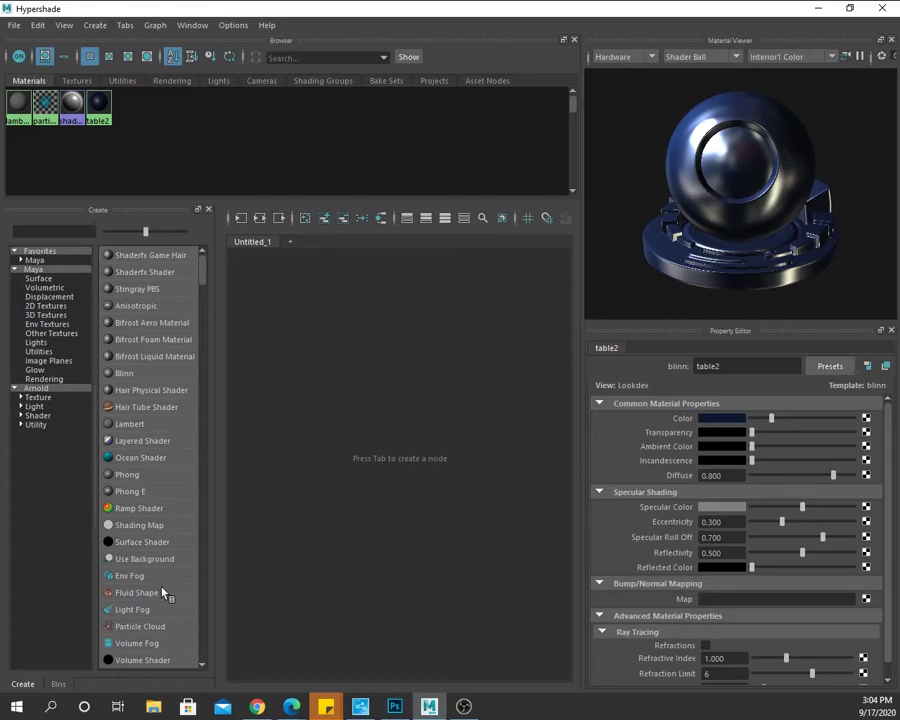
left_click(119, 477)
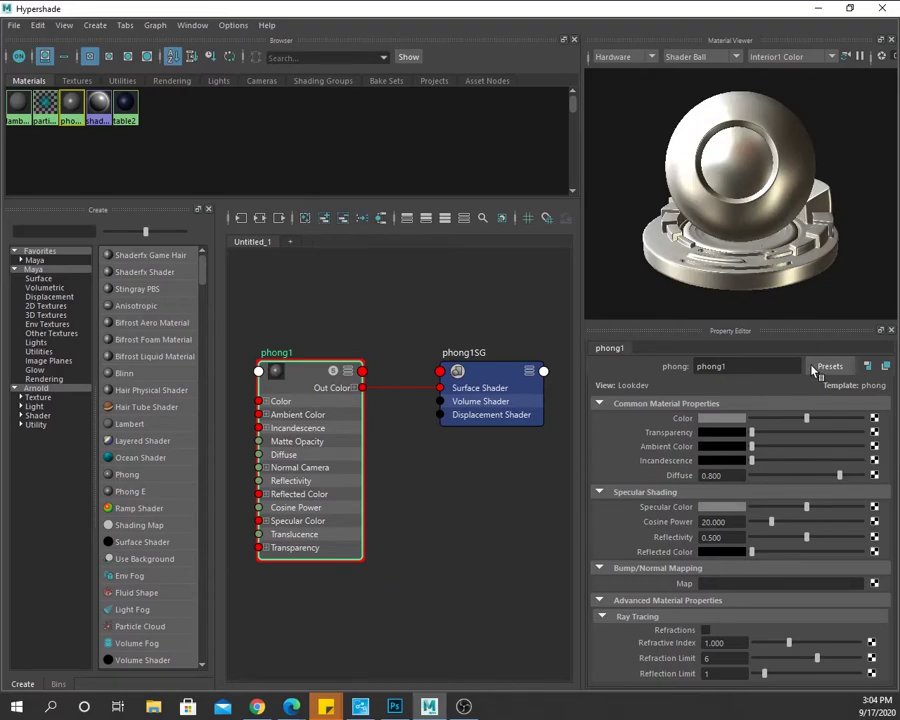
- View TableTopColor.jpg and TableTopBump.jpg from the project's sourceimages folder in Photos and return to Maya's Hypershade
left_click(818, 9)
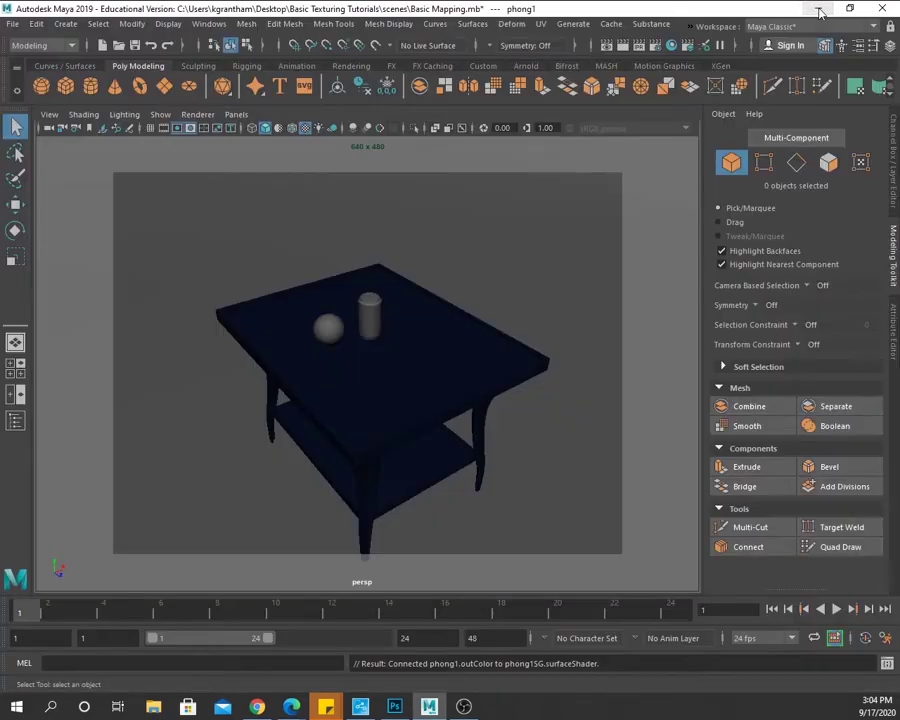
left_click(818, 9)
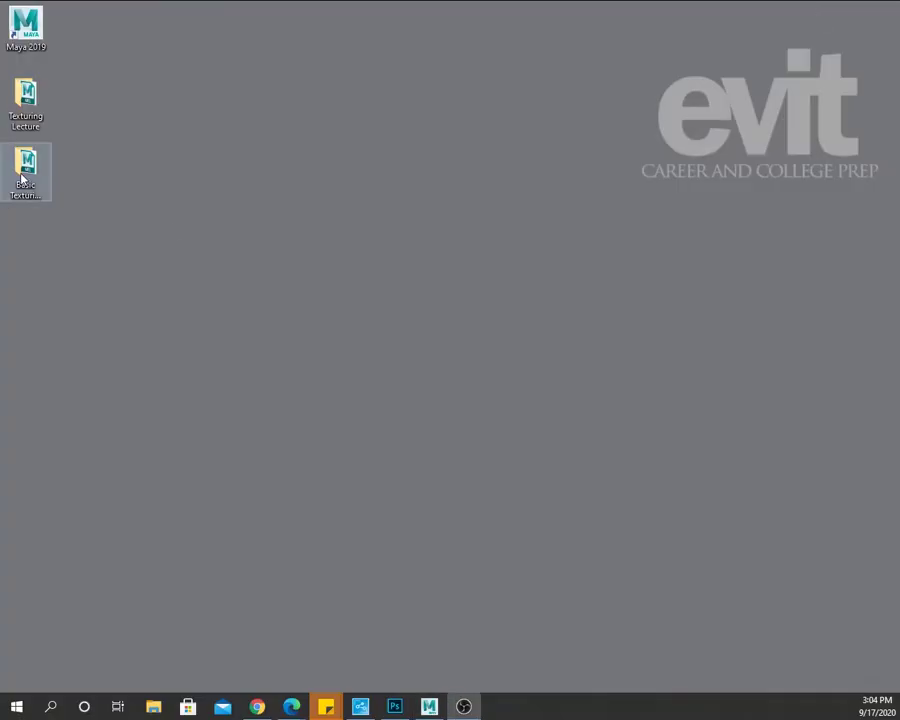
double_click(24, 176)
double_click(288, 286)
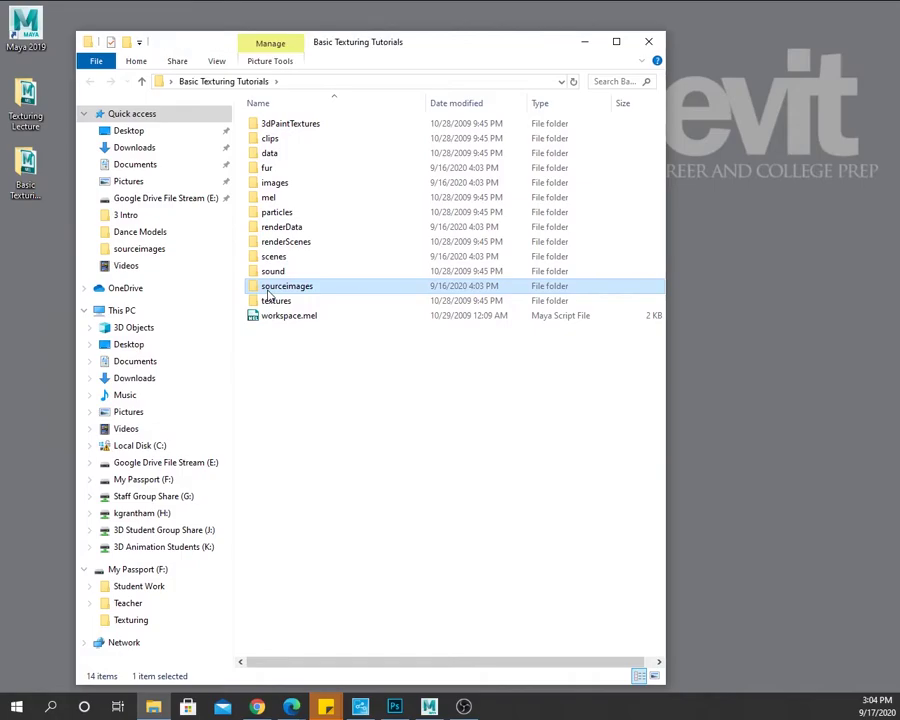
double_click(447, 228)
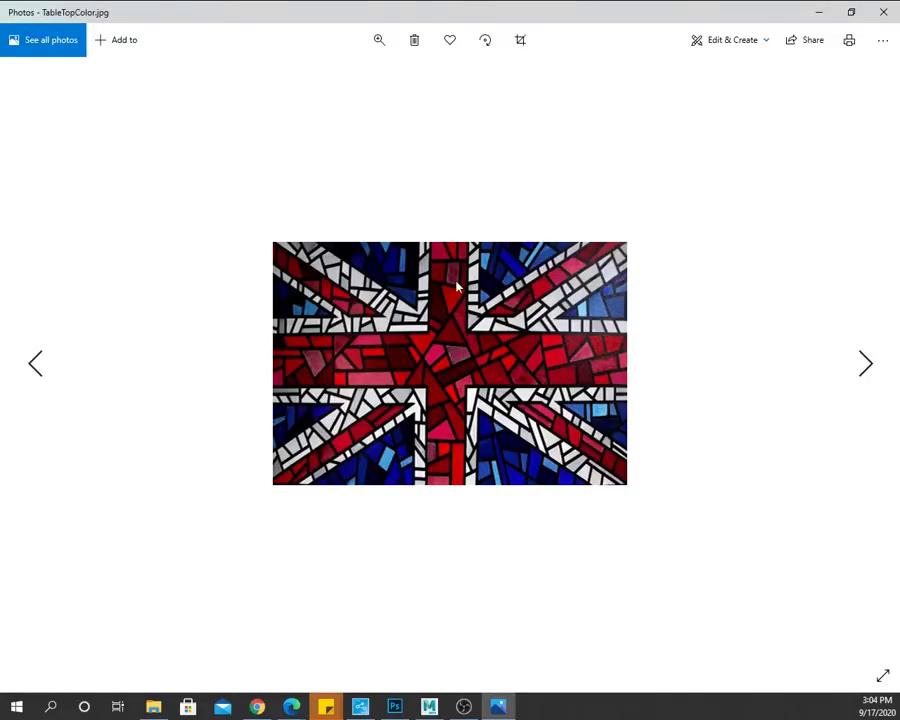
left_click(33, 365)
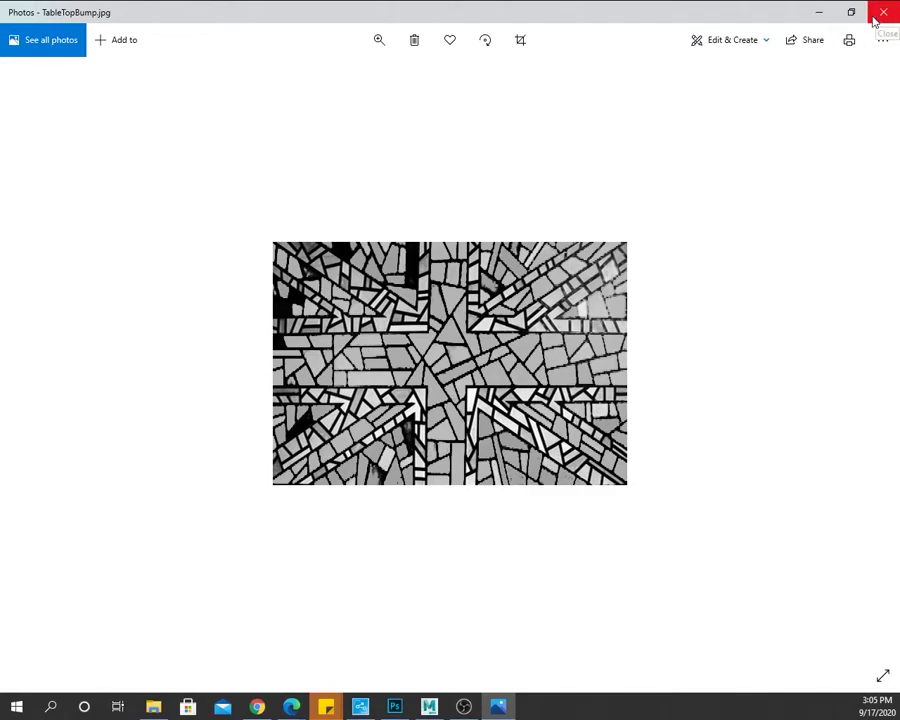
left_click(819, 13)
left_click(429, 707)
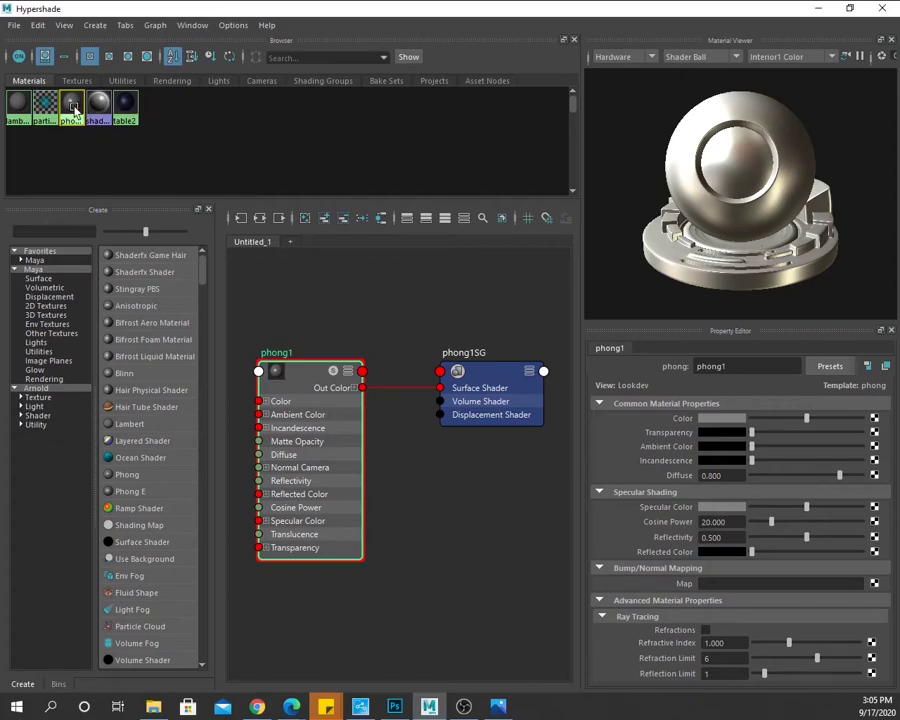
- Rename the new Phong material as tabletopShader and map a File texture to its Color attribute
right_click(73, 118)
left_click(86, 244)
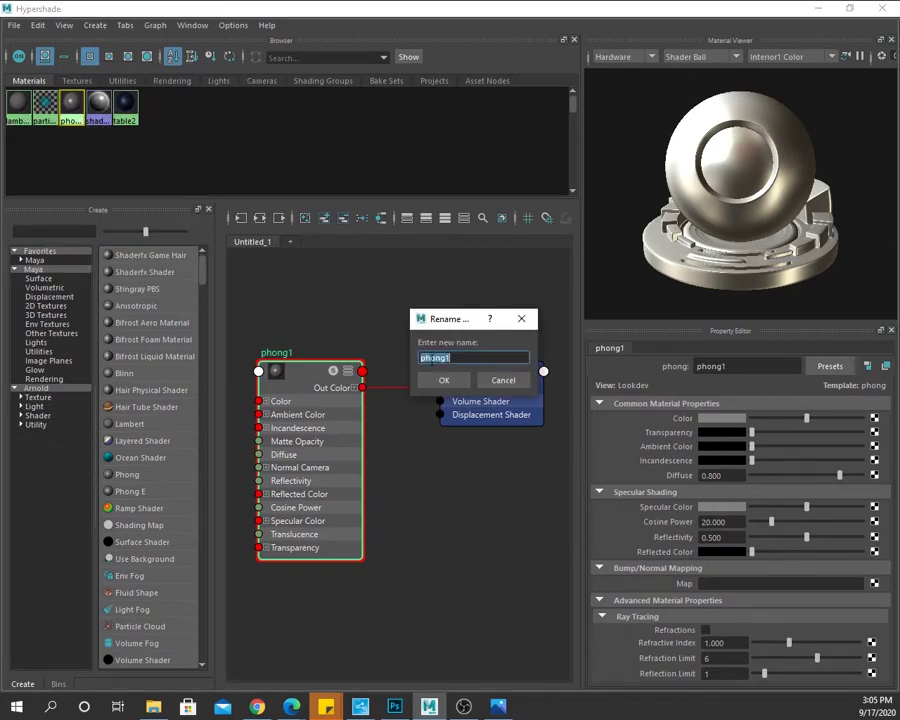
type("tabletopShader")
left_click(444, 381)
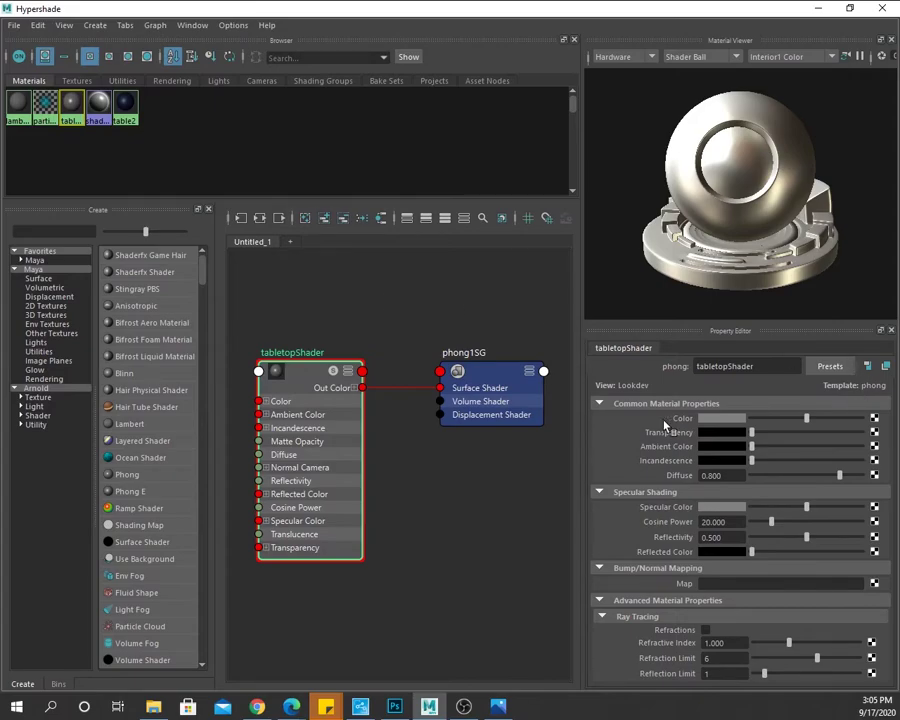
left_click(873, 420)
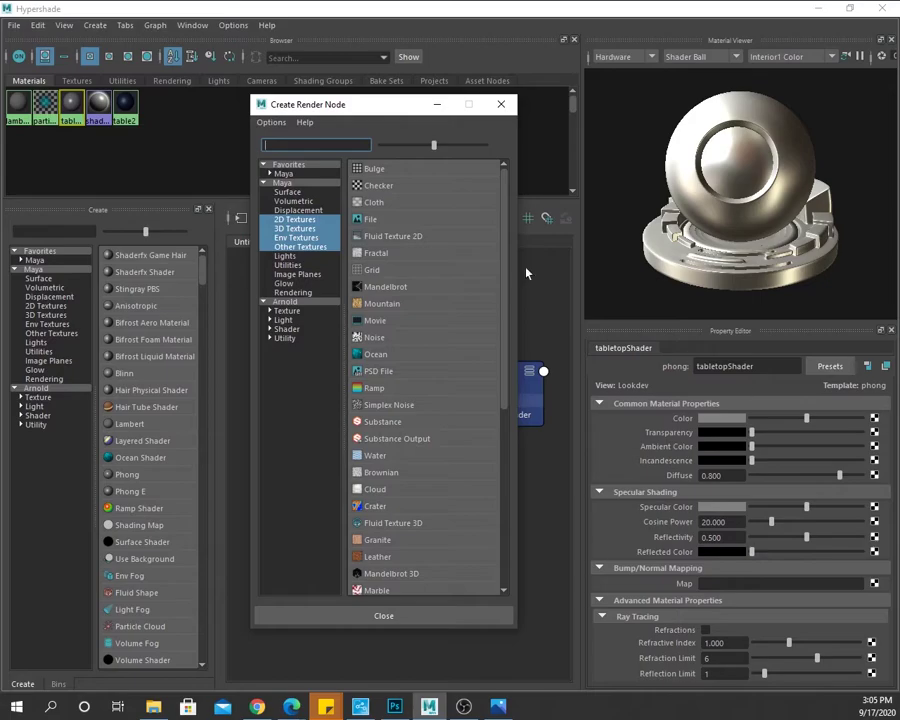
left_click(386, 222)
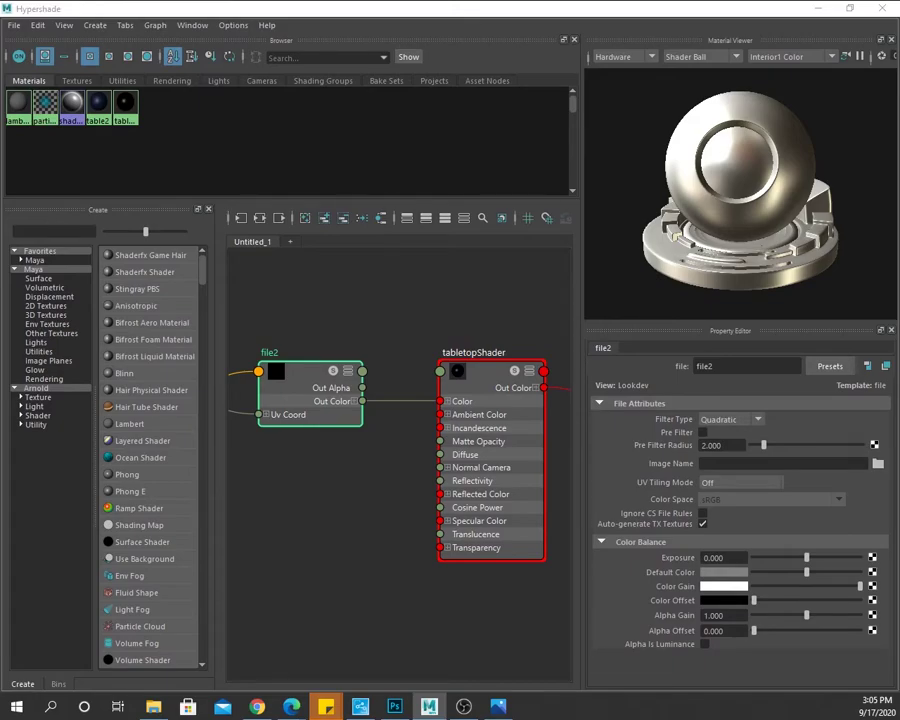
left_click(877, 463)
left_click(84, 222)
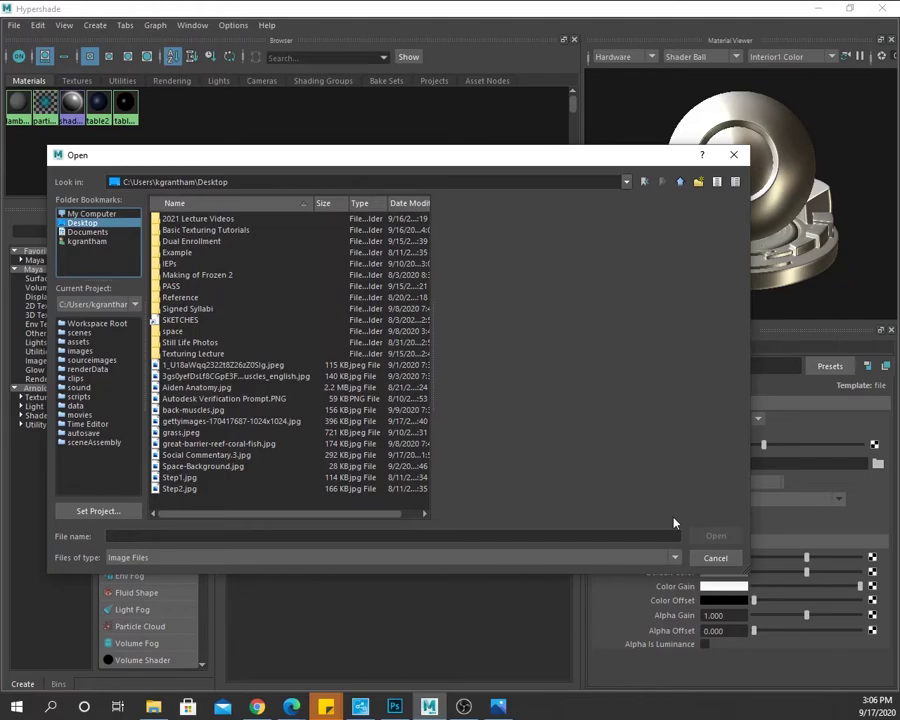
left_click(733, 154)
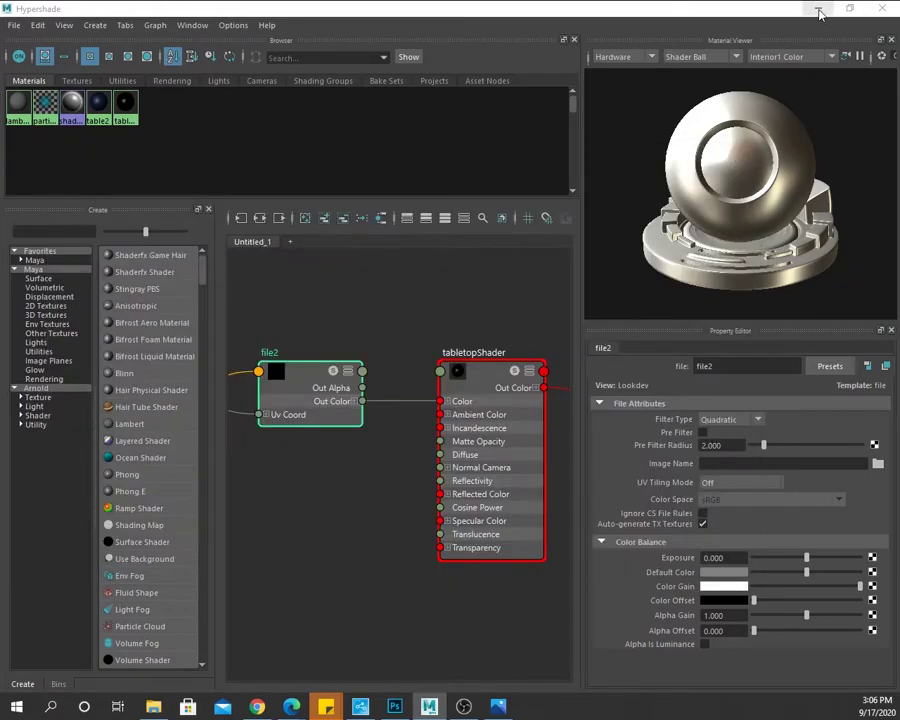
- Close the Hypershade and set the Maya project to the Basic Texturing Tutorials folder on the Desktop
left_click(882, 8)
left_click(14, 26)
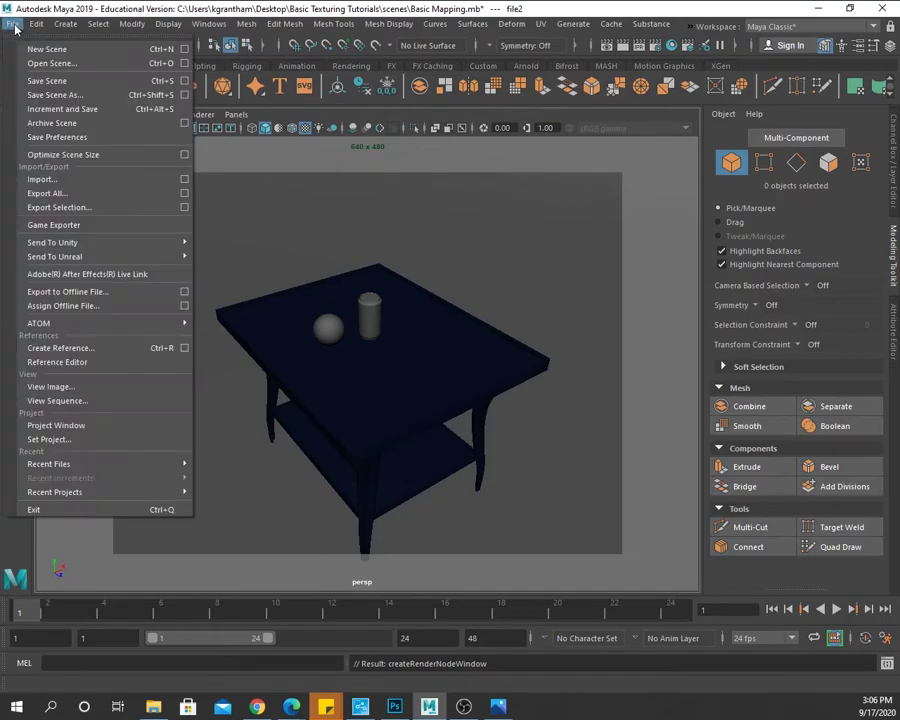
left_click(50, 442)
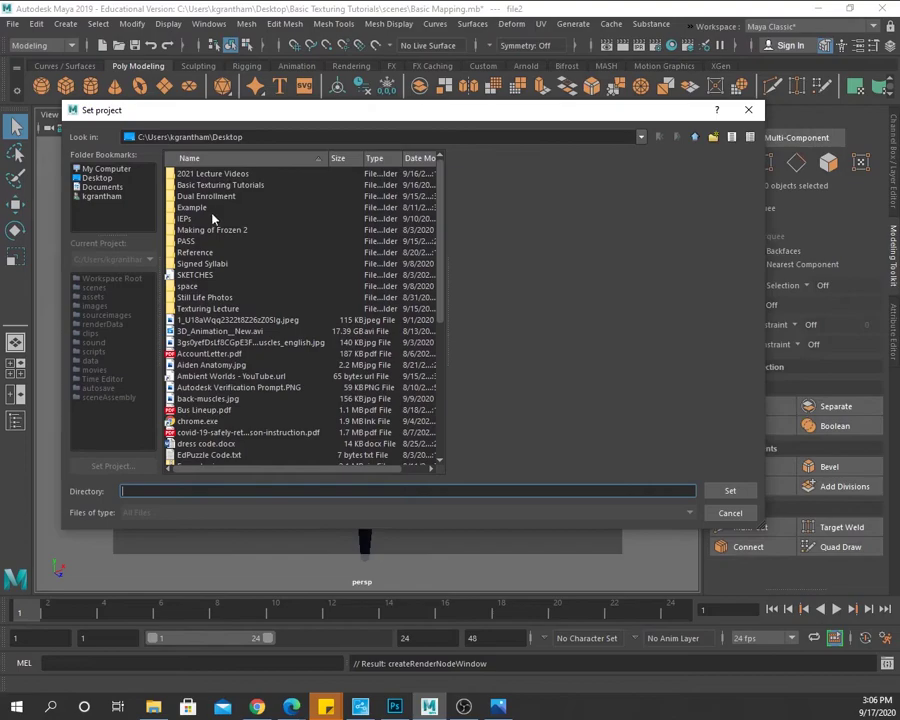
left_click(231, 187)
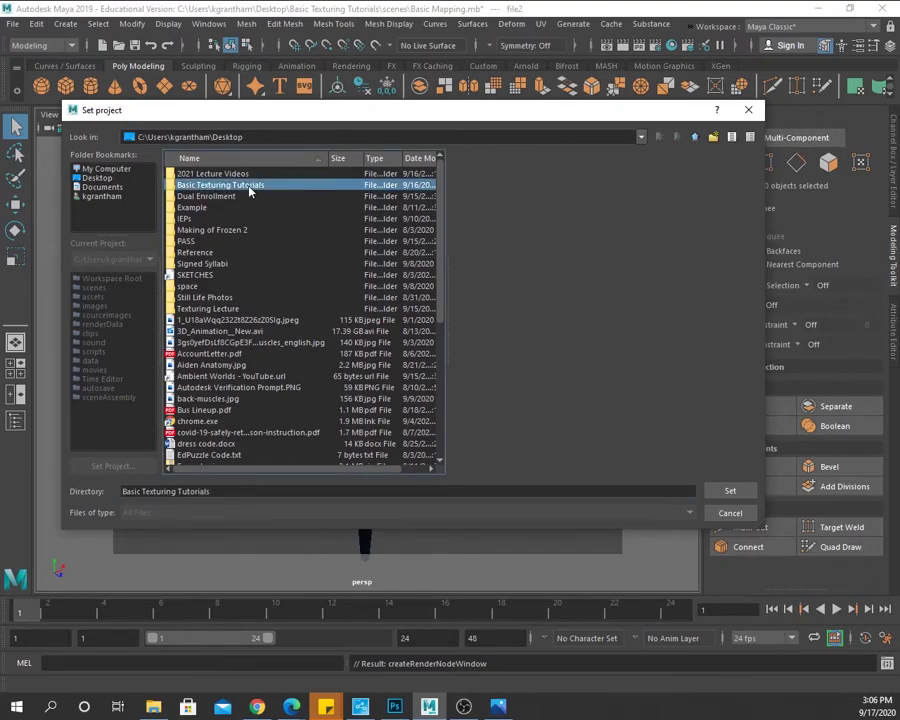
left_click(731, 493)
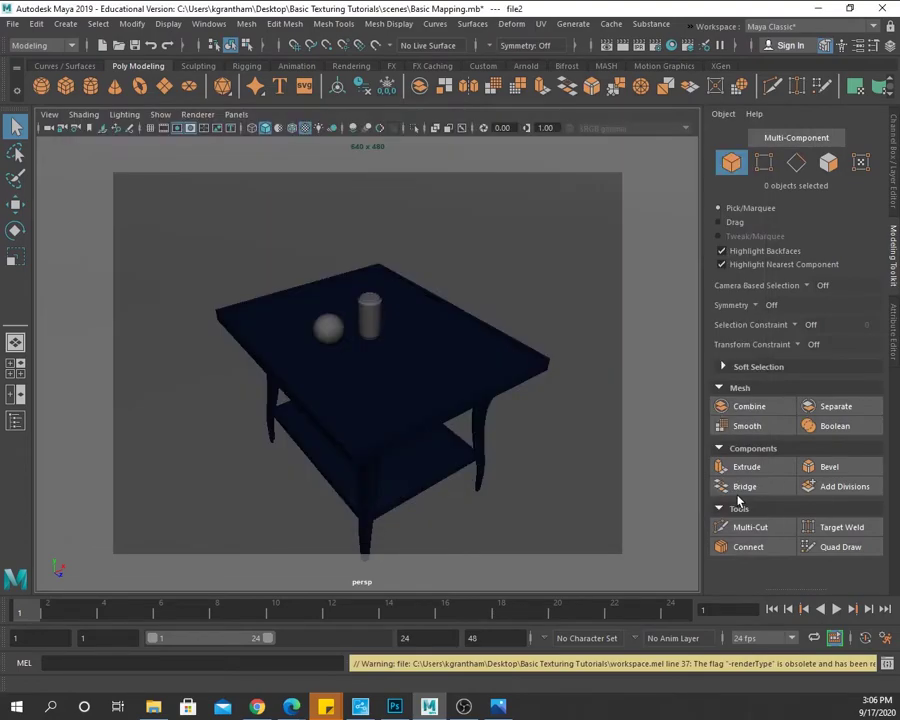
- Reopen the Hypershade and load TableTopColor.jpg from sourceimages as the image of tabletopShader's color File texture
left_click(671, 46)
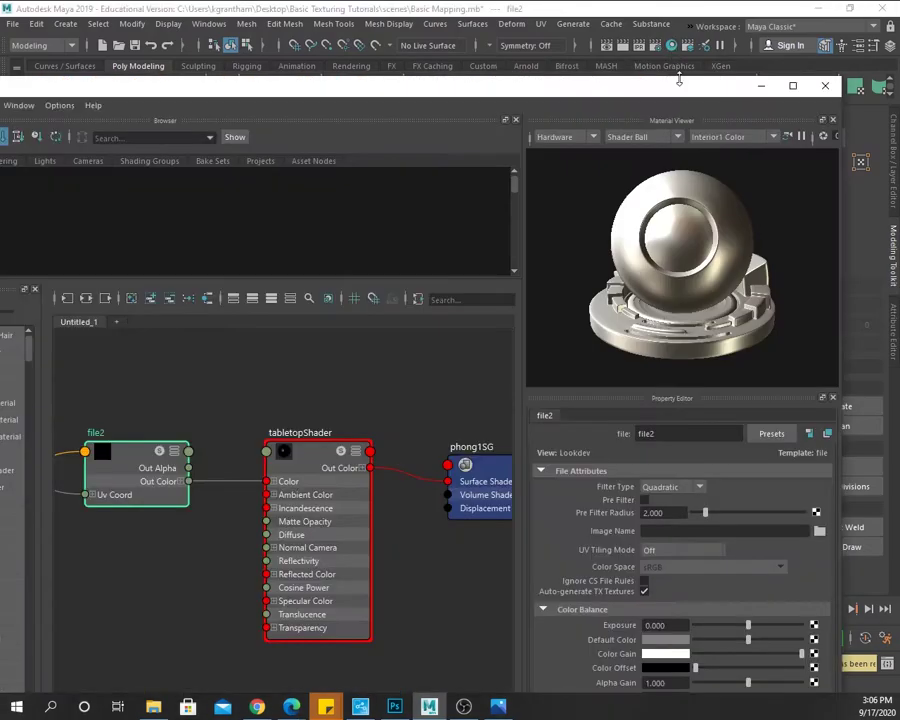
left_click(819, 532)
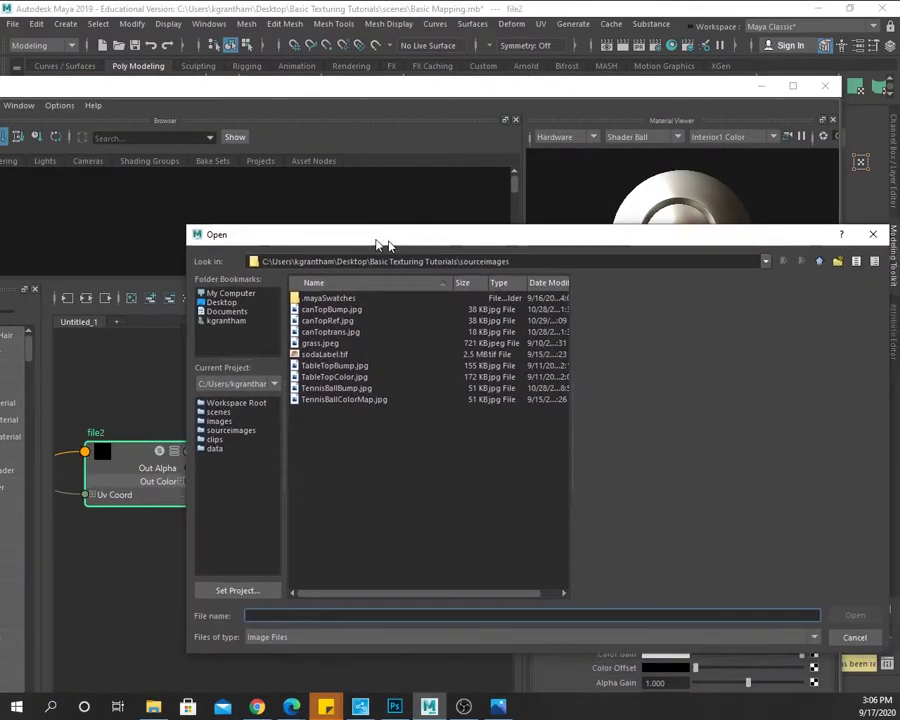
left_click_drag(381, 241, 307, 203)
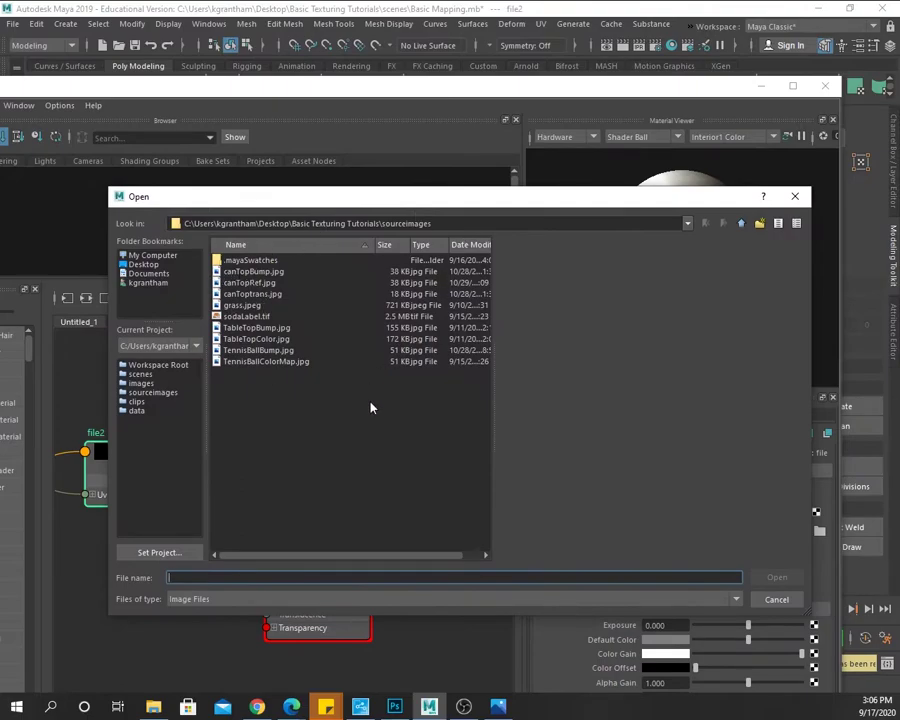
left_click(250, 339)
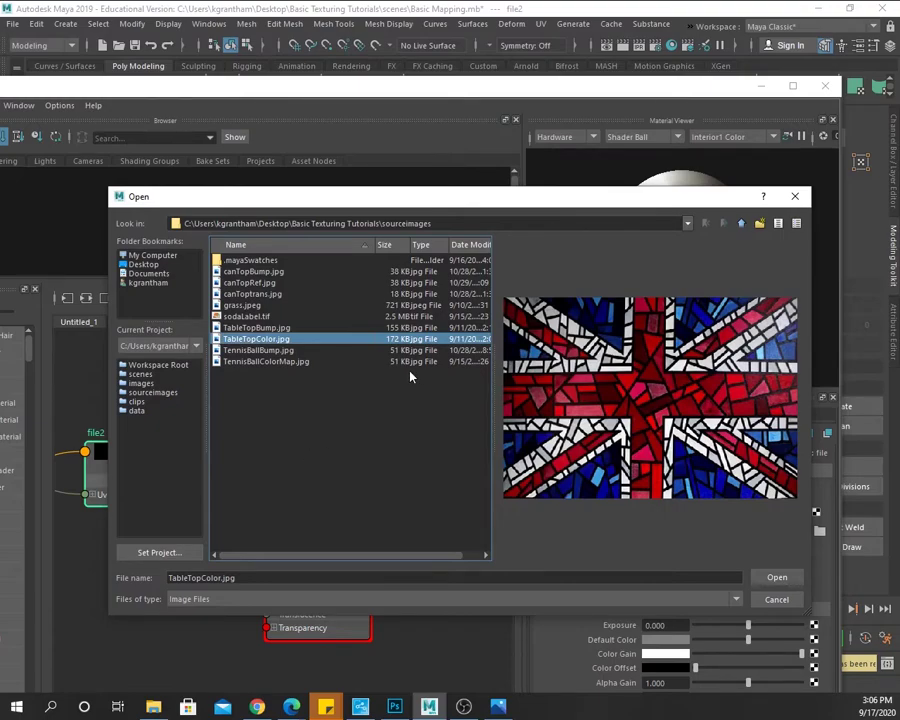
left_click(785, 580)
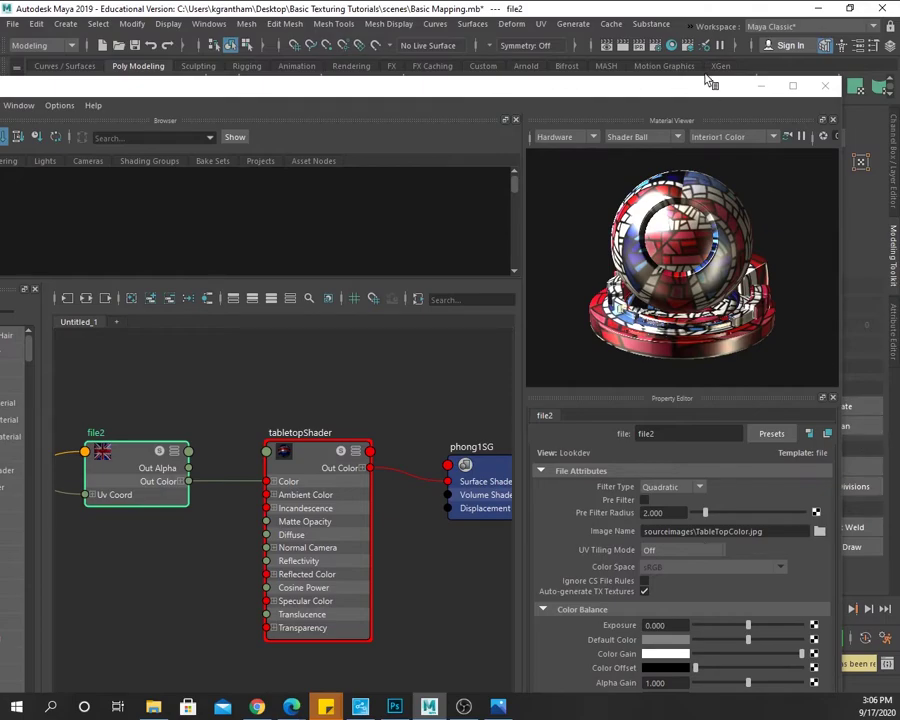
- Map a File texture to the Bump/Normal Mapping attribute of tabletopShader
left_click_drag(700, 78, 728, 35)
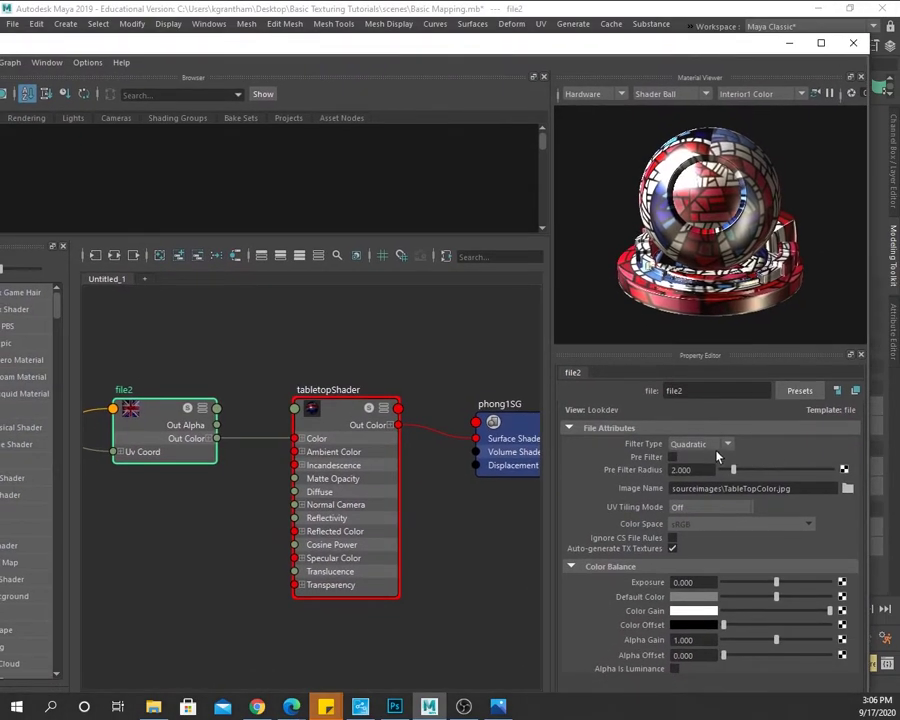
left_click(336, 420)
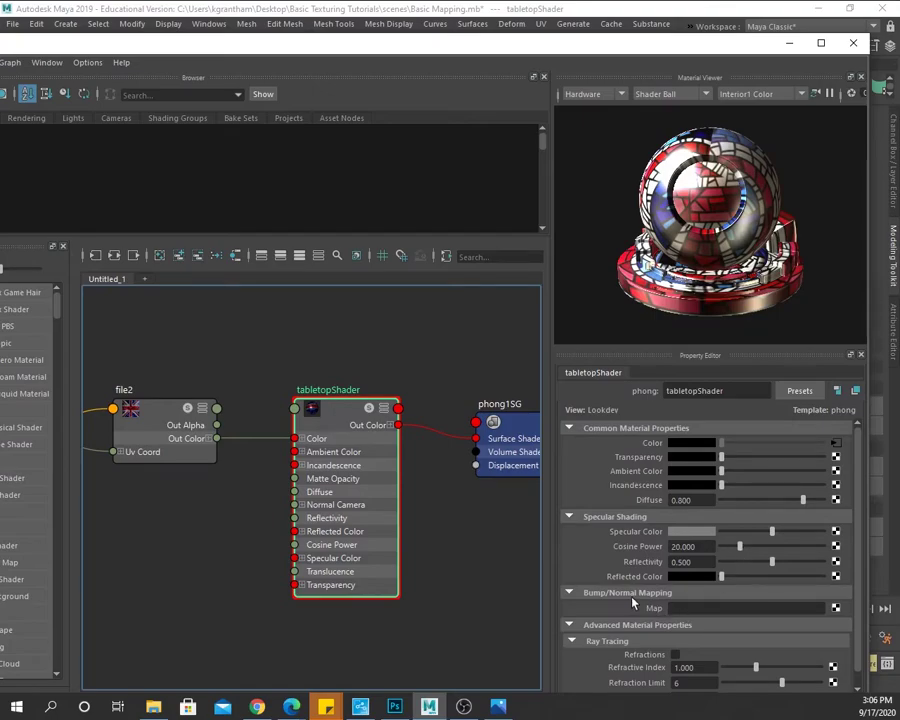
left_click(836, 609)
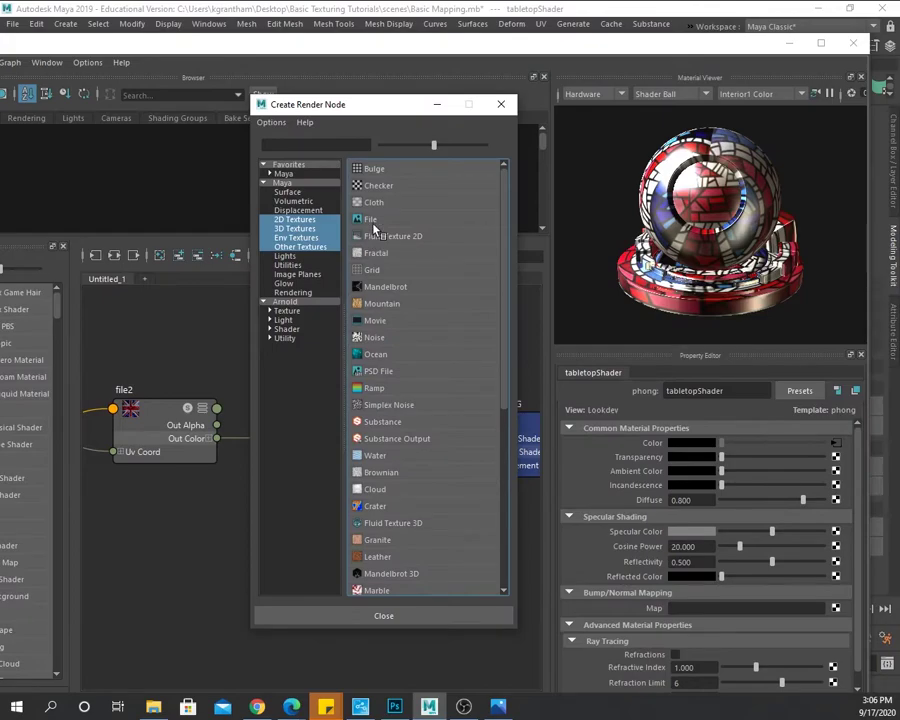
left_click(374, 222)
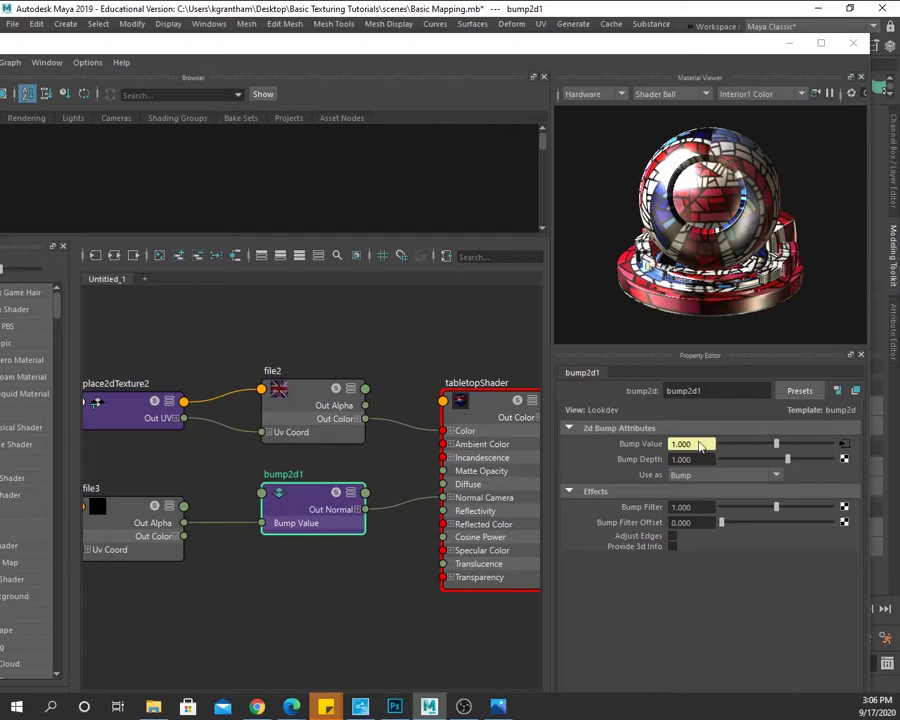
- Load TableTopBump.jpg as the image of the bump File texture and preview the material on a Plane
left_click(845, 446)
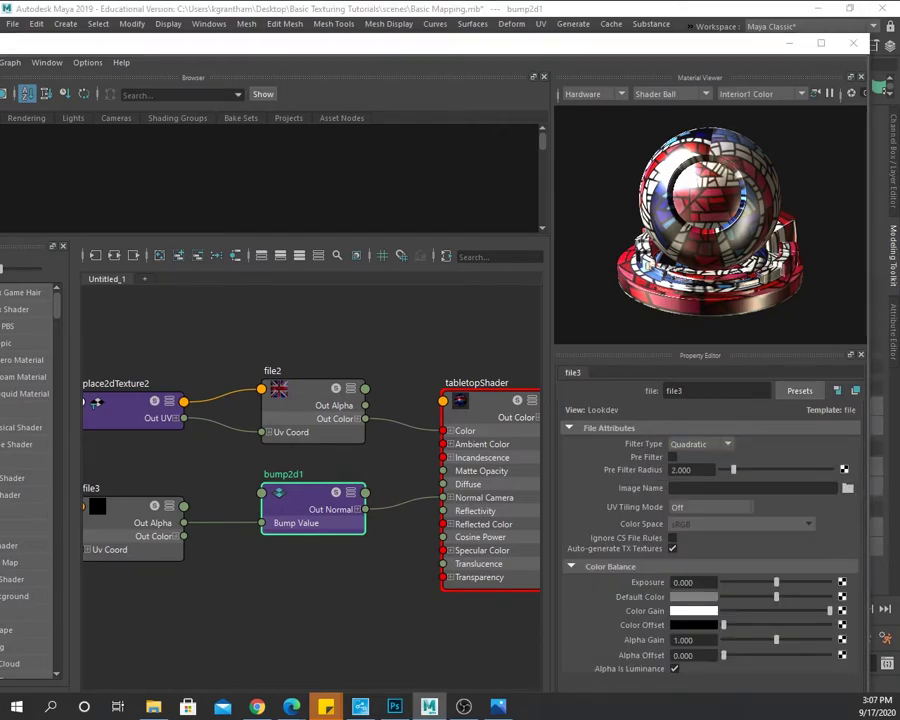
left_click(847, 488)
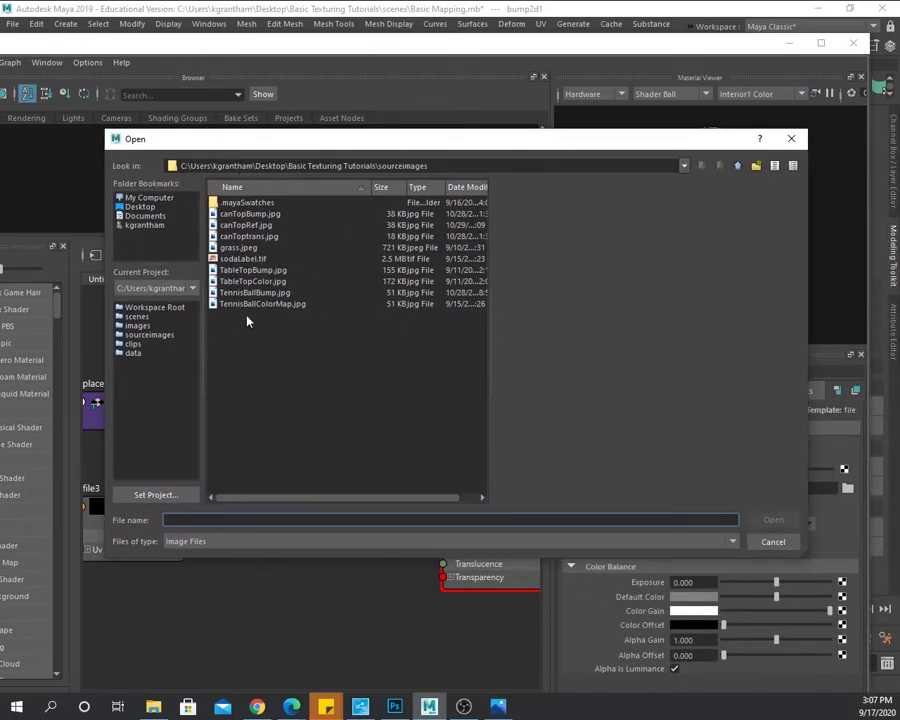
left_click(252, 270)
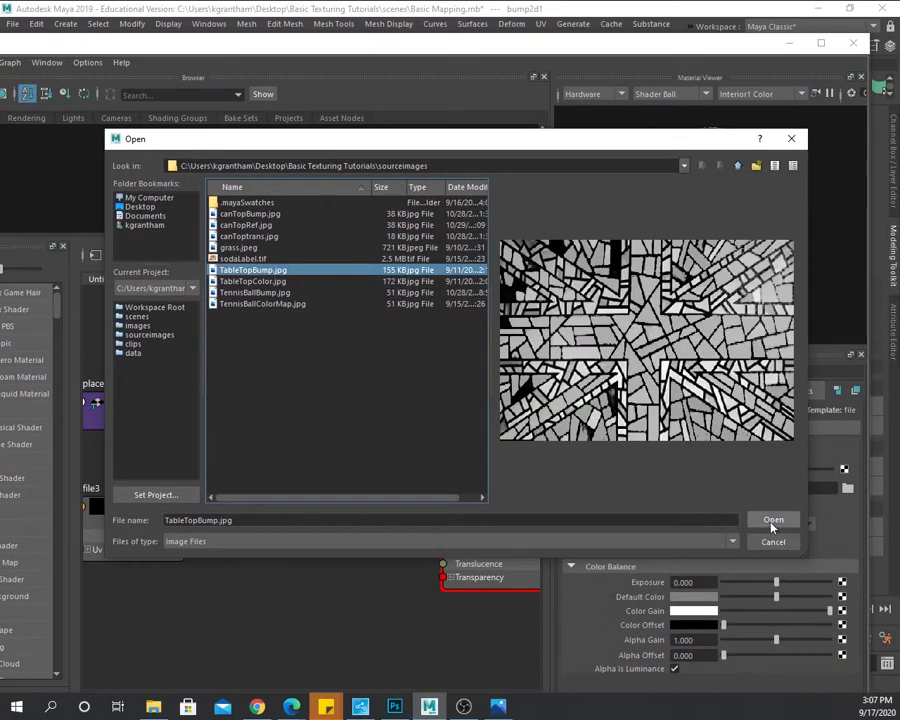
left_click(772, 522)
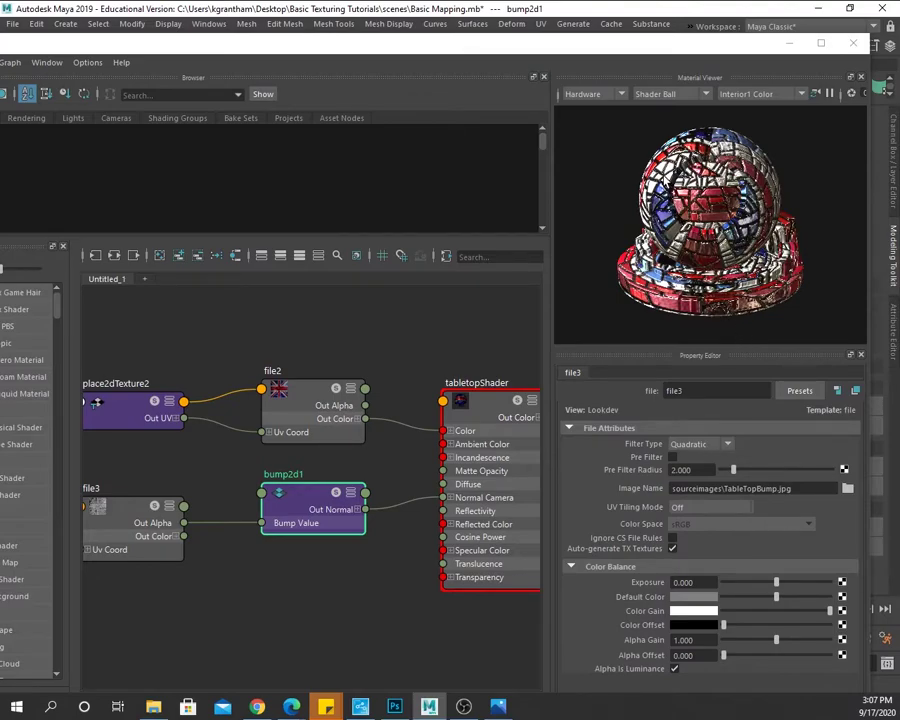
left_click(706, 94)
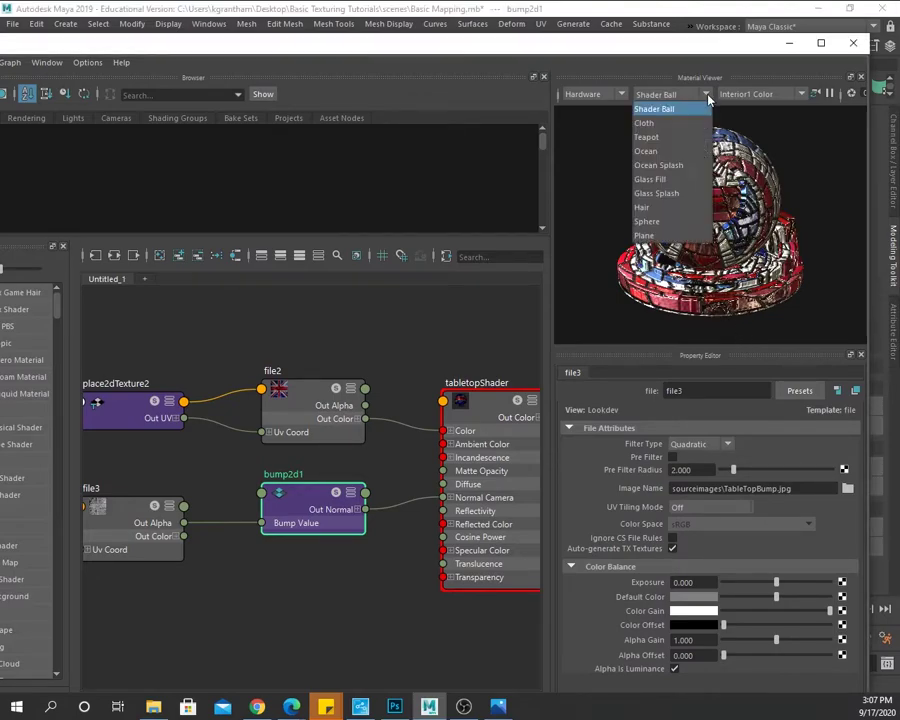
left_click(672, 237)
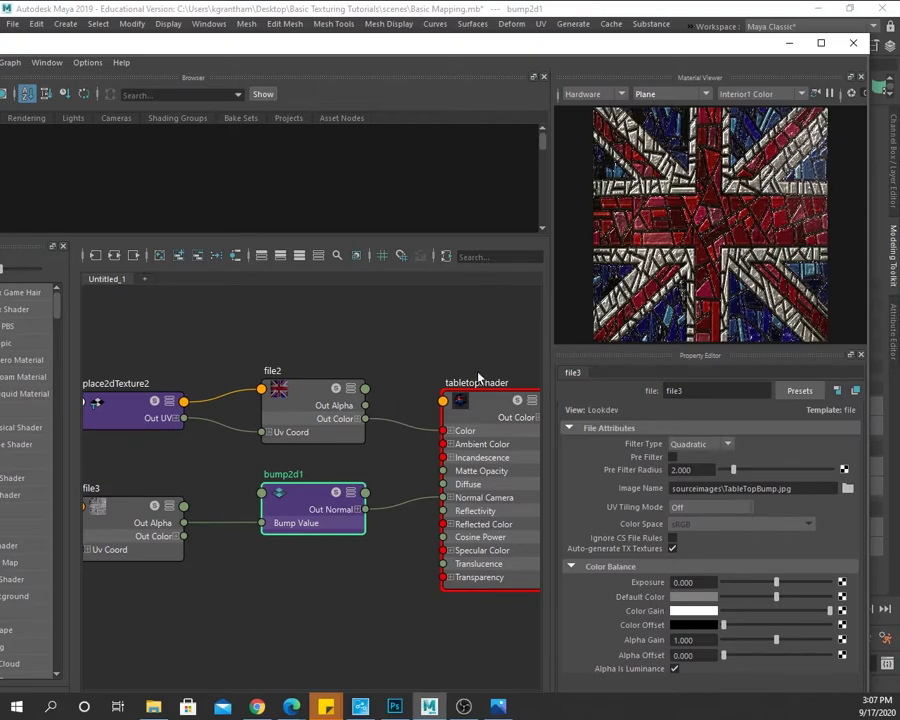
- Map a File texture to the Specular Color attribute of tabletopShader
left_click(484, 414)
left_click_drag(856, 437, 856, 488)
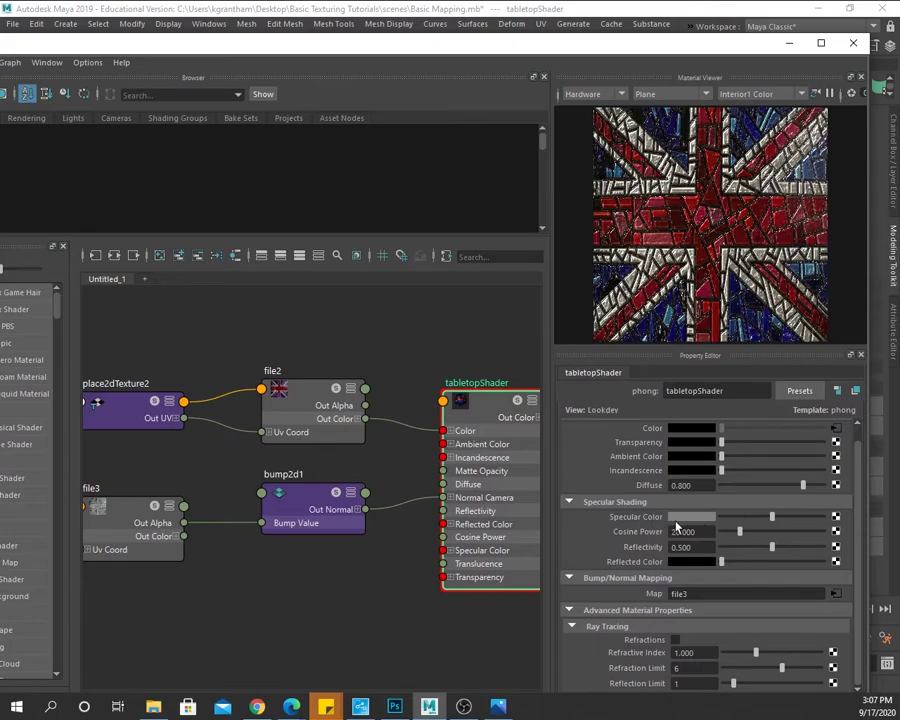
left_click(836, 517)
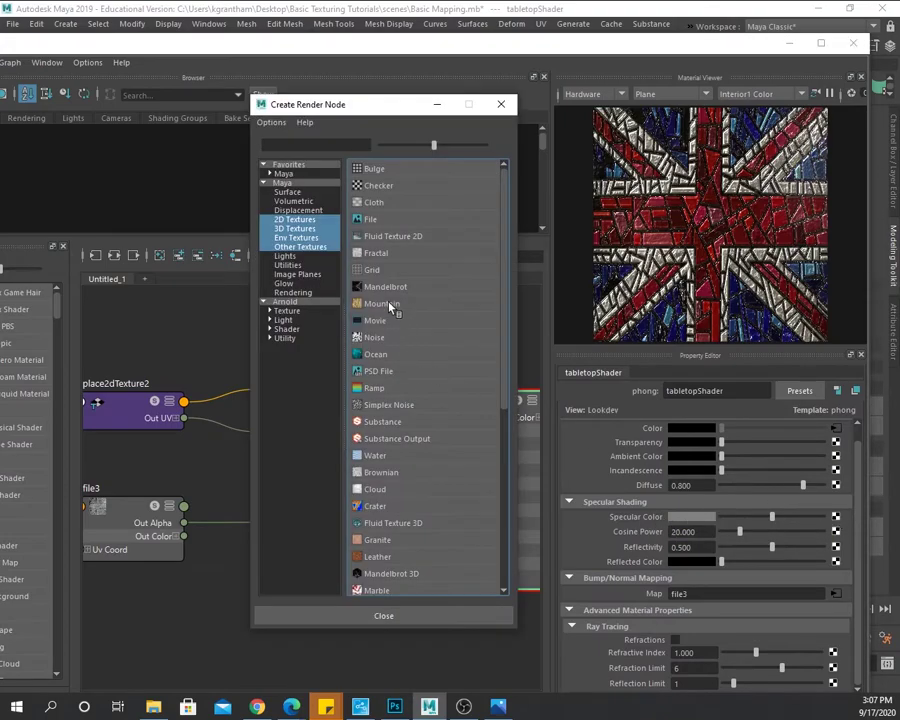
left_click(368, 218)
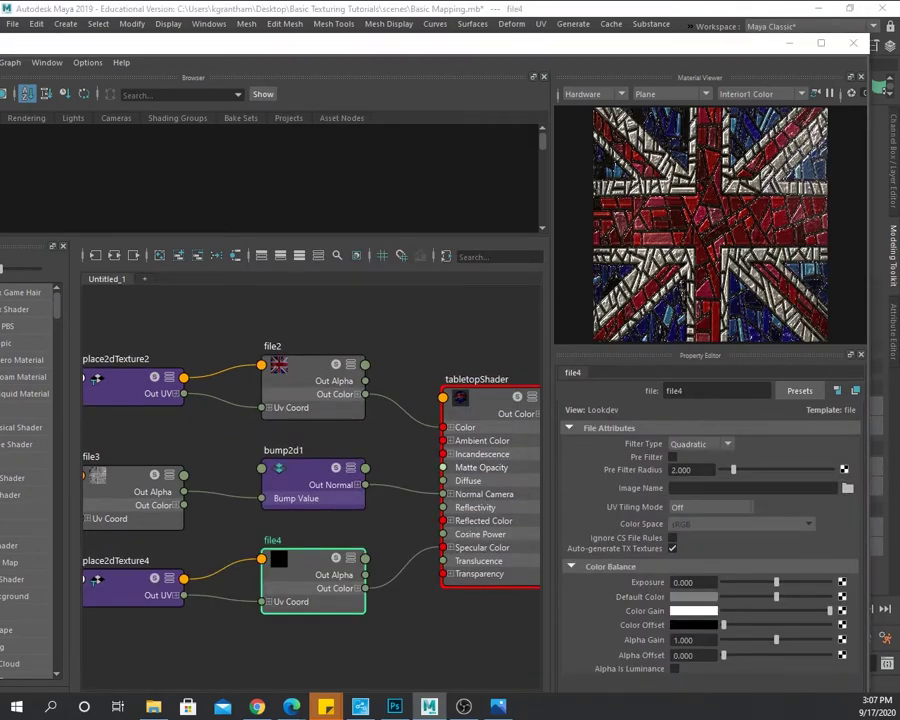
- Check TableTopBump.jpg in Photos, close it, and load the same image into Maya's specular color File texture
left_click(497, 707)
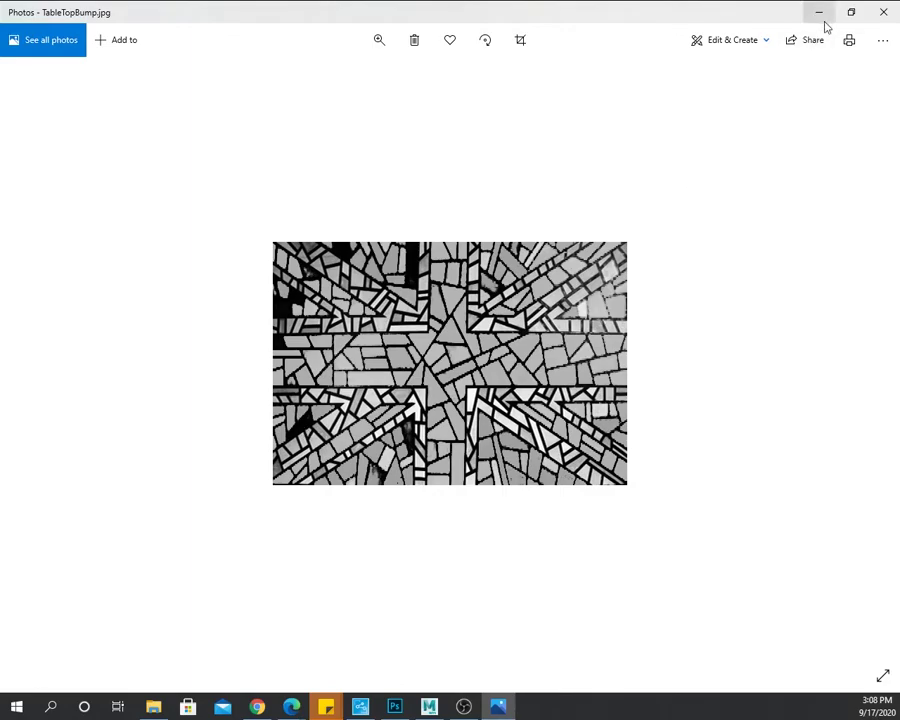
left_click(880, 14)
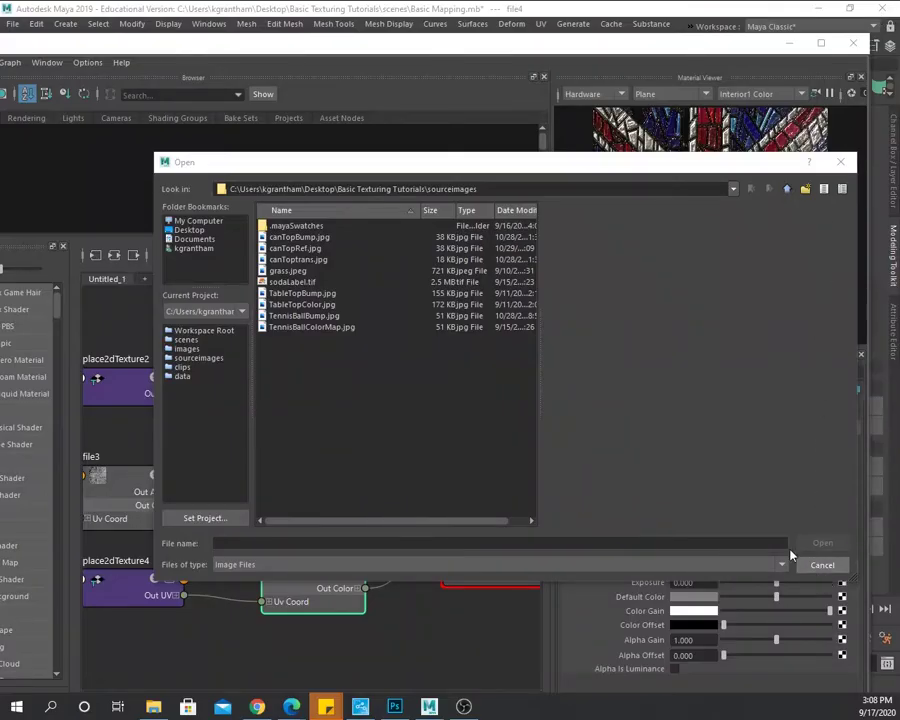
left_click(310, 295)
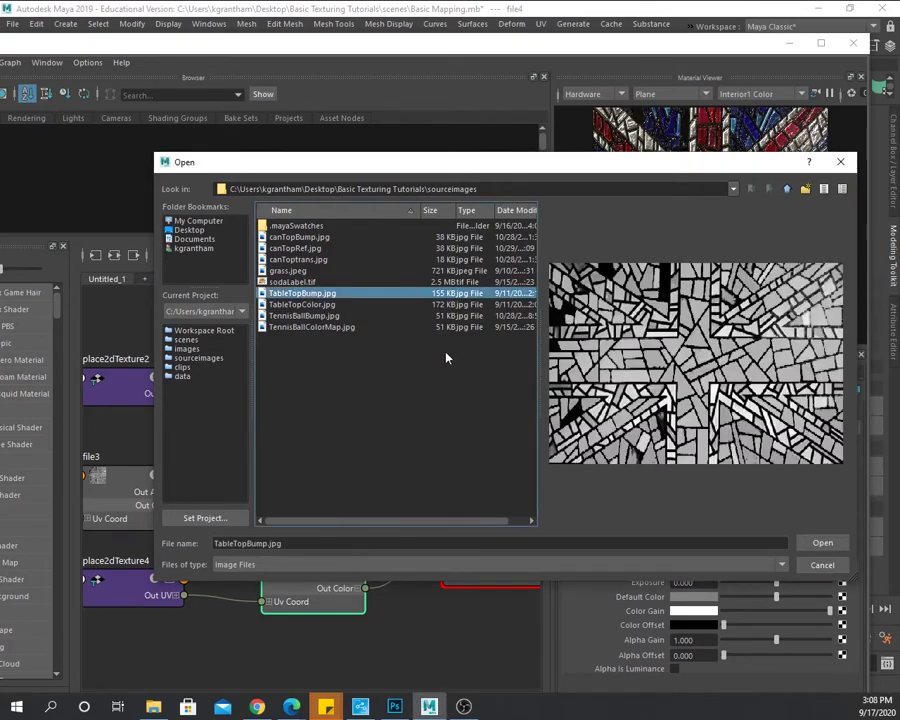
left_click(820, 542)
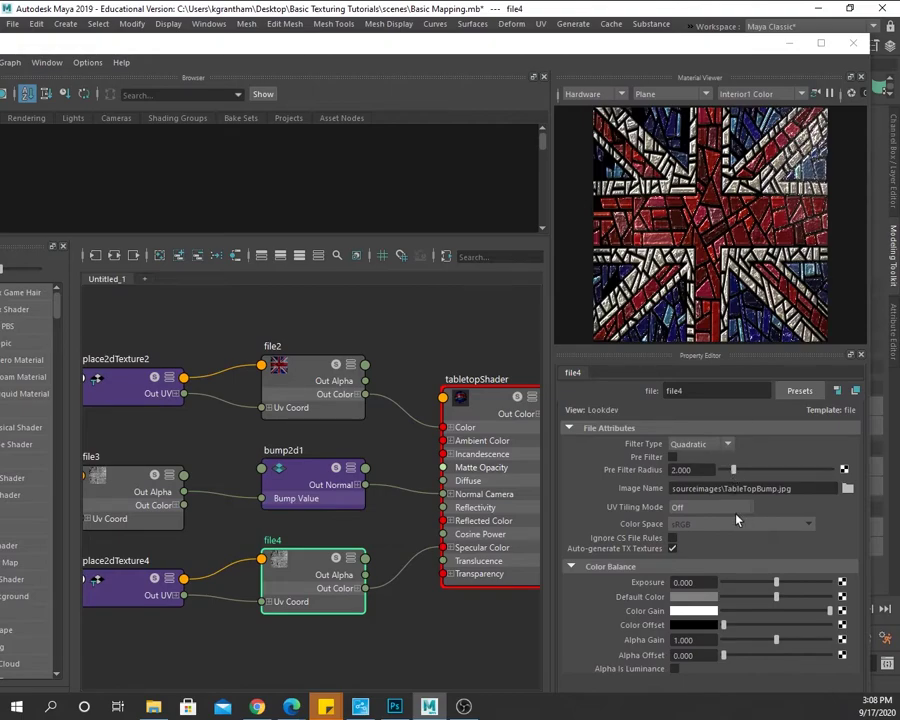
- Assign tabletopShader to the tabletop's top face with textured viewport display, and put the Hypershade away
left_click(489, 411)
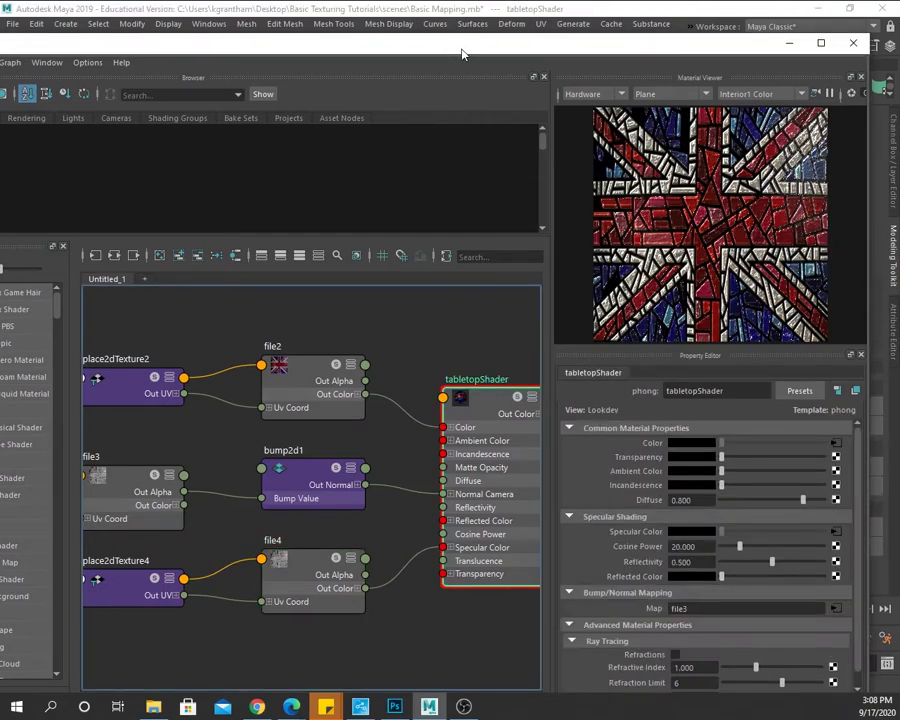
left_click_drag(463, 54, 835, 72)
left_click(382, 393)
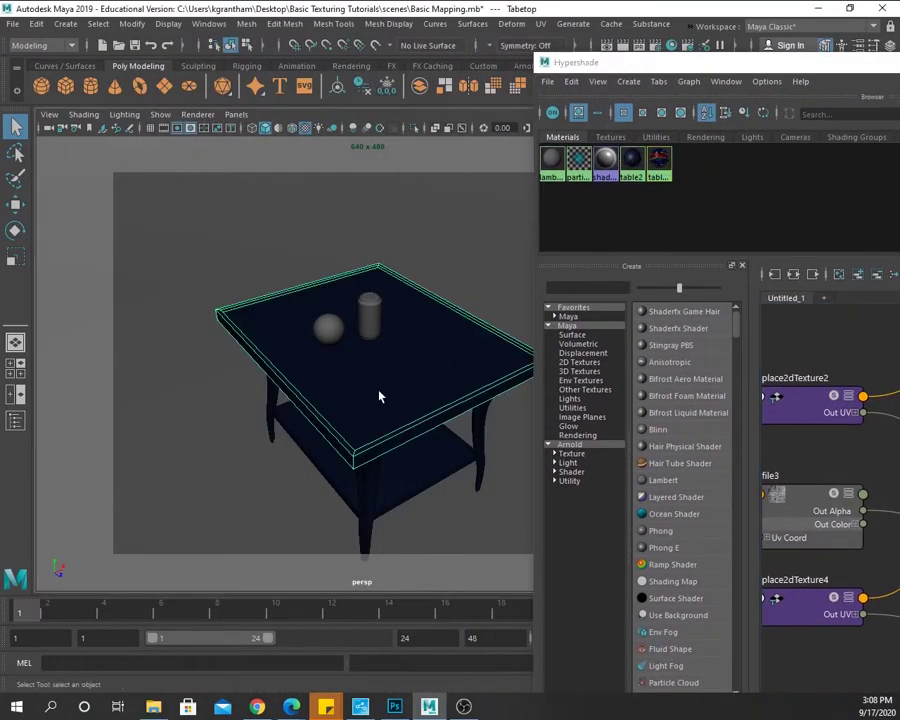
right_click(361, 383)
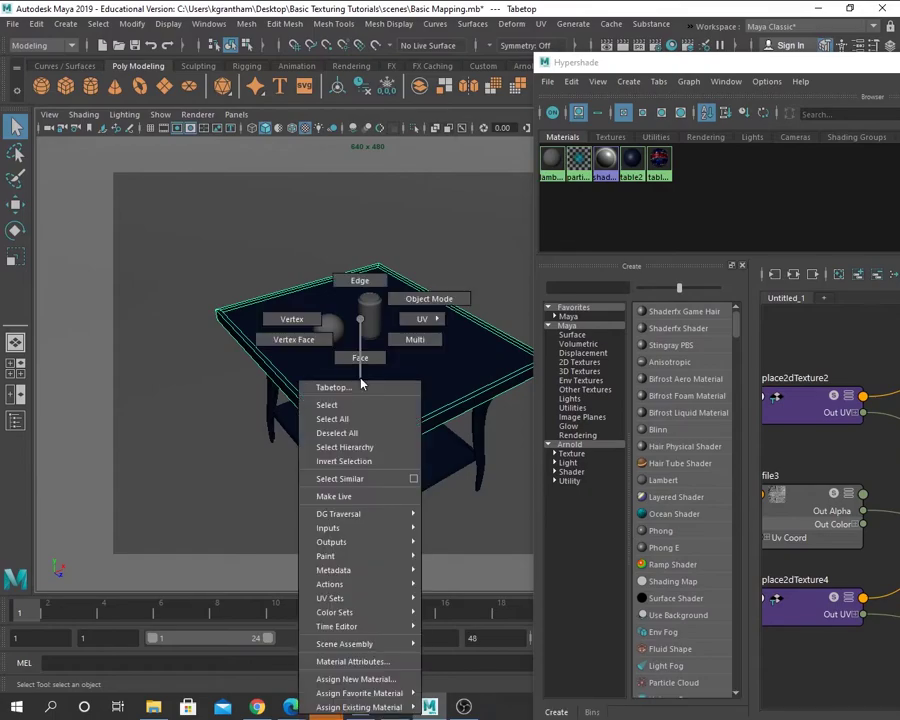
key("6")
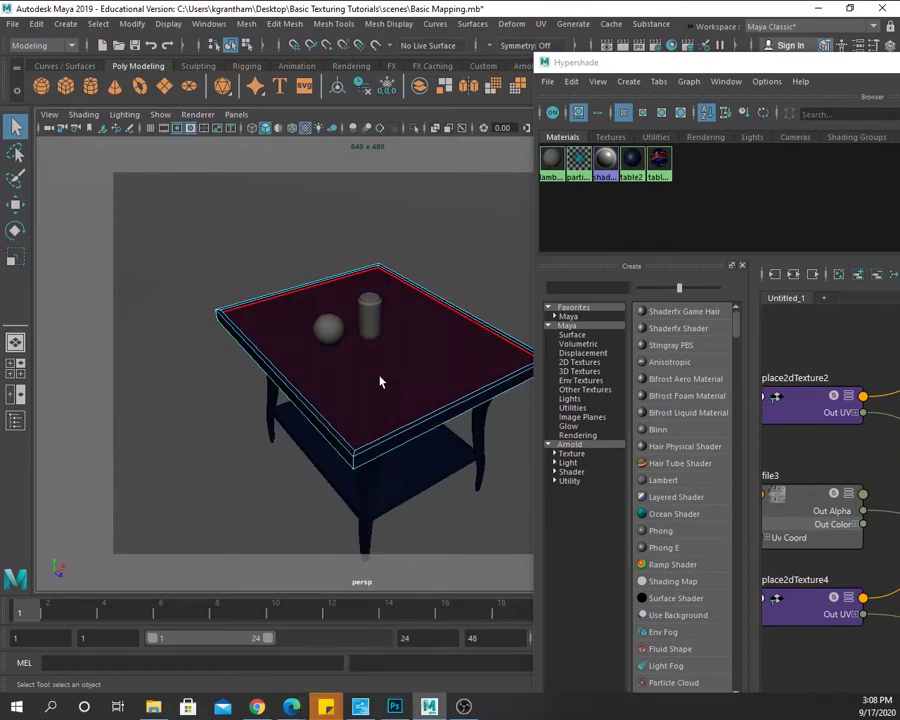
right_click(659, 158)
left_click(656, 121)
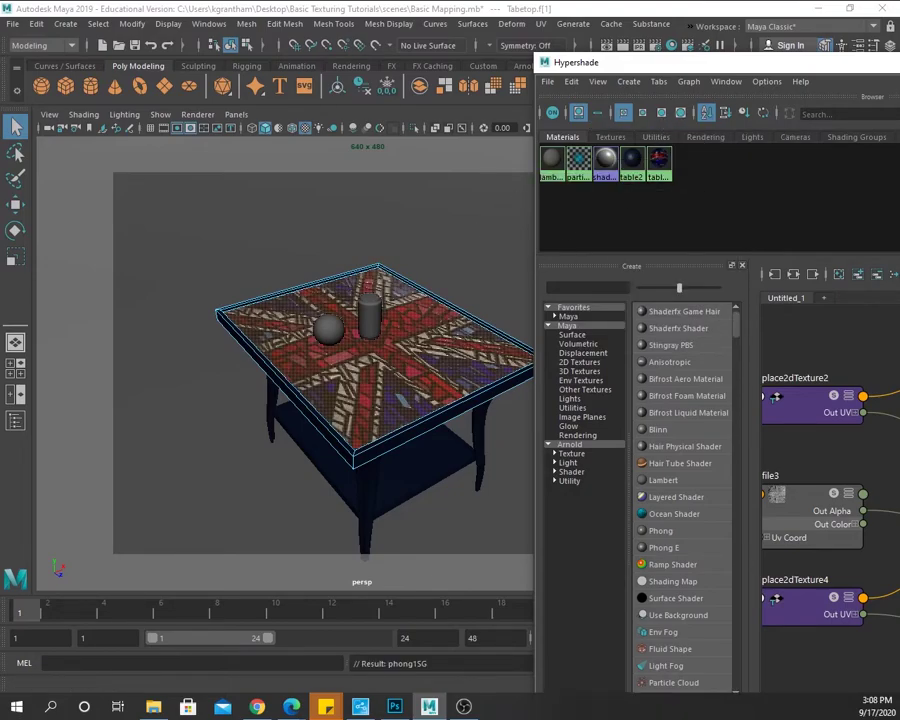
left_click(450, 420)
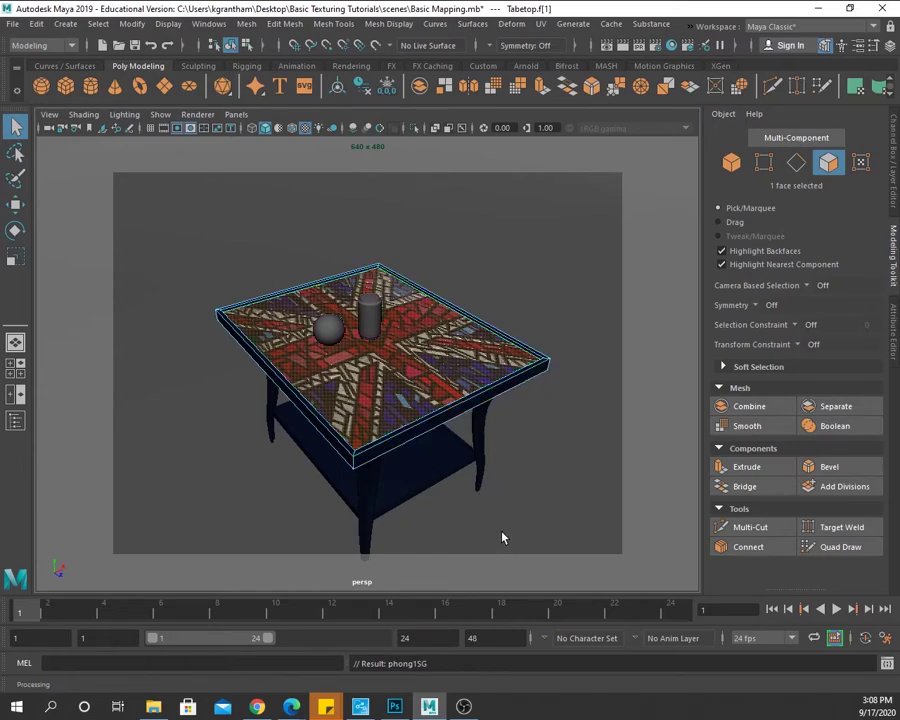
- Apply a planar UV projection from the Y axis to the tabletop's top face
left_click_drag(487, 500, 578, 508, "alt")
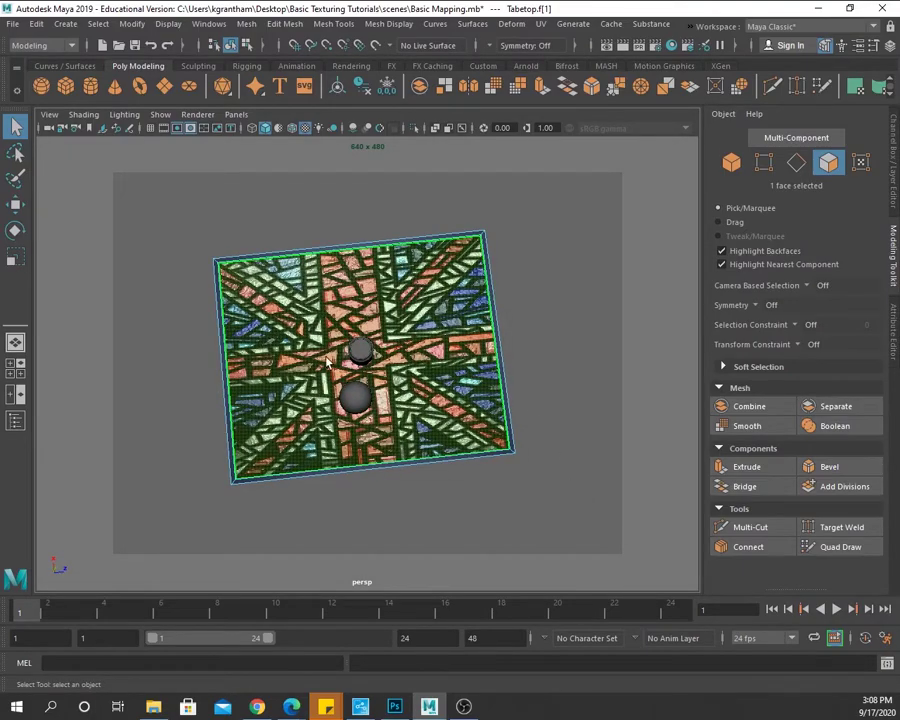
left_click_drag(502, 362, 508, 428, "alt")
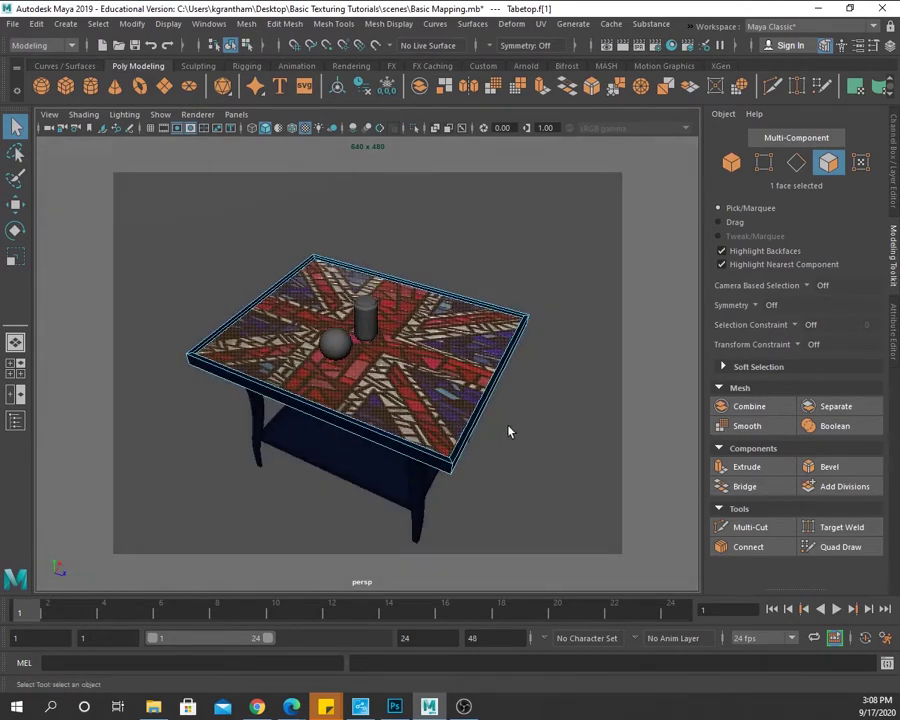
left_click(541, 24)
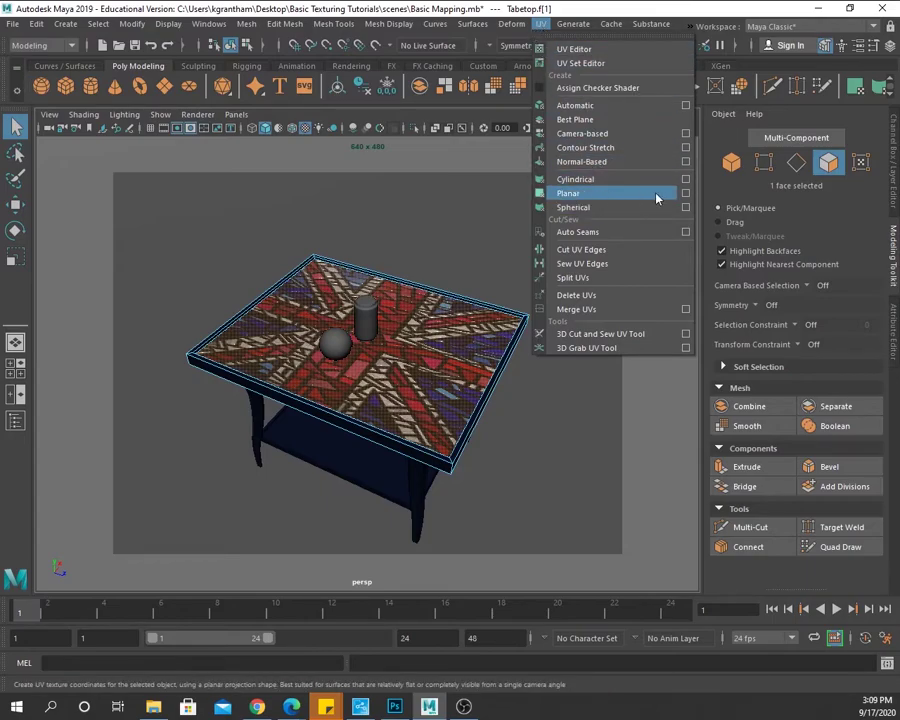
left_click(685, 193)
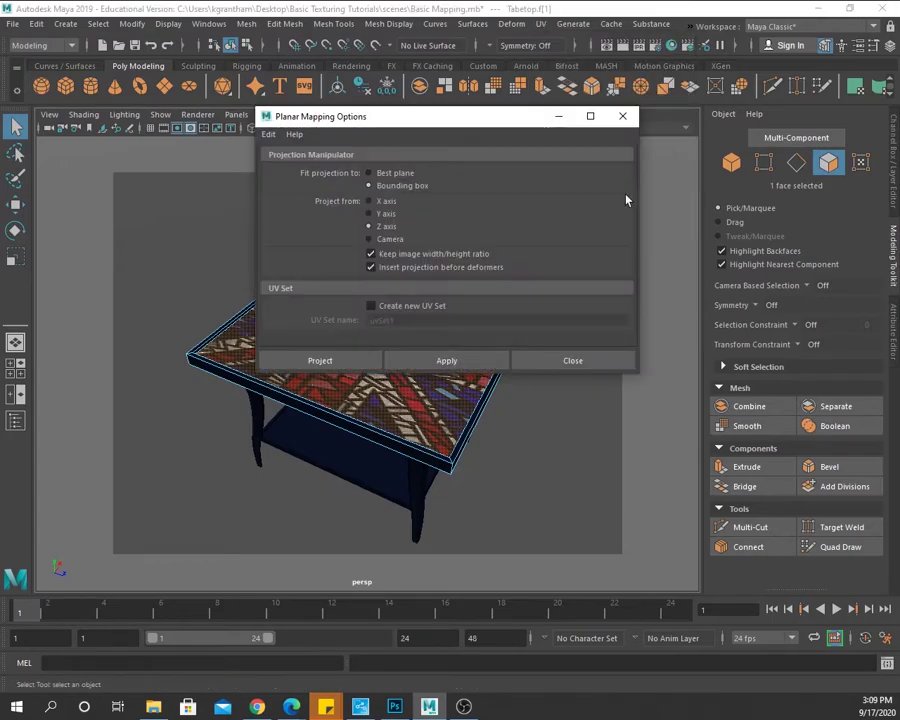
left_click(369, 214)
left_click(361, 362)
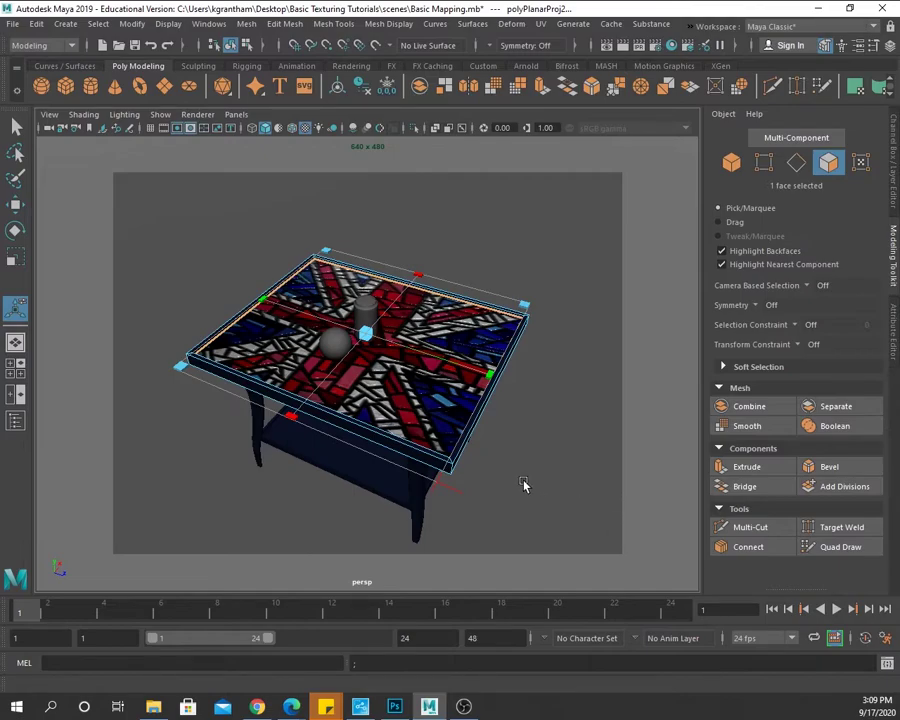
- Rotate the planar projection about 90 degrees around the vertical axis on the tabletop's top face
left_click_drag(534, 506, 565, 523, "alt")
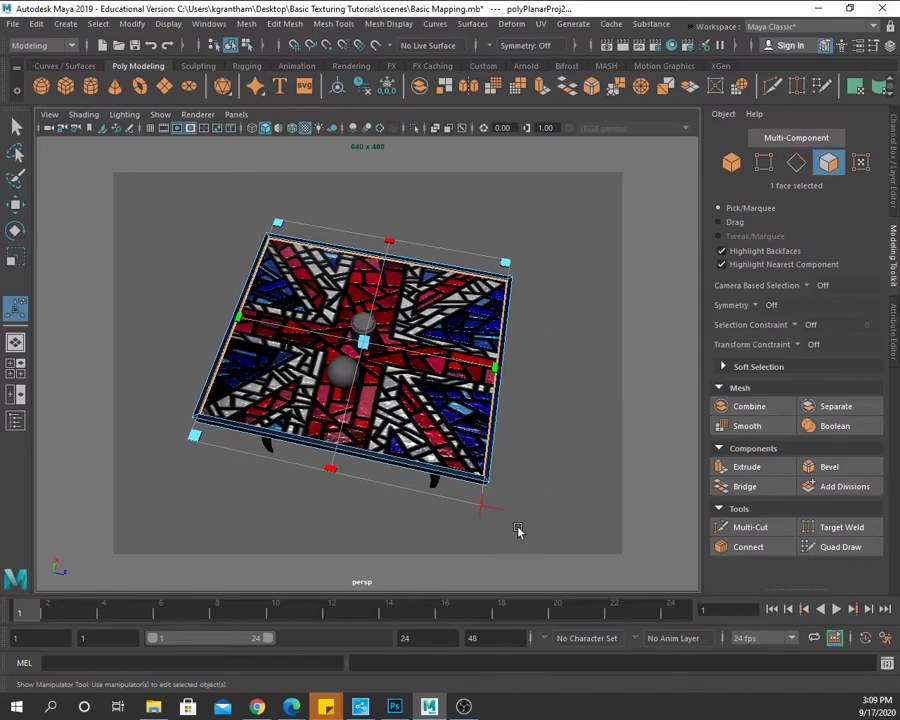
left_click(485, 508)
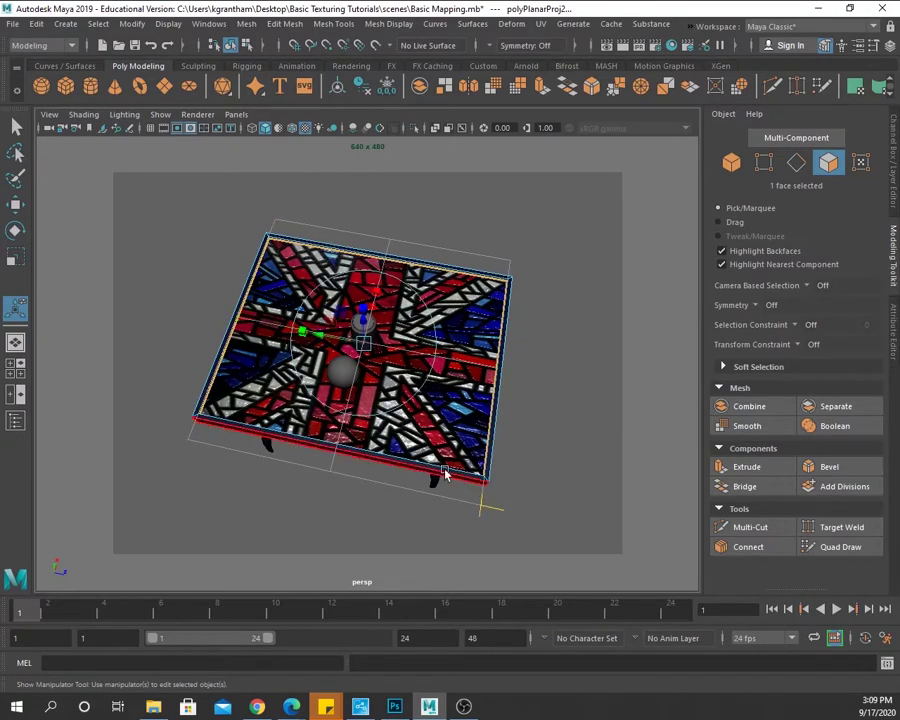
left_click_drag(400, 398, 289, 390)
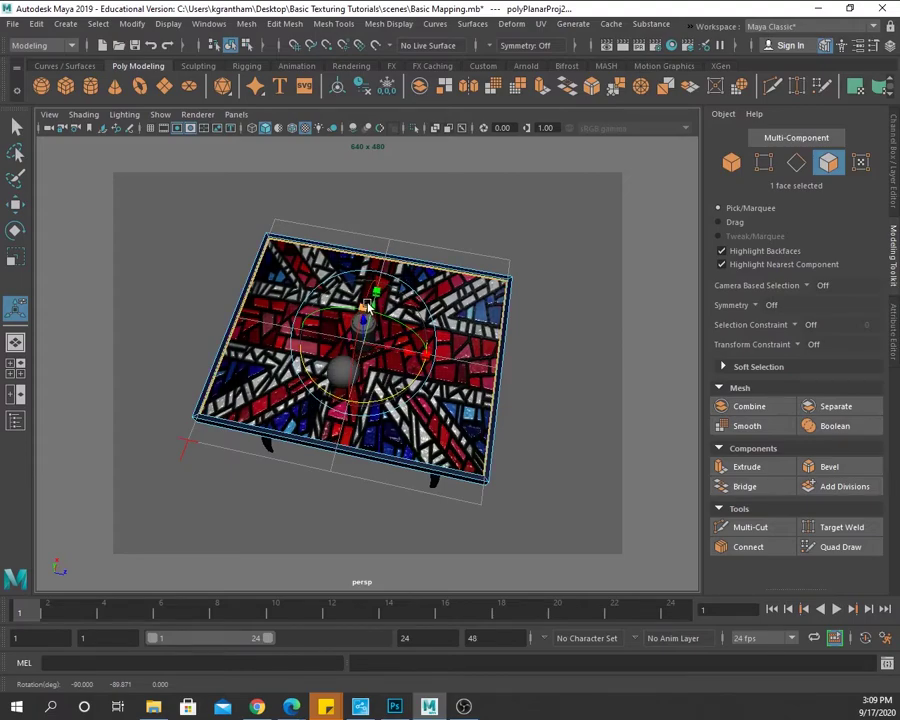
key("t")
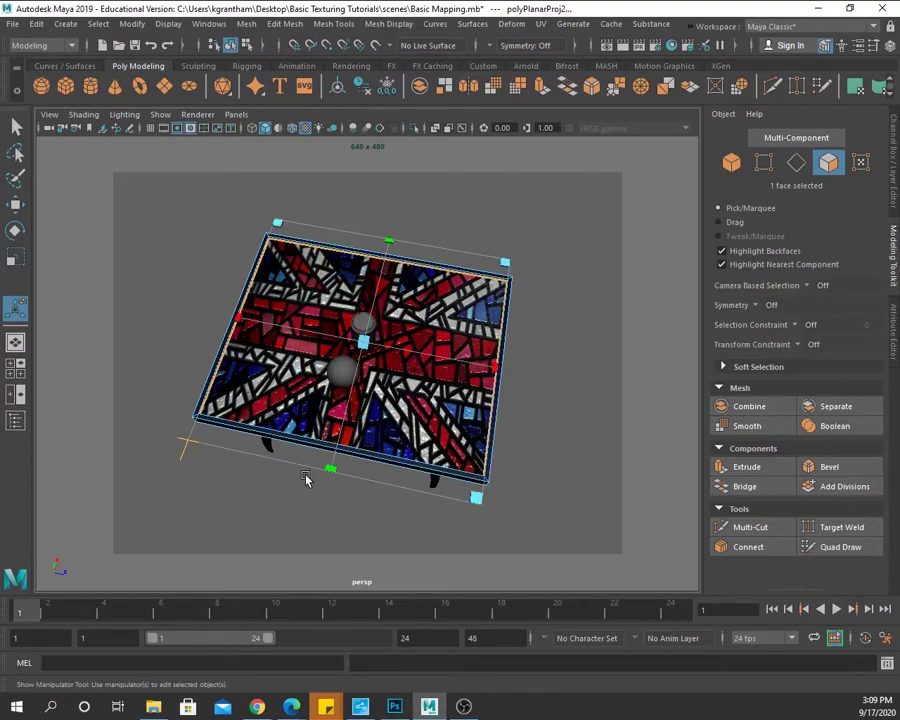
- Scale the planar projection's height and width so the flag image fits the edges of the tabletop's top face
left_click_drag(336, 455, 339, 446)
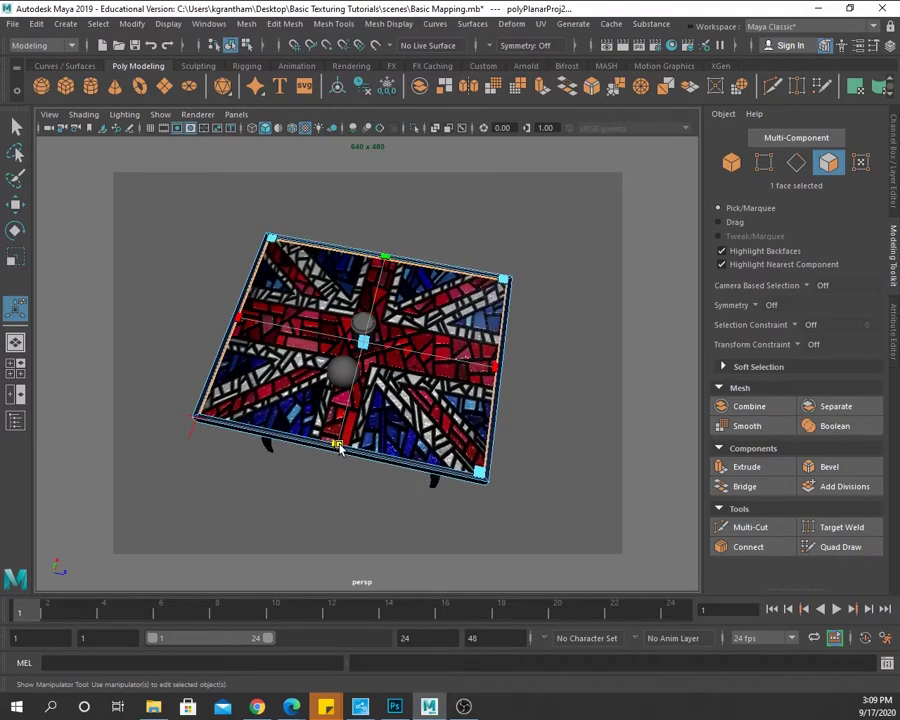
left_click(190, 424)
left_click(188, 427)
left_click(188, 427)
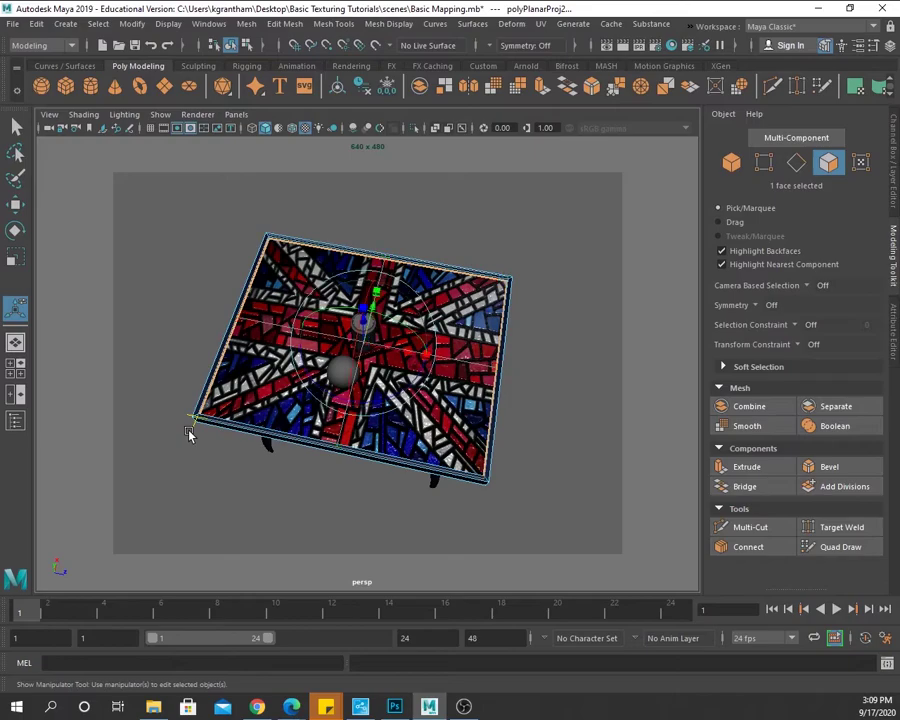
left_click(189, 429)
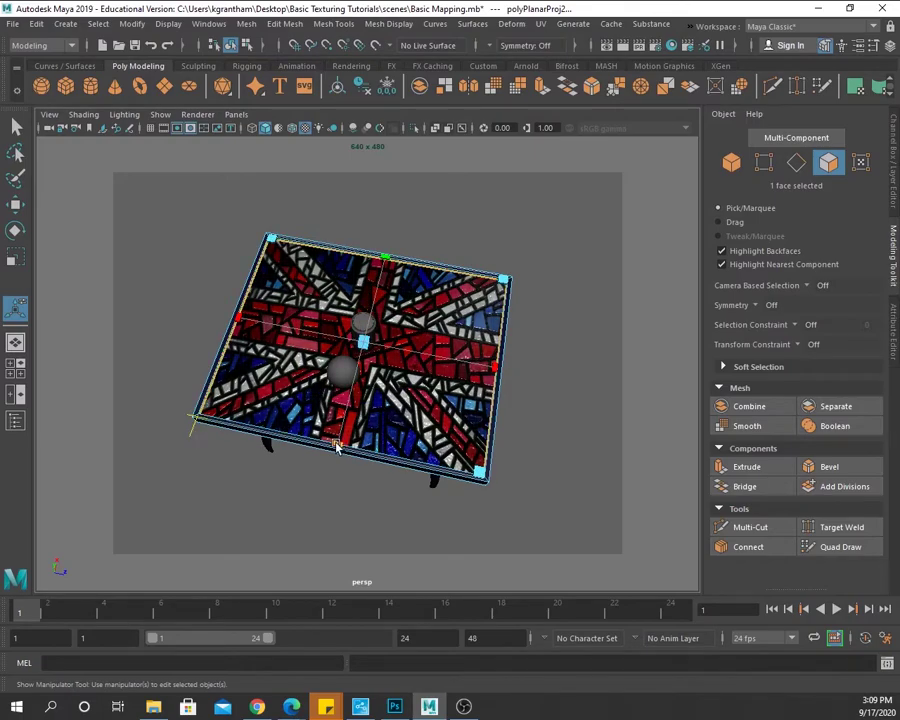
left_click_drag(336, 446, 338, 444)
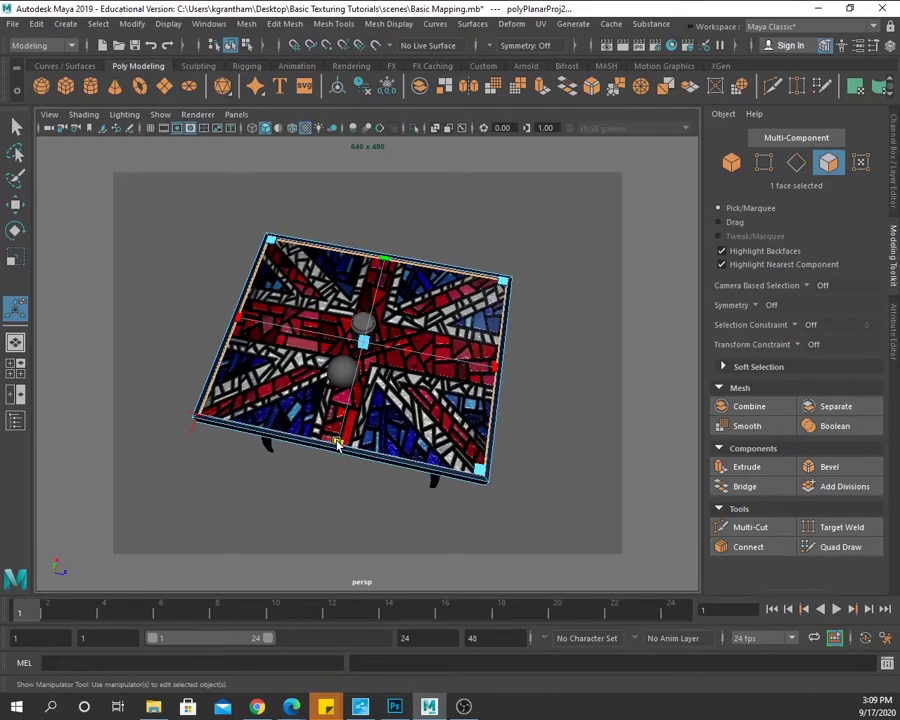
left_click_drag(498, 373, 497, 371)
left_click_drag(526, 410, 540, 468, "alt")
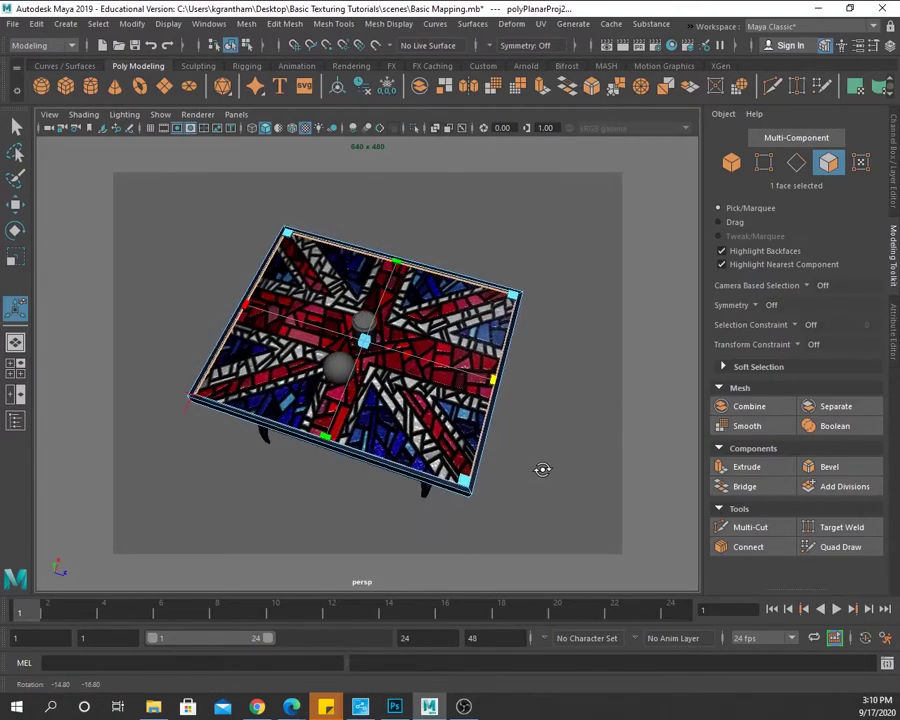
left_click(196, 114)
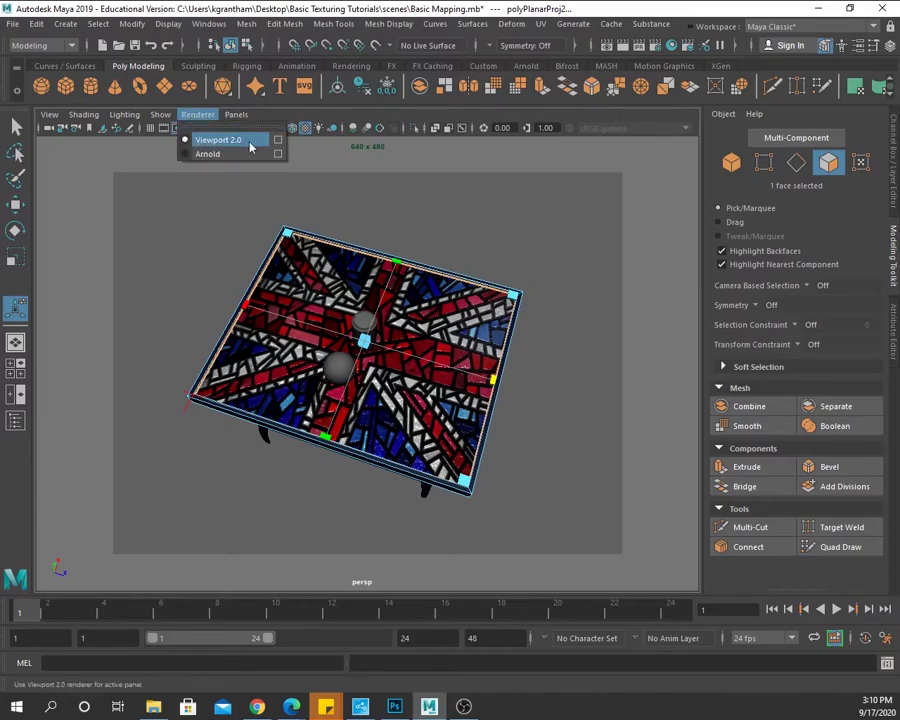
left_click(197, 116)
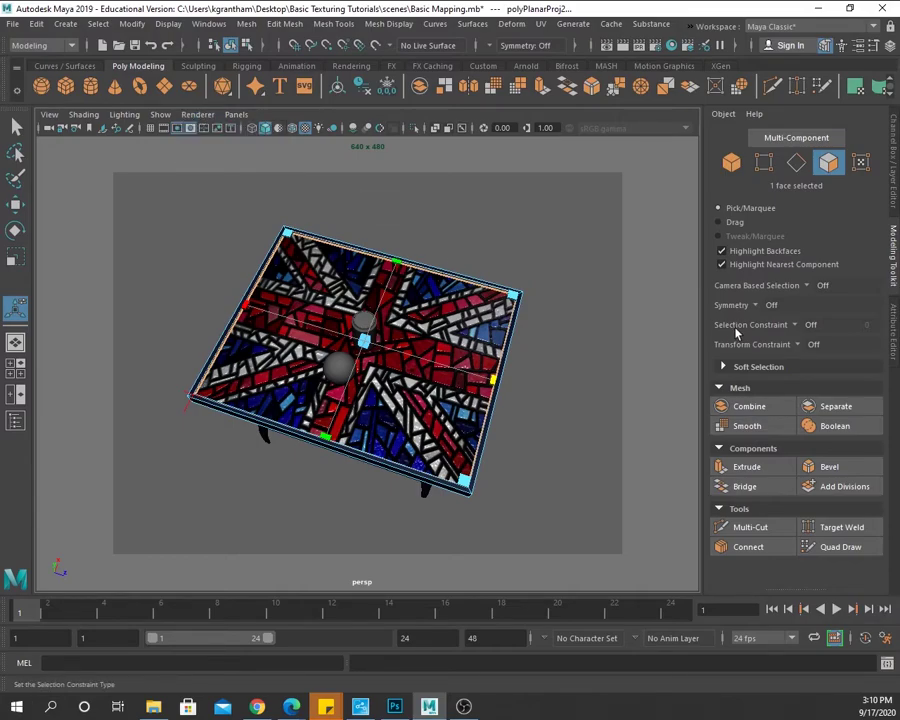
- Return the tabletop to object selection and select the tennis ball sphere on the table
left_click_drag(496, 542, 477, 471, "alt")
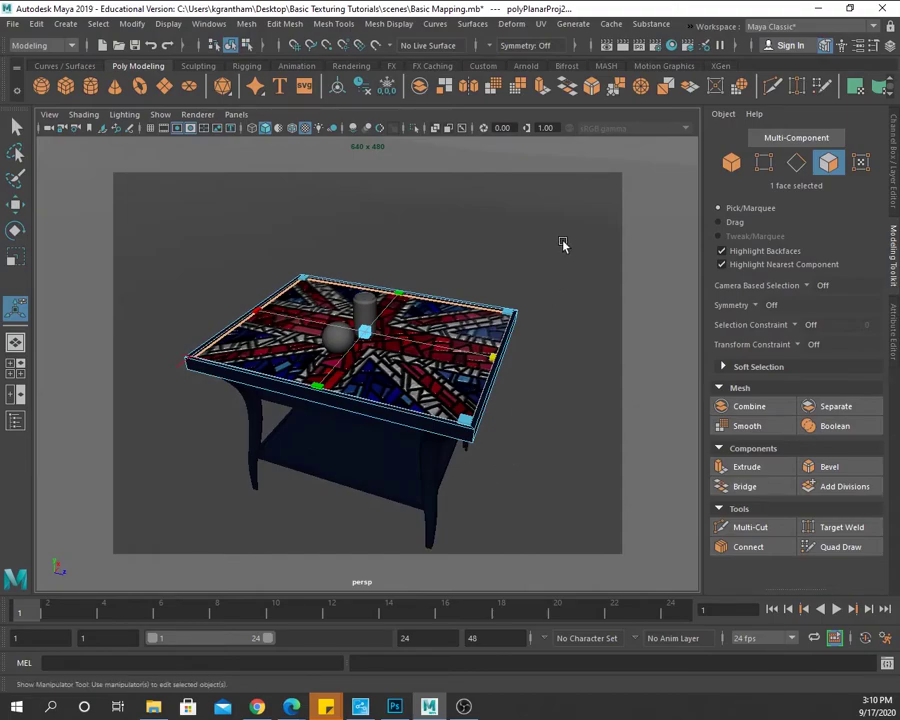
left_click_drag(563, 244, 546, 446, "alt")
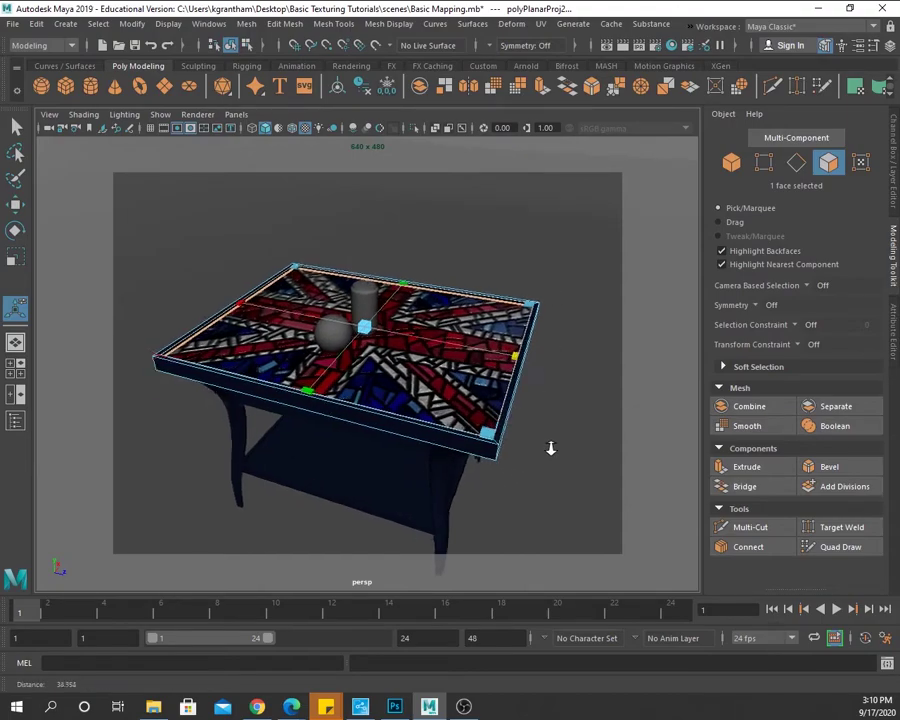
scroll(409, 418, "up", 5)
left_click(317, 330)
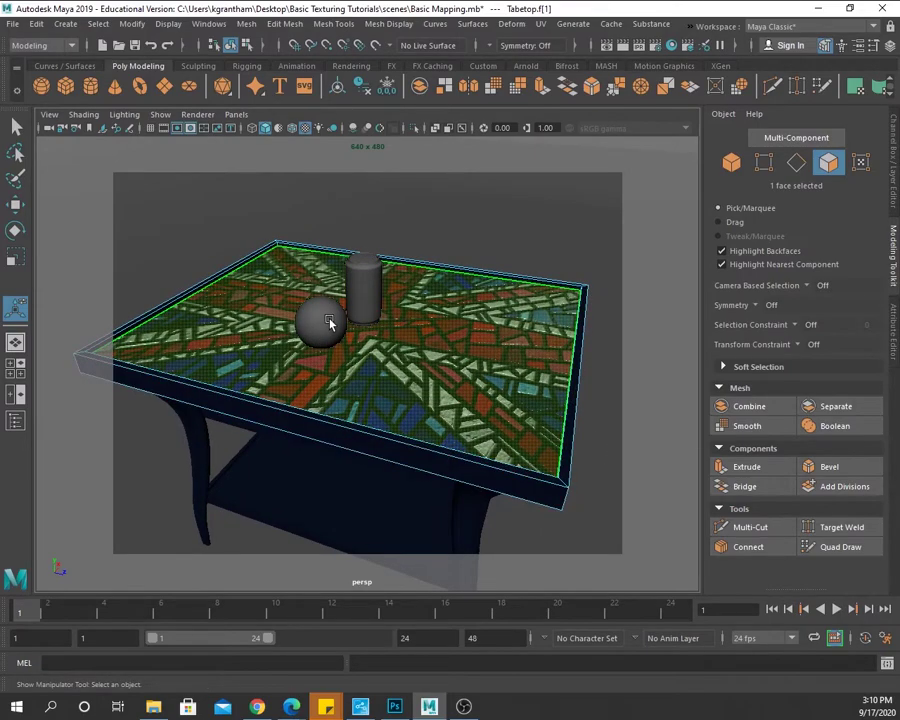
right_click_drag(330, 321, 392, 298)
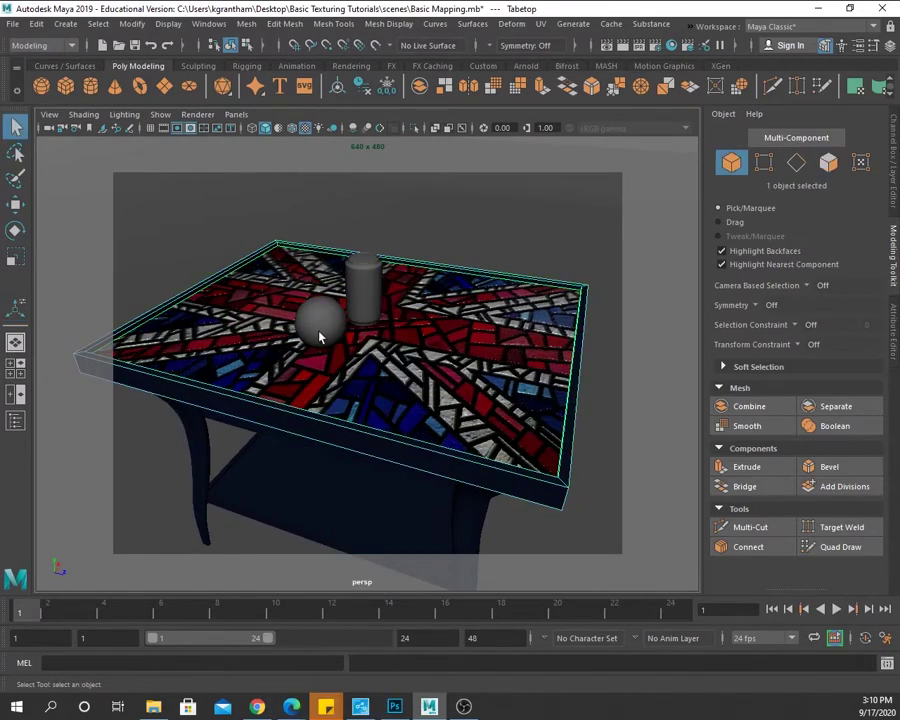
left_click(322, 328)
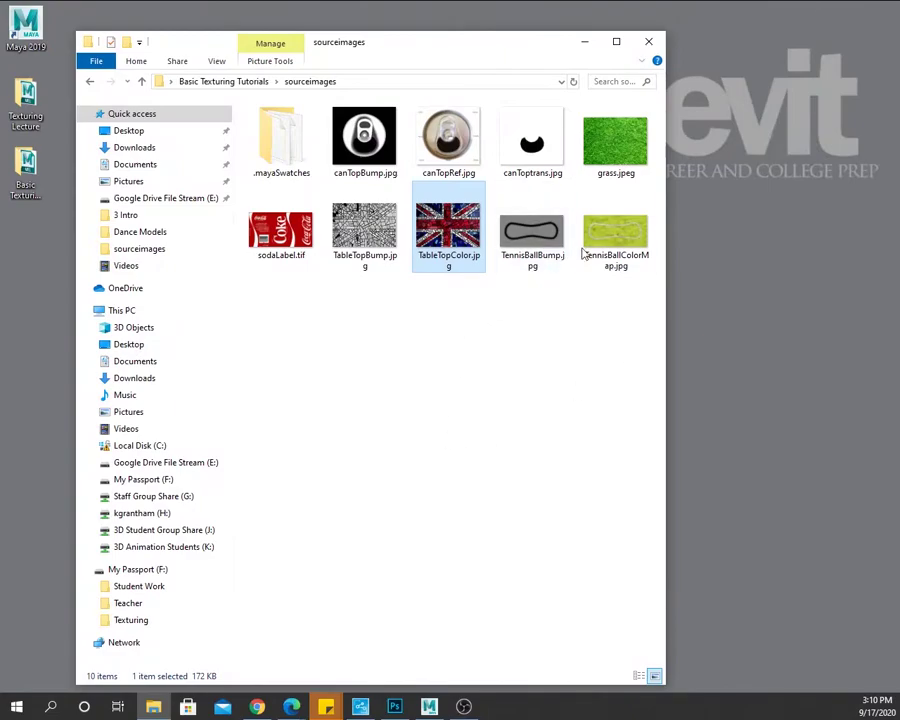
- Examine TennisBallColorMap.jpg and TennisBallBump.jpg from the sourceimages folder in Photos, close the viewer, and switch back to Maya
double_click(586, 252)
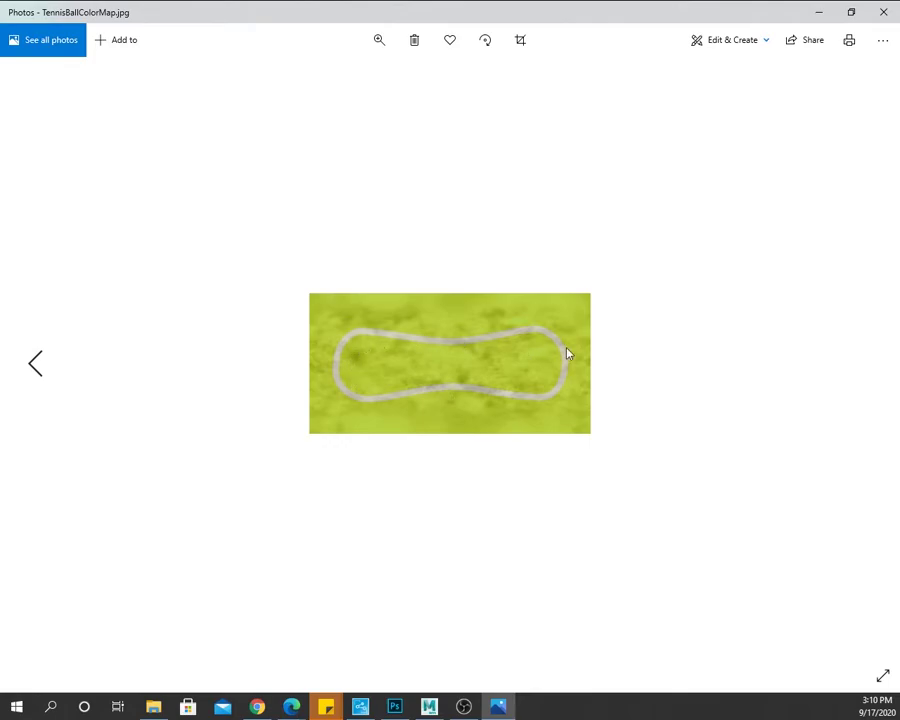
left_click(35, 363)
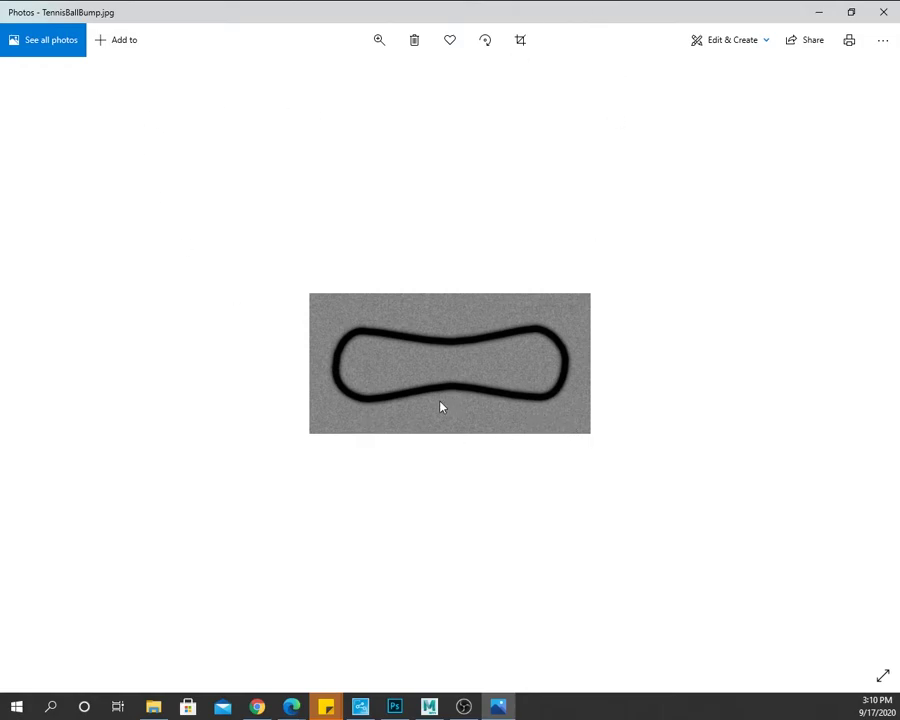
left_click(884, 14)
left_click(429, 708)
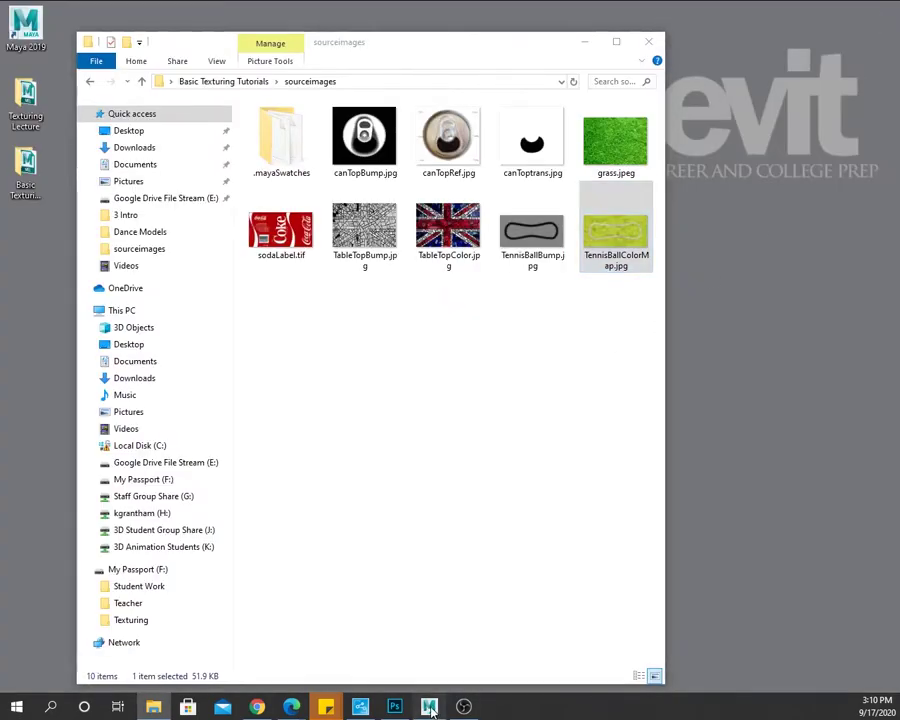
- Create a Lambert material in the Hypershade and rename it tennisballShader
left_click_drag(560, 62, 225, 25)
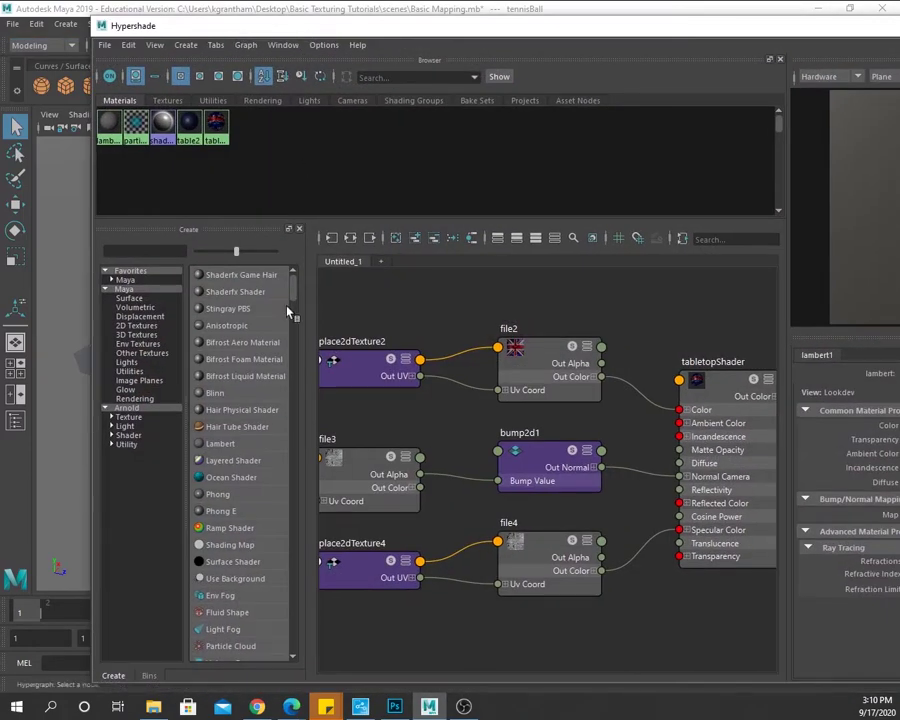
left_click(215, 446)
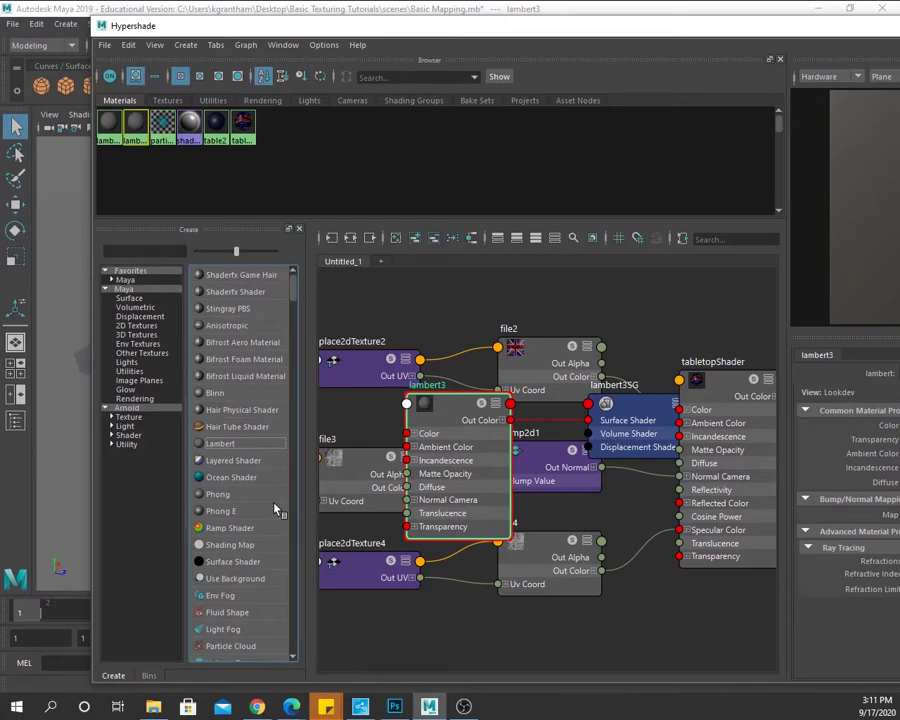
right_click(131, 137)
left_click(128, 264)
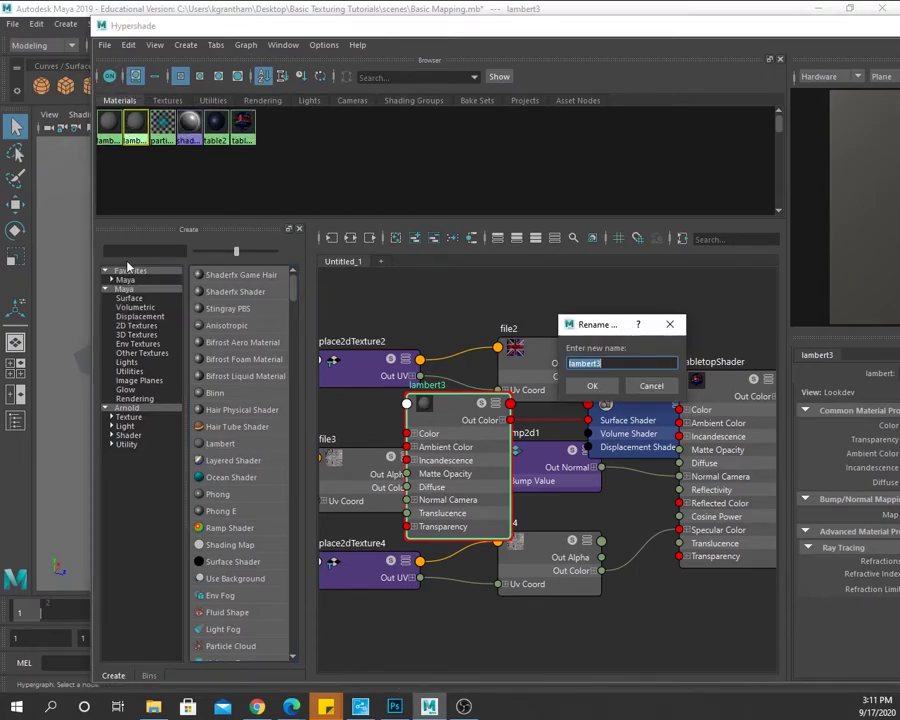
type("tennisballShad")
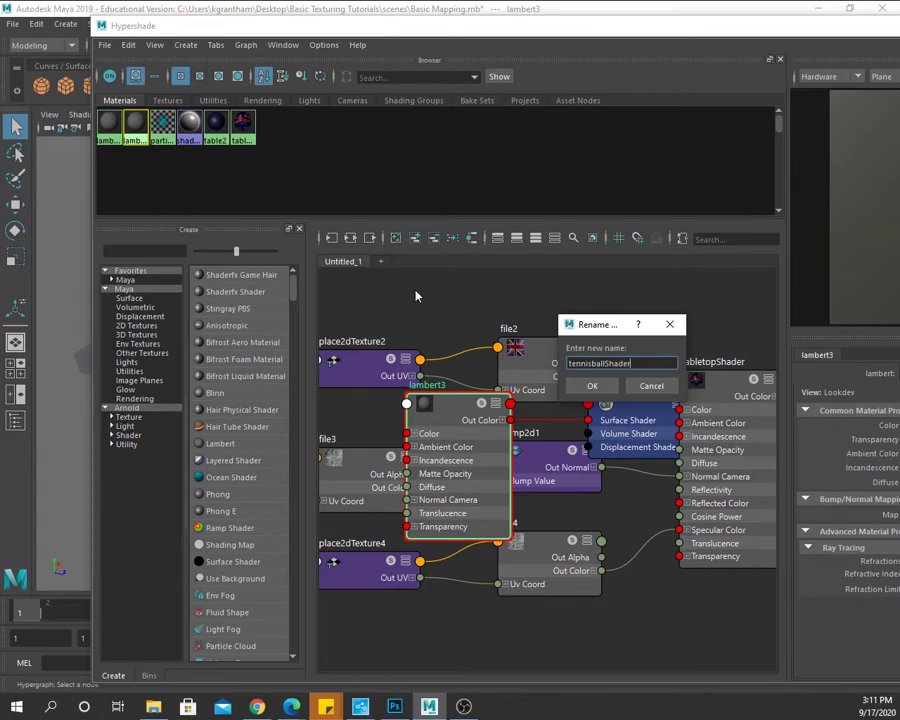
key("Return")
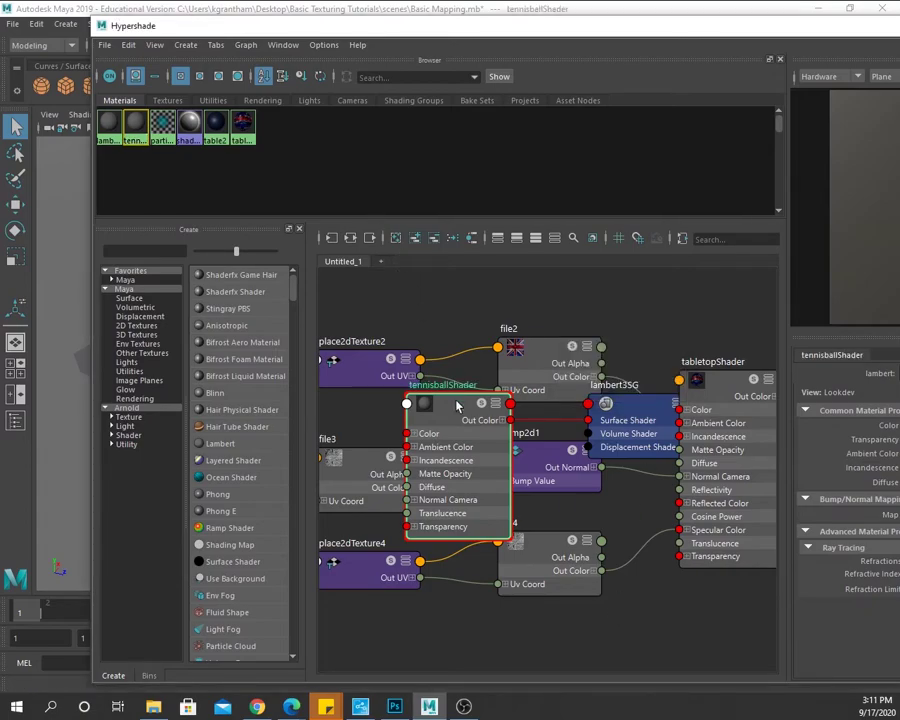
- Graph only tennisballShader's input and output connections and maximize the Hypershade window
left_click(350, 237)
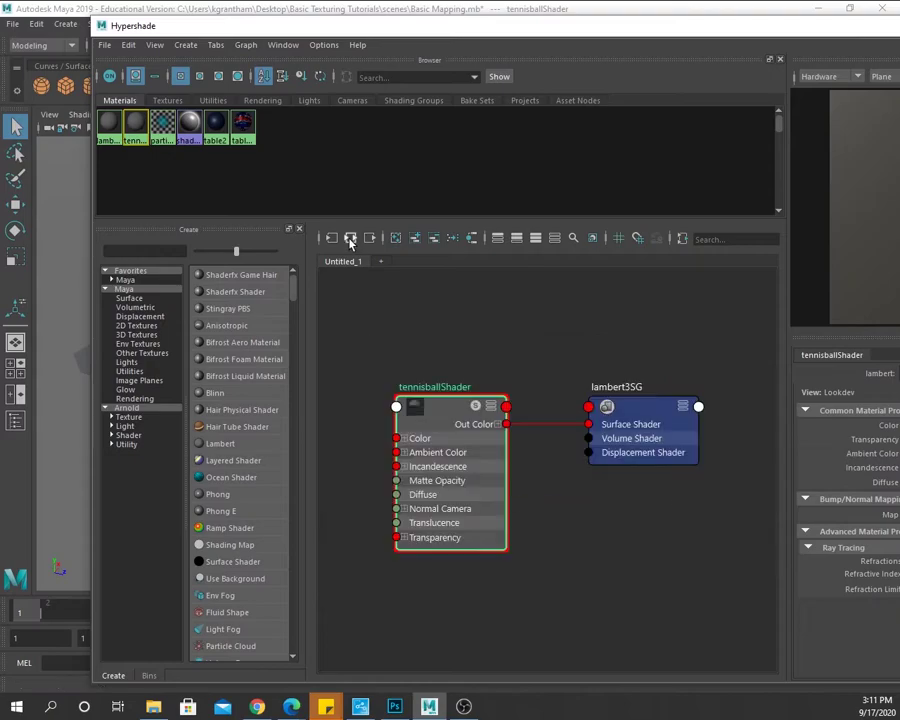
left_click_drag(607, 36, 451, 47)
left_click_drag(785, 48, 730, 40)
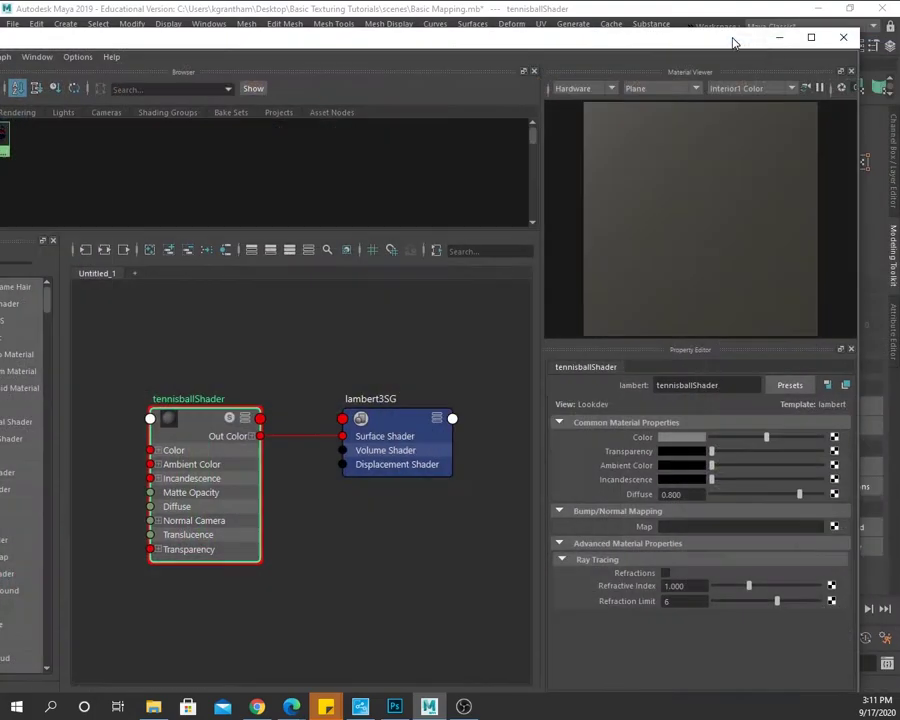
left_click(809, 39)
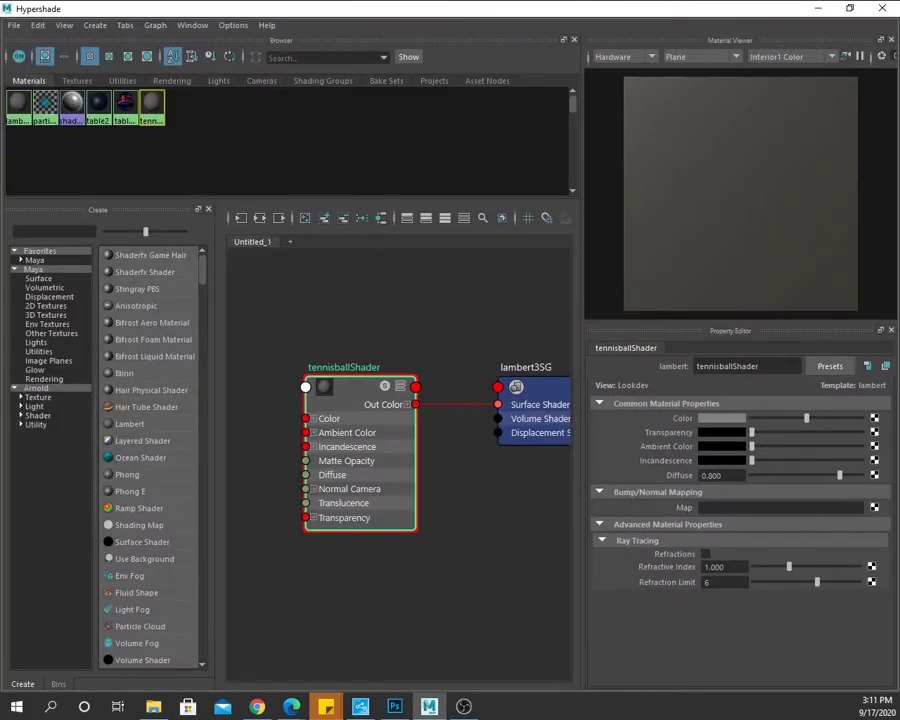
- Map a File texture to tennisballShader's Color attribute and load TennisBallColorMap.jpg into it
left_click(873, 420)
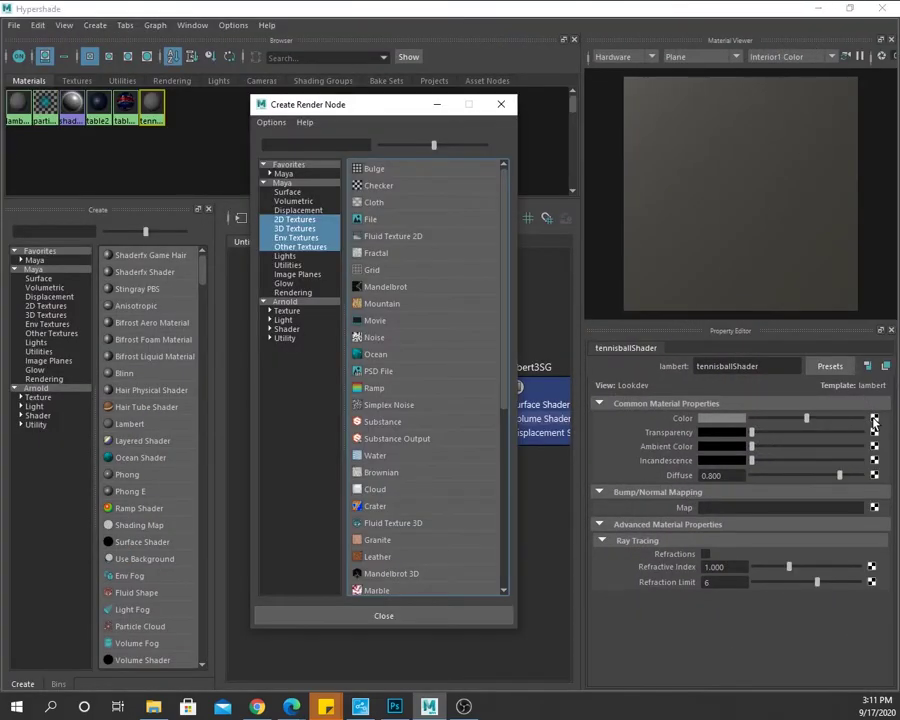
left_click(380, 220)
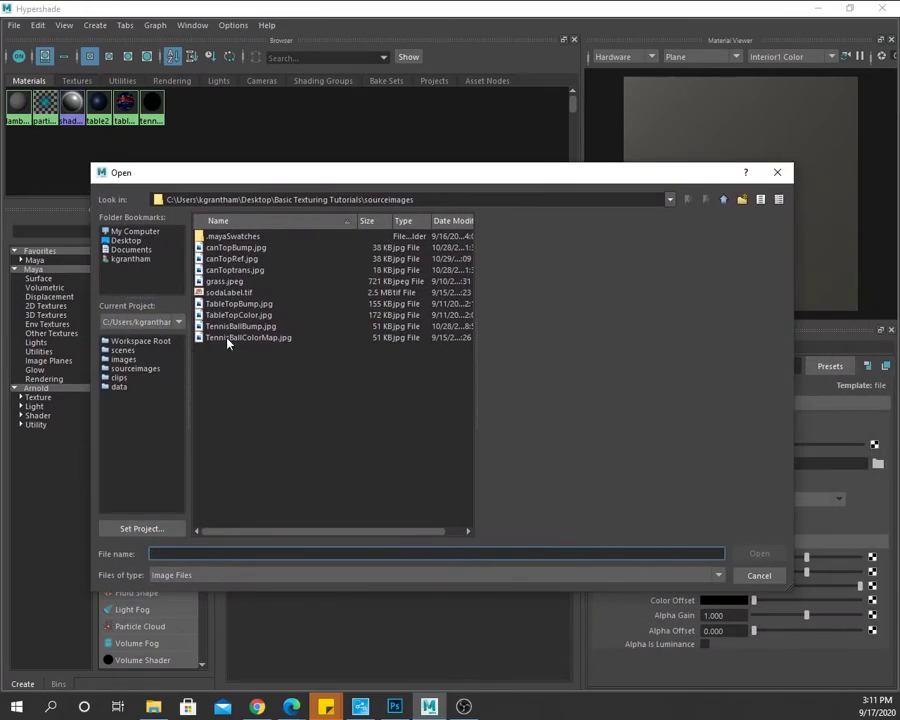
left_click(226, 340)
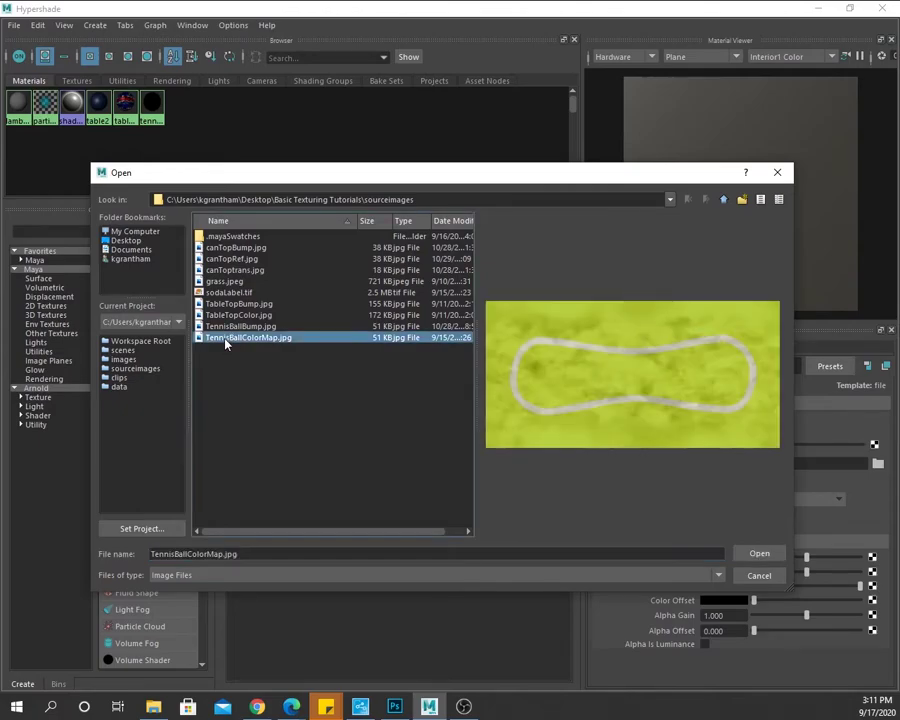
left_click(759, 553)
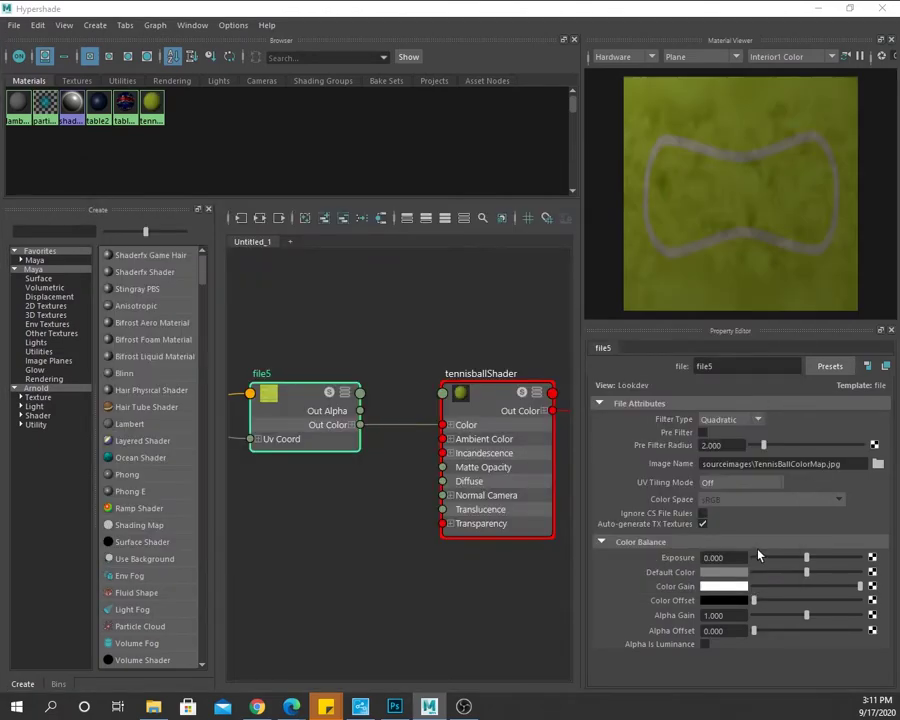
- Map a File texture to tennisballShader's bump attribute and load TennisBallBump.jpg from sourceimages into it
left_click(497, 399)
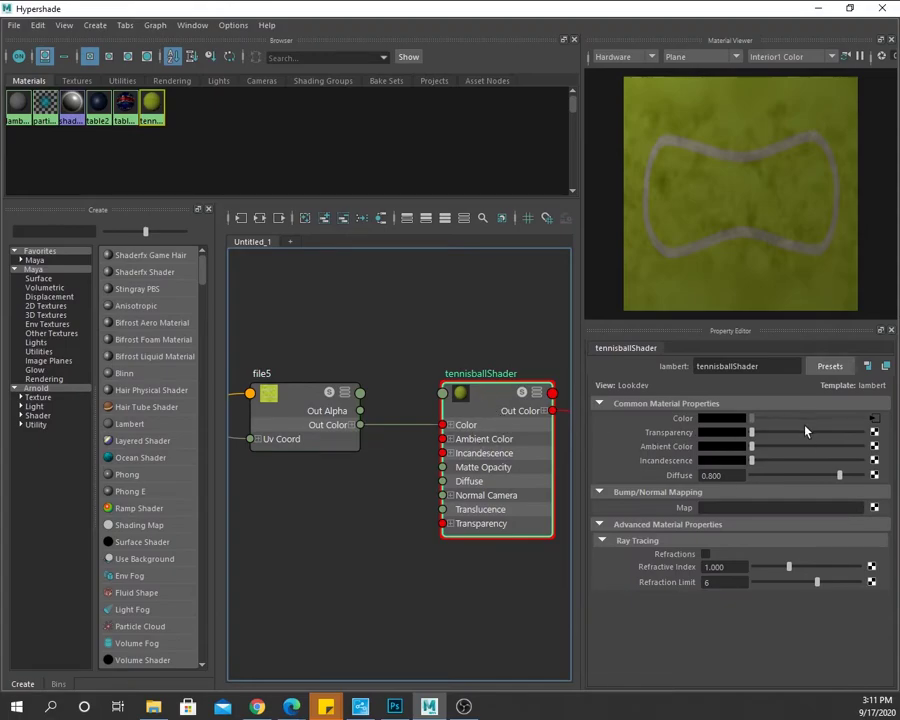
left_click(875, 509)
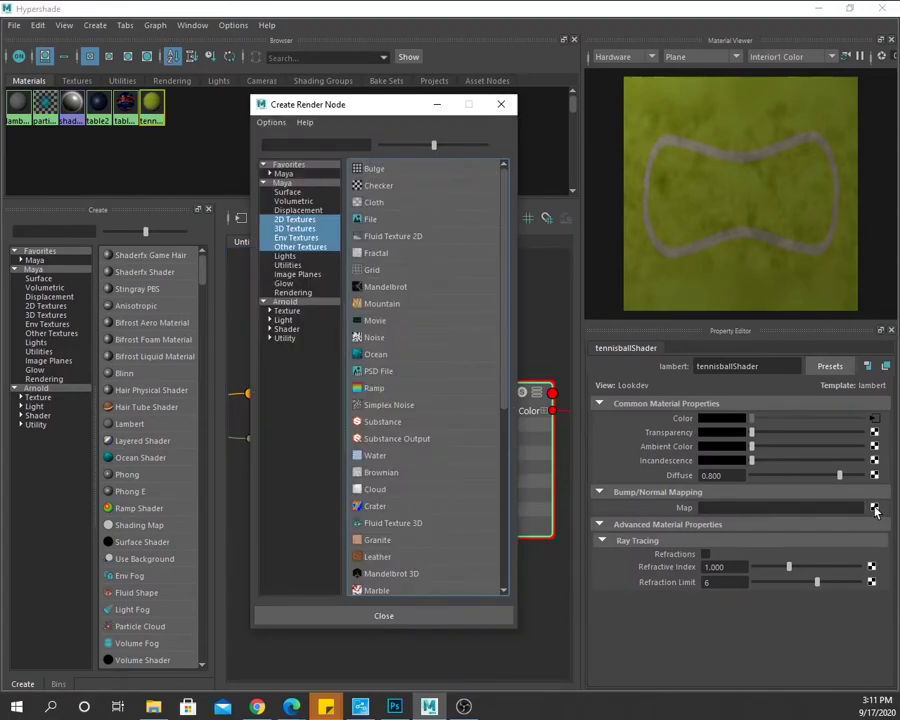
left_click(422, 226)
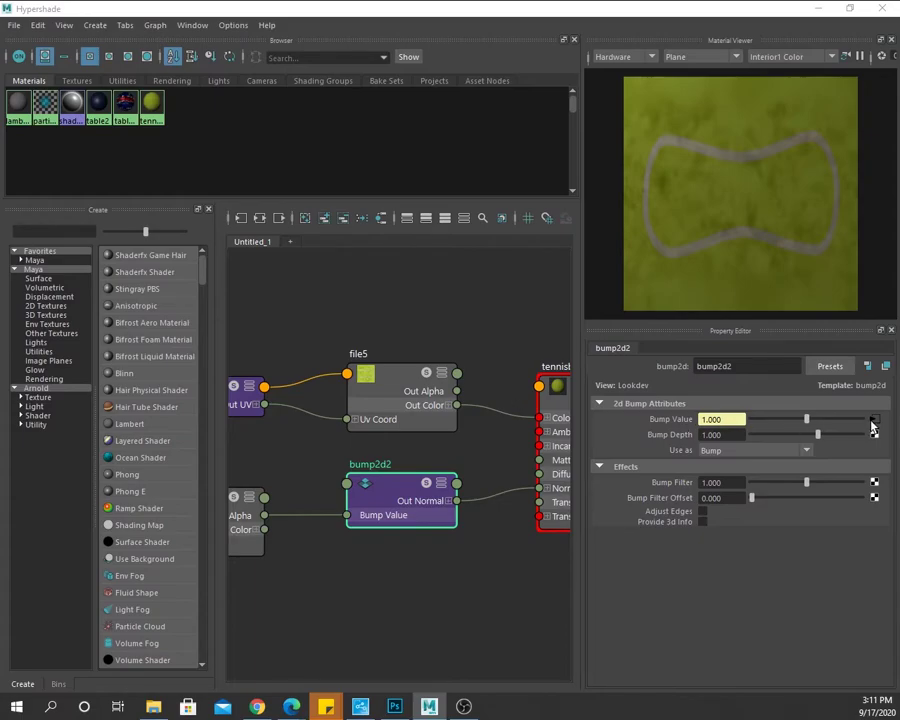
left_click(875, 421)
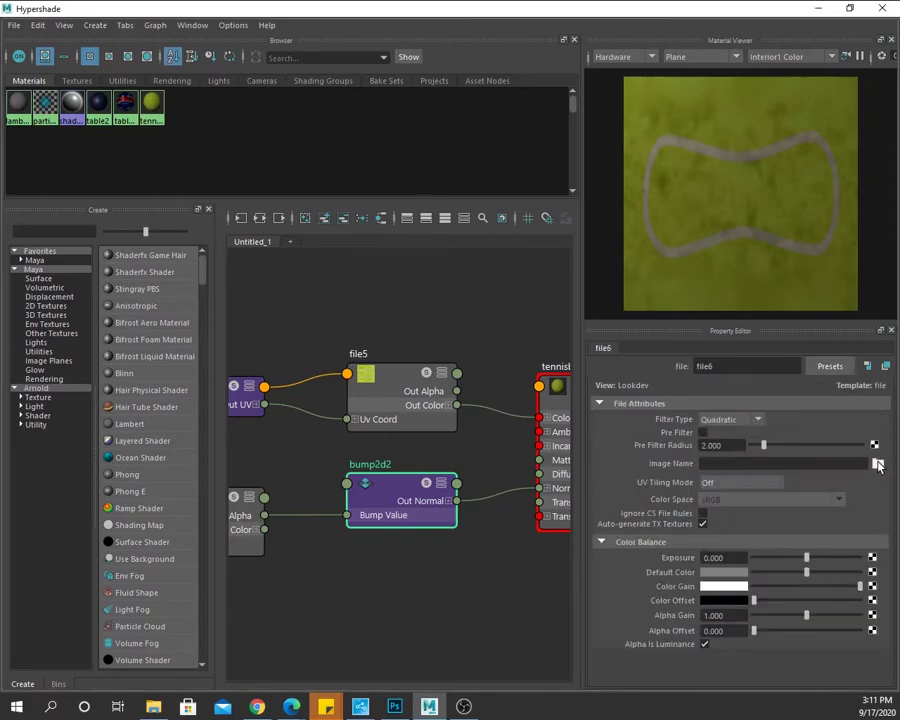
left_click(878, 464)
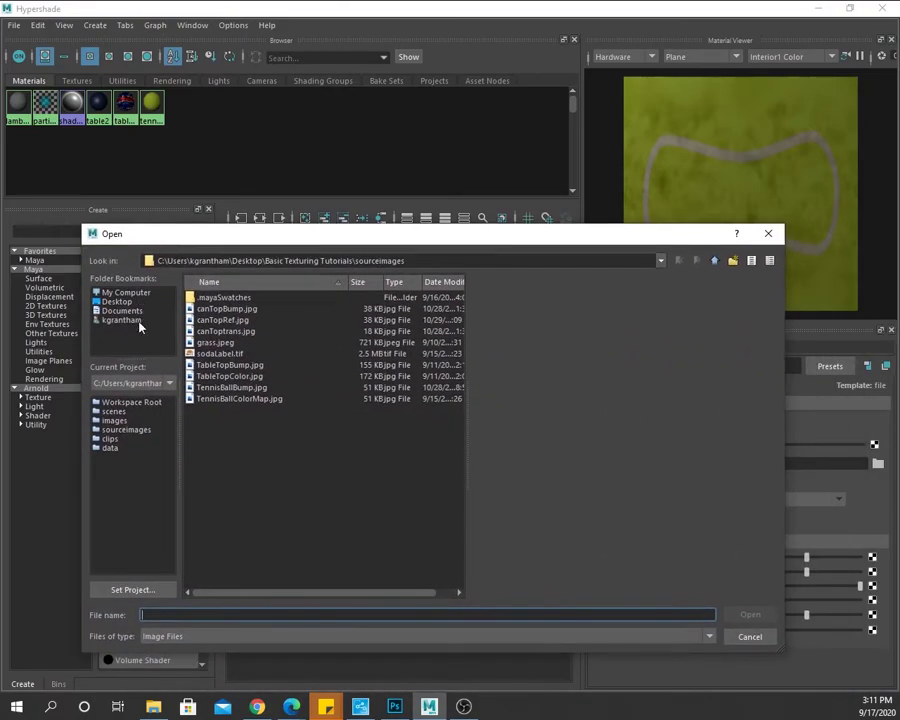
left_click(222, 388)
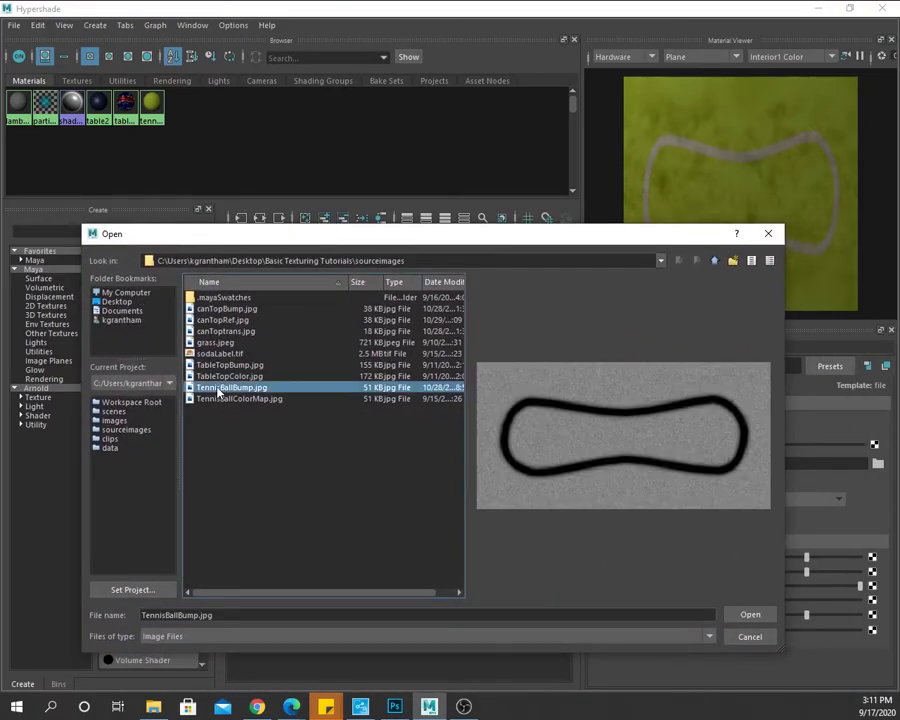
left_click(766, 617)
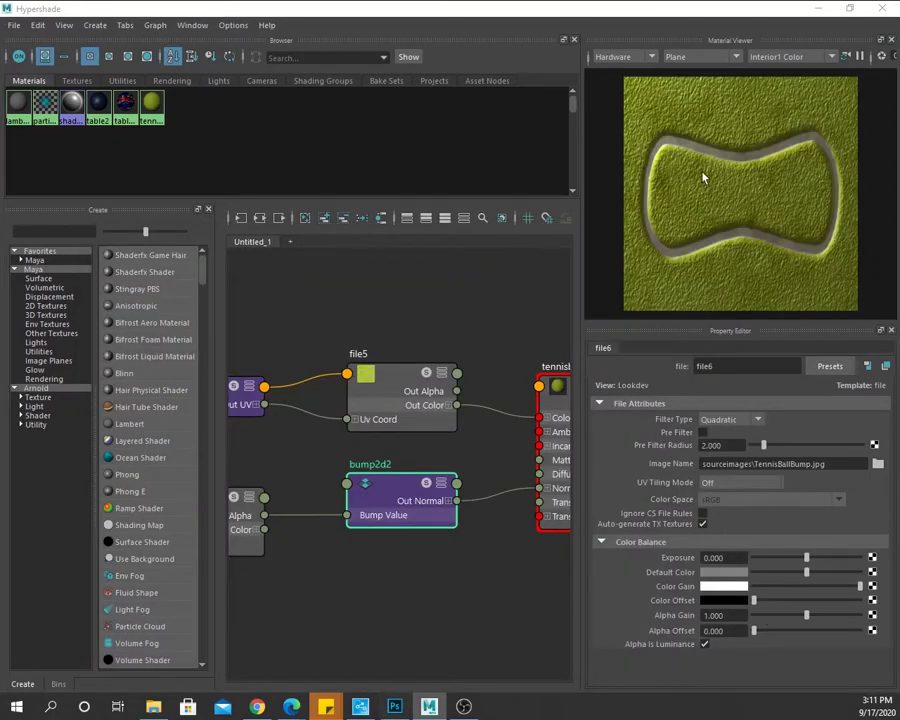
- Change the Material Viewer's preview geometry to Sphere and inspect the shader around the ball
left_click(736, 60)
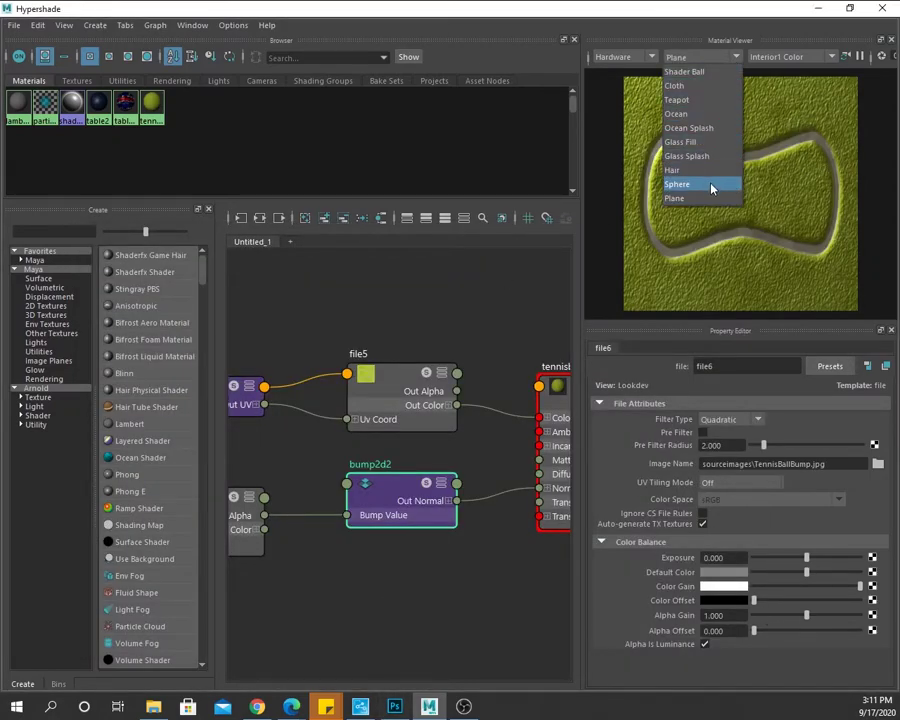
left_click(712, 184)
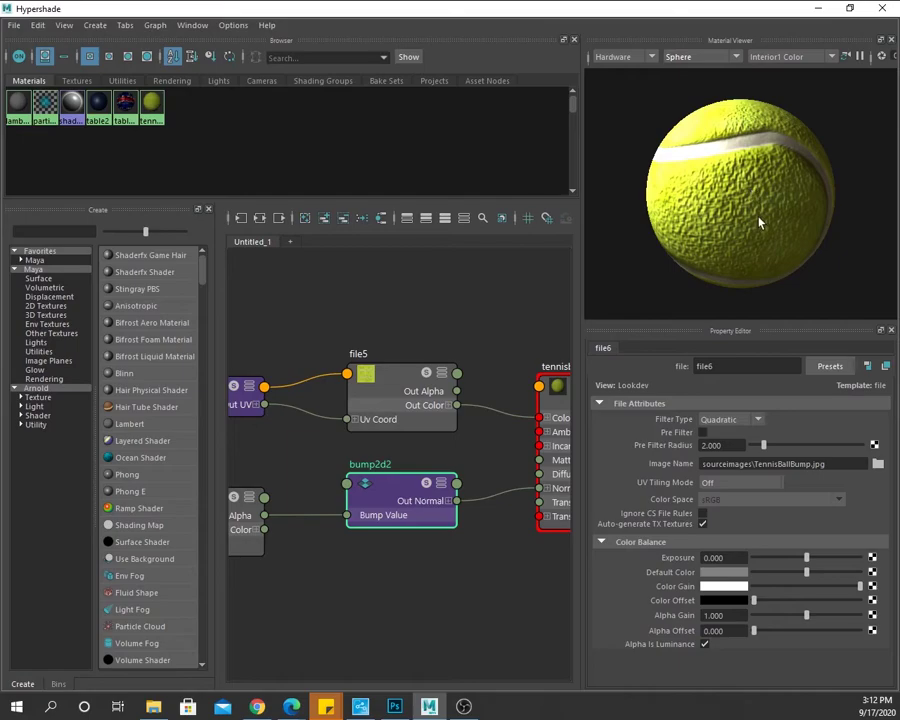
left_click_drag(763, 221, 703, 188, "alt")
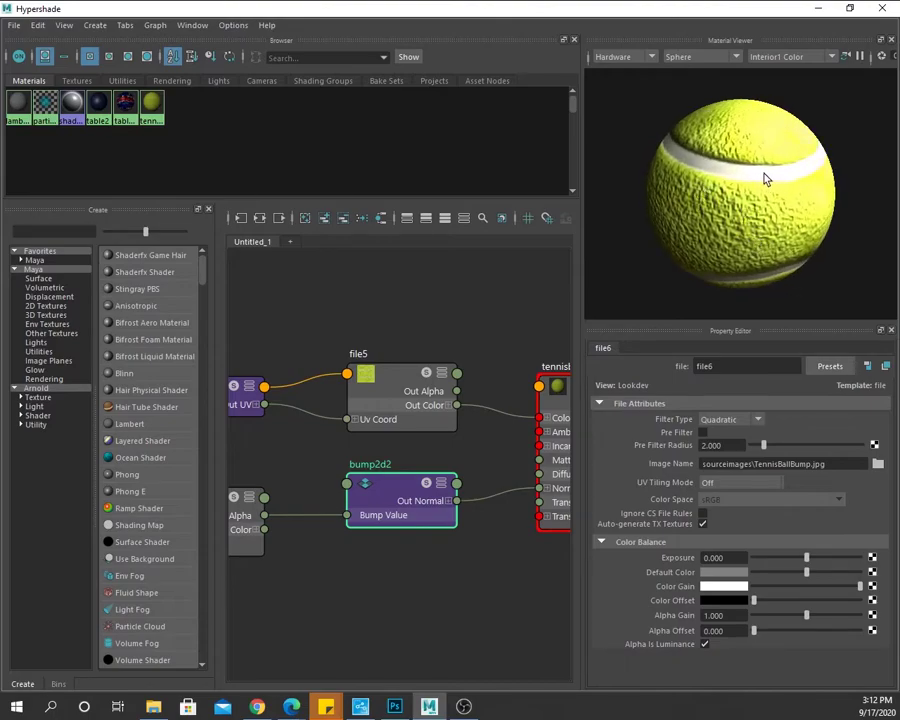
- Assign tennisballShader to the selected tennis ball, inspect it up close in the viewport, and put the Hypershade away
left_click_drag(218, 14, 685, 32)
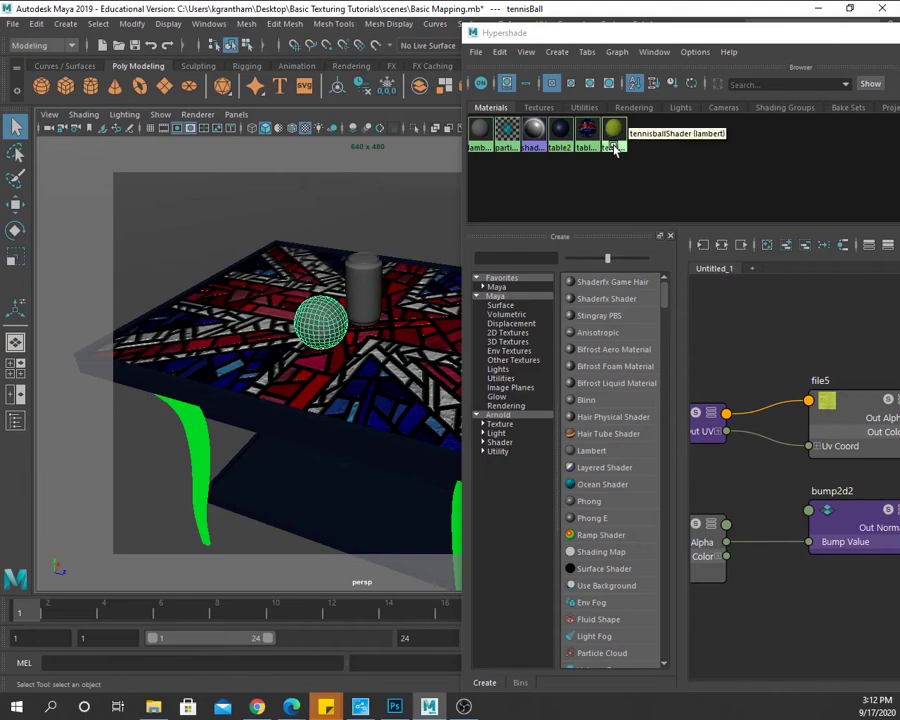
right_click_drag(614, 130, 612, 92)
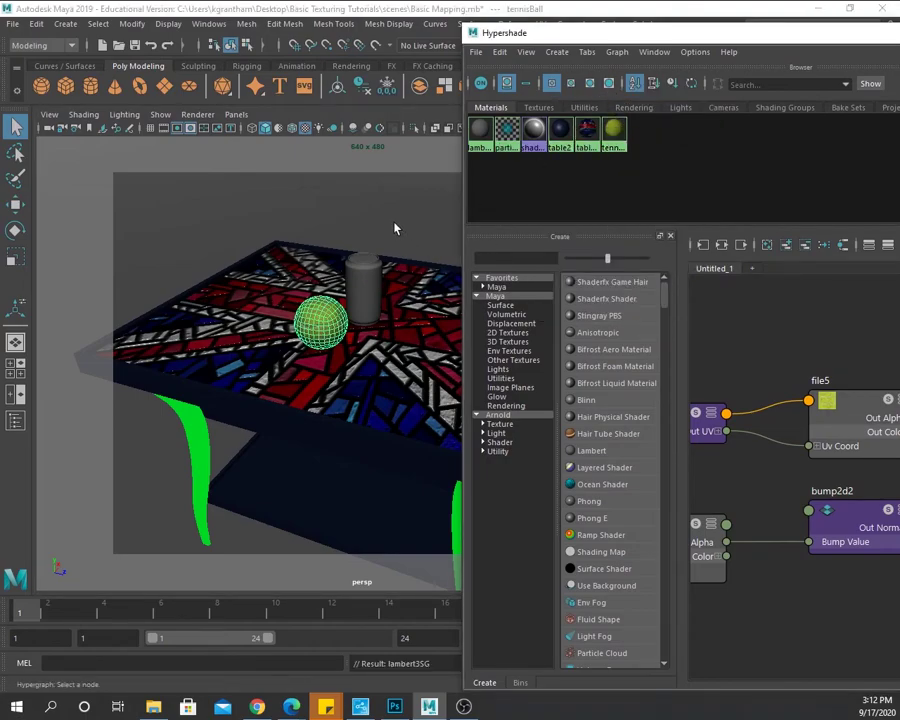
key("f")
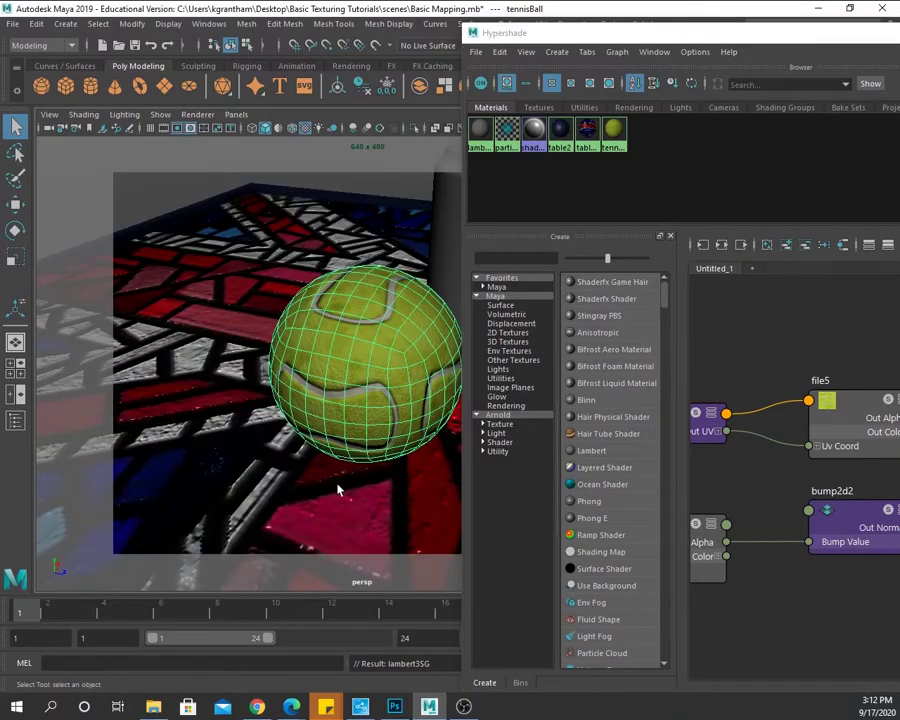
left_click_drag(337, 492, 338, 399, "alt")
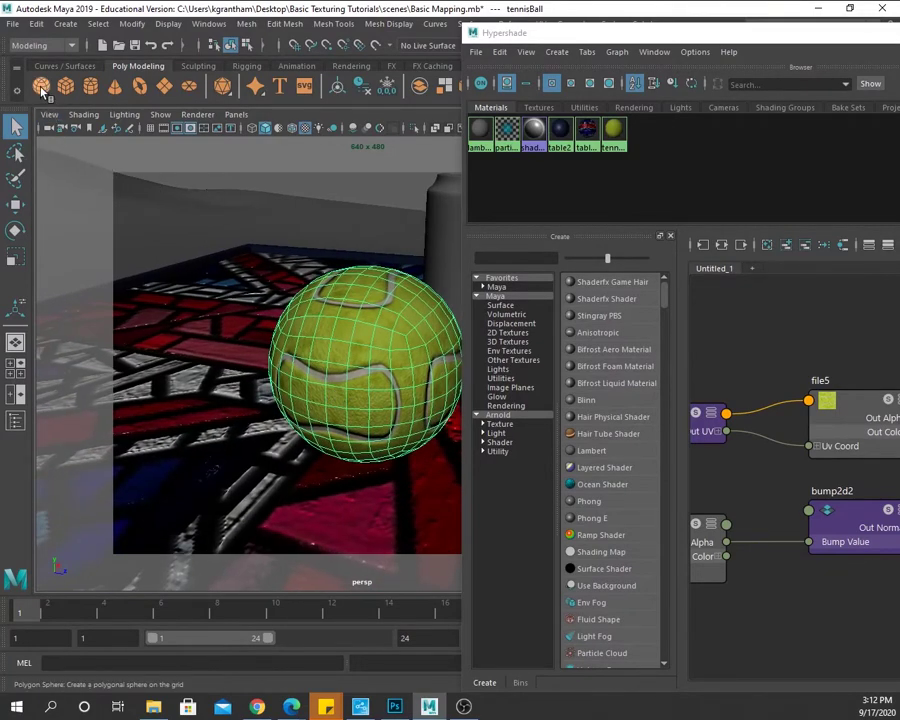
left_click_drag(315, 345, 307, 405, "alt")
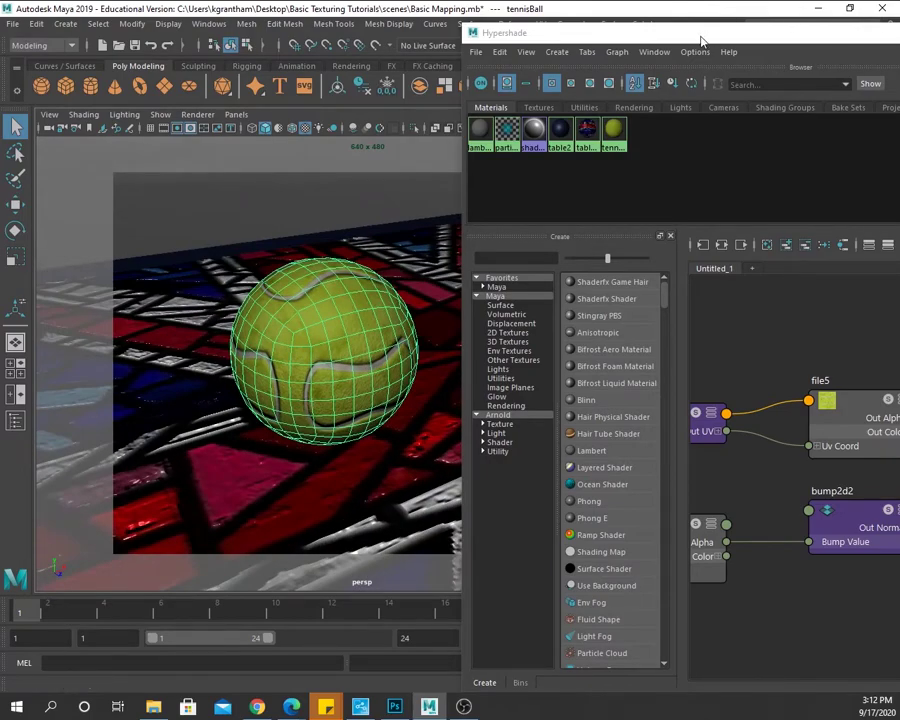
key("alt+F4")
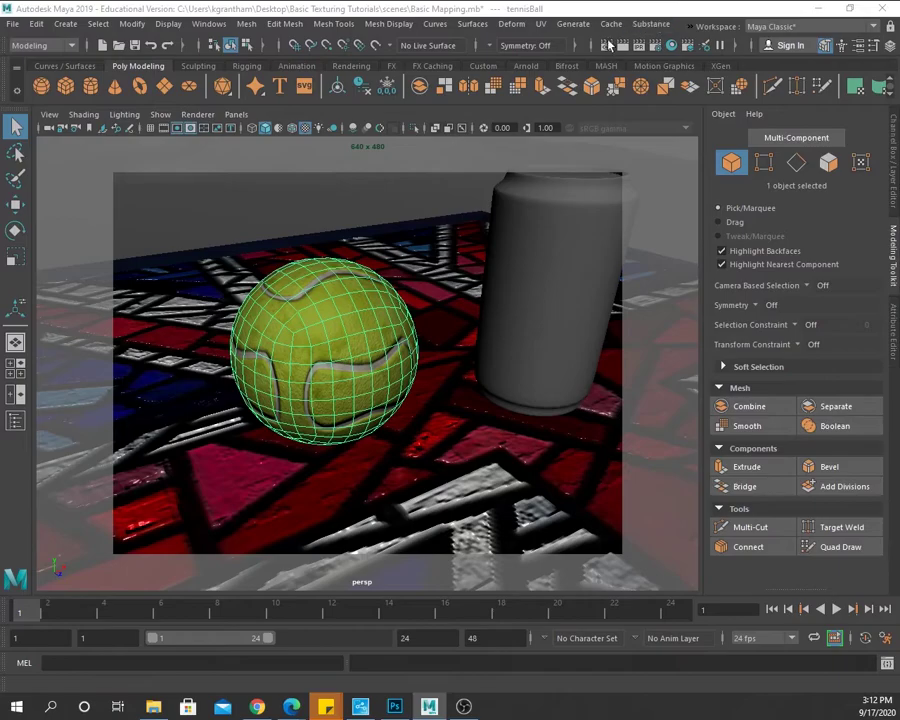
- Apply a Spherical UV projection to the tennis ball and check how the seam line wraps around all sides
left_click_drag(433, 384, 440, 417, "alt")
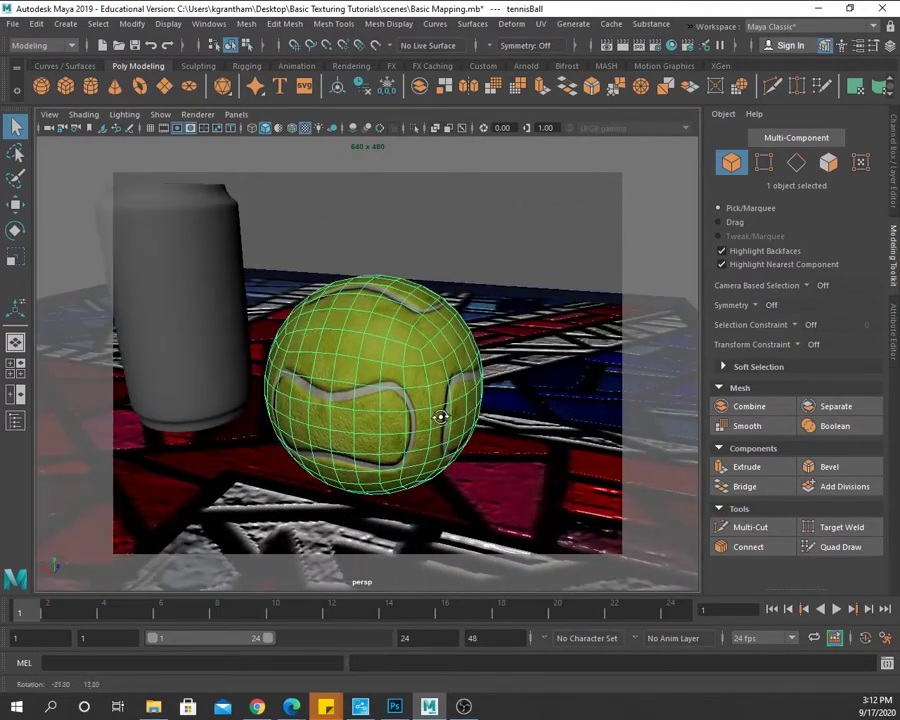
left_click(541, 24)
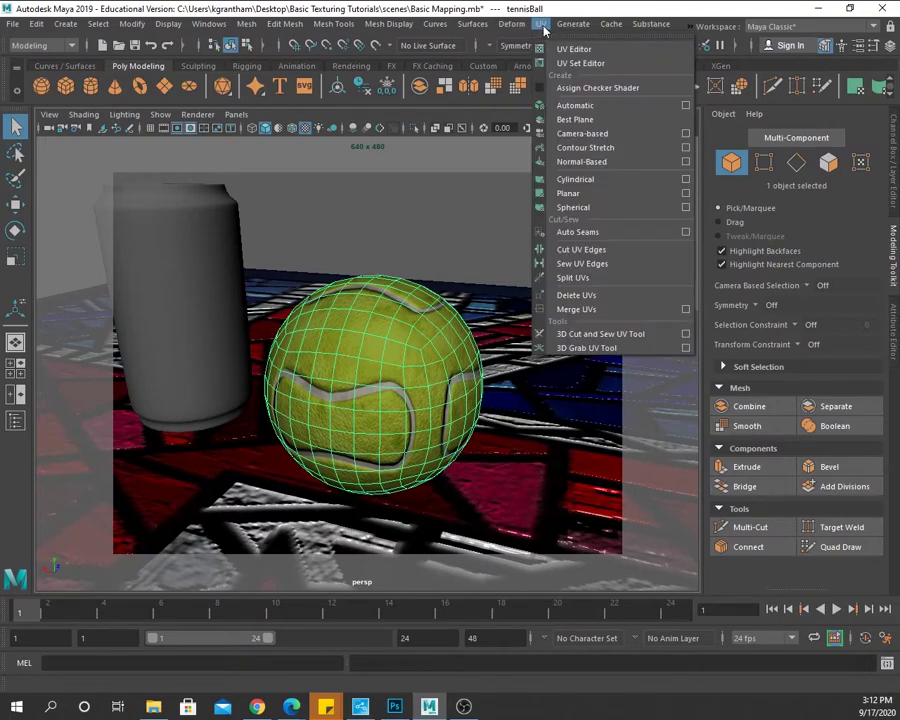
left_click(581, 211)
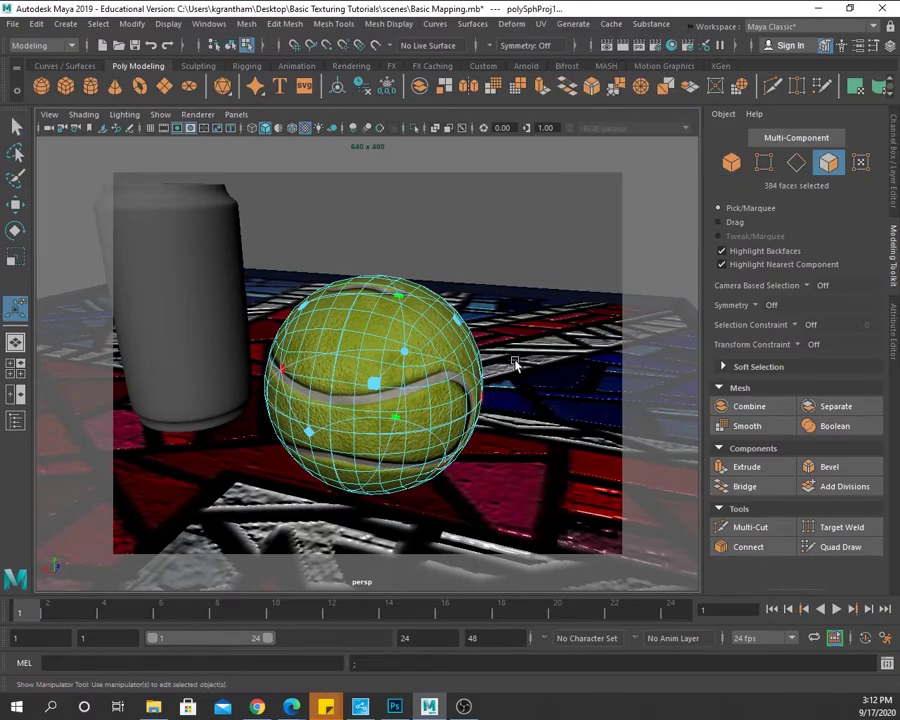
left_click_drag(524, 472, 358, 307, "alt")
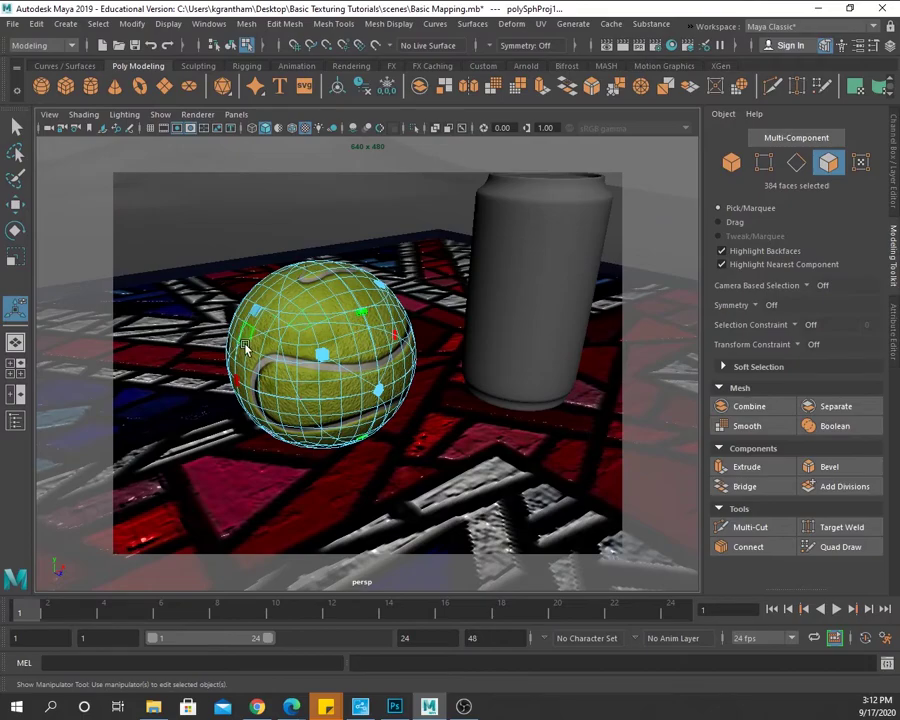
left_click_drag(219, 290, 286, 433, "alt")
left_click_drag(272, 224, 424, 410)
left_click_drag(472, 225, 412, 352, "alt")
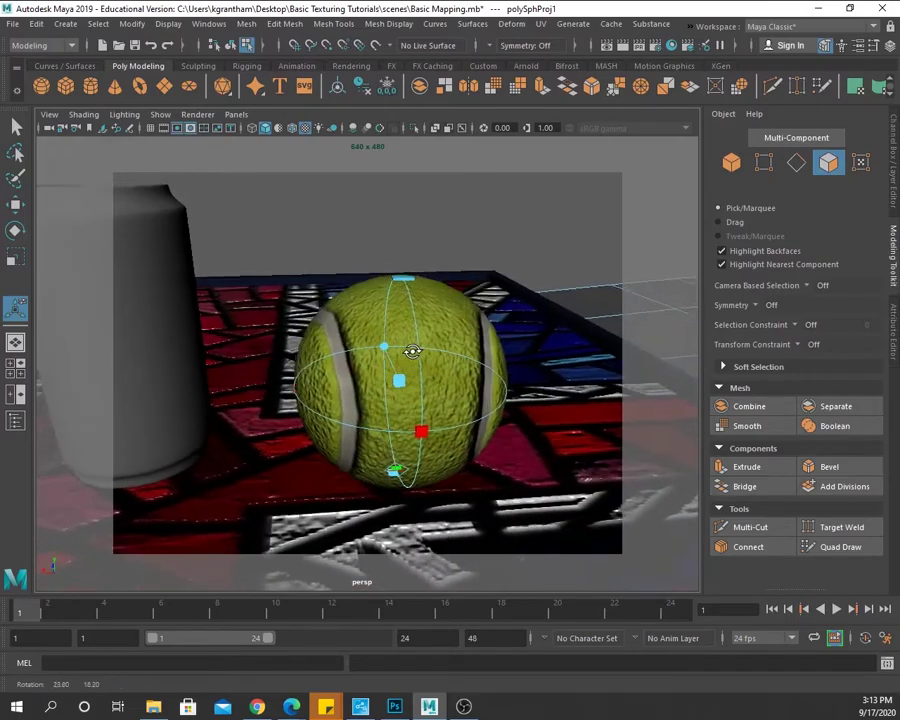
left_click_drag(478, 340, 376, 345, "alt")
left_click_drag(518, 447, 477, 580, "alt")
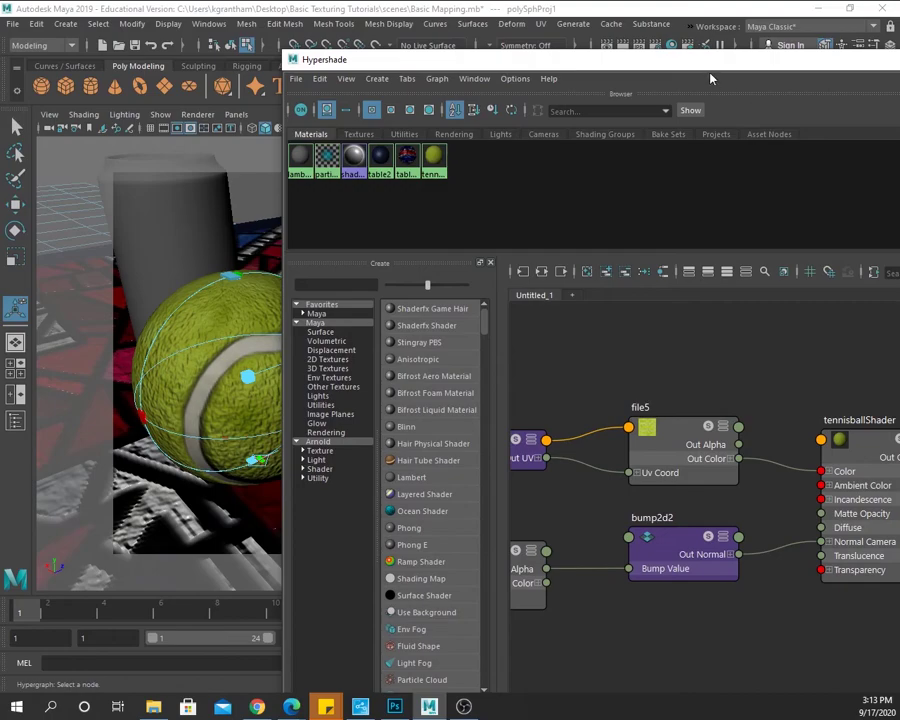
- Reduce the Bump Depth of tennisballShader's bump2d2 node to about 0.226 and check the ball's surface in the viewport
left_click_drag(499, 56, 419, 56)
left_click(354, 155)
left_click_drag(705, 72, 473, 80)
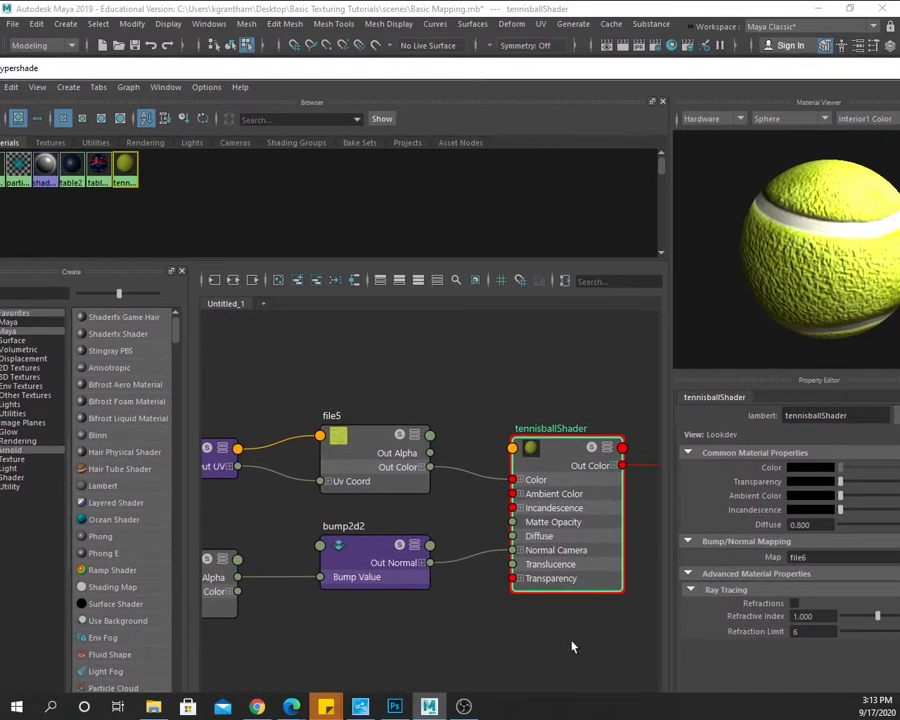
left_click(367, 557)
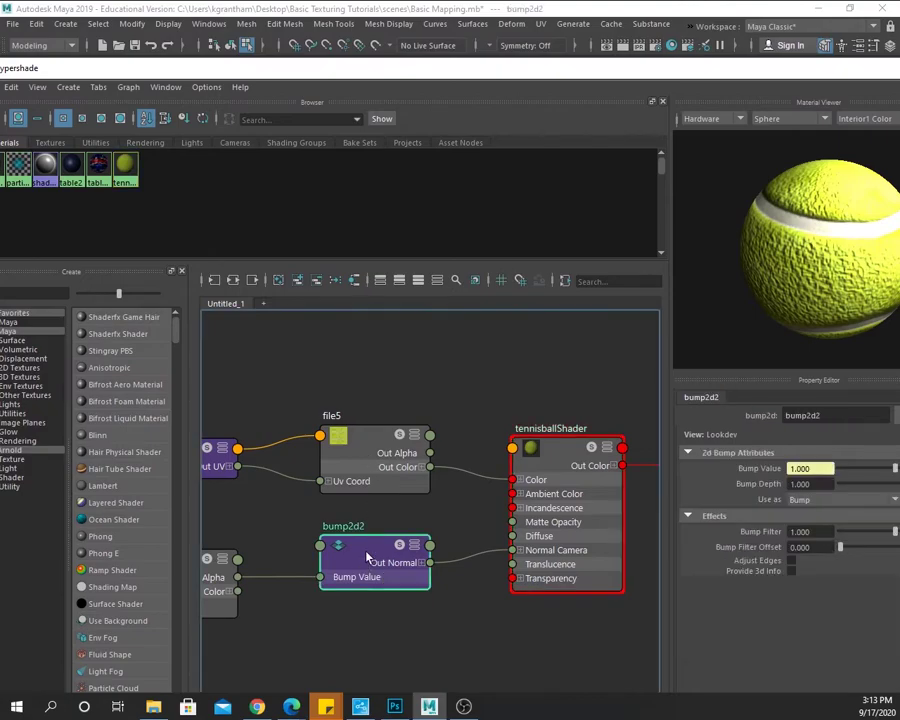
left_click_drag(678, 82, 528, 84)
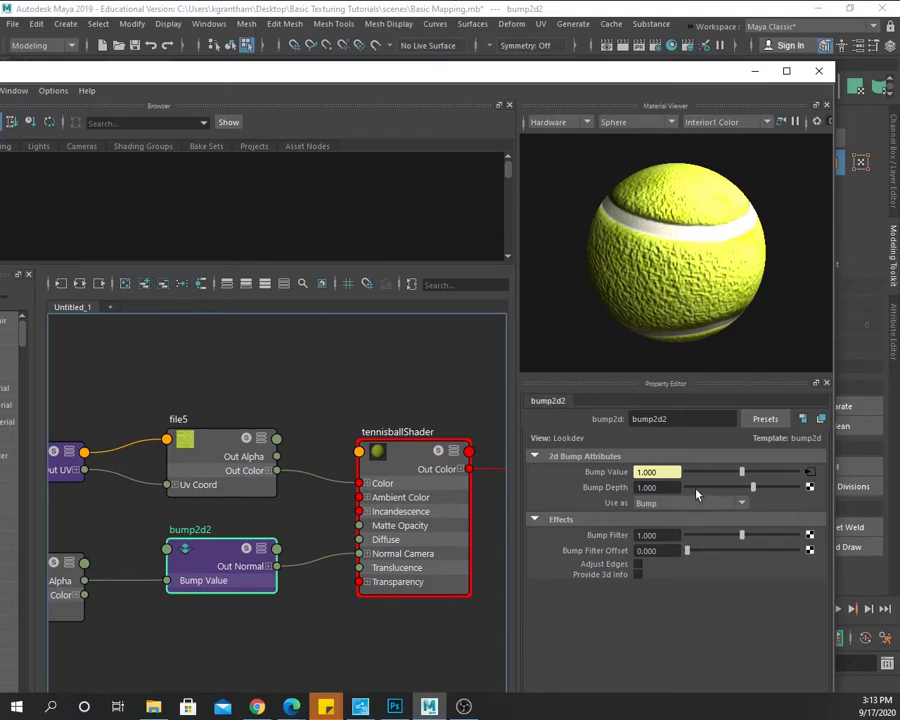
left_click_drag(755, 495, 746, 493)
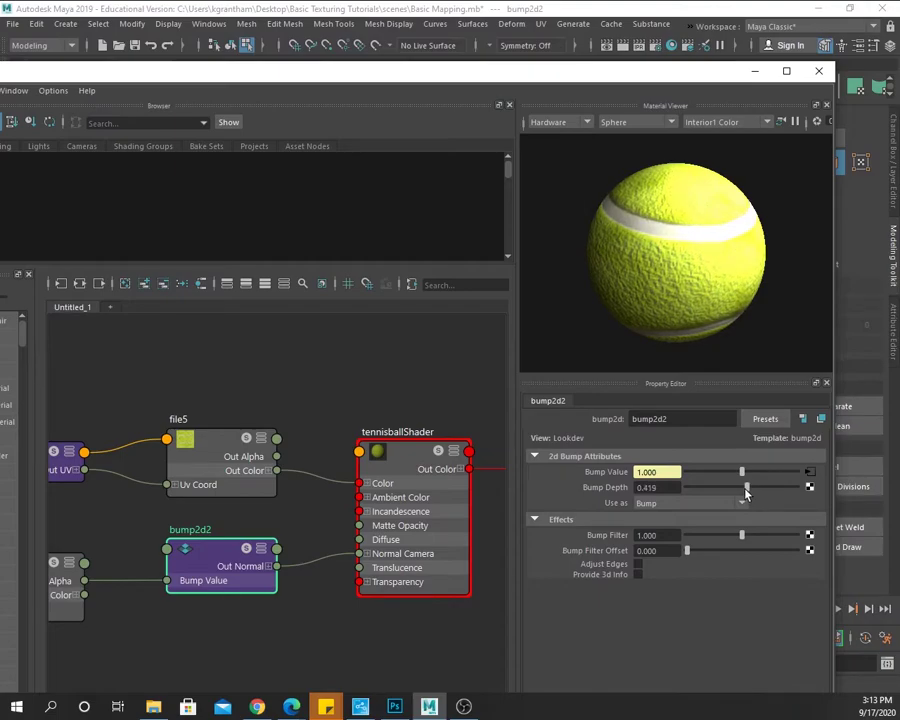
mouse_move(745, 492)
left_mouse_down()
mouse_move(729, 492)
mouse_move(744, 491)
left_mouse_up()
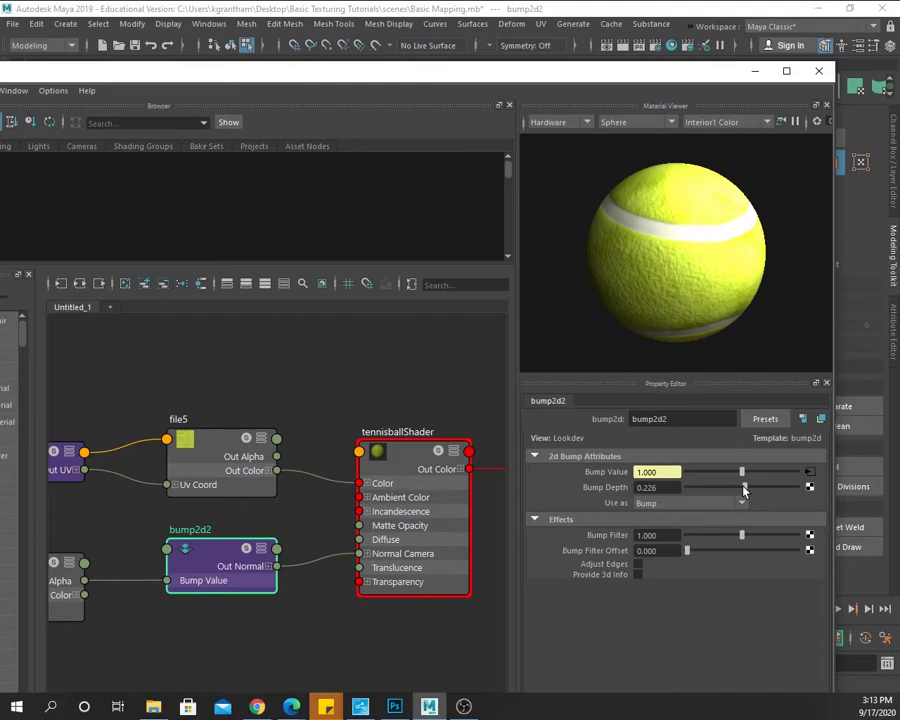
double_click(366, 66)
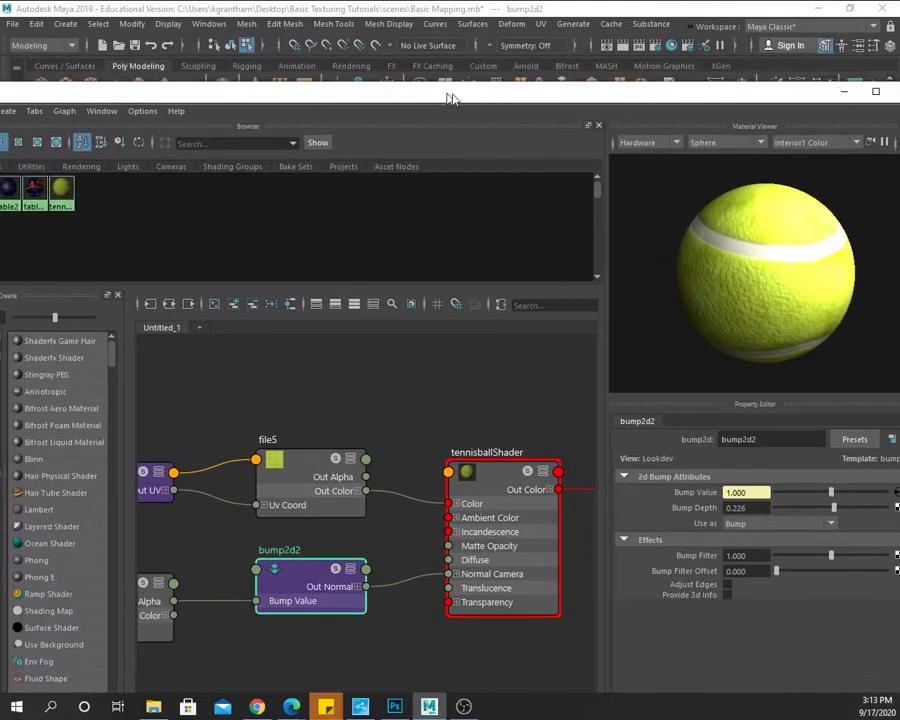
left_click_drag(370, 438, 467, 280, "alt")
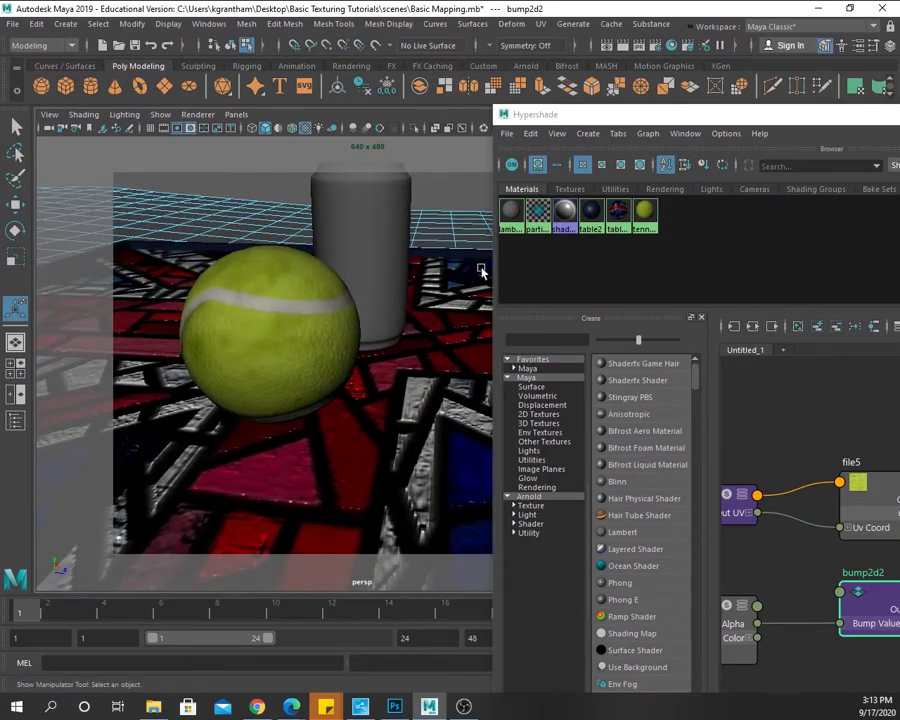
left_click_drag(656, 120, 879, 120)
left_click_drag(498, 394, 338, 379, "alt")
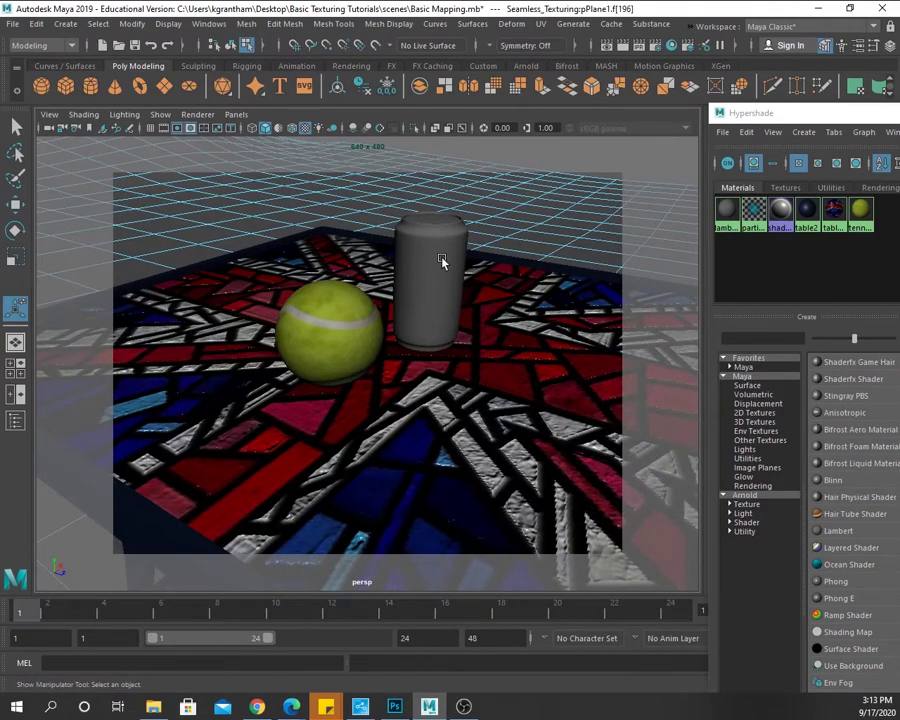
- Return to object mode, select the can, and examine its top and side
right_click_drag(440, 254, 504, 235)
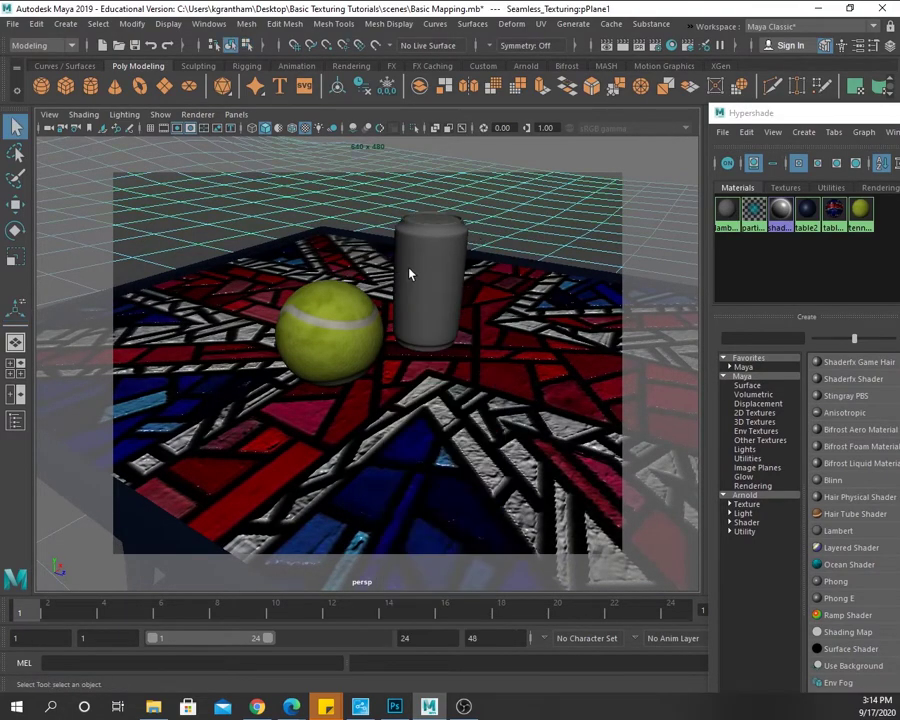
left_click(409, 273)
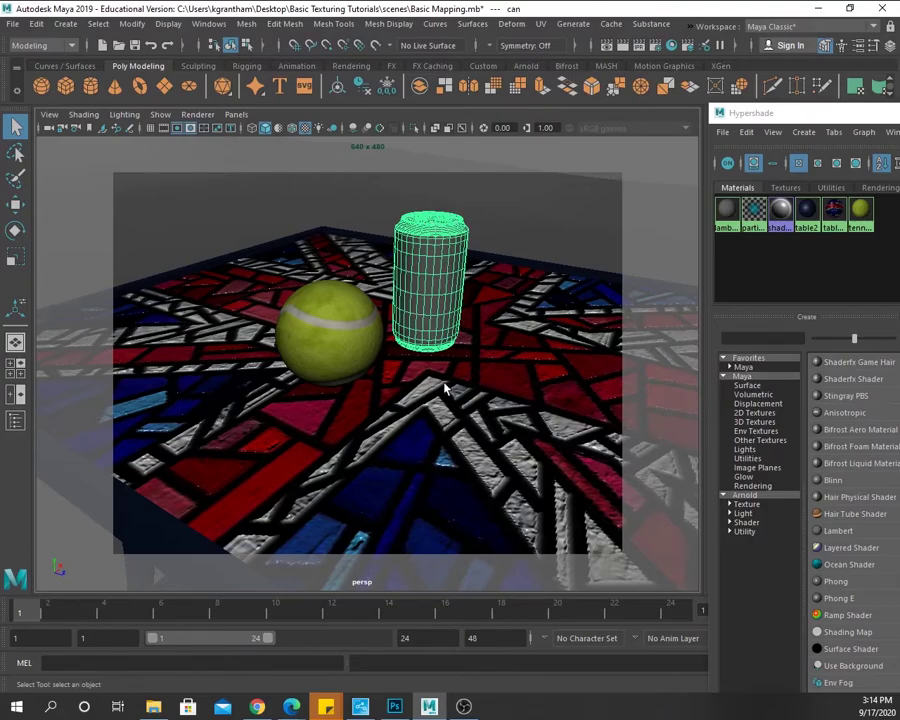
left_click_drag(438, 375, 428, 352, "alt")
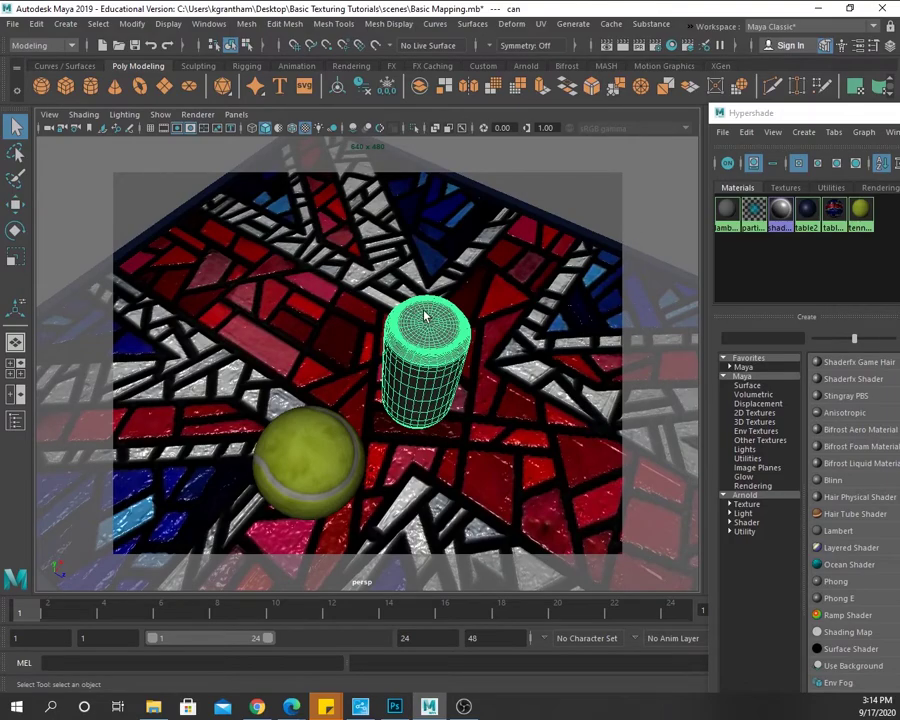
right_click_drag(428, 316, 575, 437, "alt")
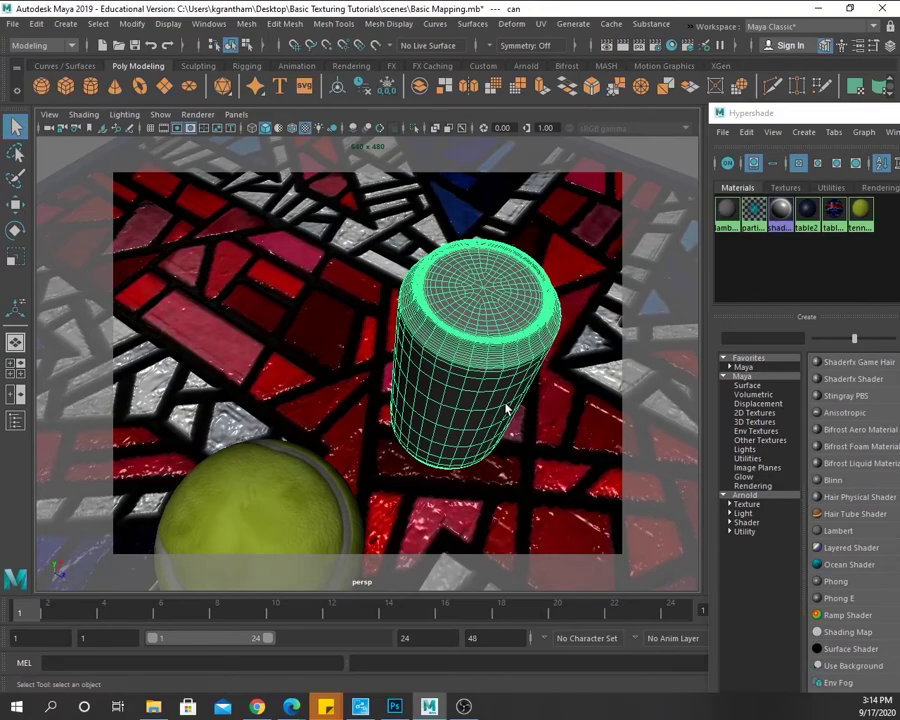
left_click_drag(506, 450, 528, 408, "alt")
right_click_drag(528, 408, 431, 427, "alt")
left_click_drag(431, 427, 456, 414, "alt")
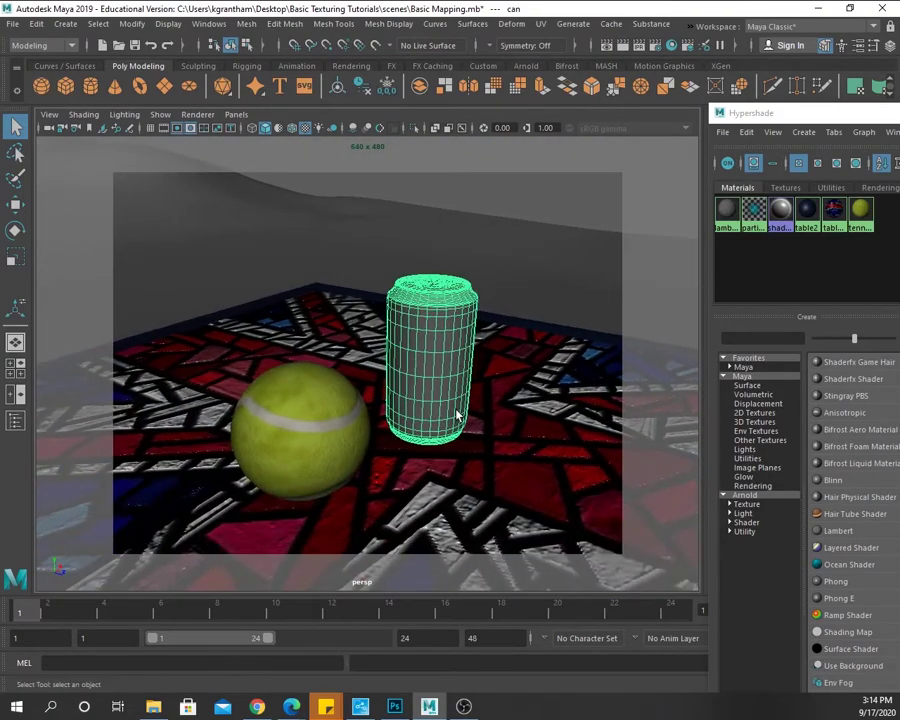
- Create a new Blinn material in the Hypershade and look over its material attributes
left_click_drag(790, 112, 502, 78)
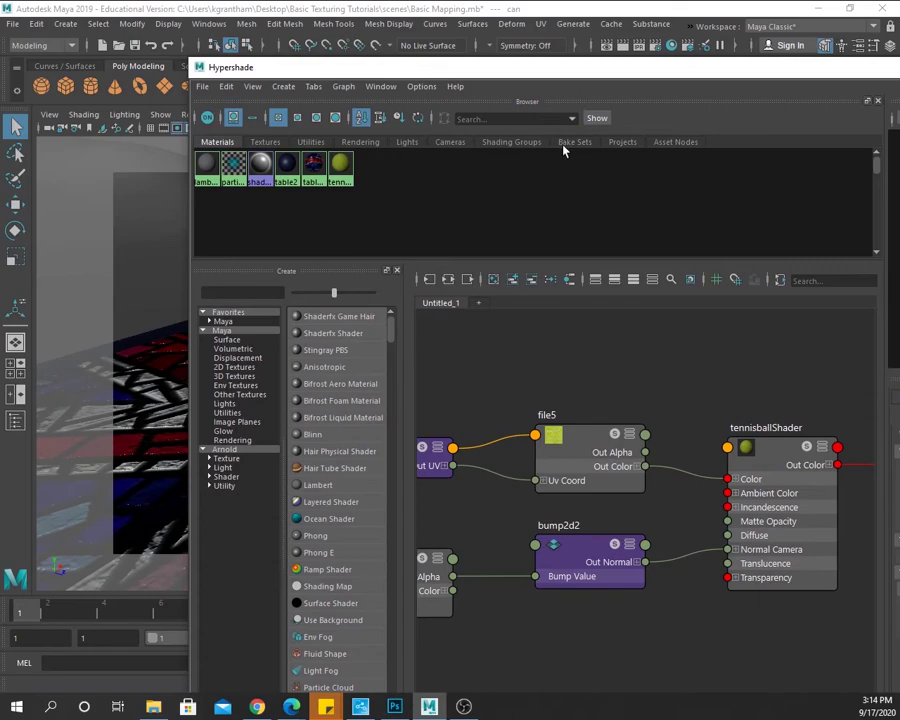
left_click(314, 436)
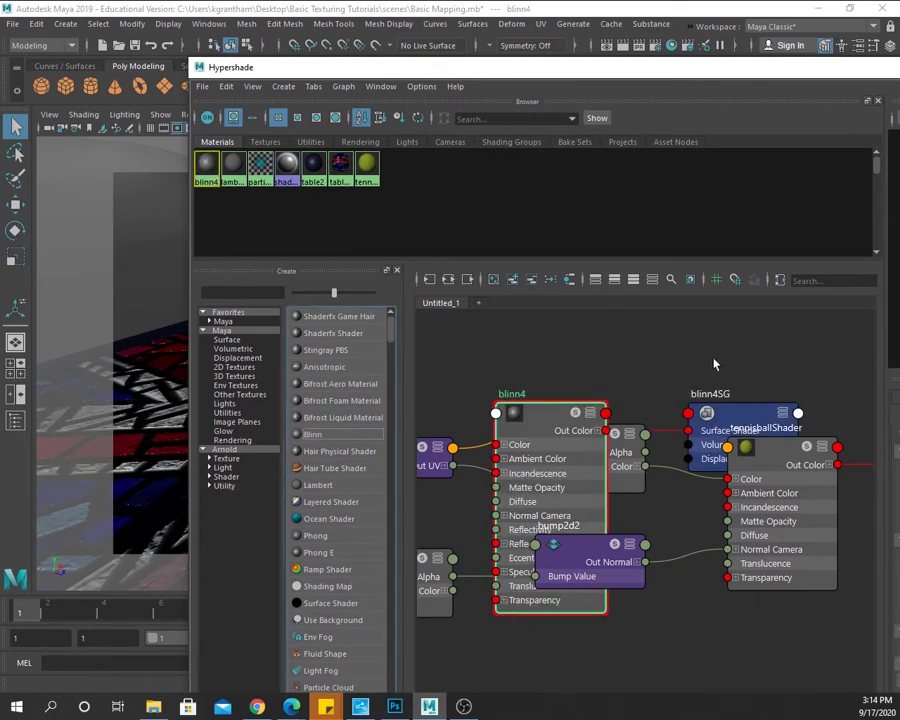
left_click_drag(707, 72, 338, 66)
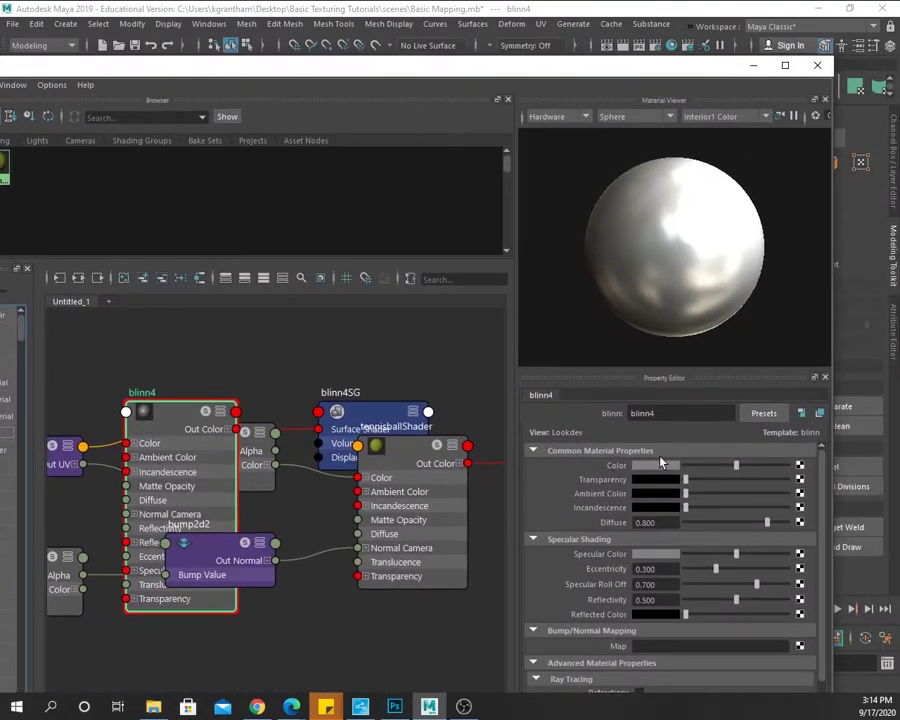
left_click_drag(473, 75, 800, 76)
left_click_drag(530, 75, 840, 118)
left_click_drag(632, 114, 722, 126)
- Select the can and examine its lid and cylindrical side from above and from table level
left_click(424, 320)
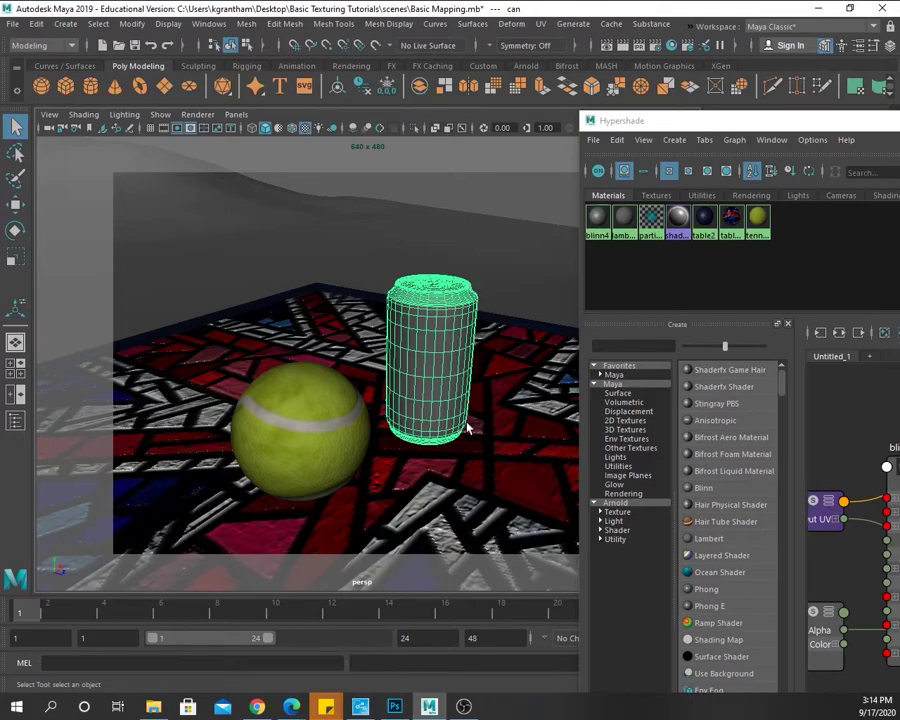
left_click_drag(488, 480, 444, 312, "alt")
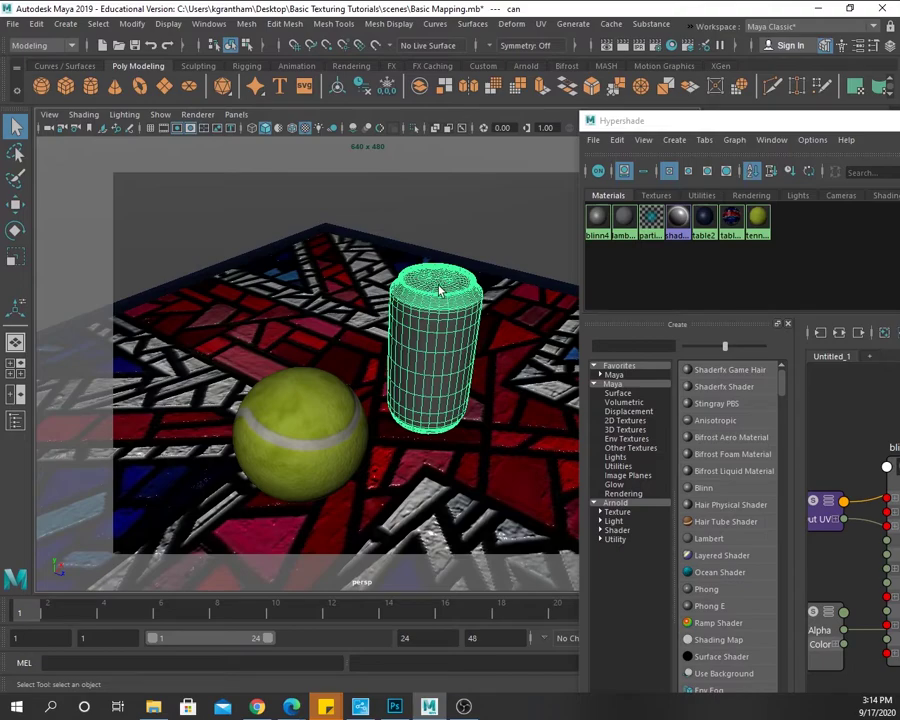
left_click_drag(447, 300, 468, 408, "alt")
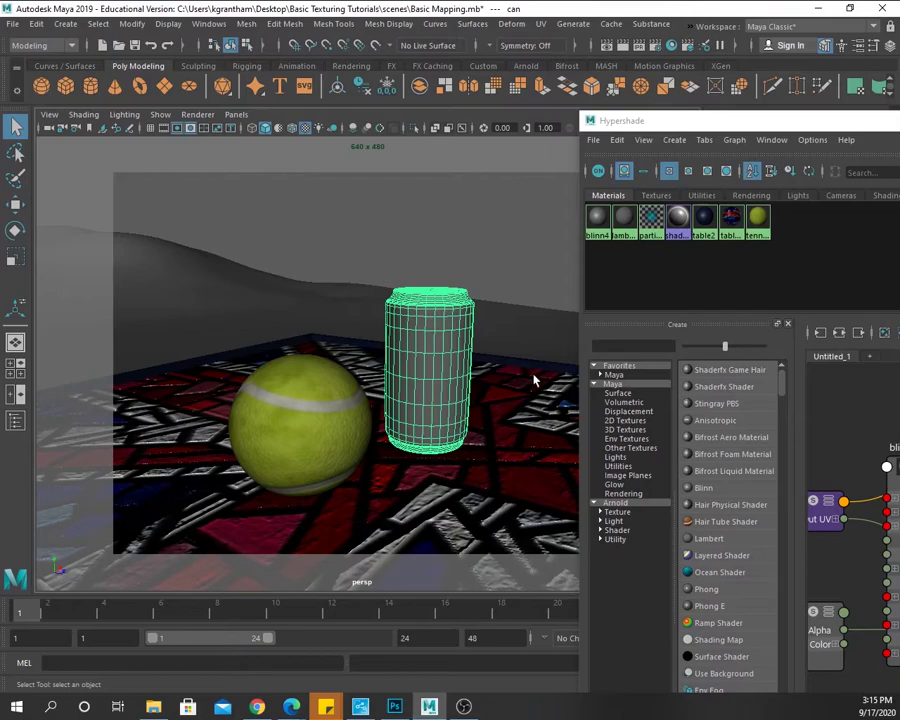
left_click_drag(533, 380, 448, 358, "alt")
left_click_drag(787, 131, 730, 126)
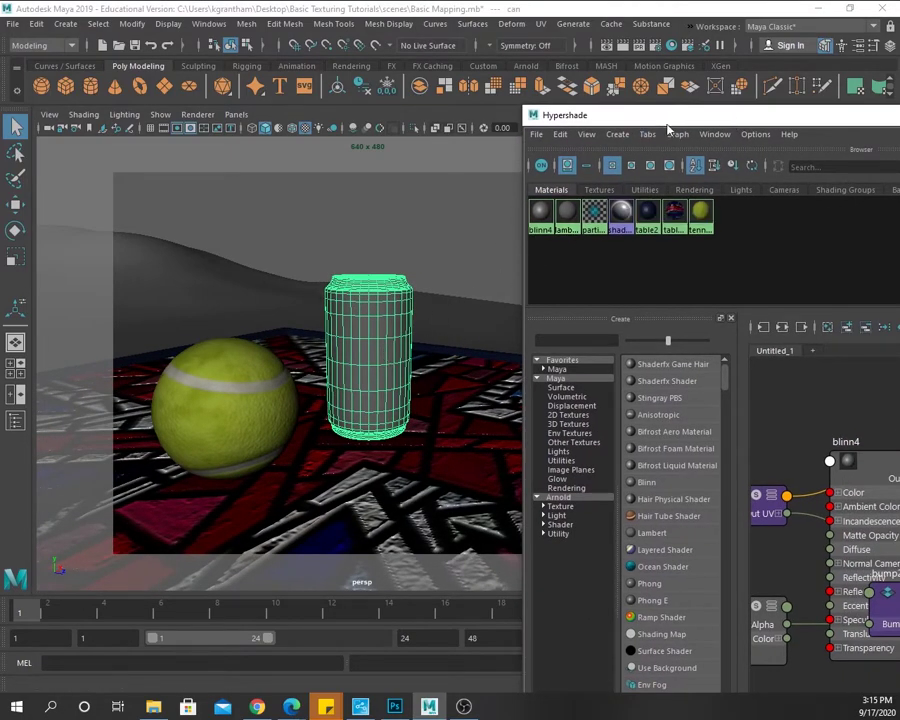
left_click_drag(400, 422, 390, 443, "alt")
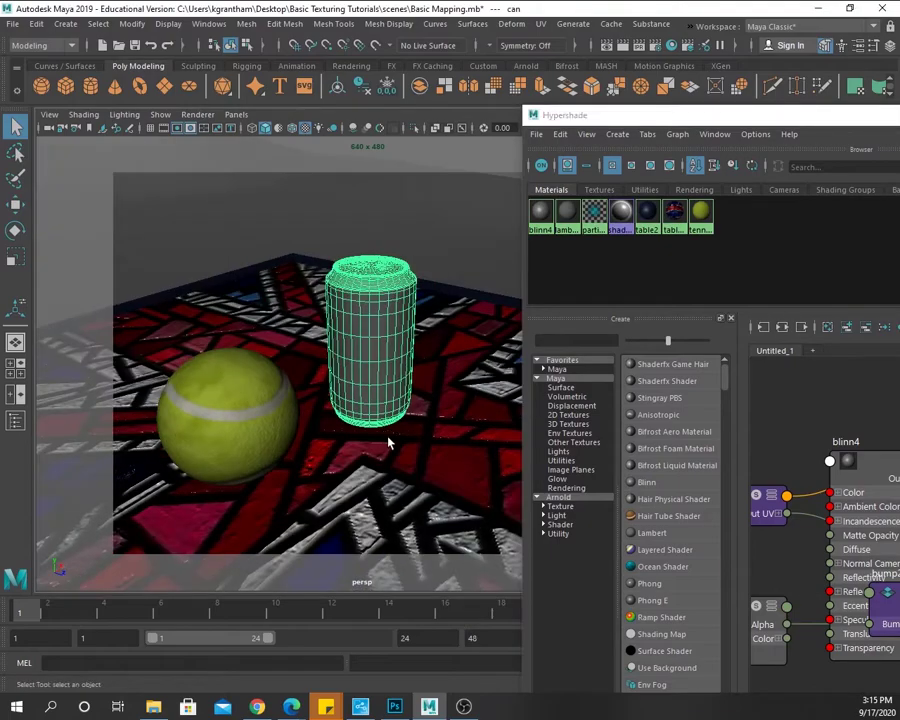
- Connect a File texture to the Color attribute of the new Blinn material
left_click_drag(663, 117, 352, 100)
left_click_drag(430, 104, 273, 95)
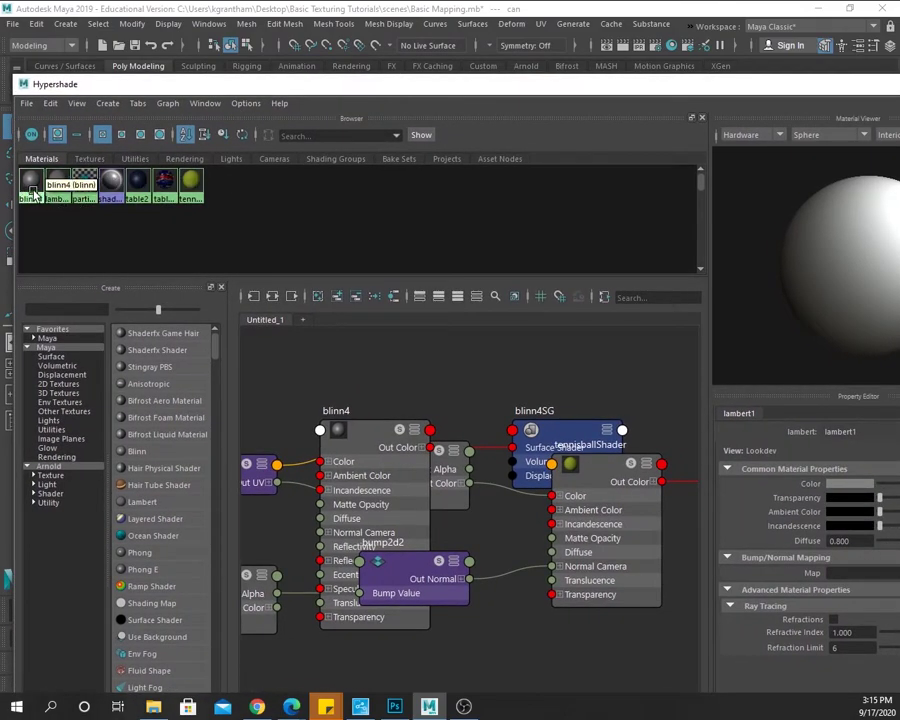
left_click(33, 190)
left_click_drag(671, 84, 418, 74)
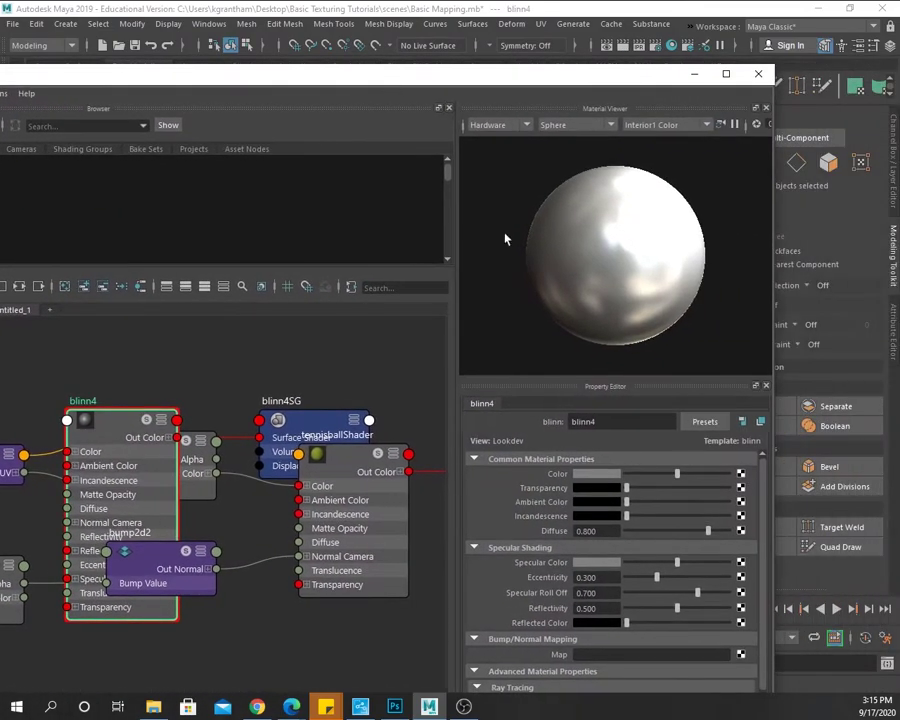
left_click(741, 476)
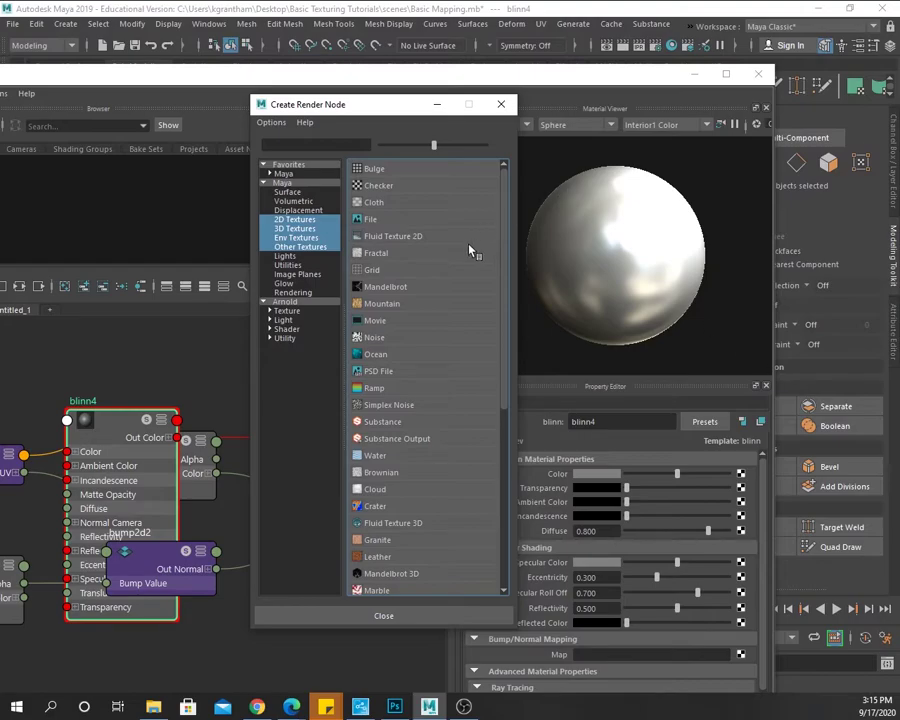
left_click(372, 219)
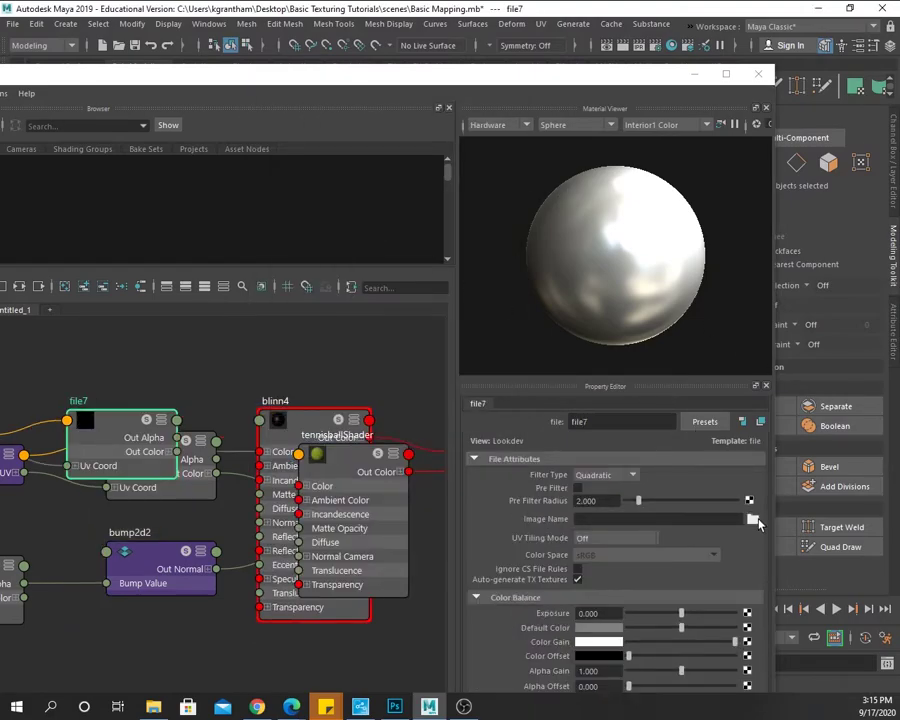
- Load canTopRef.jpg from the project's sourceimages folder as the image of the color File texture
left_click(753, 519)
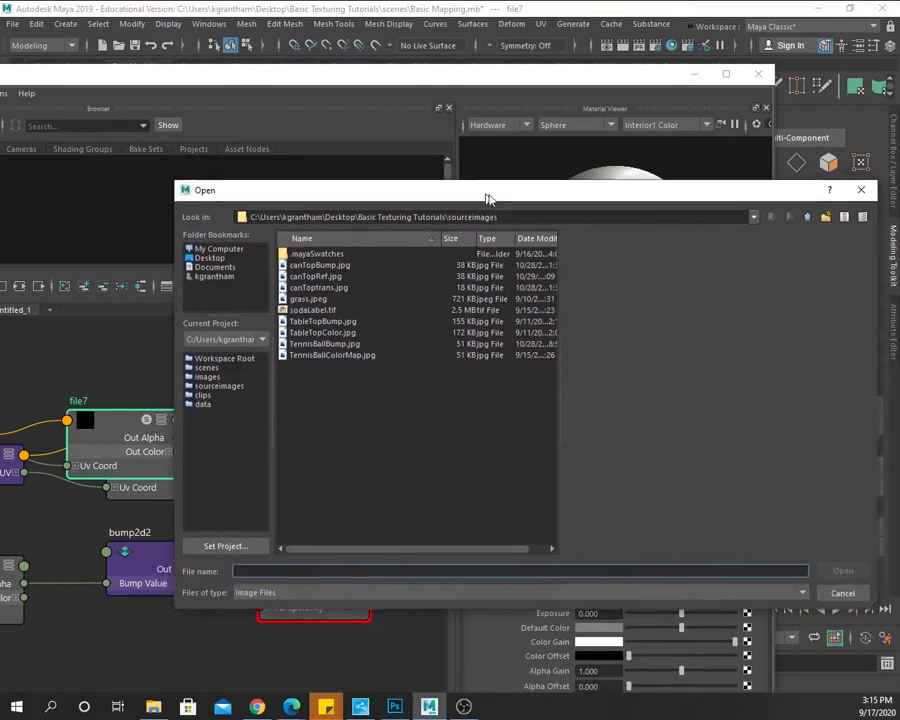
left_click_drag(486, 194, 504, 178)
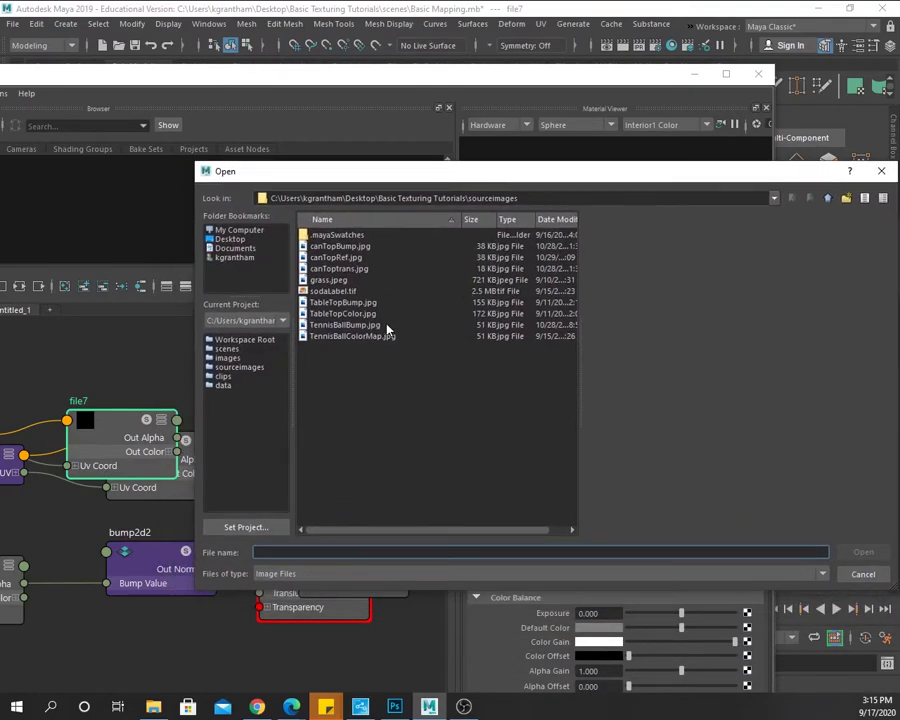
left_click(340, 258)
left_click_drag(590, 172, 444, 165)
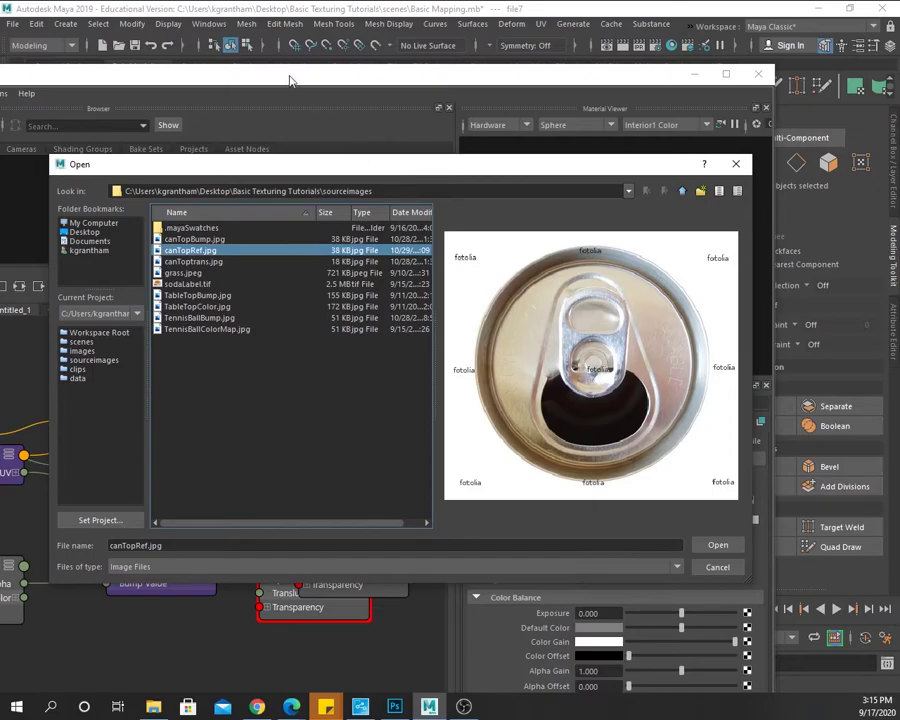
left_click(718, 545)
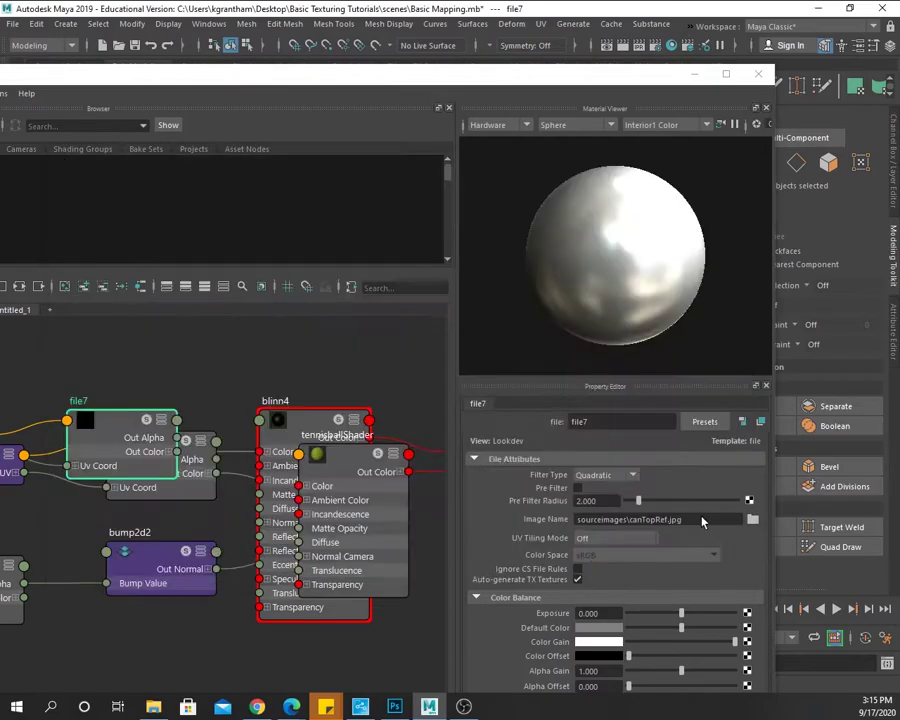
- Rename the new Blinn material as sodacanLabel
left_click_drag(356, 84, 787, 111)
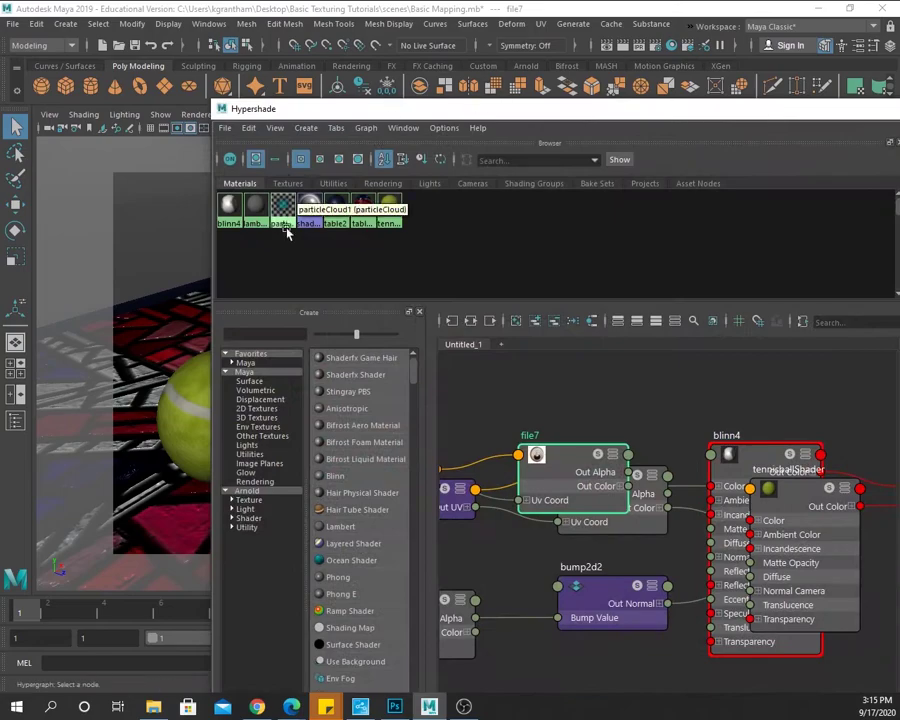
right_click(229, 207)
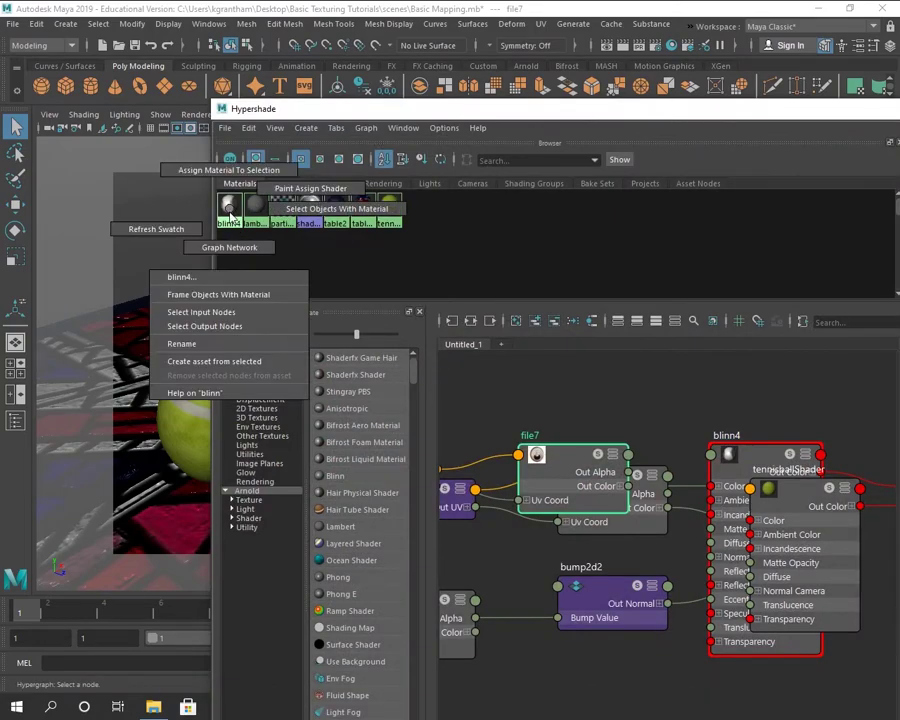
left_click(218, 344)
type("c")
type("odacanLa")
type("bel")
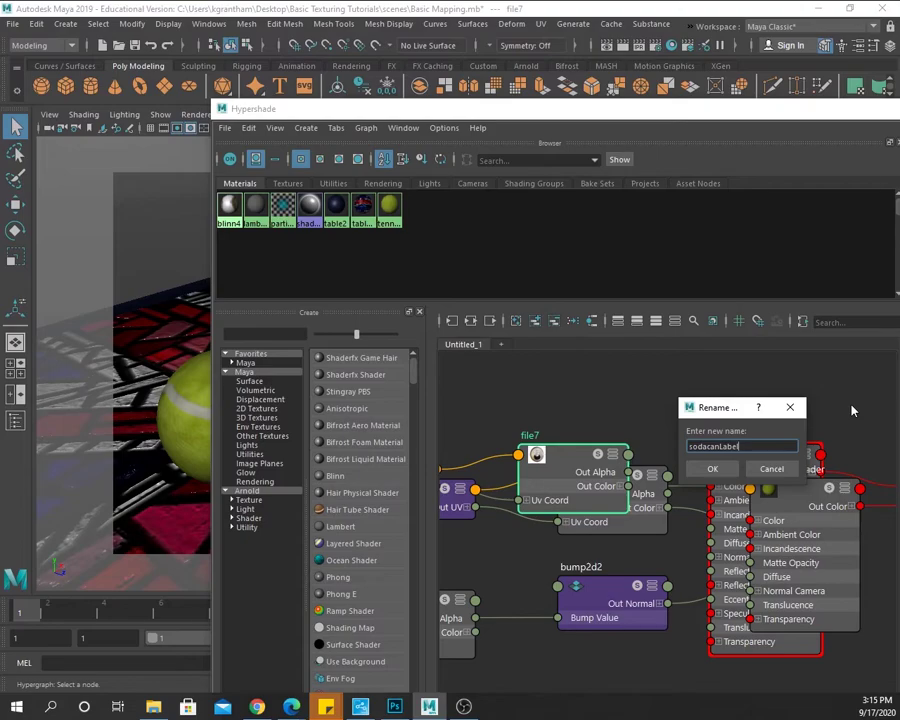
key("Return")
- Assign the sodacanLabel material to the can and check from above how the image falls on it
left_click_drag(440, 118, 708, 134)
left_click(402, 328)
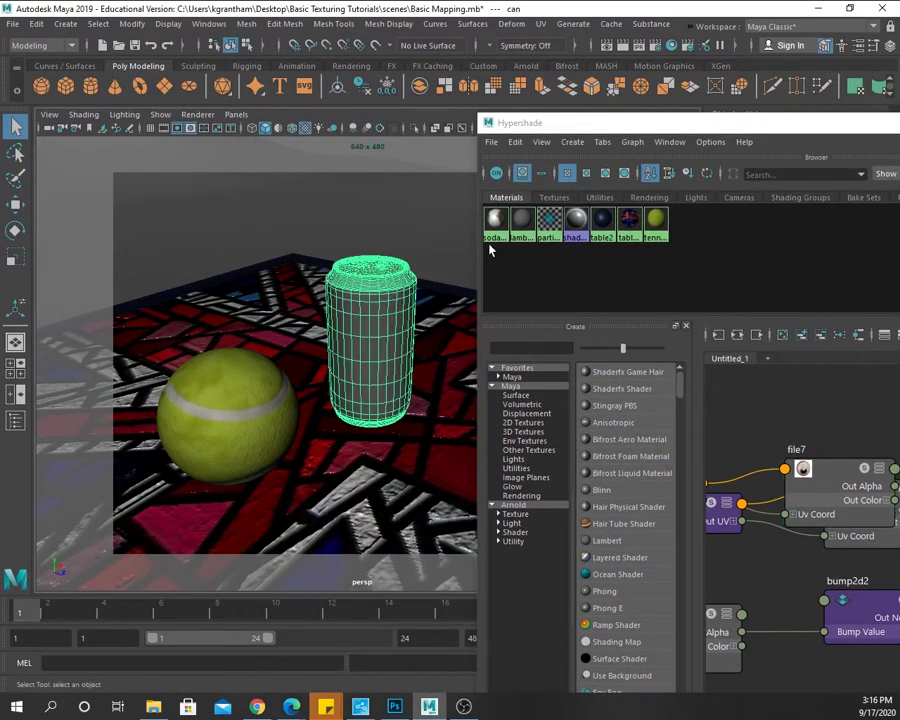
right_click_drag(495, 220, 468, 183)
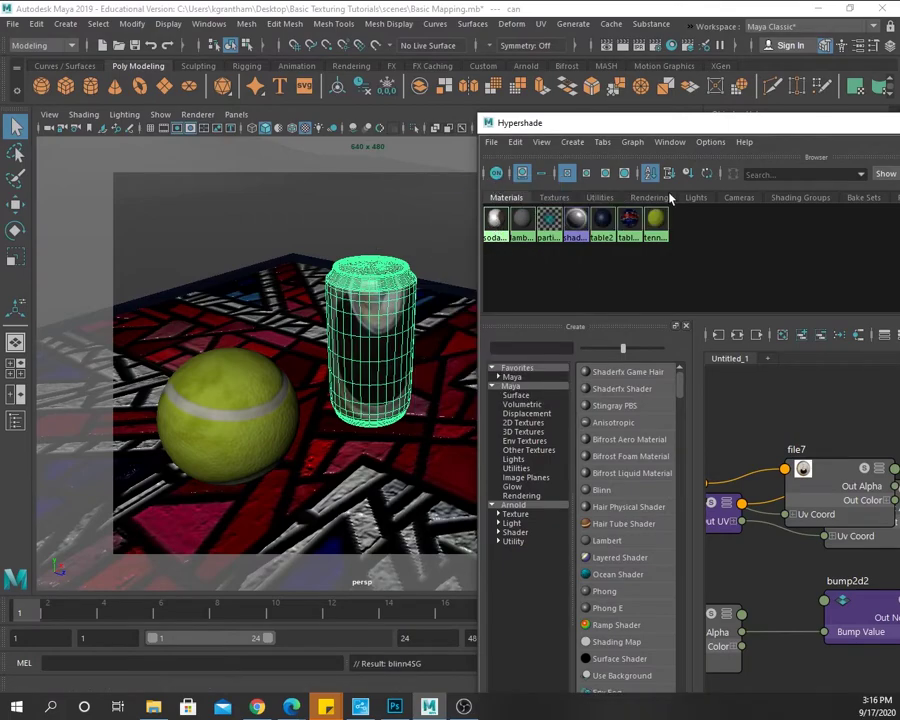
left_click_drag(569, 122, 843, 137)
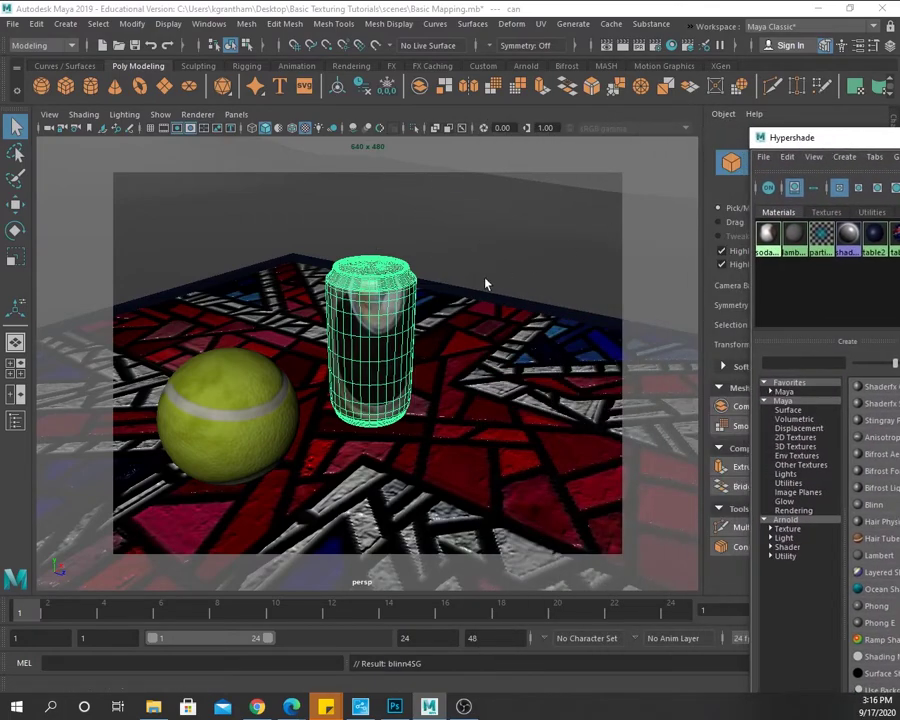
left_click(451, 370)
left_click_drag(468, 327, 396, 333, "alt")
left_click(396, 333)
left_click_drag(490, 372, 485, 400, "alt")
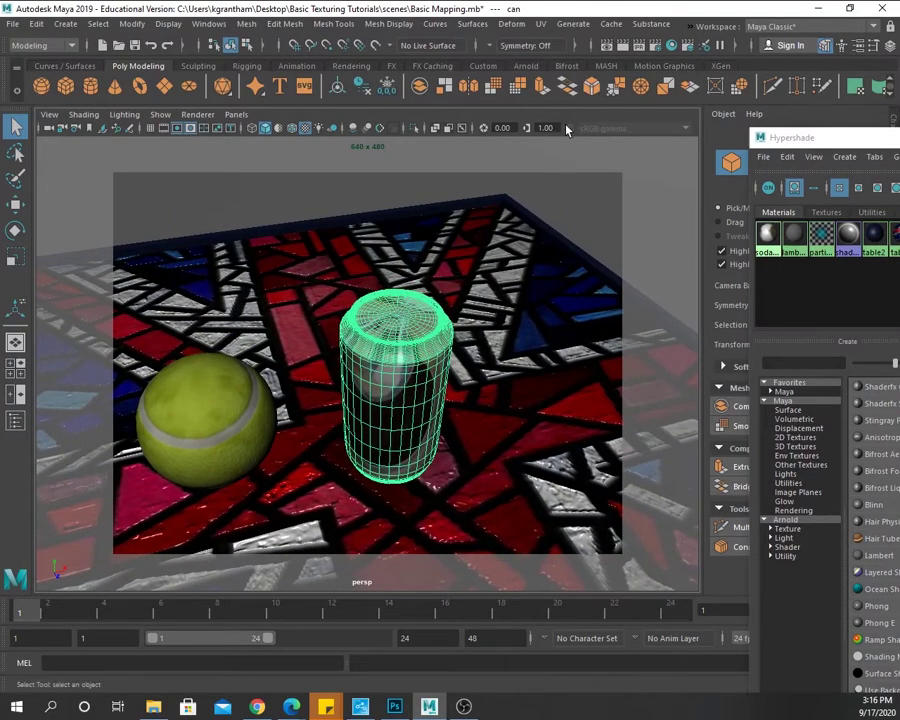
- Apply a Planar UV projection along the Y axis to the can, fitted to its bounding box, and check the lid
left_click(540, 23)
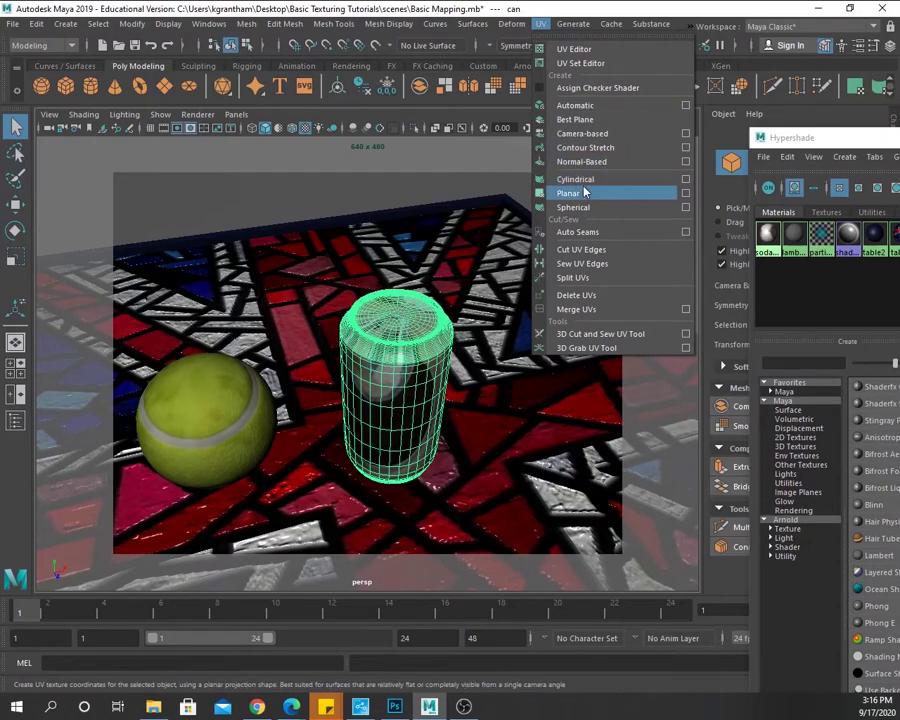
left_click(686, 195)
left_click(369, 214)
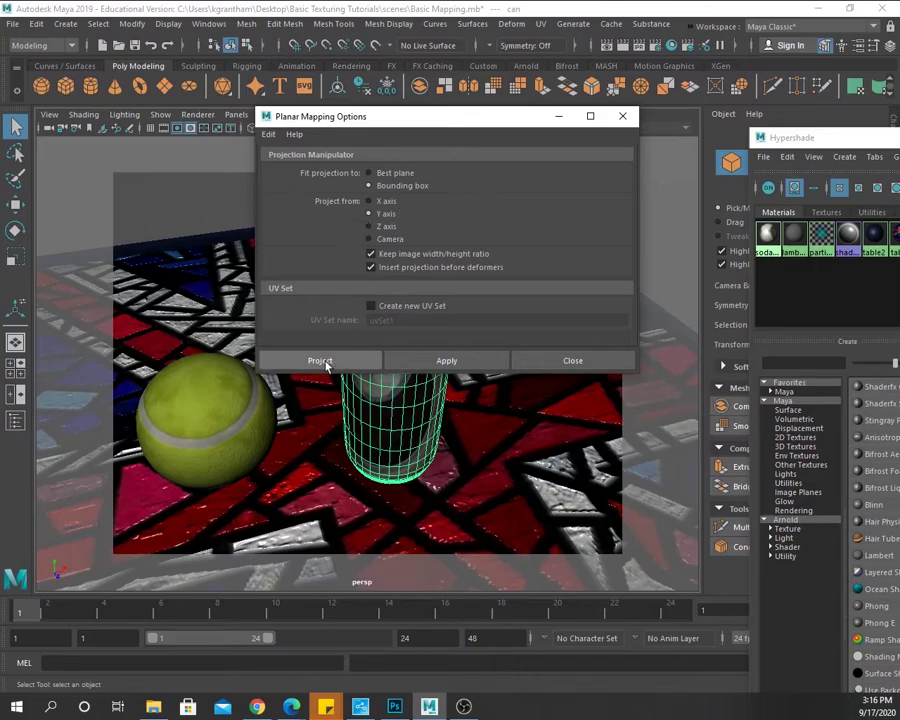
left_click(321, 361)
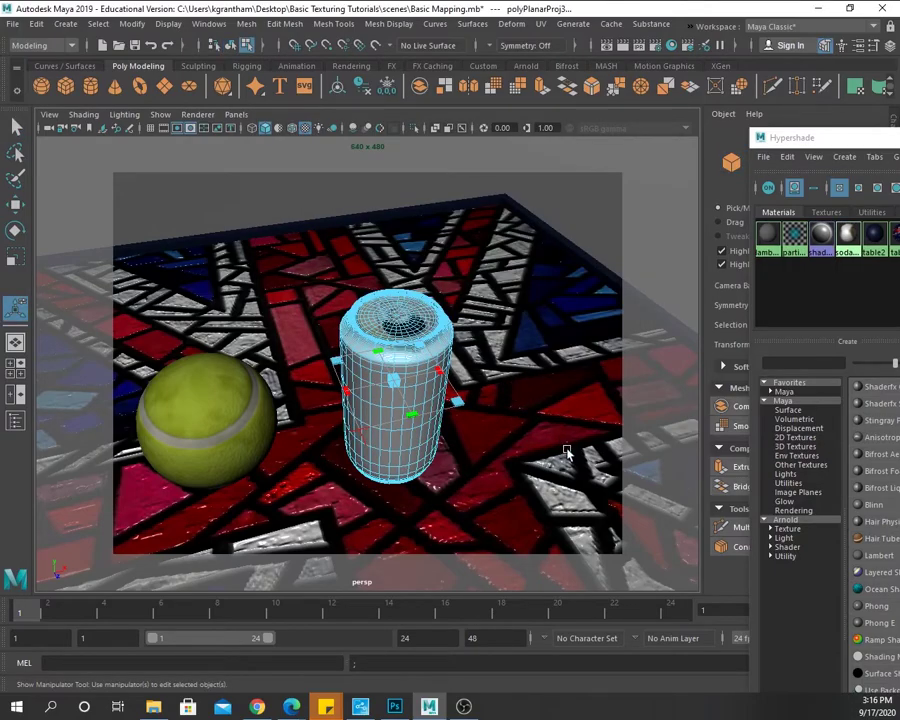
scroll(487, 470, "up", 6)
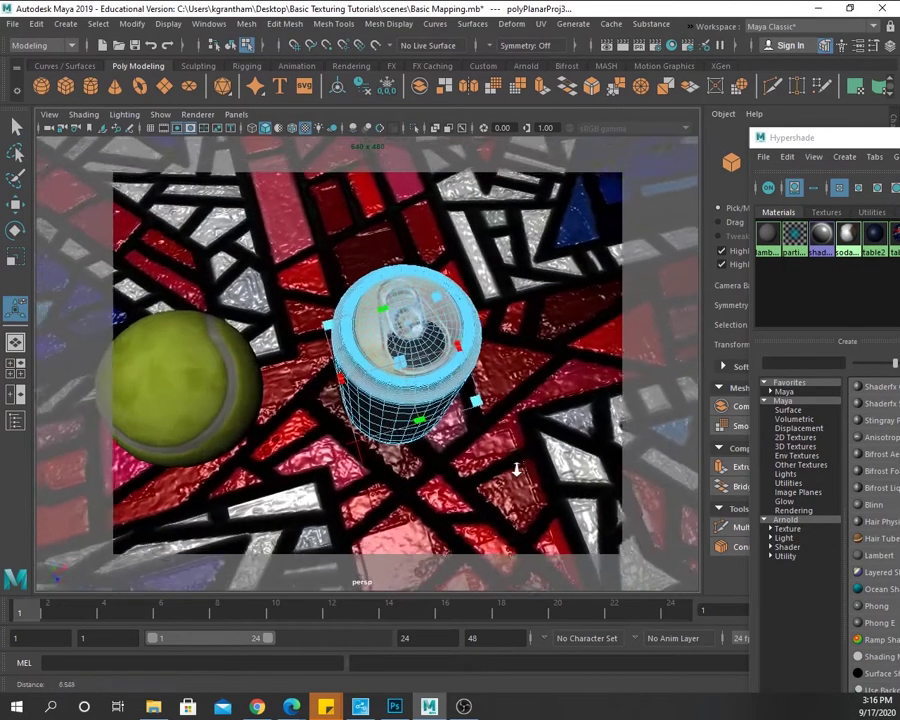
left_click_drag(573, 406, 530, 345, "alt")
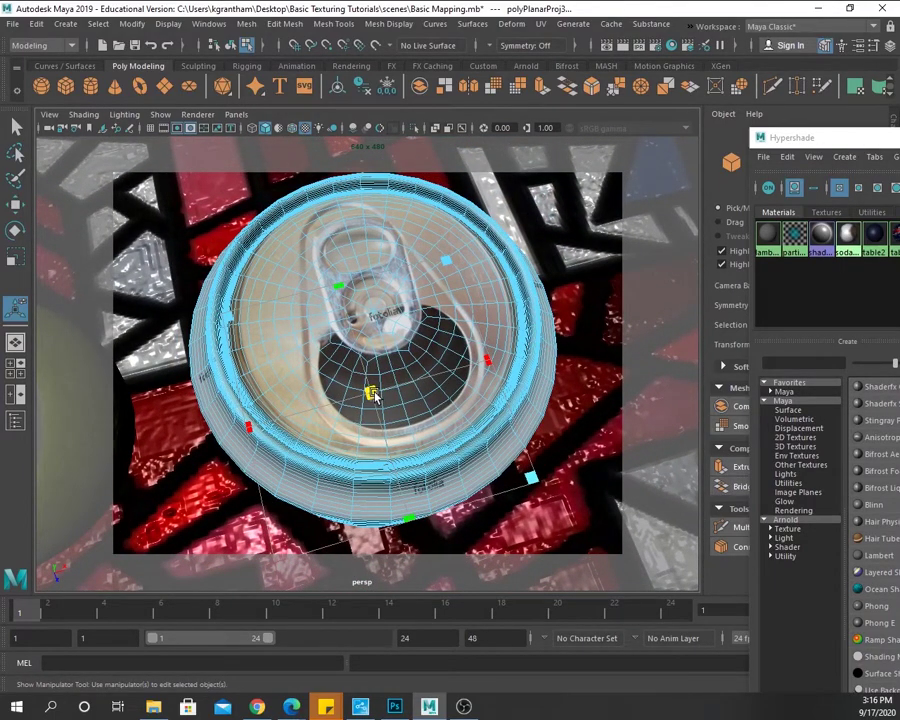
- Uniformly scale the can's planar projection to about 0.878 to fit the can-top image to the lid and rim
left_click_drag(371, 395, 432, 392)
key("ctrl+z")
left_click_drag(391, 446, 378, 395, "alt")
left_click(270, 487)
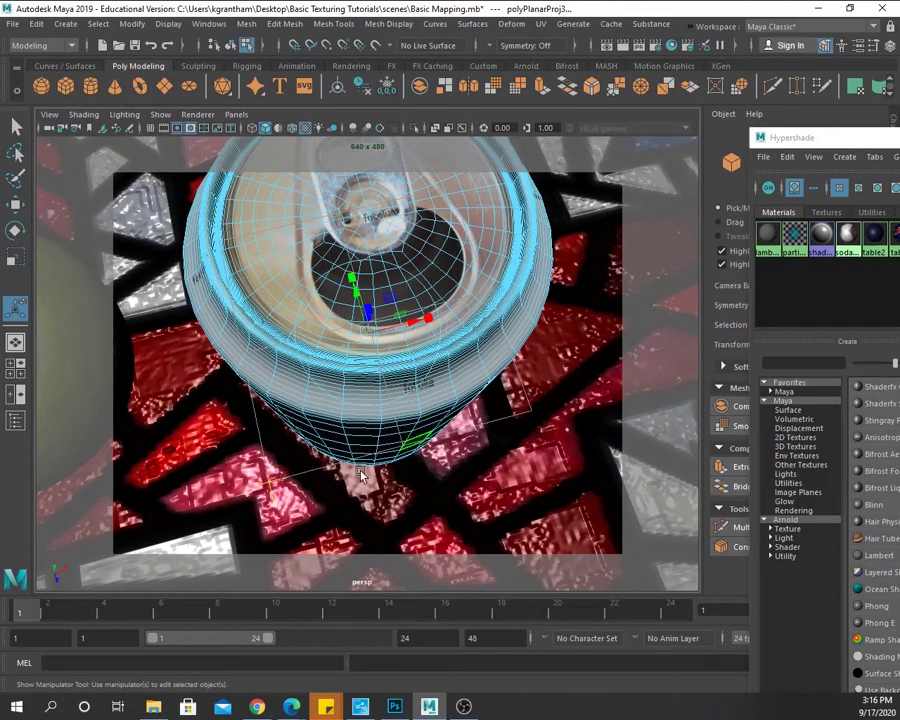
left_click_drag(468, 368, 518, 344, "alt")
left_click(347, 382)
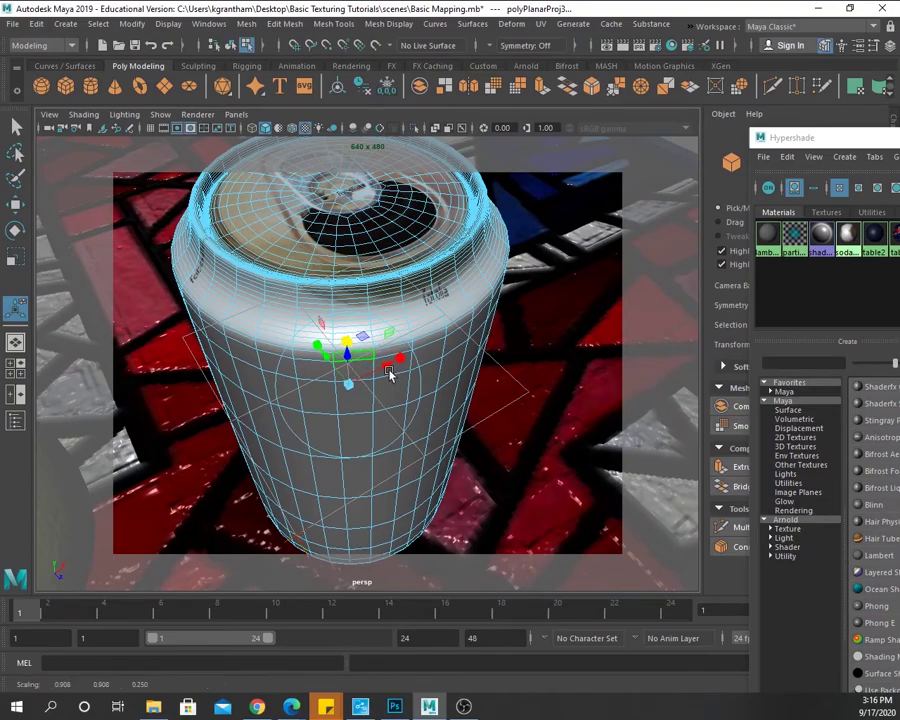
left_click_drag(500, 447, 403, 413, "alt")
left_click(360, 353)
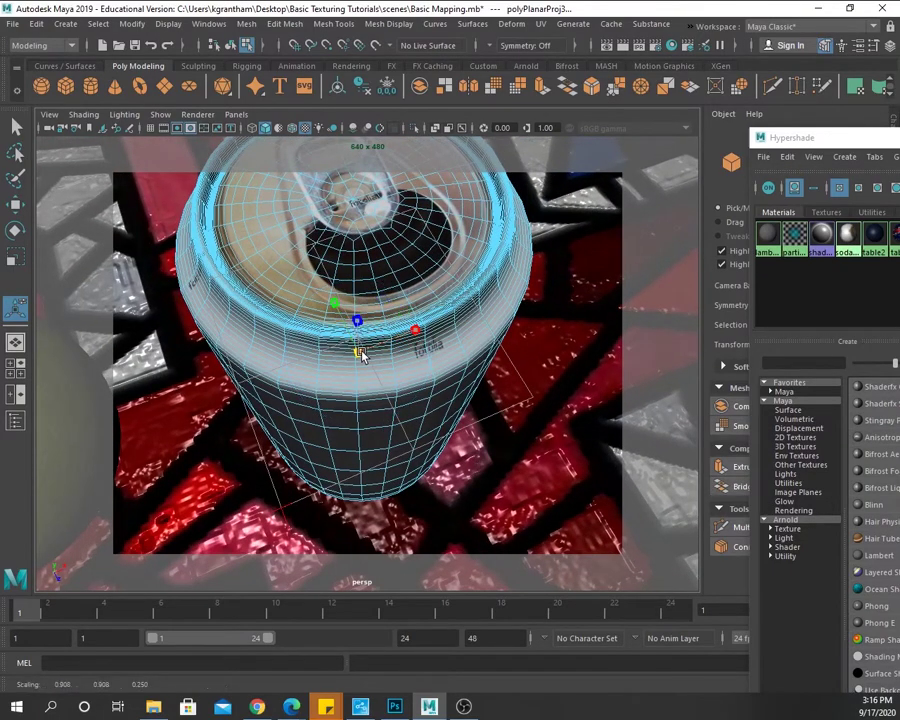
left_click_drag(362, 356, 358, 349)
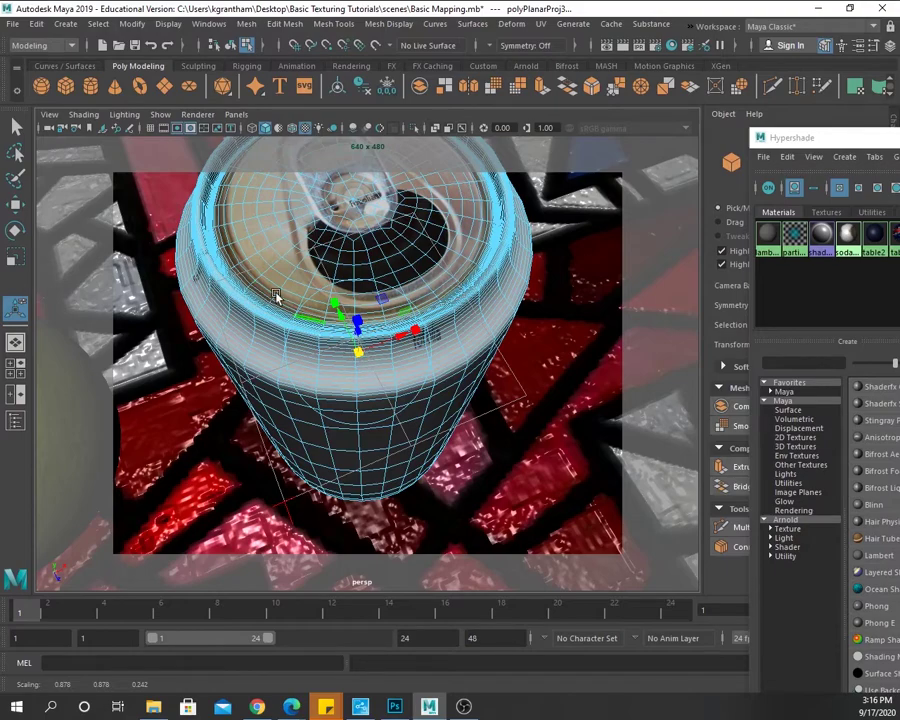
left_click_drag(361, 353, 484, 366)
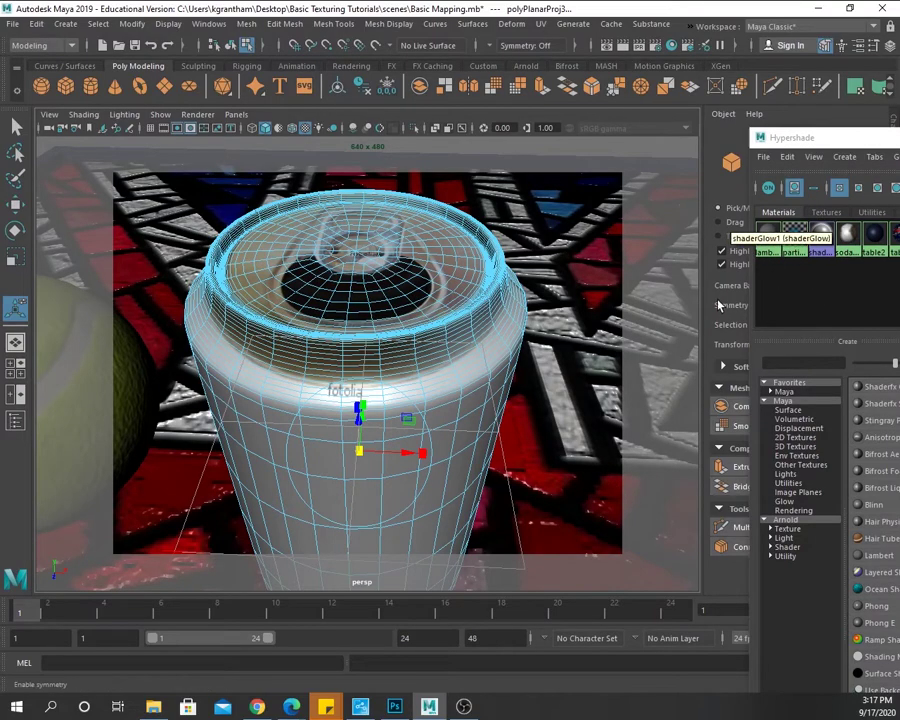
- Break the reference image's connection to the sodacanLabel material's Color and check the plain can in the scene
left_click(848, 143)
left_click_drag(848, 143, 360, 60)
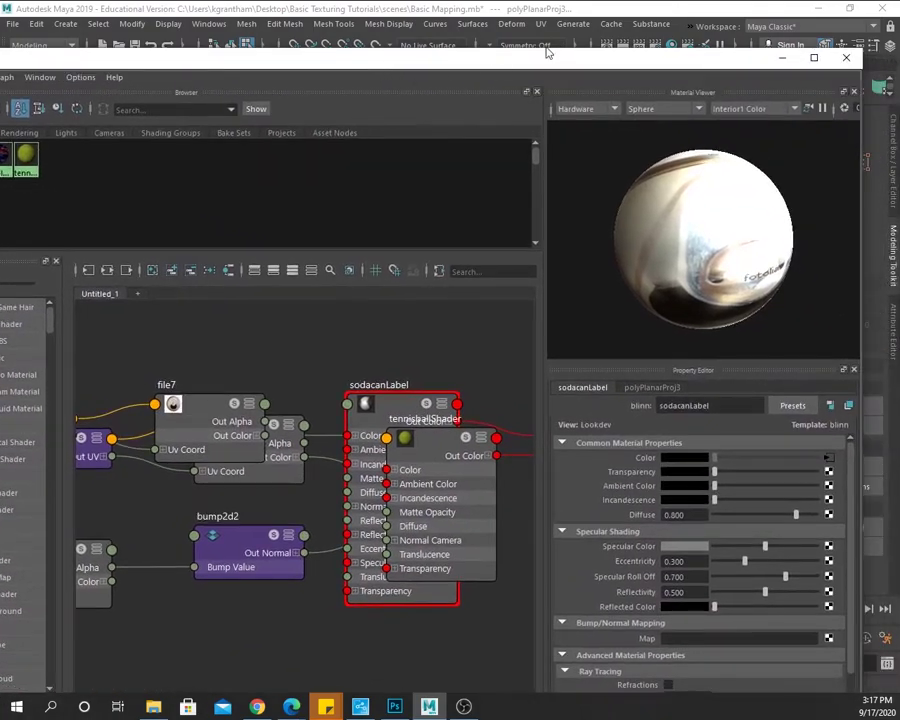
left_click_drag(506, 62, 440, 57)
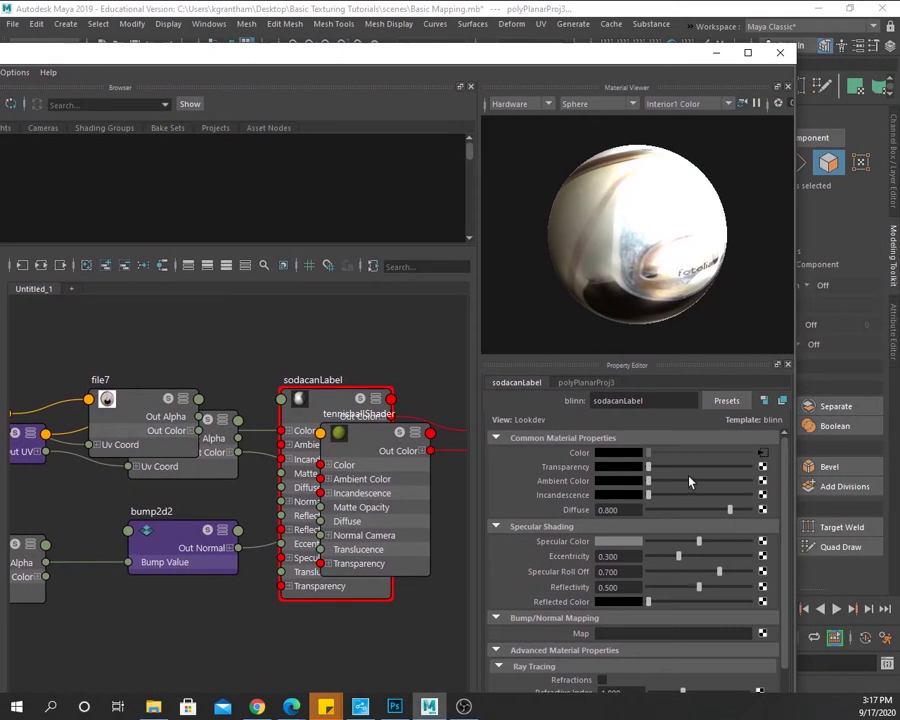
left_click(580, 460)
right_click(583, 460)
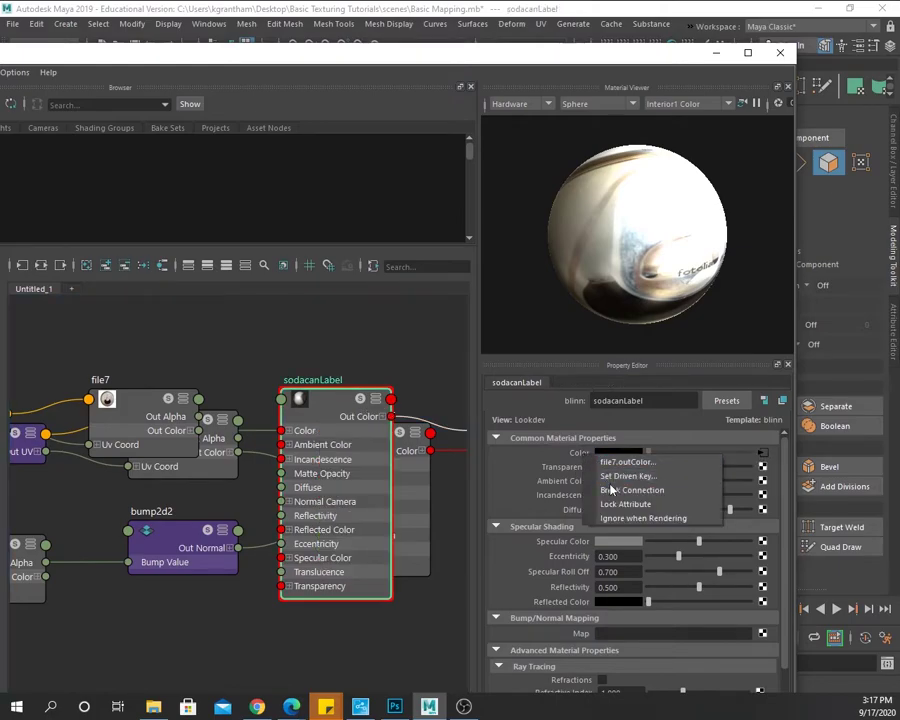
left_click(612, 491)
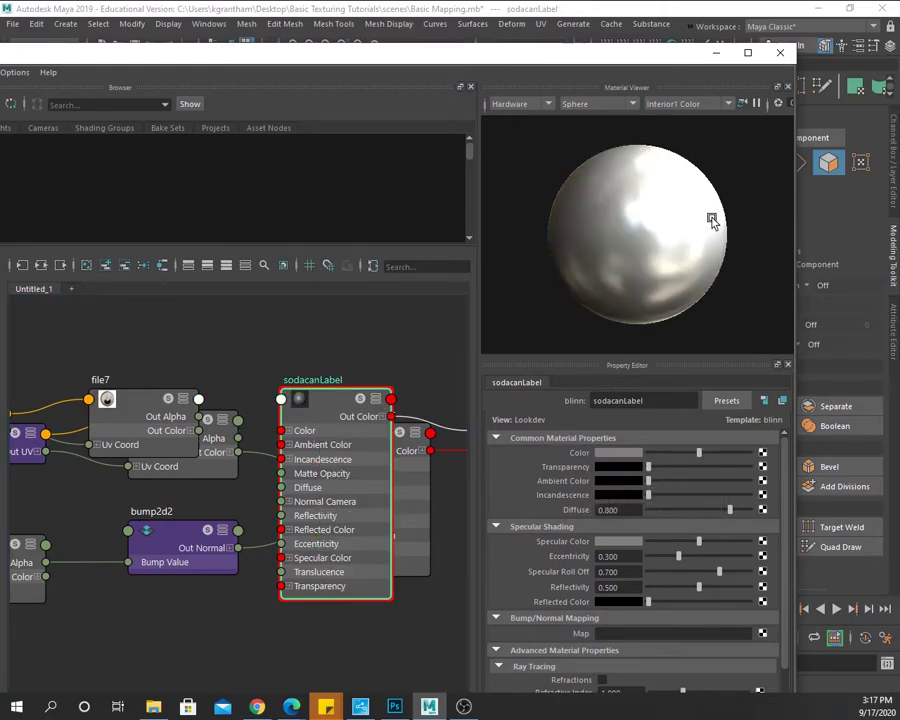
left_click_drag(443, 70, 737, 466)
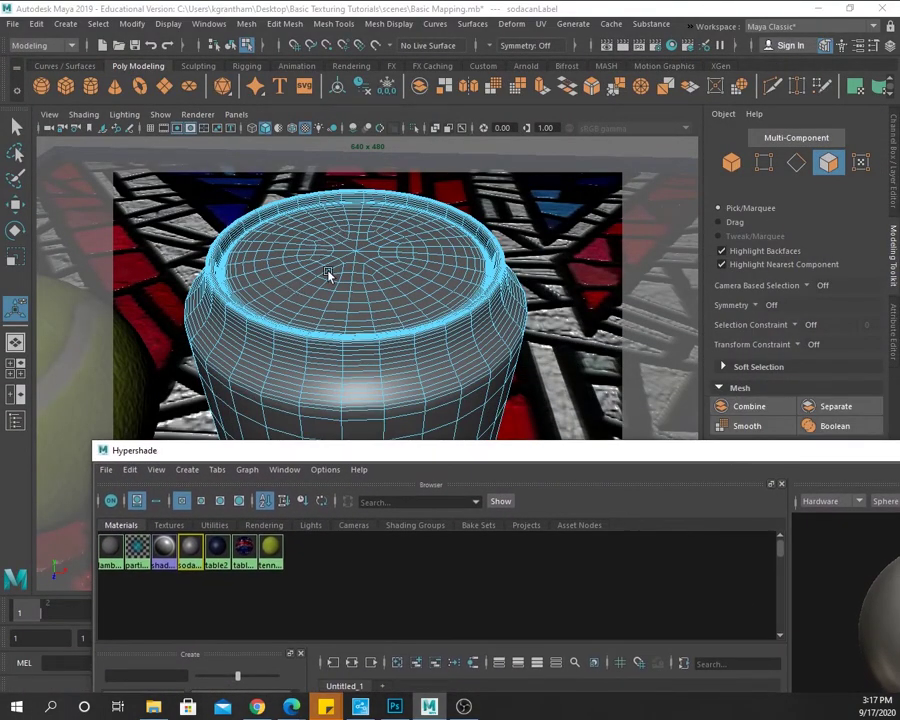
- Add a File texture to sodacanLabel's bump map and load canTopBump.jpg from the sourceimages folder
left_click_drag(601, 463, 240, 84)
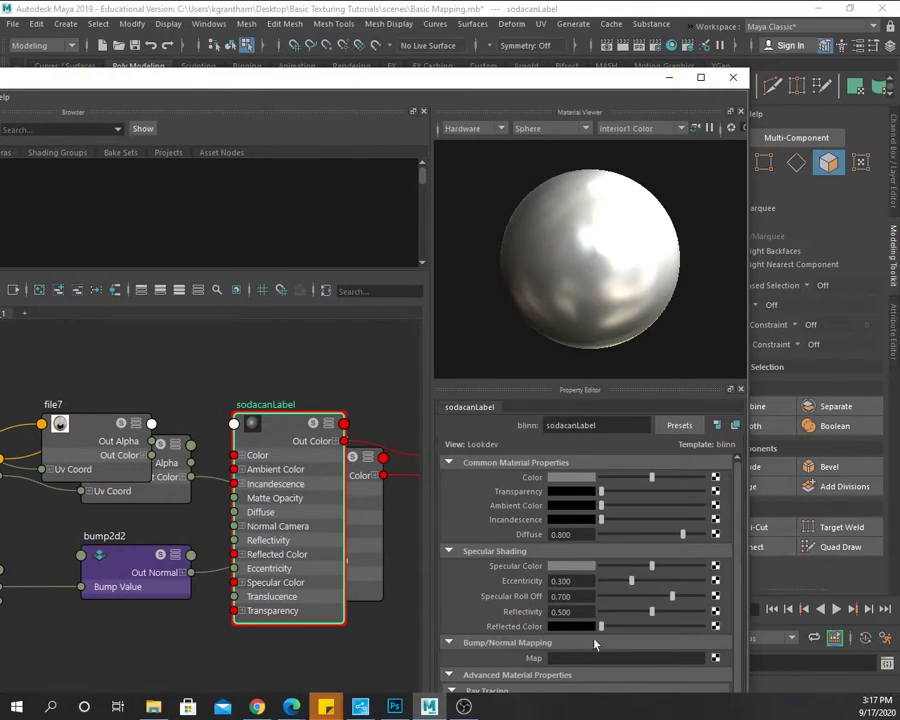
scroll(597, 563, "down", 1)
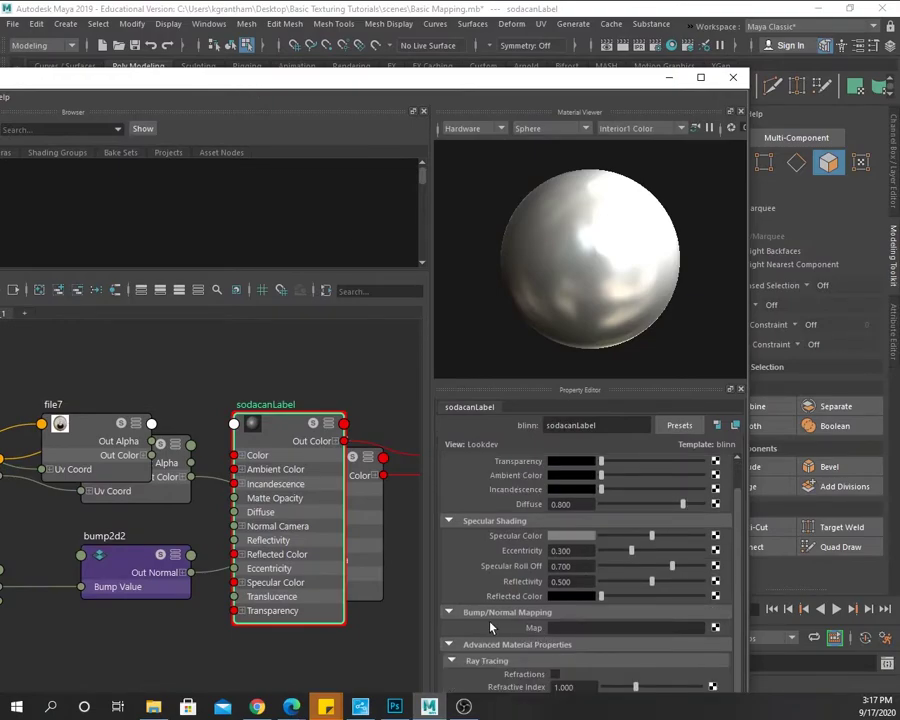
left_click(715, 628)
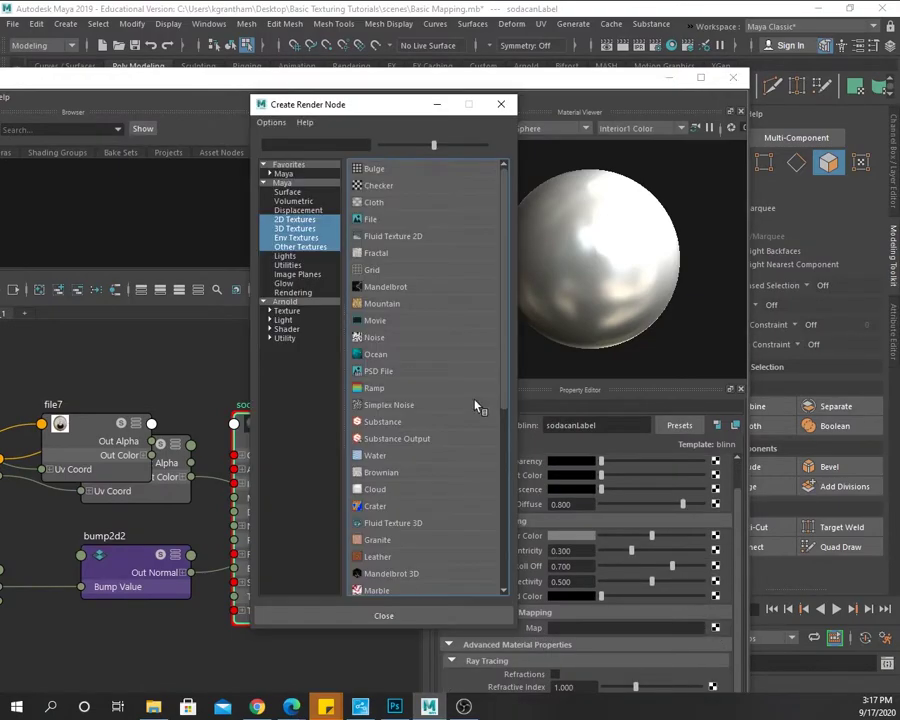
left_click(376, 220)
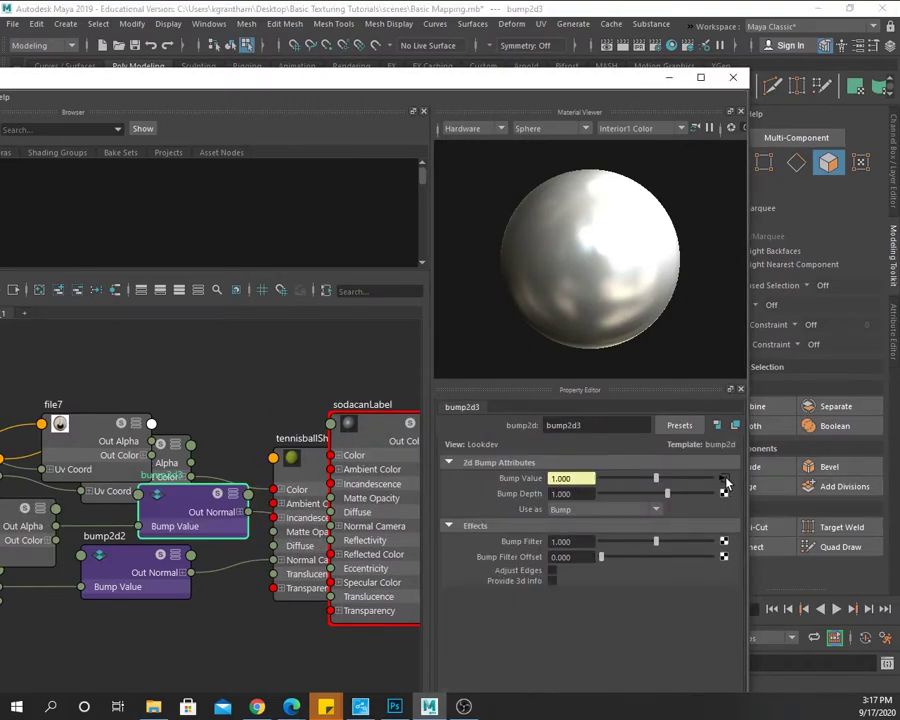
left_click(724, 479)
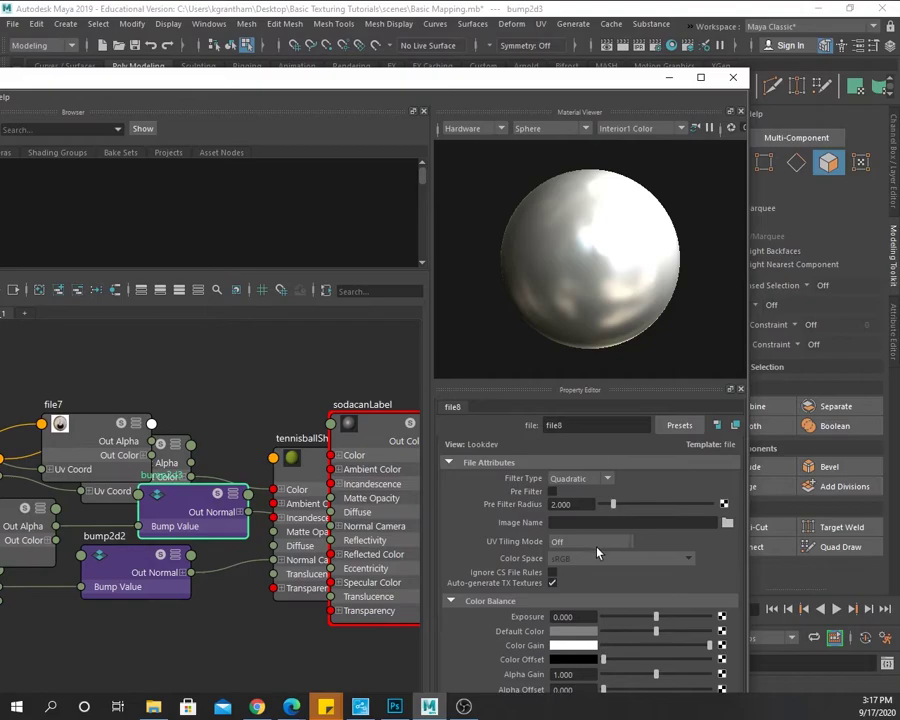
left_click(728, 524)
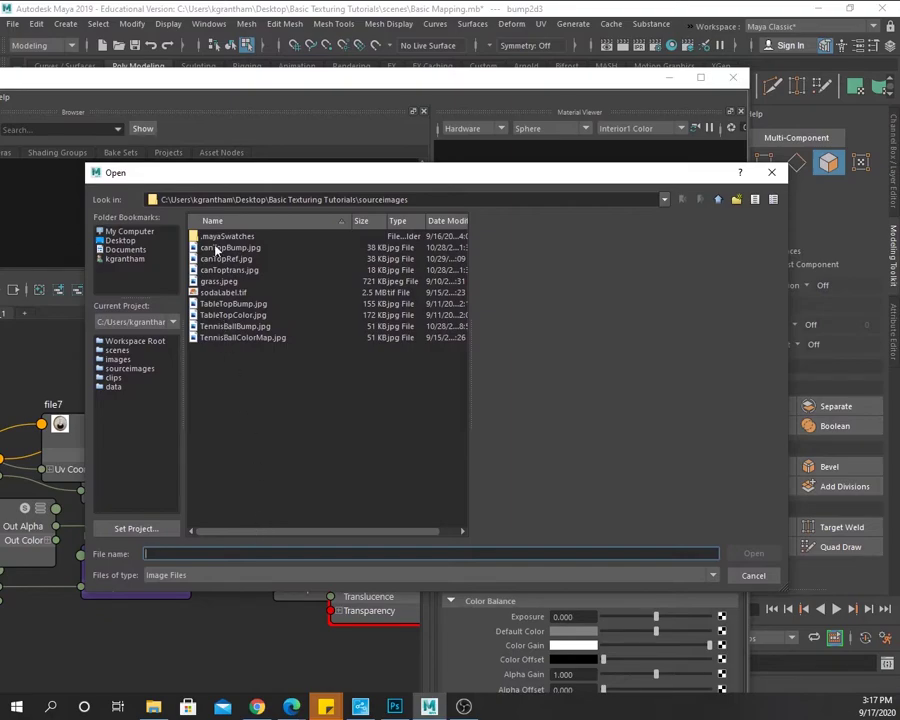
left_click(230, 248)
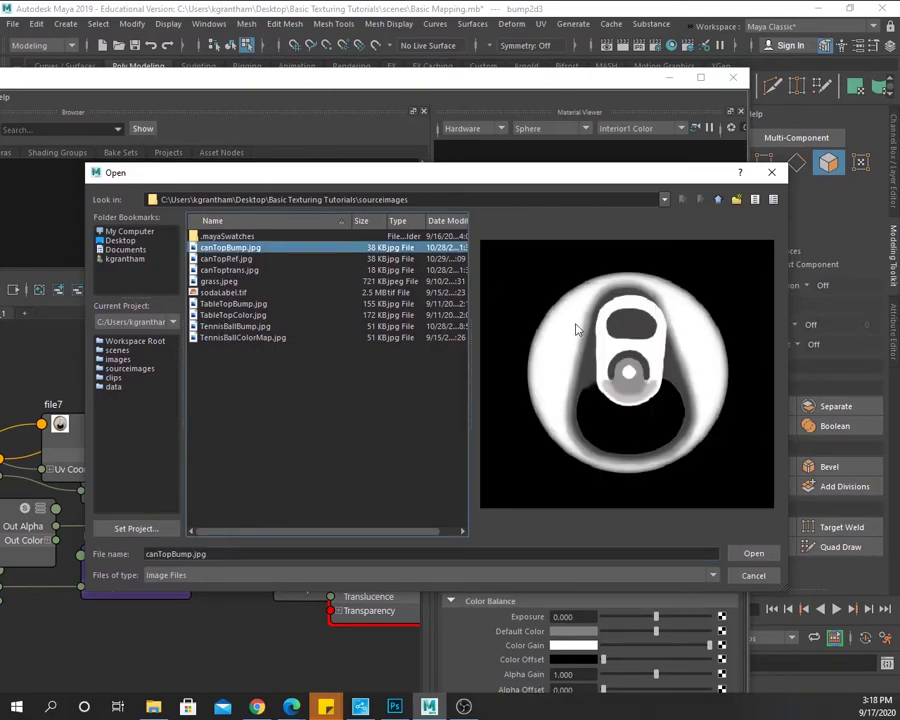
left_click(754, 555)
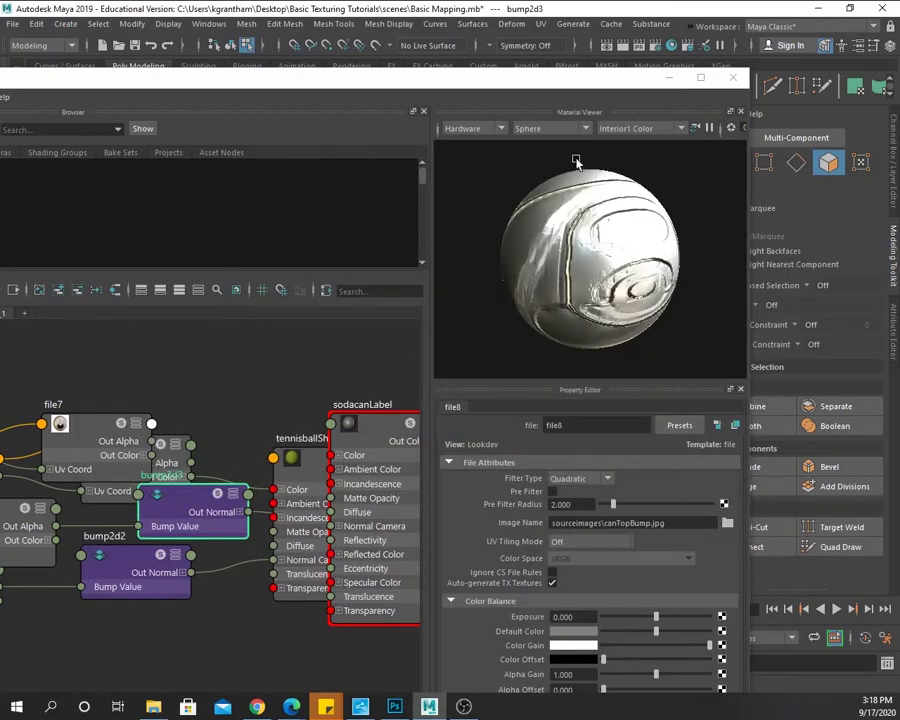
- Show the material preview on a Plane and check the bump on the can lid from above
left_click(585, 128)
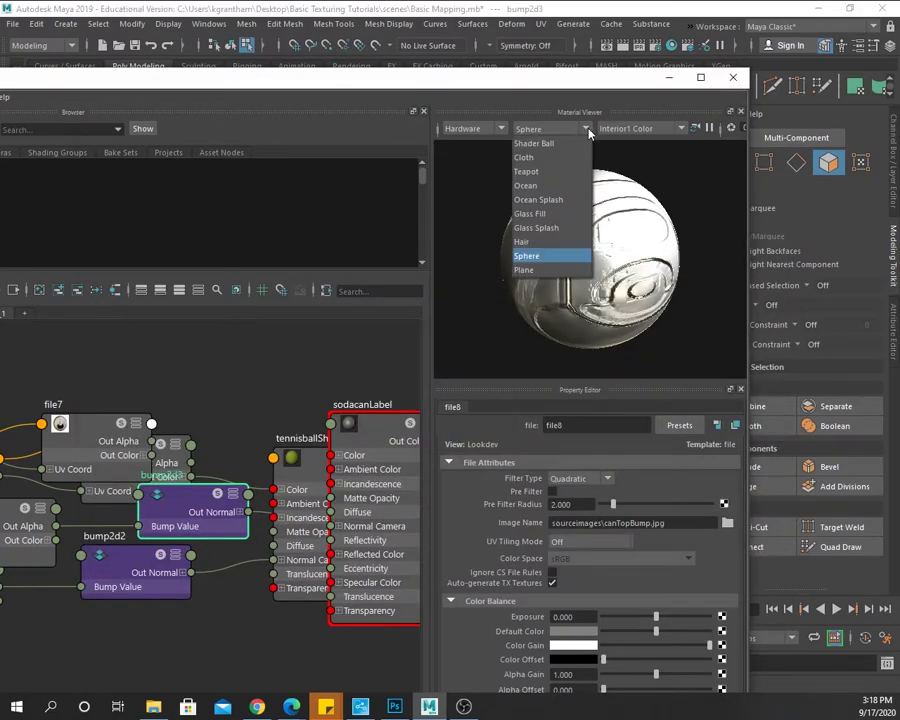
left_click(544, 270)
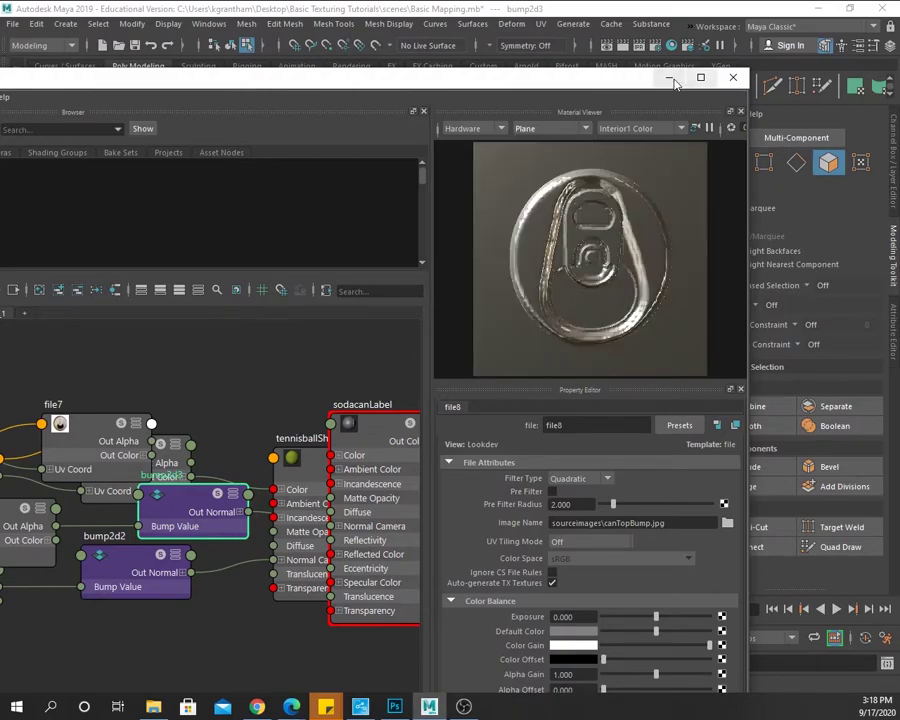
left_click(733, 77)
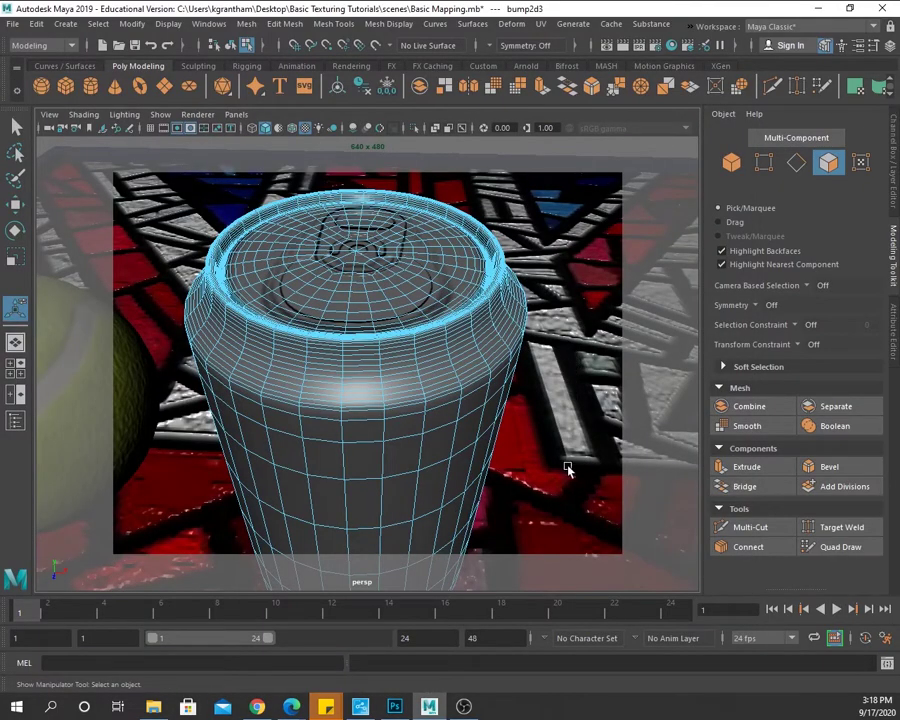
left_click_drag(496, 390, 500, 435, "alt")
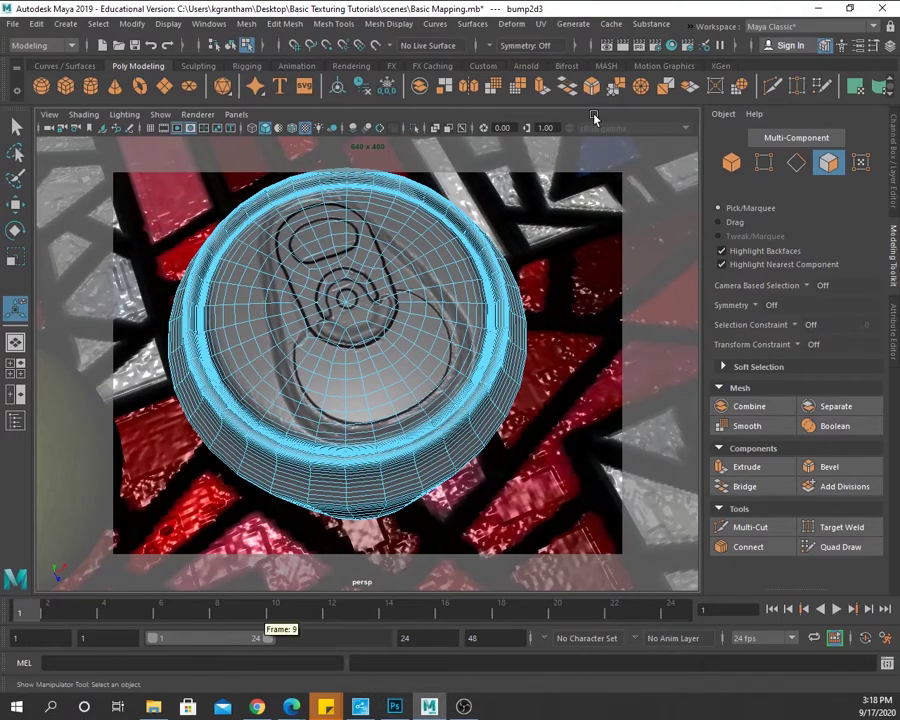
- Graph the sodacanLabel network, set its bump node's Bump Depth to 0.548 and check the relief on the lid
left_click(671, 45)
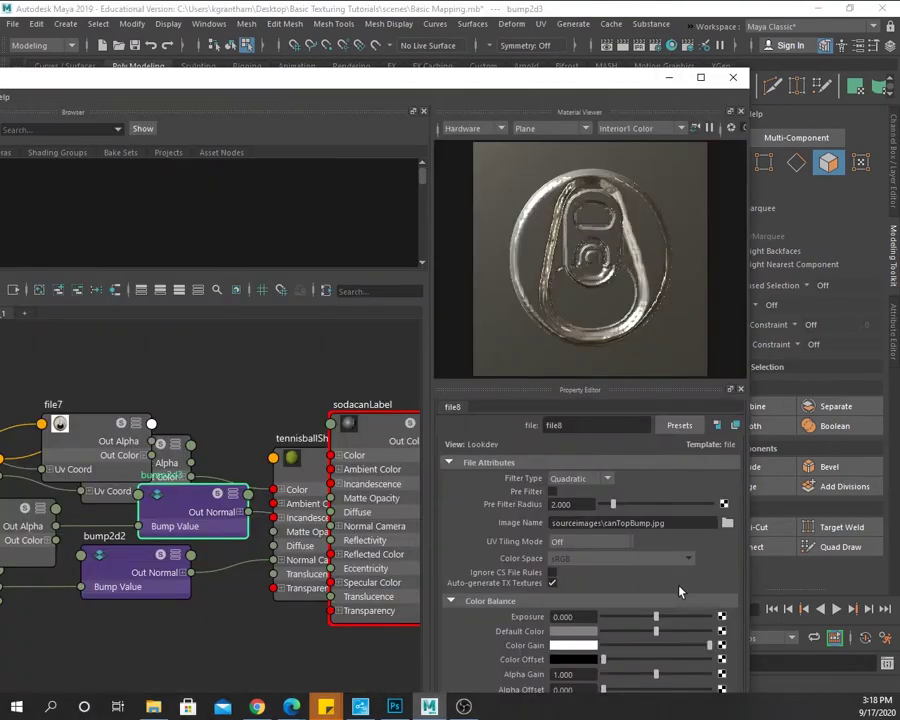
left_click_drag(553, 84, 585, 37)
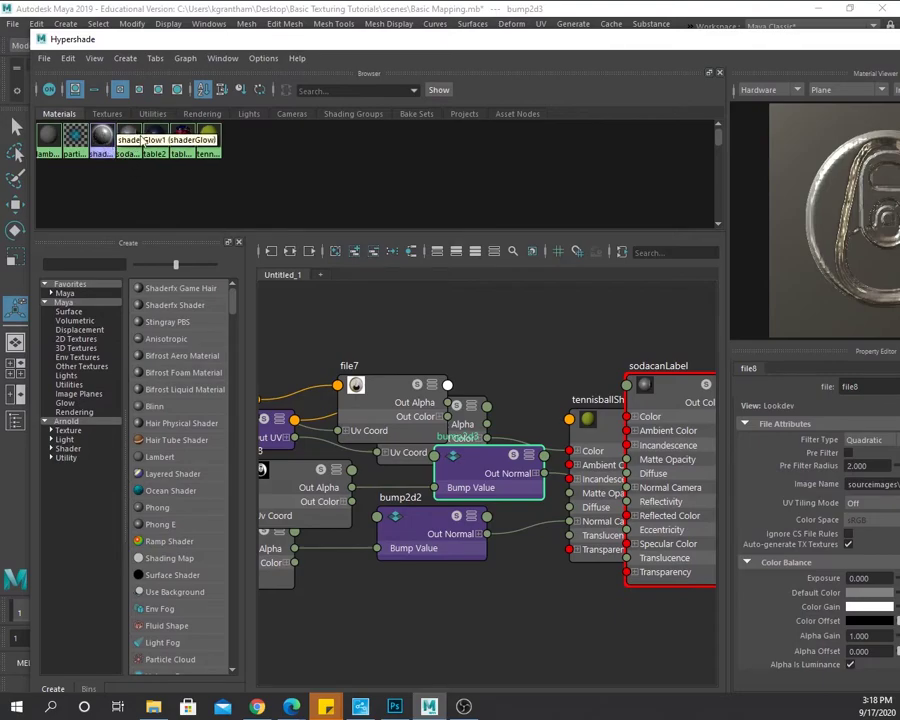
left_click(128, 140)
left_click(290, 251)
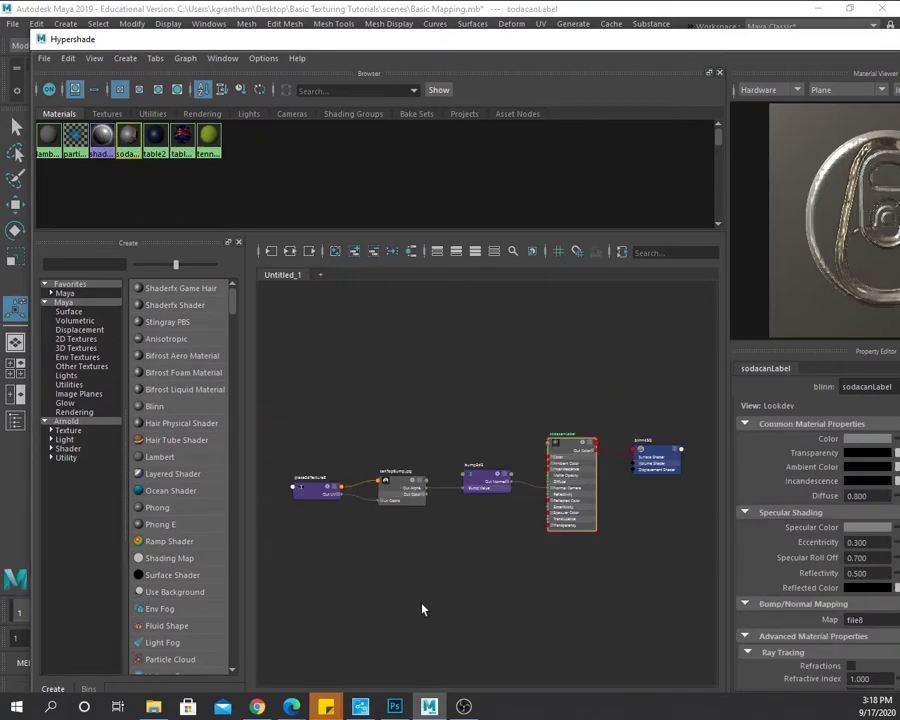
left_click(487, 481)
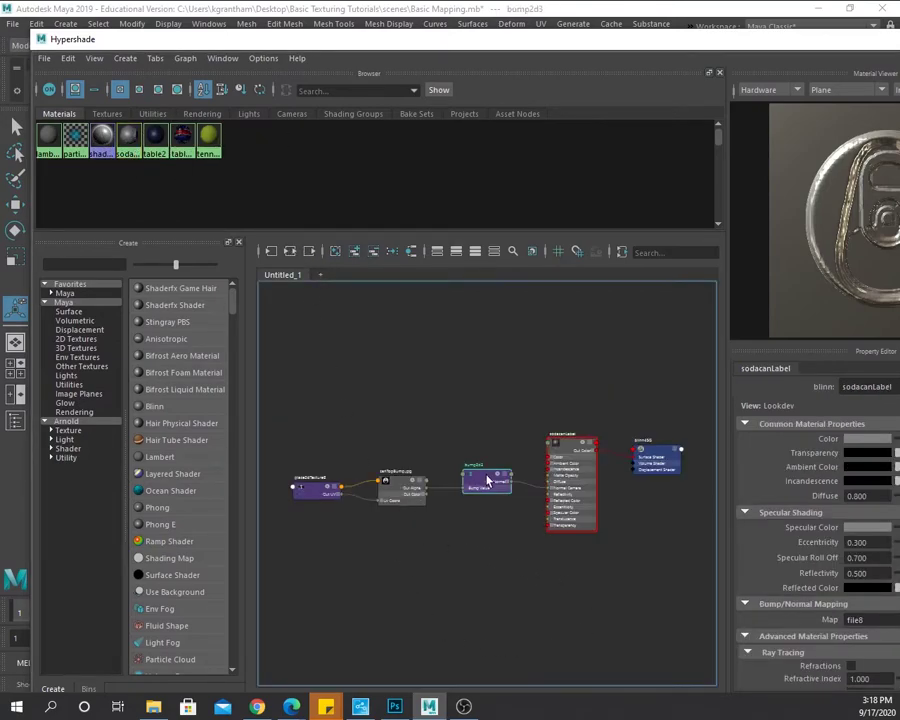
left_click_drag(572, 42, 364, 66)
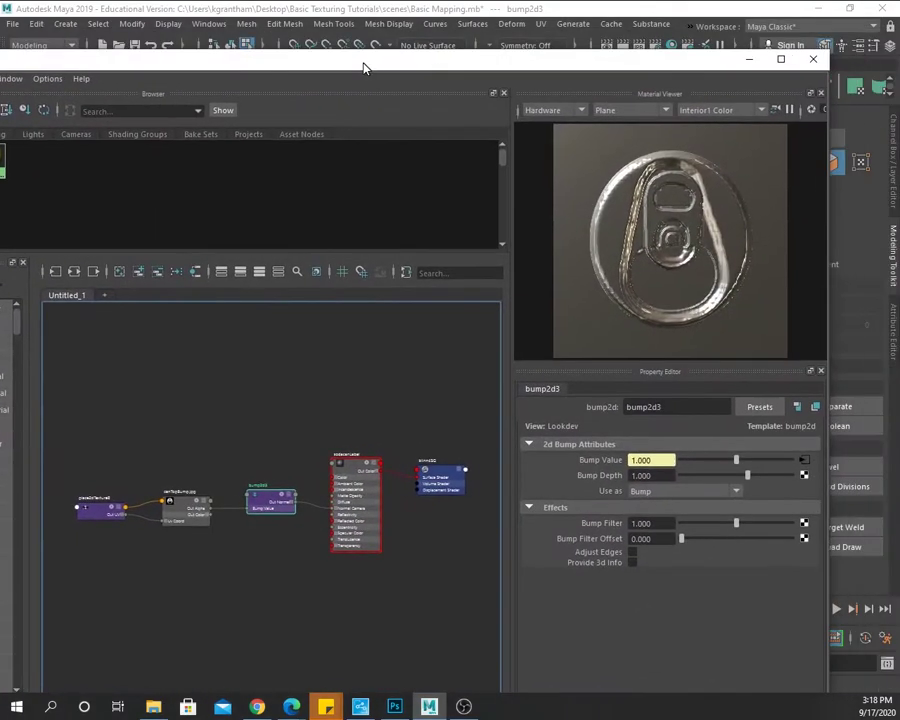
left_click_drag(746, 479, 739, 481)
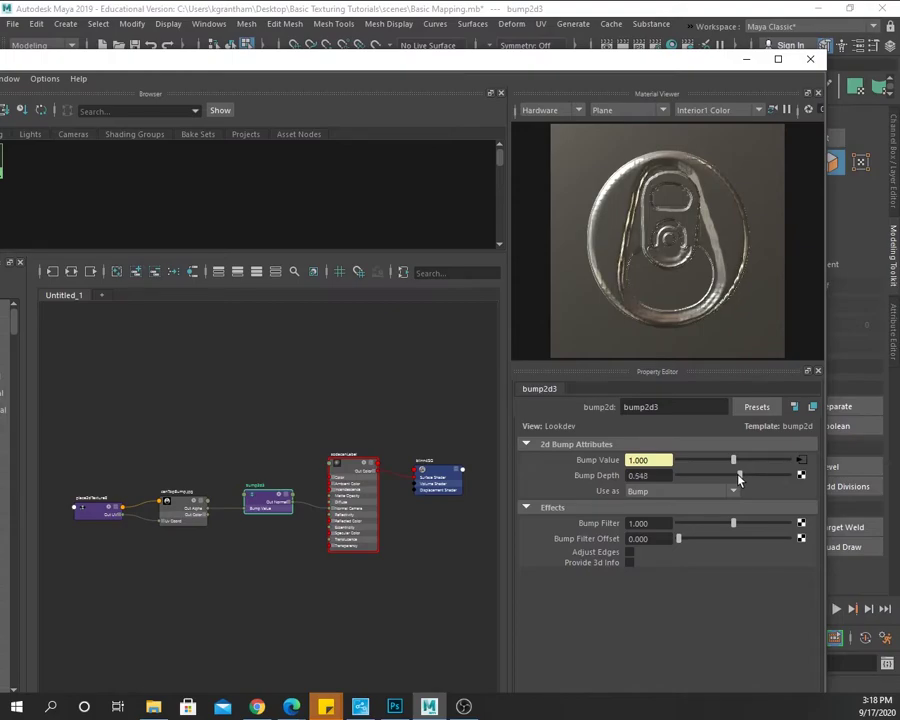
left_click(746, 62)
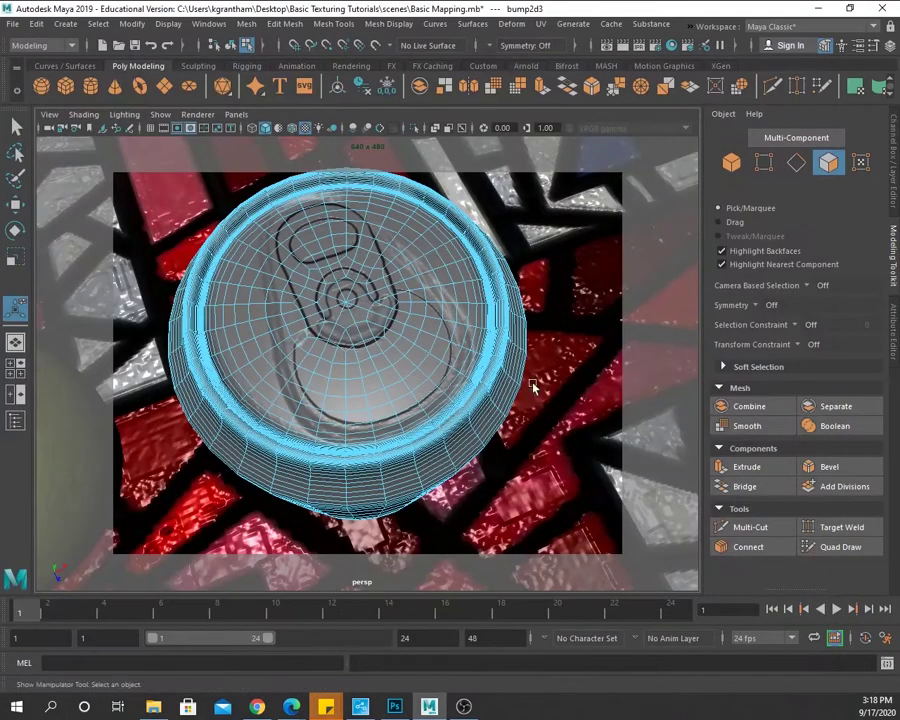
left_click_drag(479, 543, 595, 338, "alt")
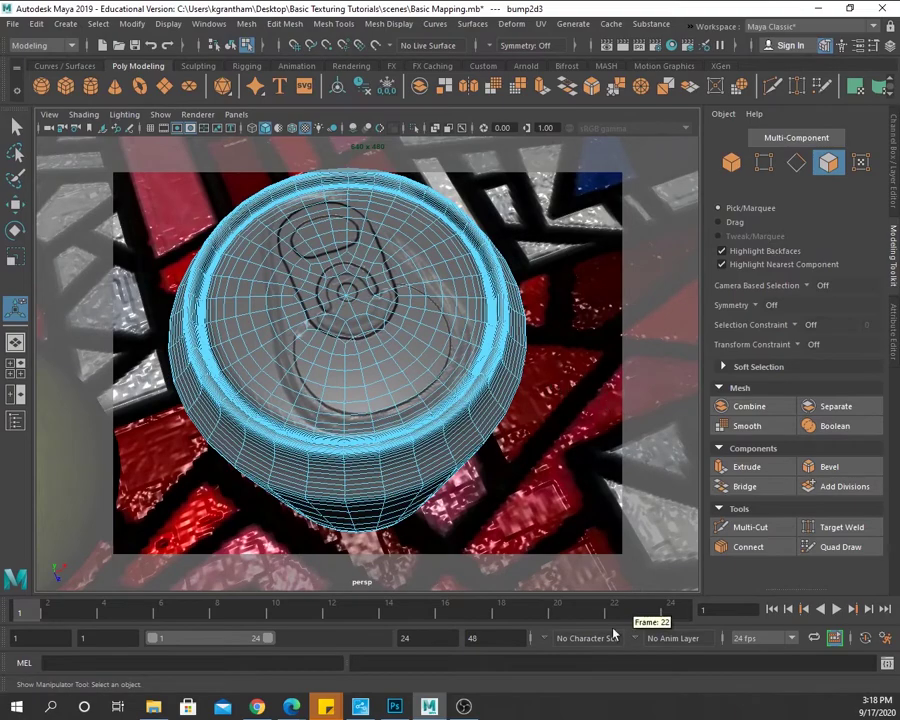
- Connect a new File texture to the sodacanLabel material's Transparency
left_click(688, 45)
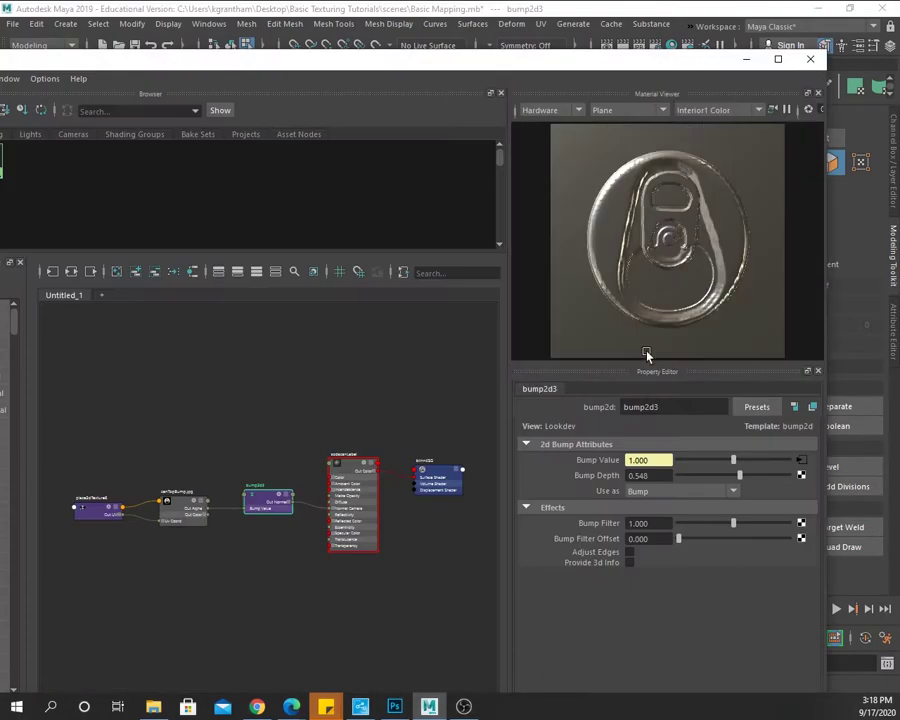
left_click(345, 470)
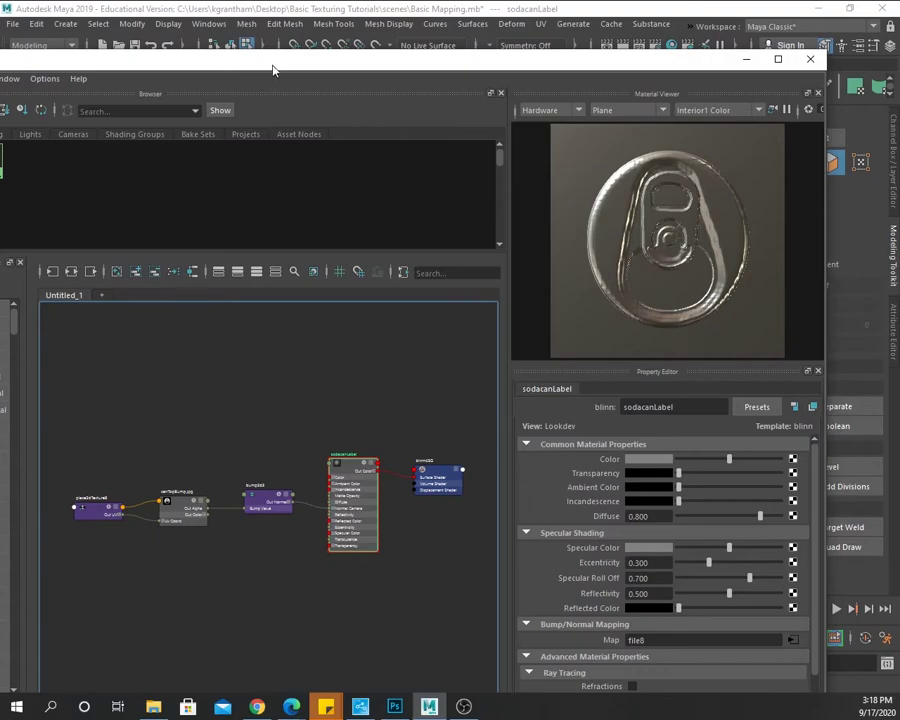
left_click_drag(272, 70, 217, 53)
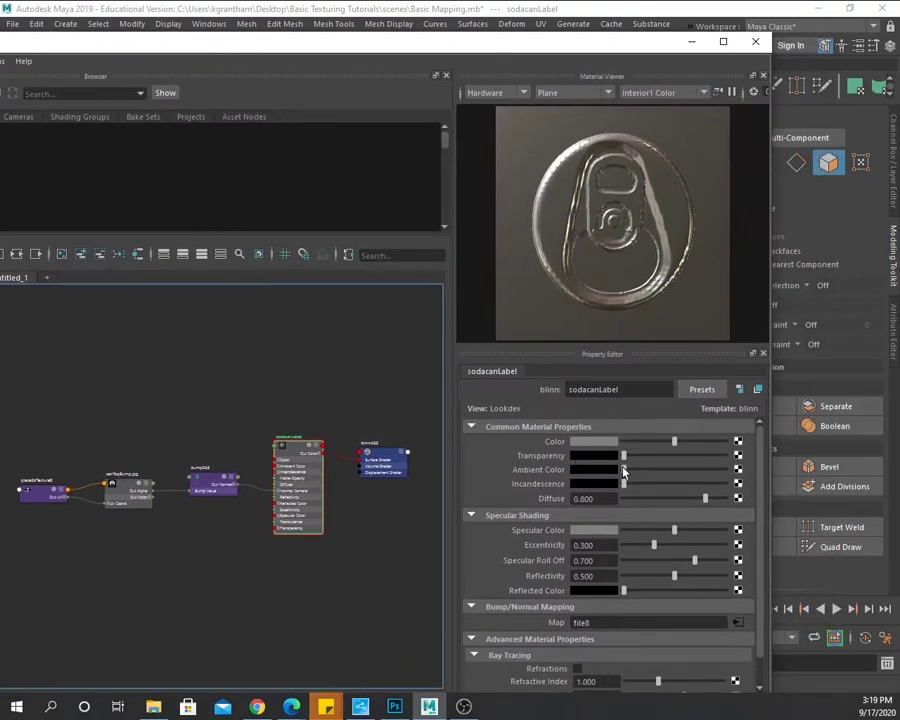
scroll(758, 486, "down", 1)
scroll(680, 475, "up", 1)
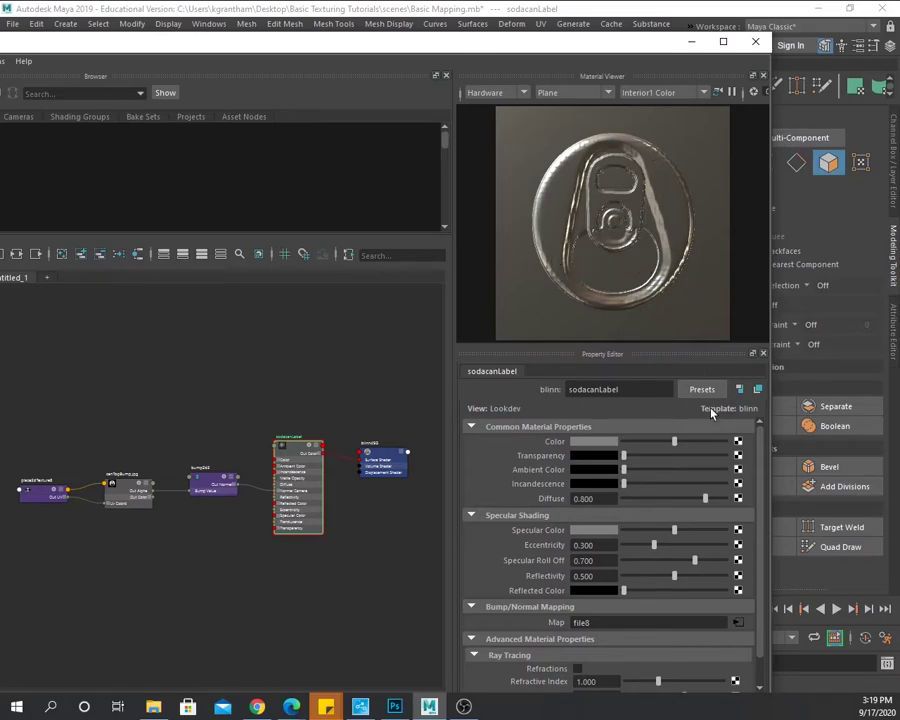
left_click(738, 455)
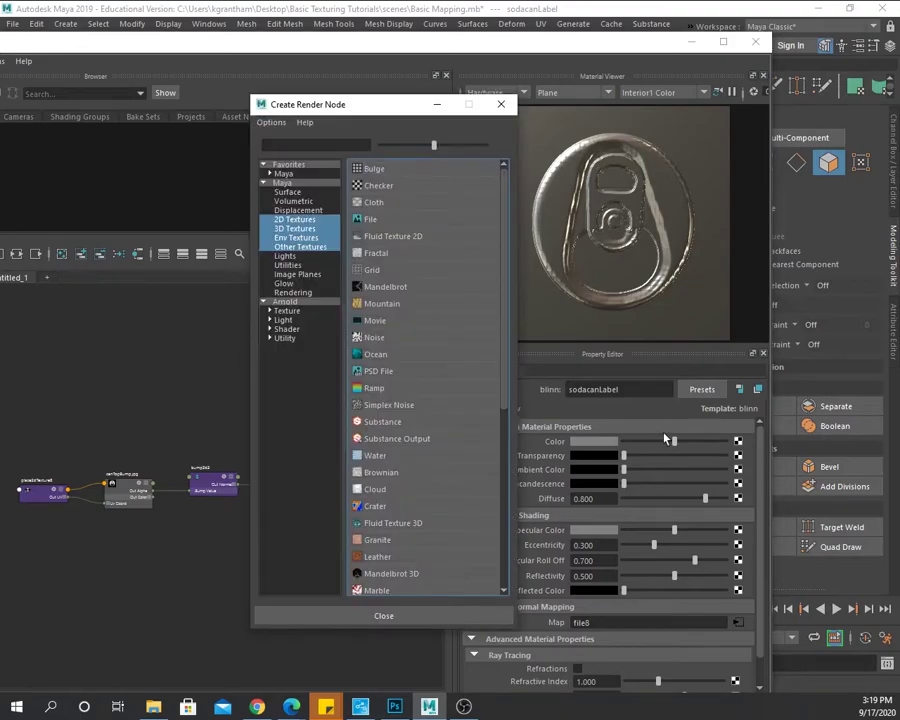
left_click(372, 222)
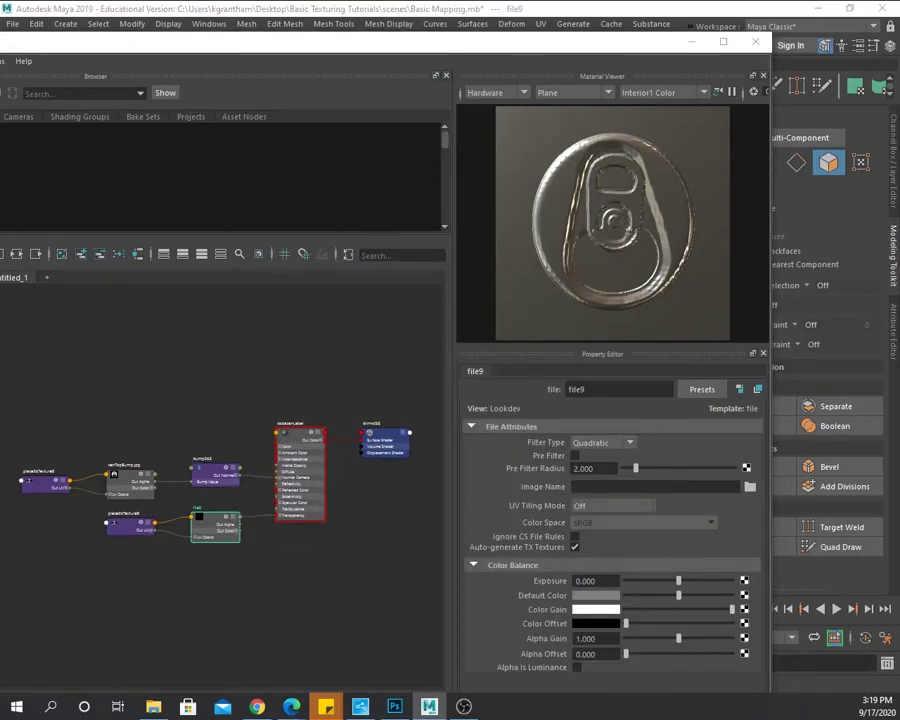
- Load canToptrans.jpg as the transparency image and inspect the drinking opening in the can lid from several angles
left_click(750, 486)
left_click(231, 312)
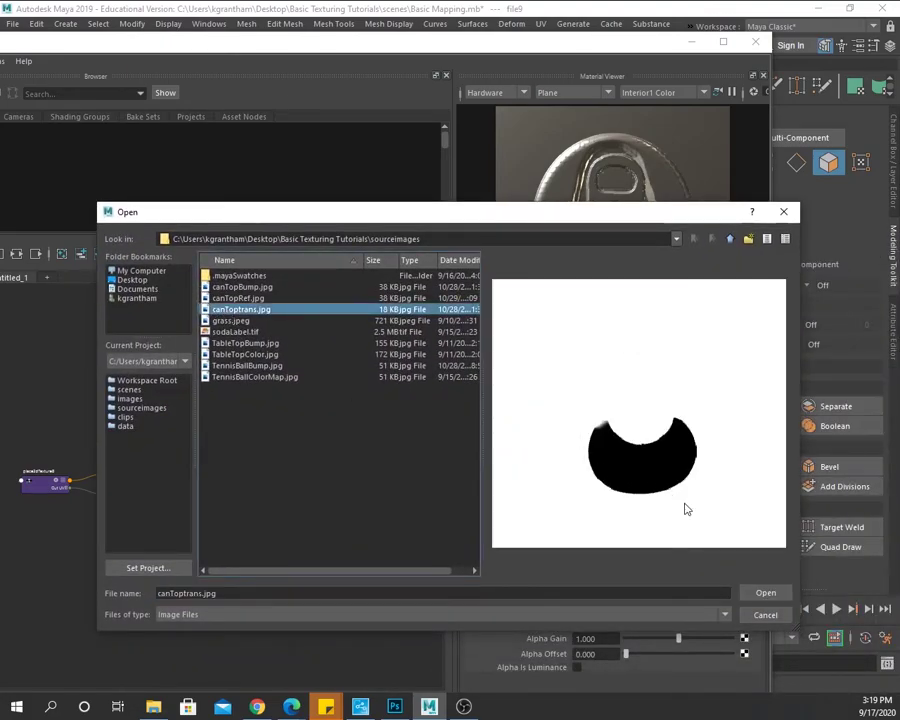
left_click(765, 592)
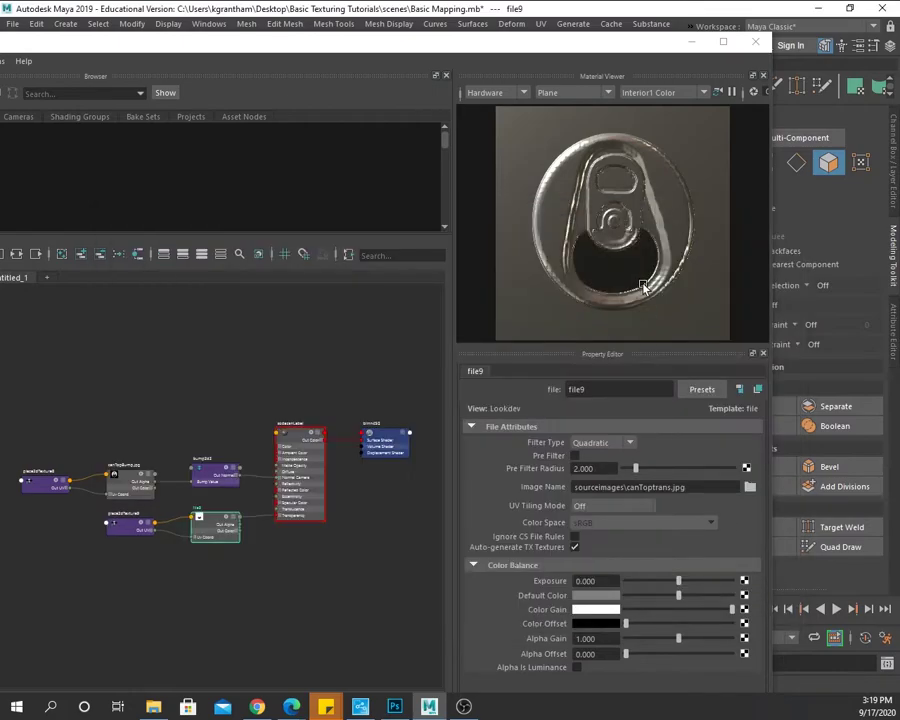
left_click(693, 47)
left_click_drag(507, 483, 466, 458, "alt")
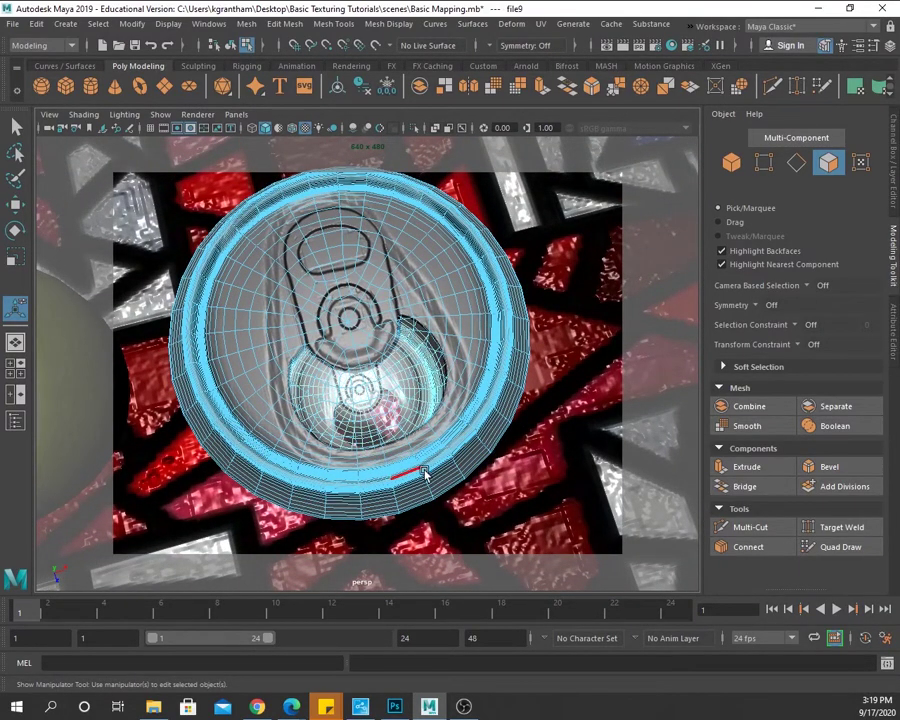
left_click_drag(458, 478, 494, 453, "alt")
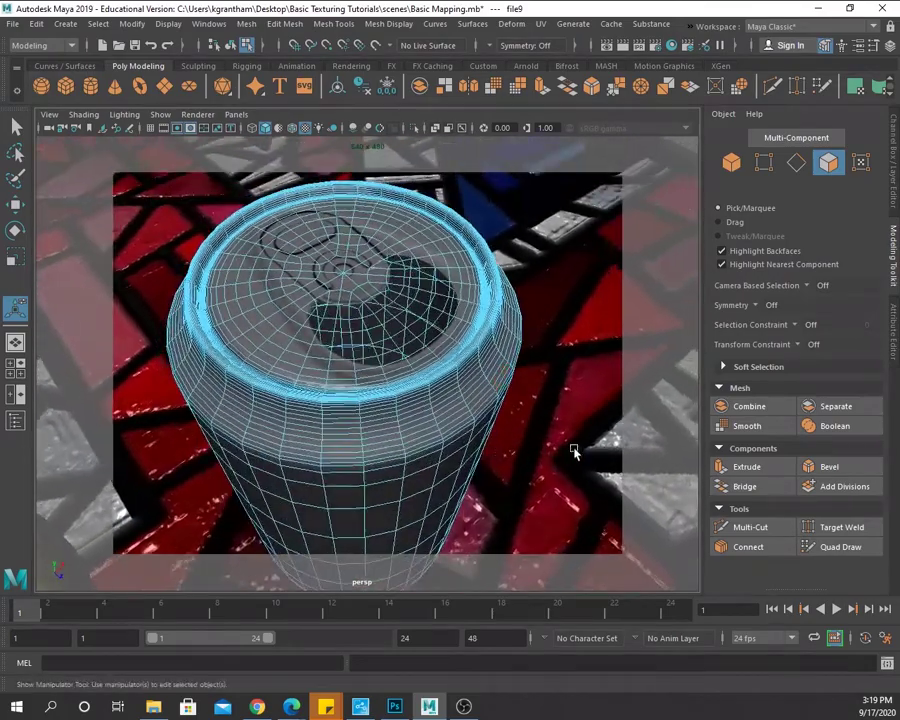
- Examine the soda can beside the tennis ball on the table from several angles, with the can deselected
scroll(476, 432, "down", 8)
left_click_drag(482, 400, 534, 283, "alt")
left_click(567, 209)
left_click_drag(438, 432, 335, 426, "alt")
left_click_drag(470, 477, 420, 422, "alt")
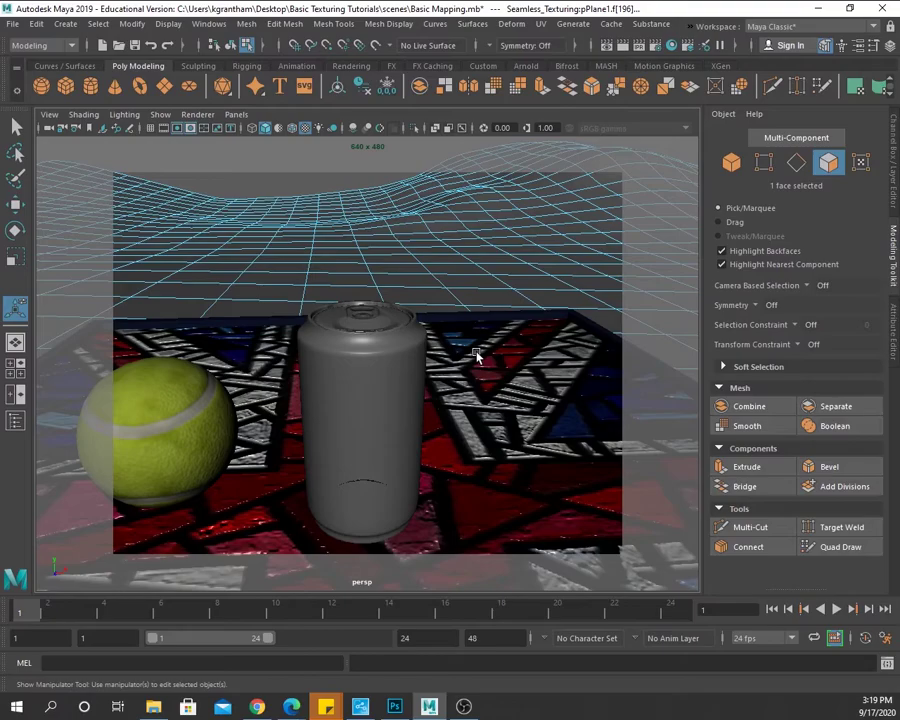
middle_click_drag(478, 416, 498, 366, "alt")
left_click_drag(402, 392, 462, 428, "alt")
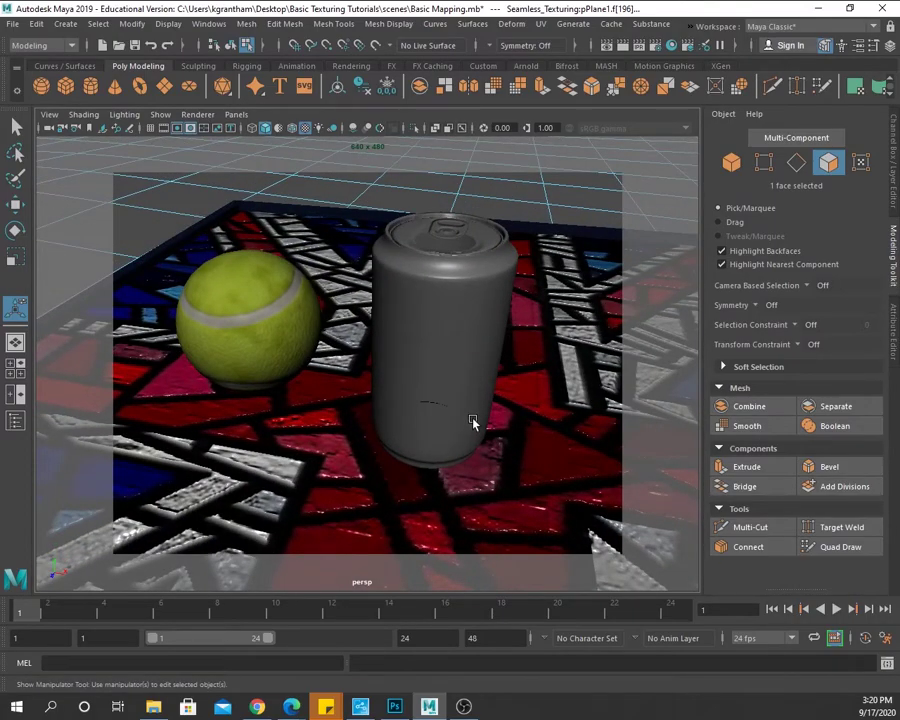
left_click_drag(521, 437, 520, 432, "alt")
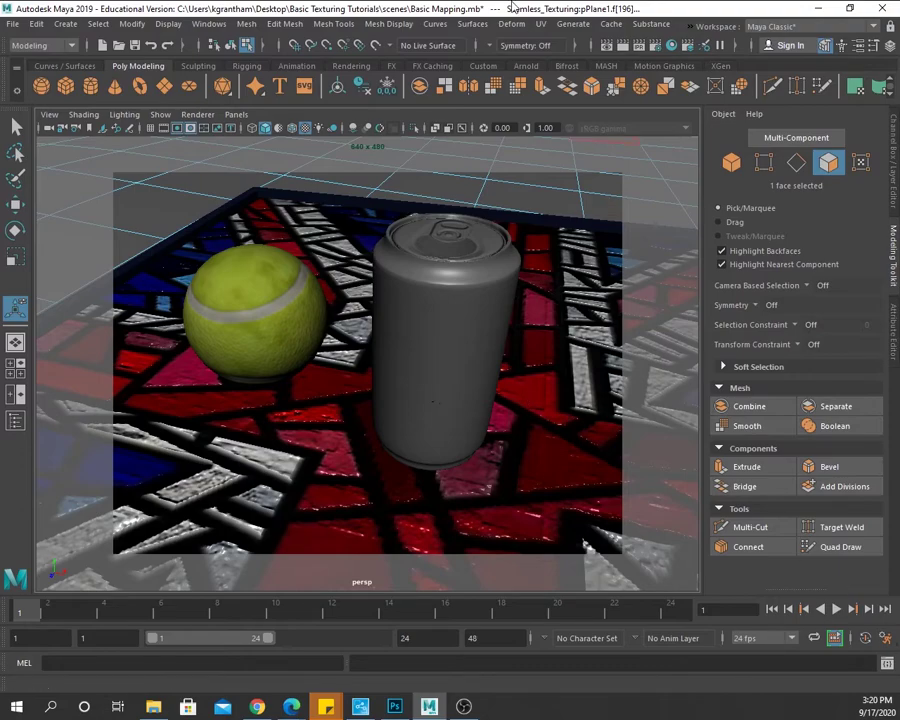
- Open the Hypershade and rename the sodacanLabel material to sodaCan
left_click(671, 45)
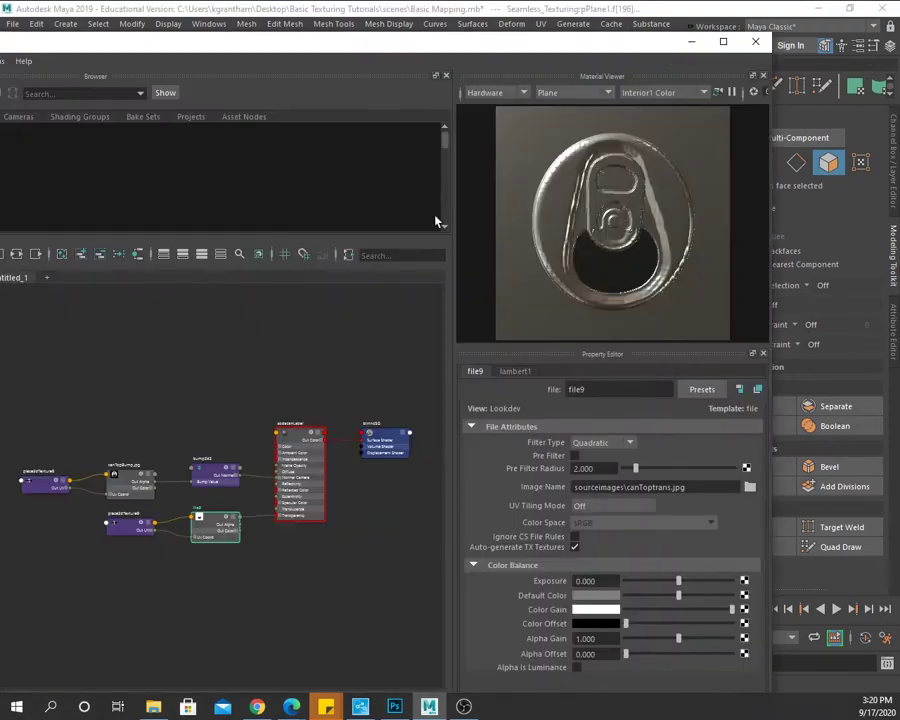
left_click_drag(260, 57, 463, 66)
left_click(298, 153)
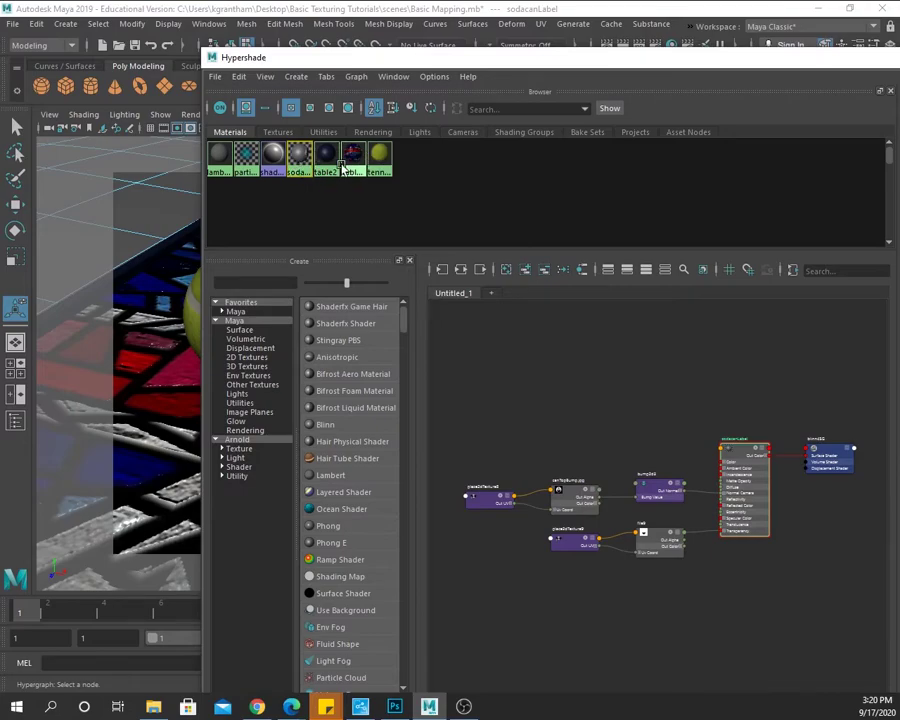
right_click(298, 166)
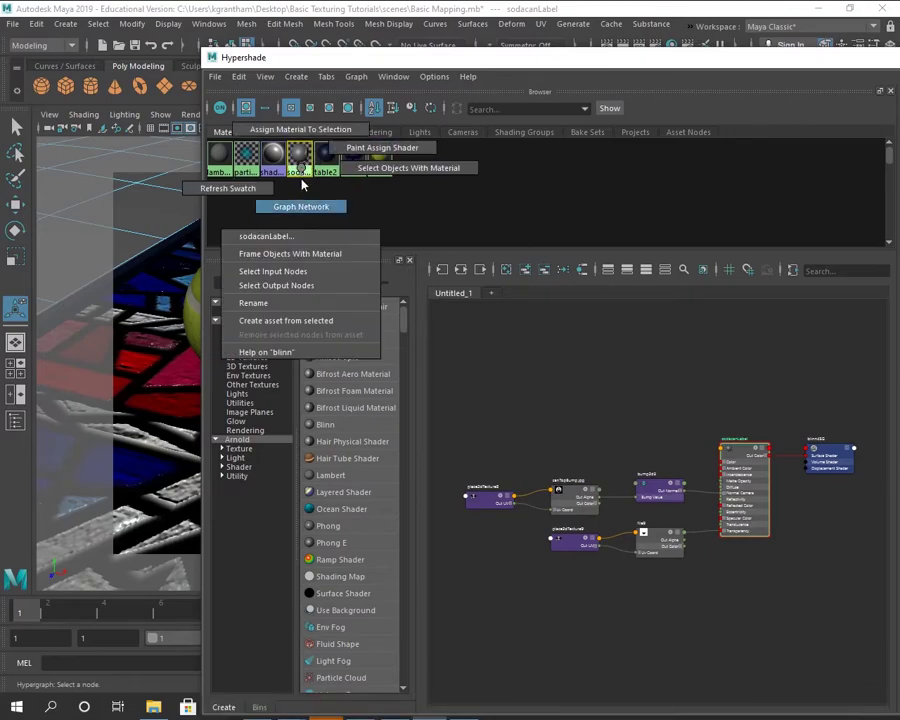
left_click(270, 302)
key("End")
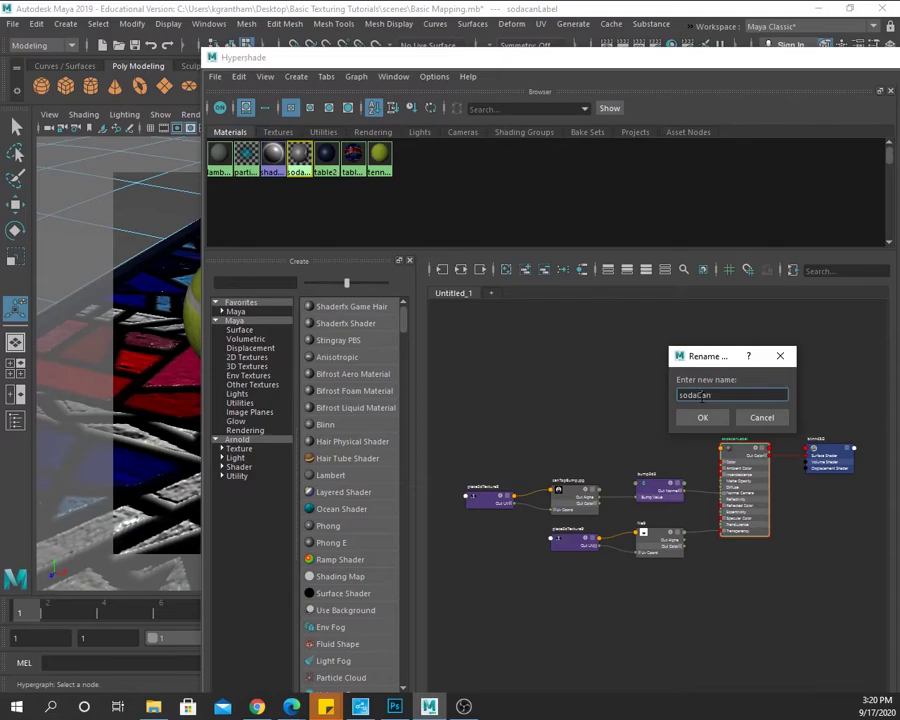
key("Return")
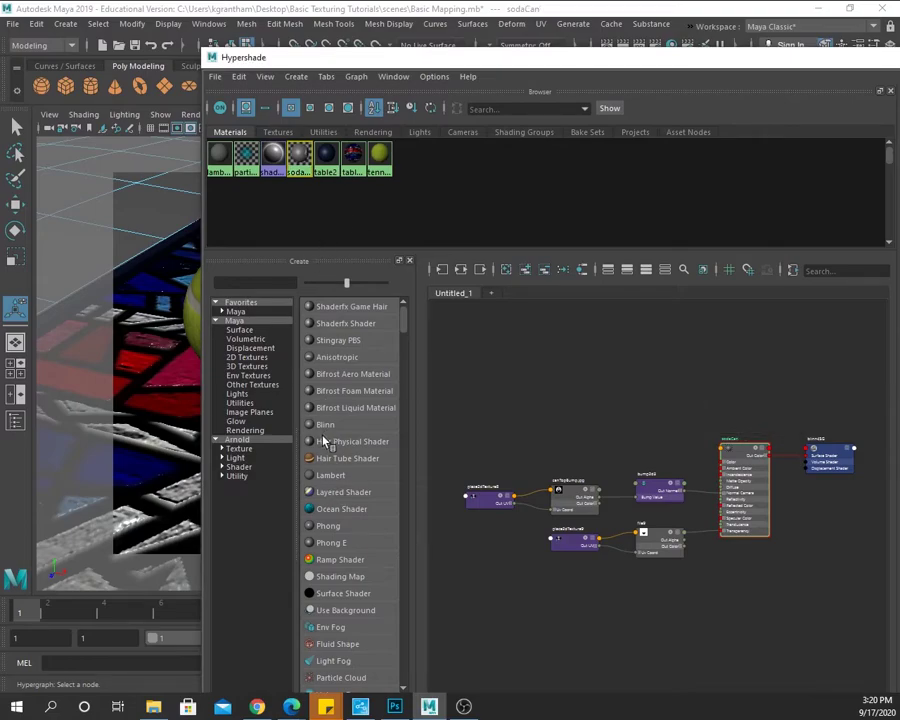
- Create a new Phong material and rename it SodaLabel
left_click(328, 528)
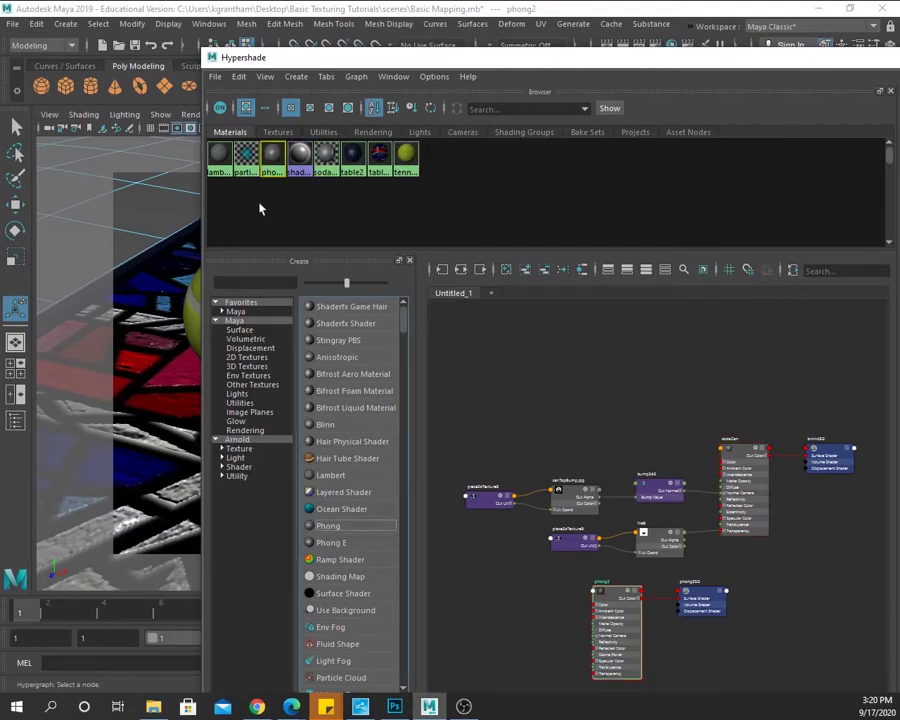
right_click(271, 166)
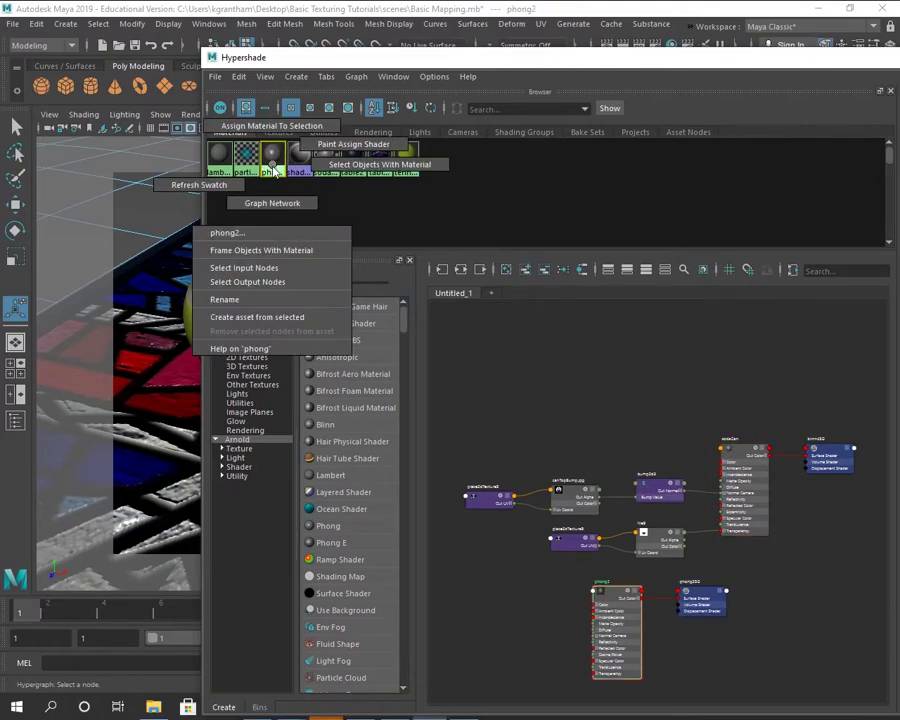
left_click(252, 299)
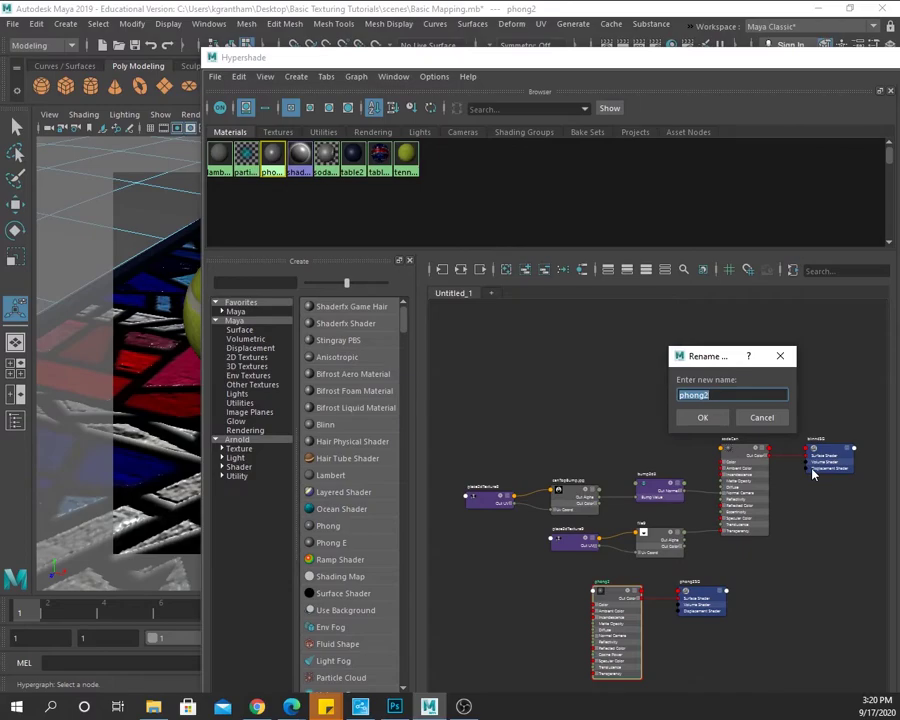
type("SodaLabel")
key("Return")
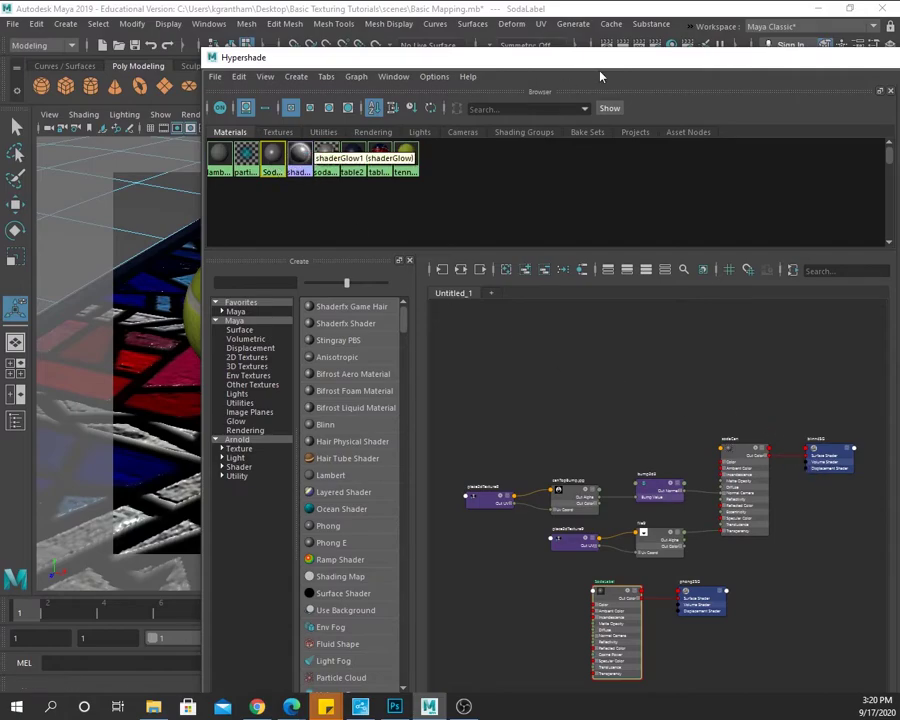
- Connect a File texture to SodaLabel's Color and load sodaLabel.tif from sourceimages as its image
left_click_drag(643, 68, 437, 50)
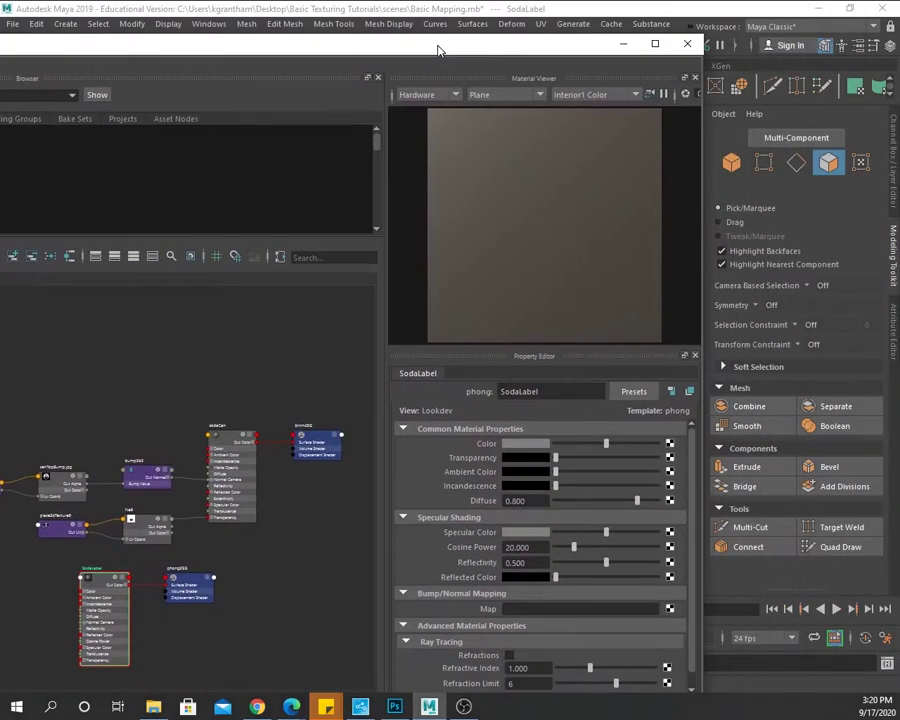
left_click(669, 443)
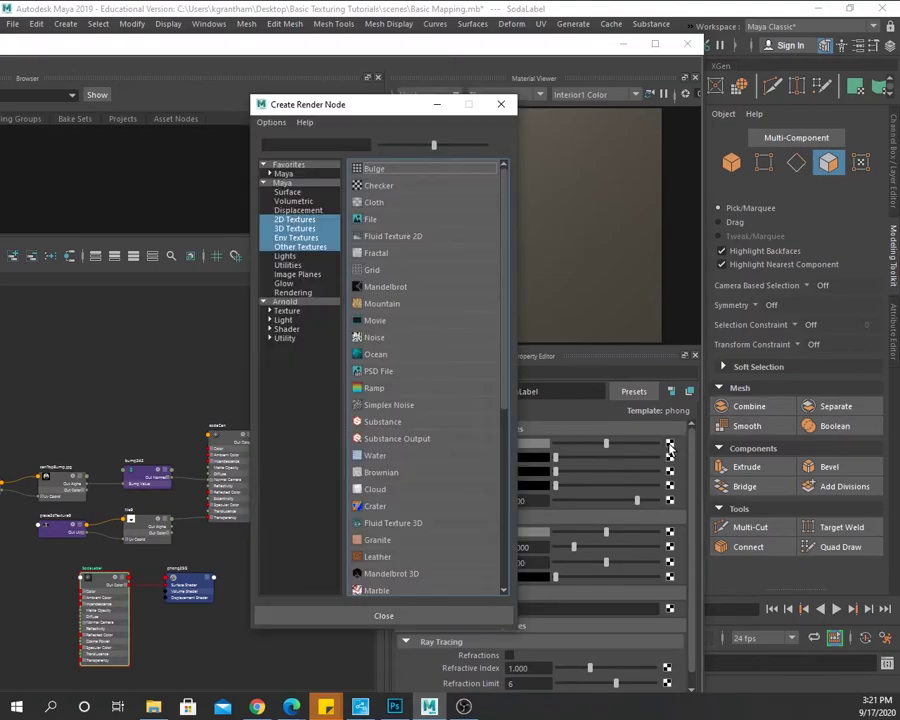
left_click(370, 220)
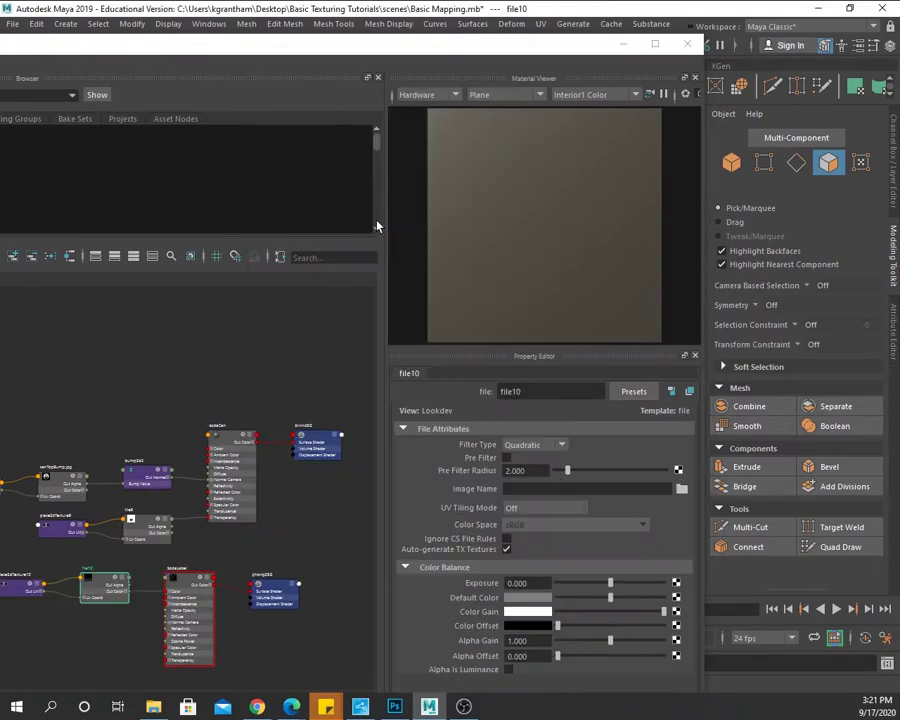
left_click(681, 488)
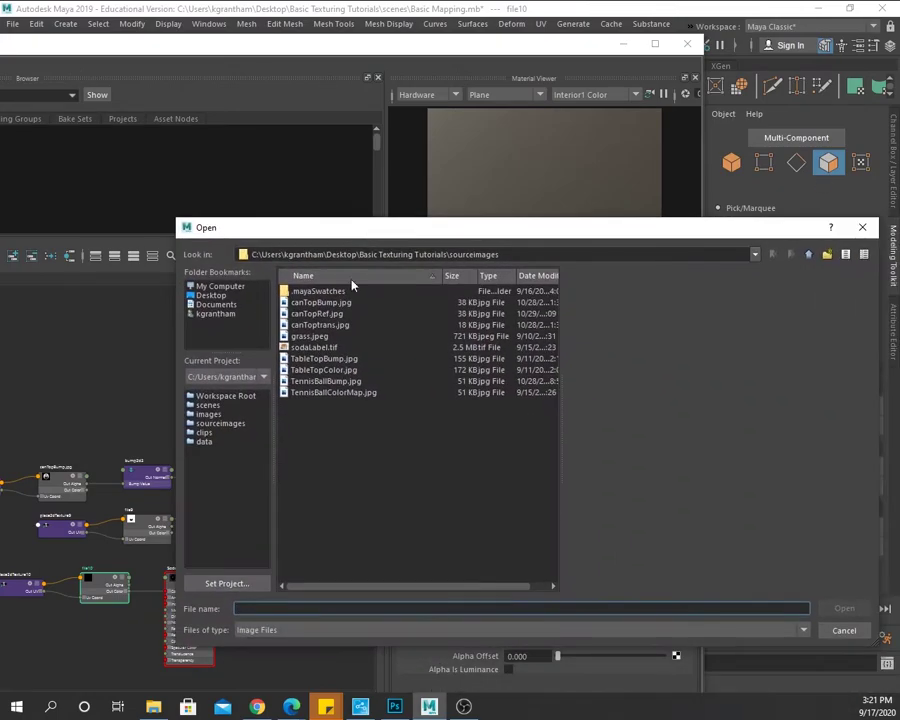
left_click(300, 347)
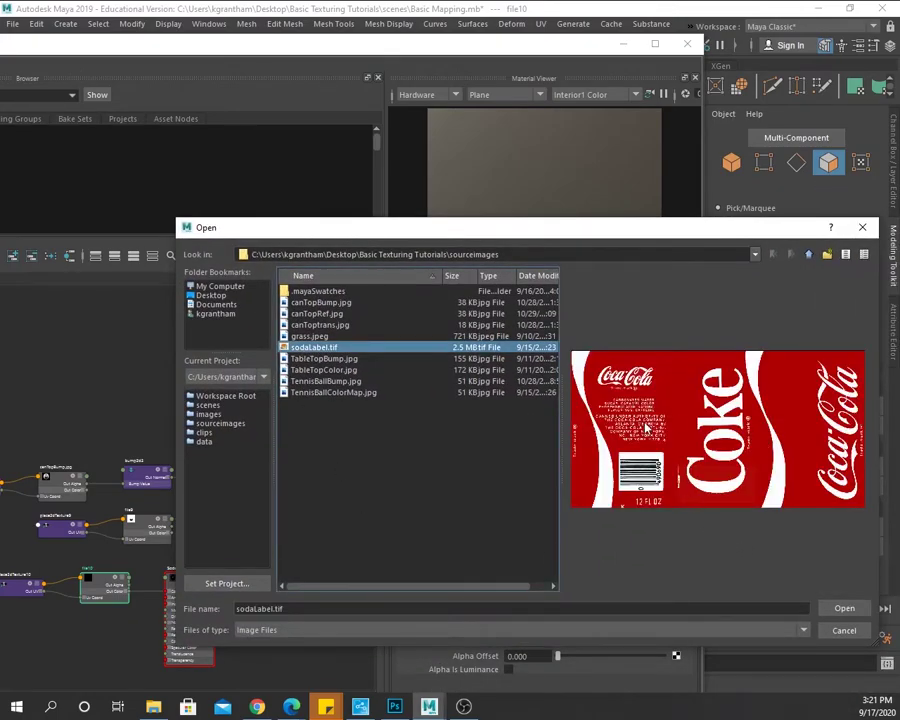
left_click(844, 608)
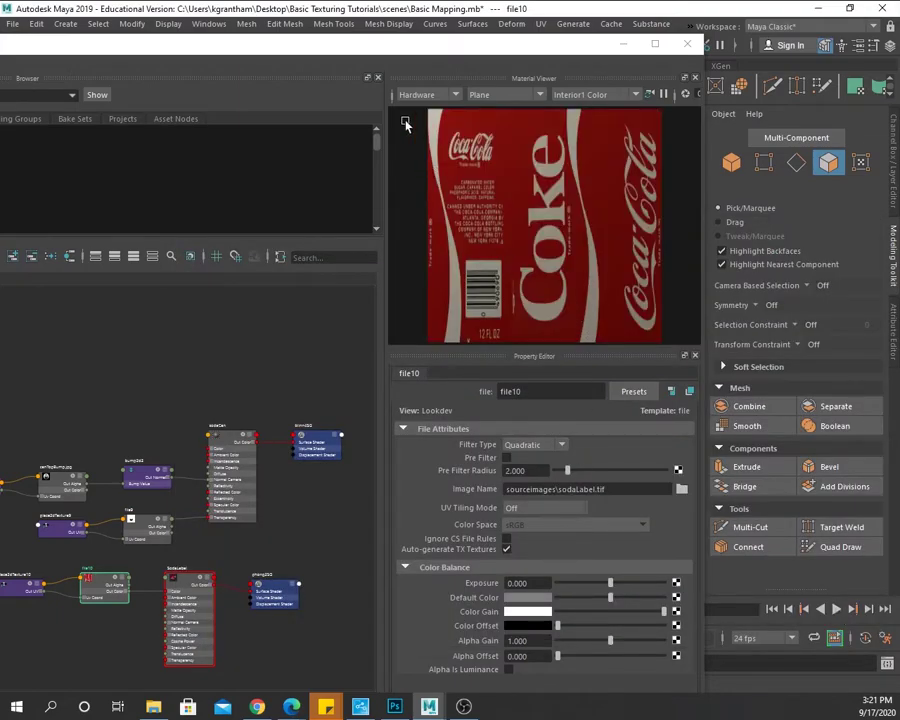
- Move the Hypershade aside to uncover the soda can and view its lid and side wall
left_click_drag(274, 44, 855, 104)
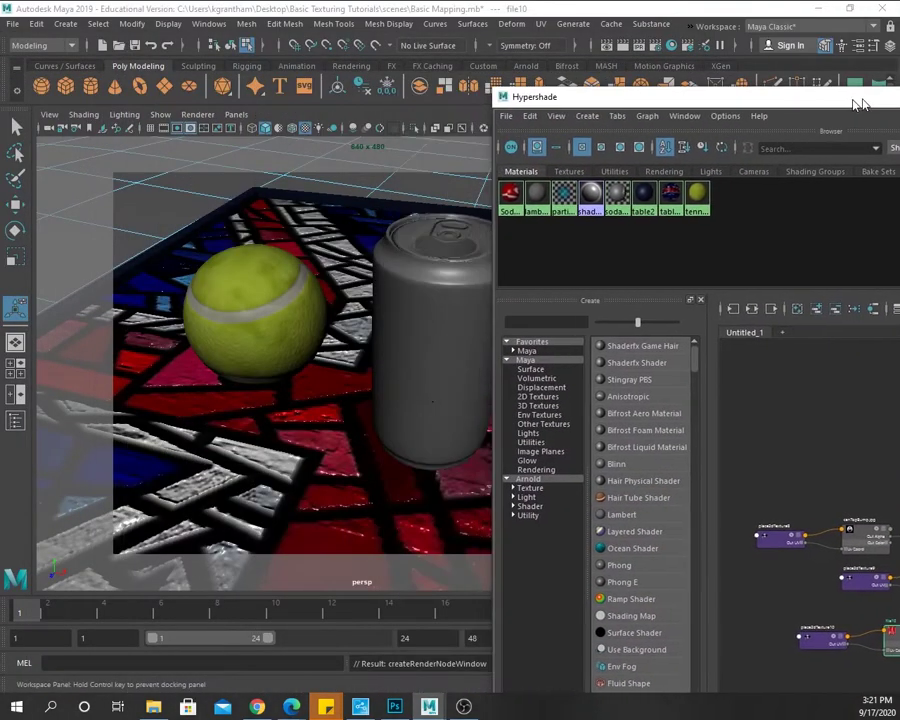
left_click_drag(667, 94, 756, 88)
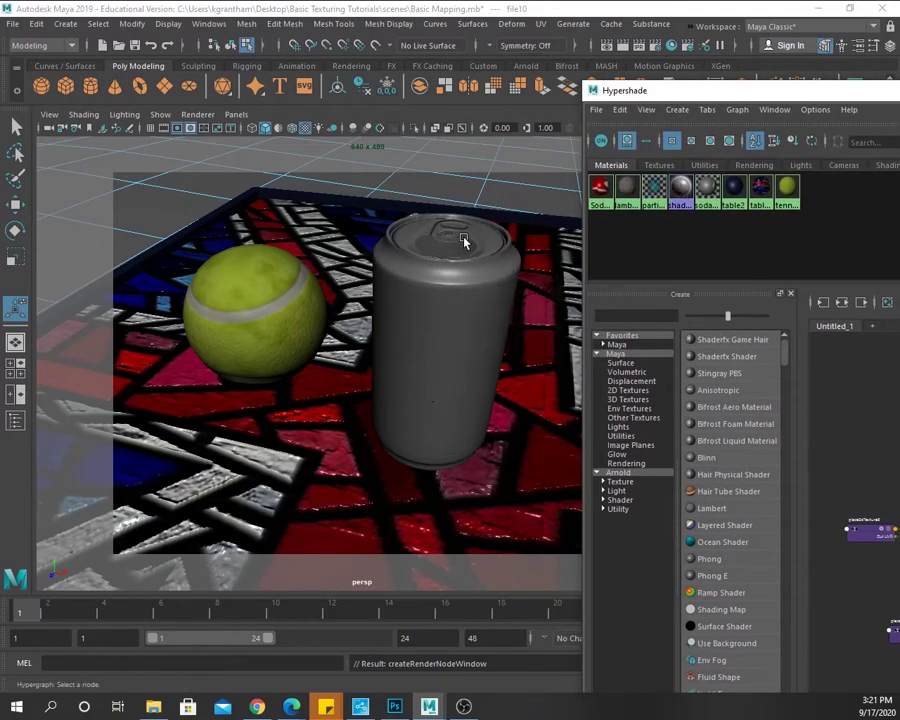
left_click_drag(434, 454, 442, 425, "alt")
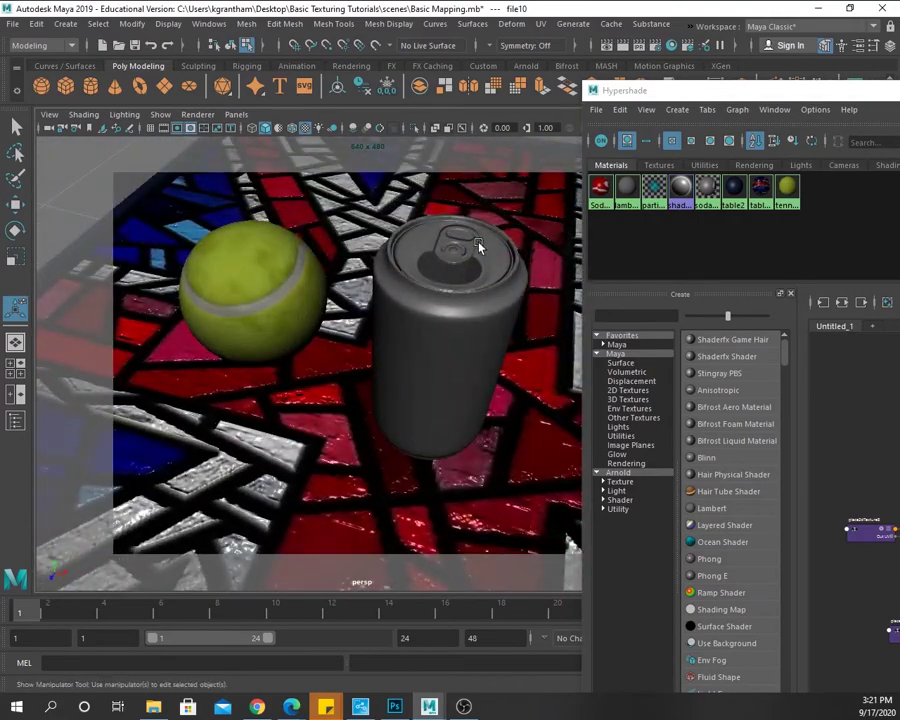
left_click_drag(434, 318, 425, 355, "alt")
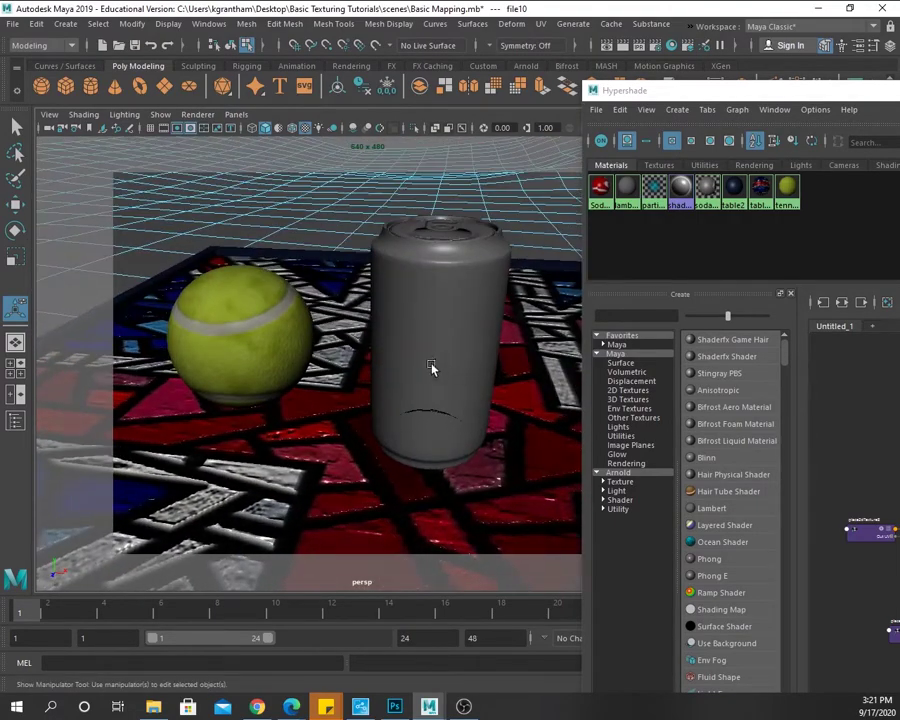
- Select the can as a whole object and frame it in a maximized front view
key("space")
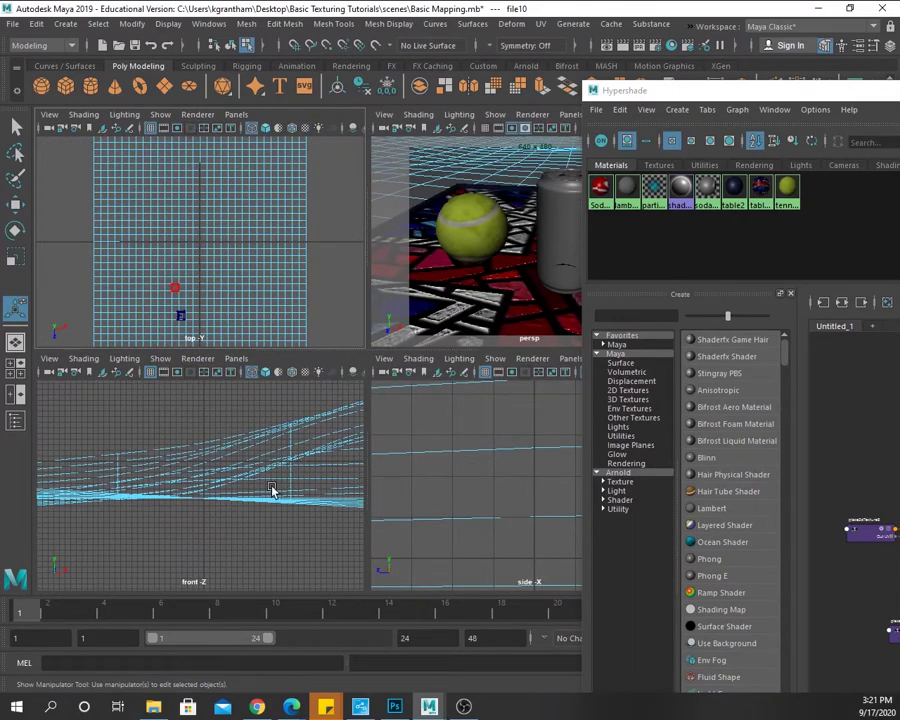
key("space")
right_click_drag(352, 466, 161, 442, "alt")
key("space")
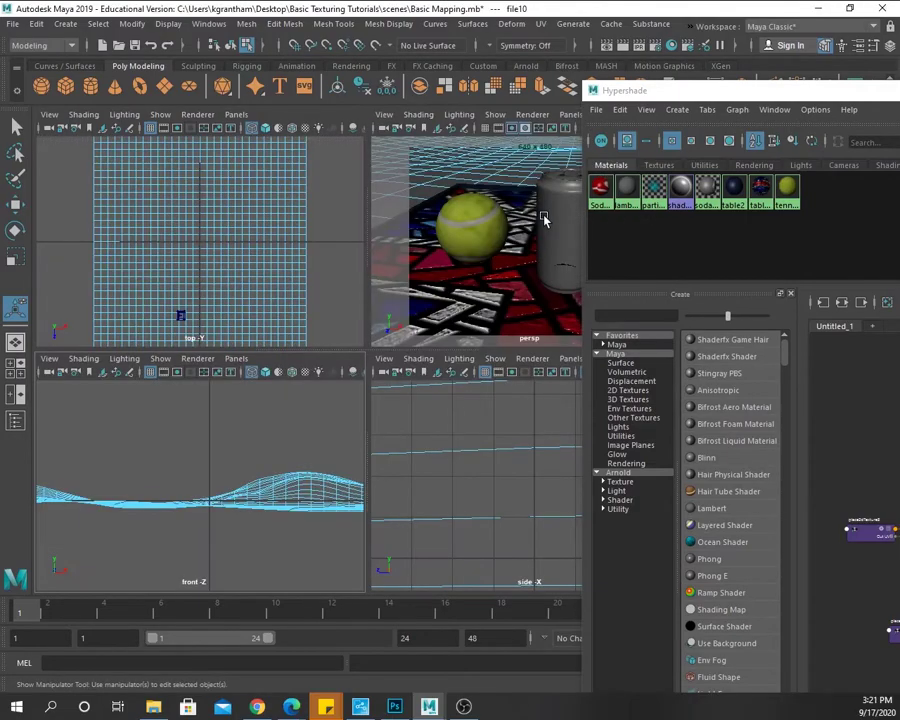
right_click_drag(565, 228, 612, 187)
left_click(567, 218)
middle_click_drag(216, 493, 221, 487, "alt")
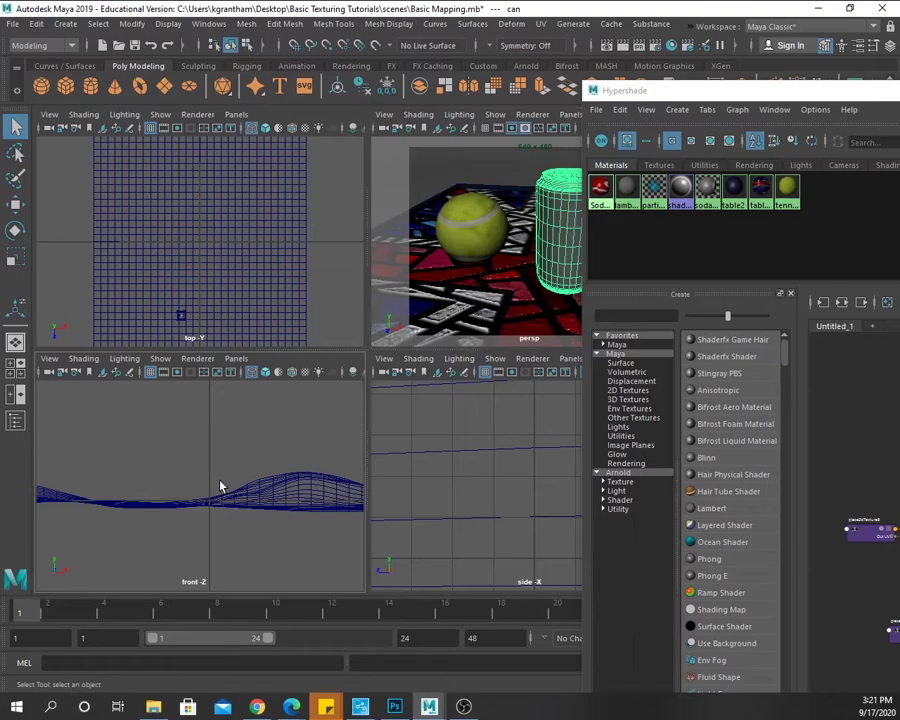
key("f")
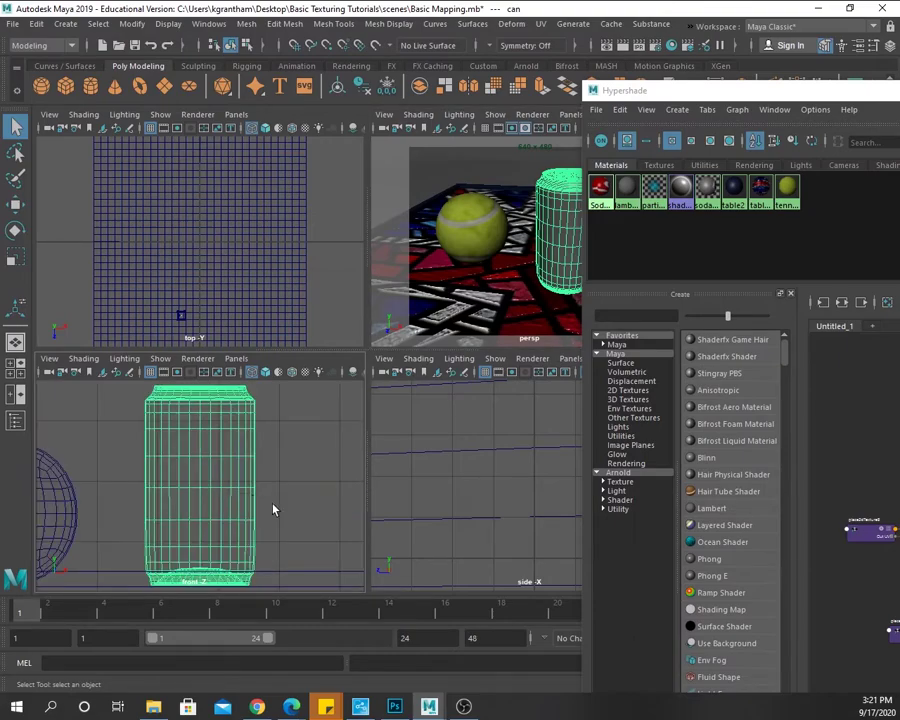
scroll(301, 518, "up", 1)
left_click_drag(301, 518, 287, 512, "alt")
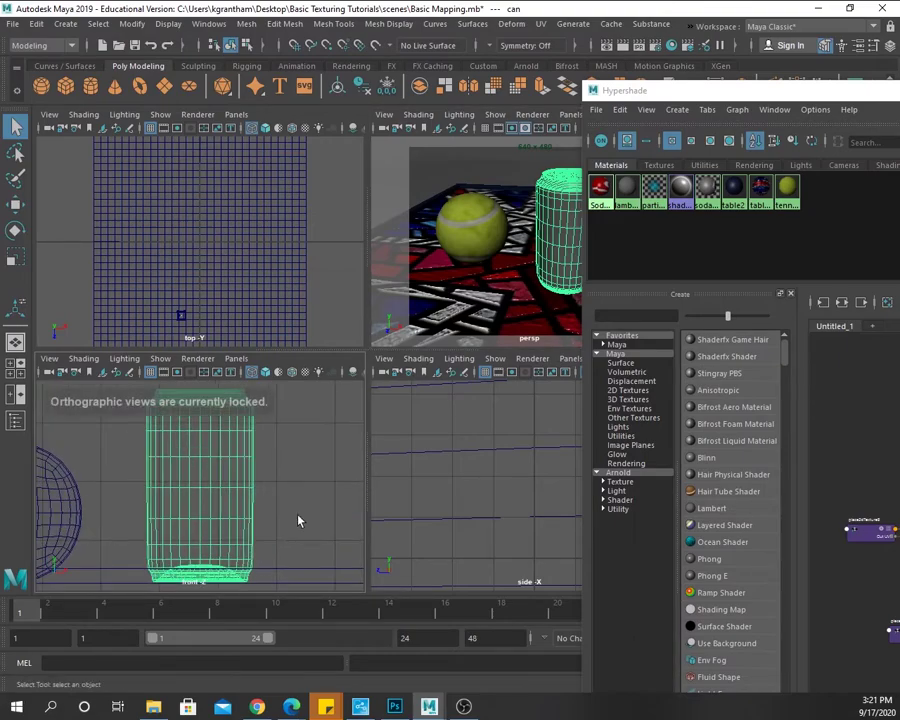
key("space")
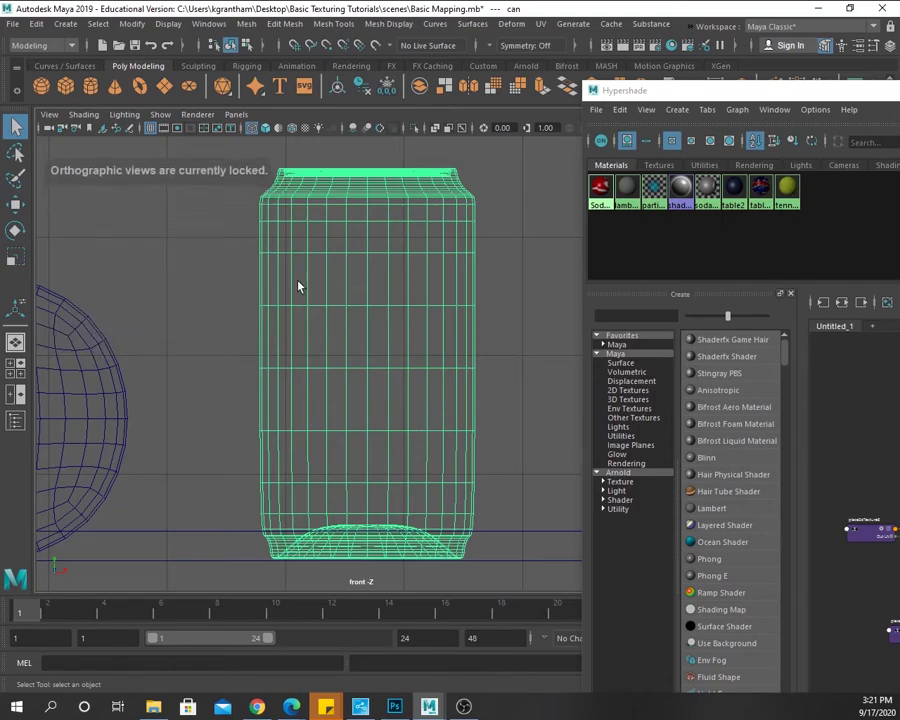
- Select the faces of the can's body between the shoulder and the base, and return to the perspective view
right_click_drag(314, 281, 318, 320)
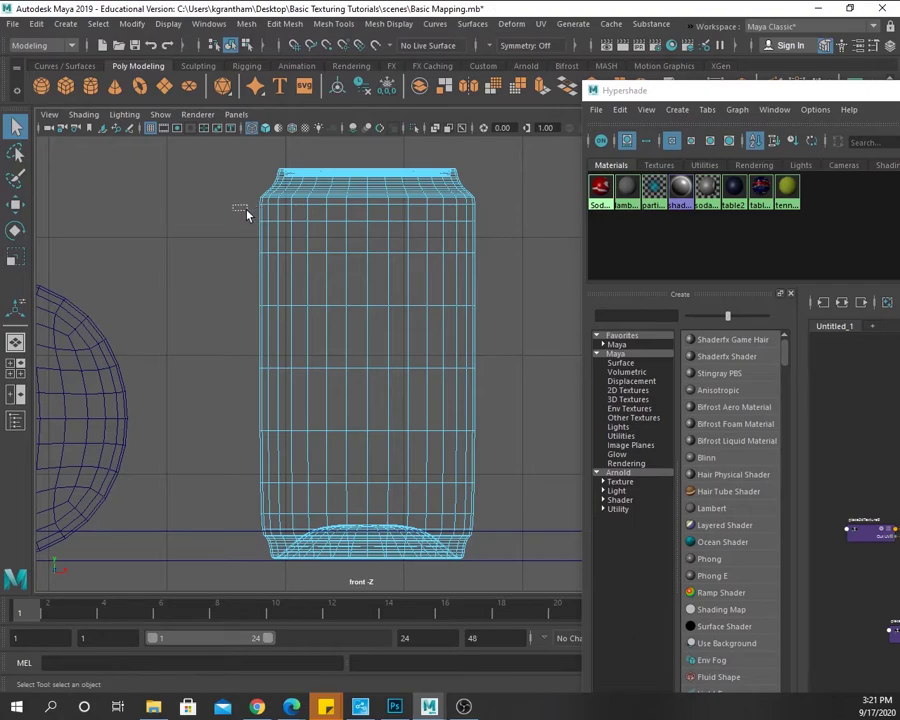
left_click_drag(367, 218, 530, 538)
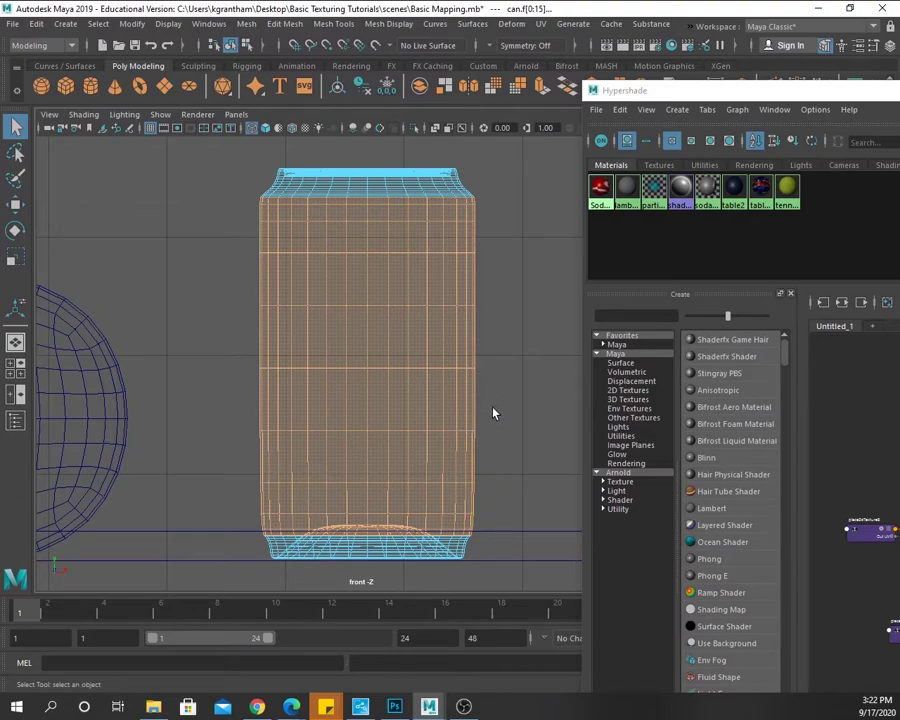
key("space")
key("space")
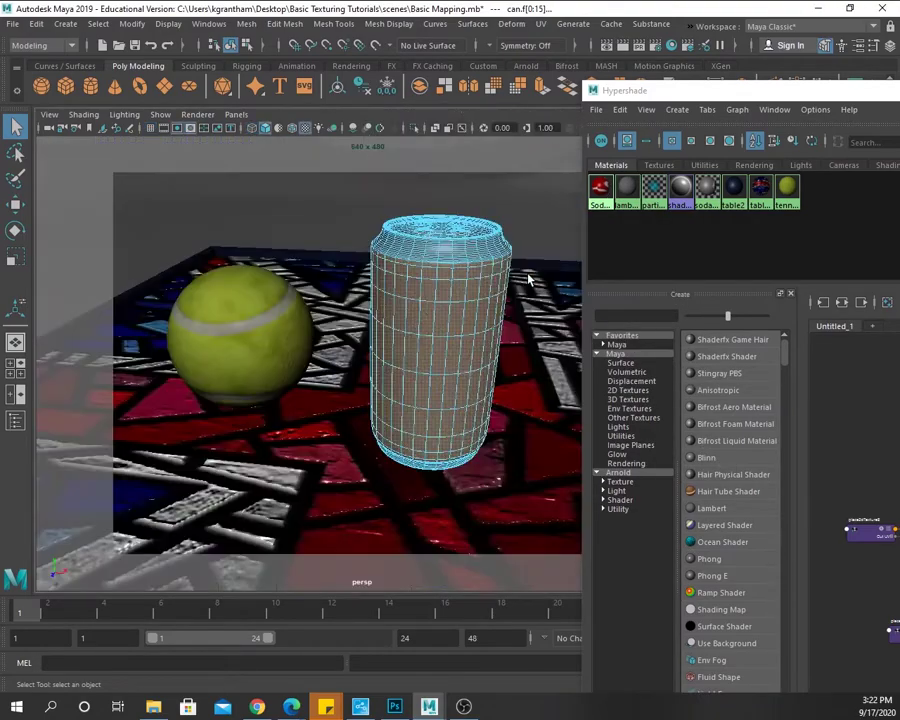
- Assign the SodaLabel Phong material to the selected body faces of the soda can
left_click_drag(428, 416, 438, 460, "alt")
middle_click_drag(438, 458, 342, 460, "alt")
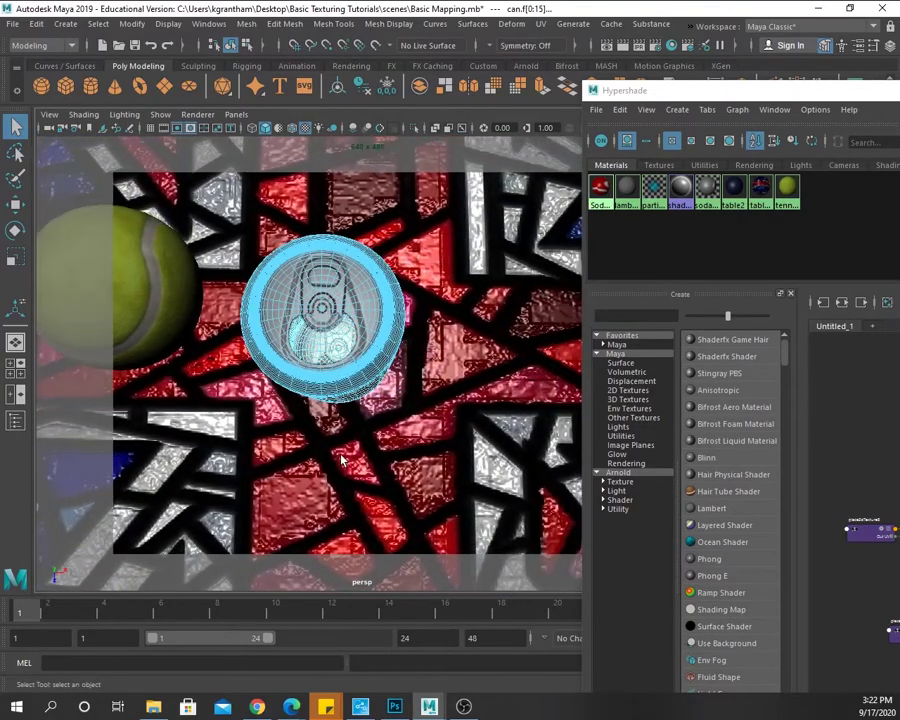
scroll(340, 455, "up", 6)
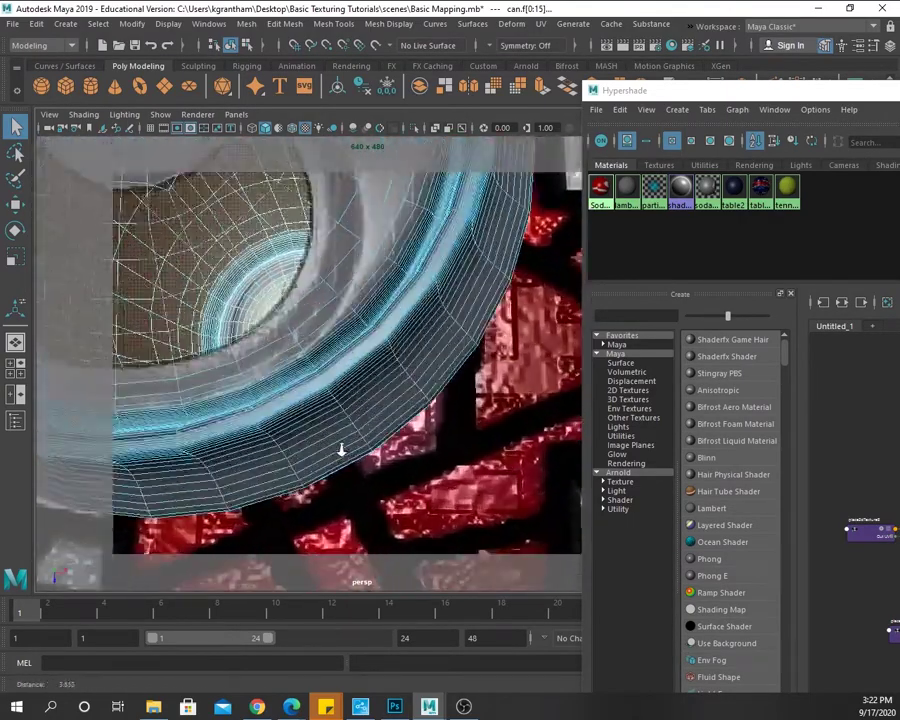
key("f")
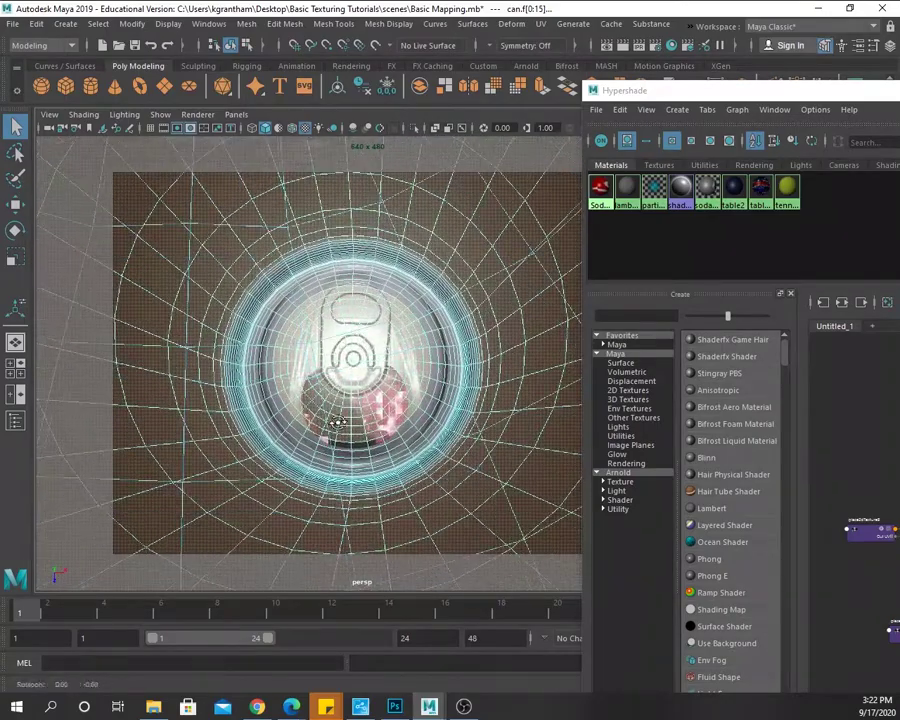
scroll(338, 423, "up", 2)
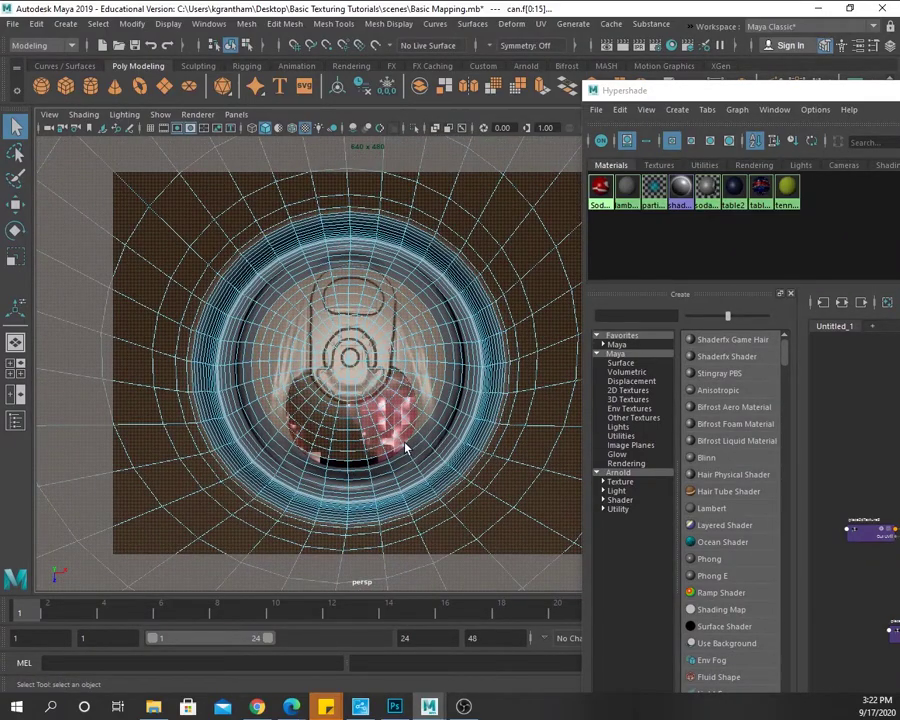
left_click_drag(405, 449, 444, 412, "alt")
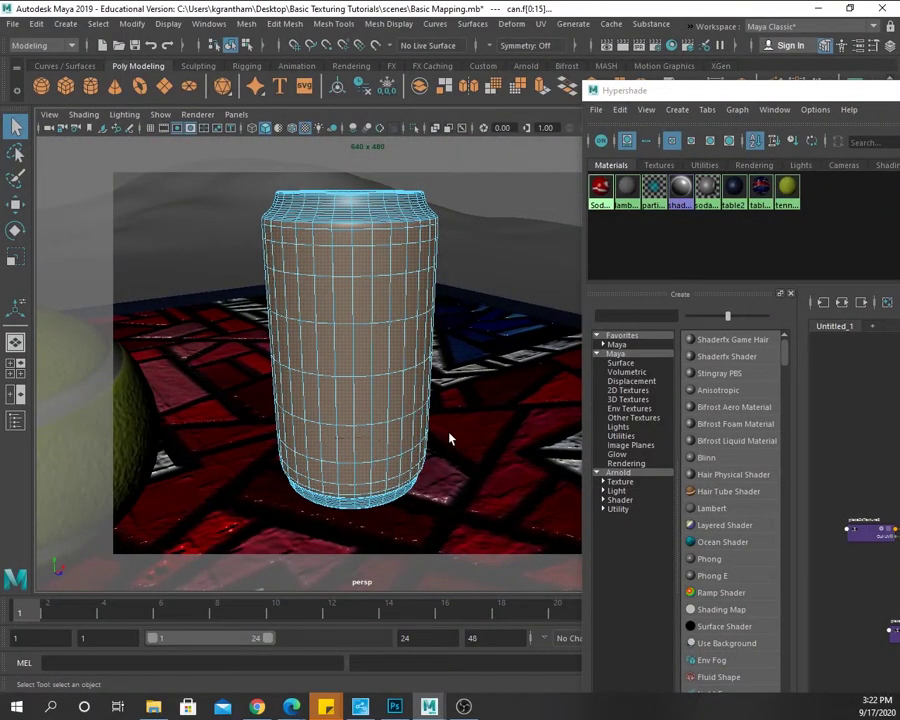
left_click_drag(449, 438, 457, 429, "alt")
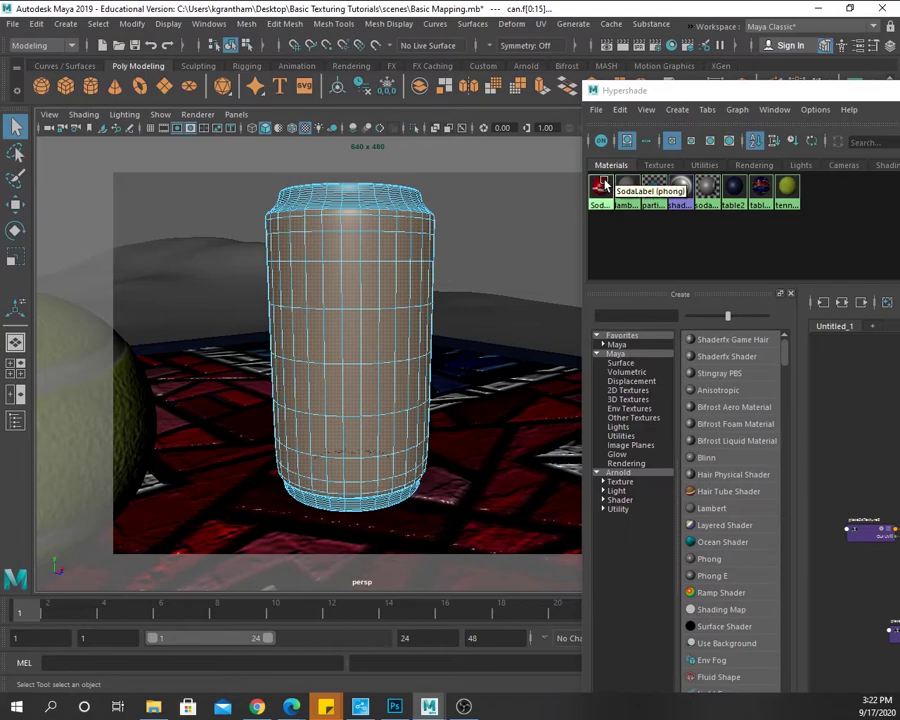
right_click(600, 188)
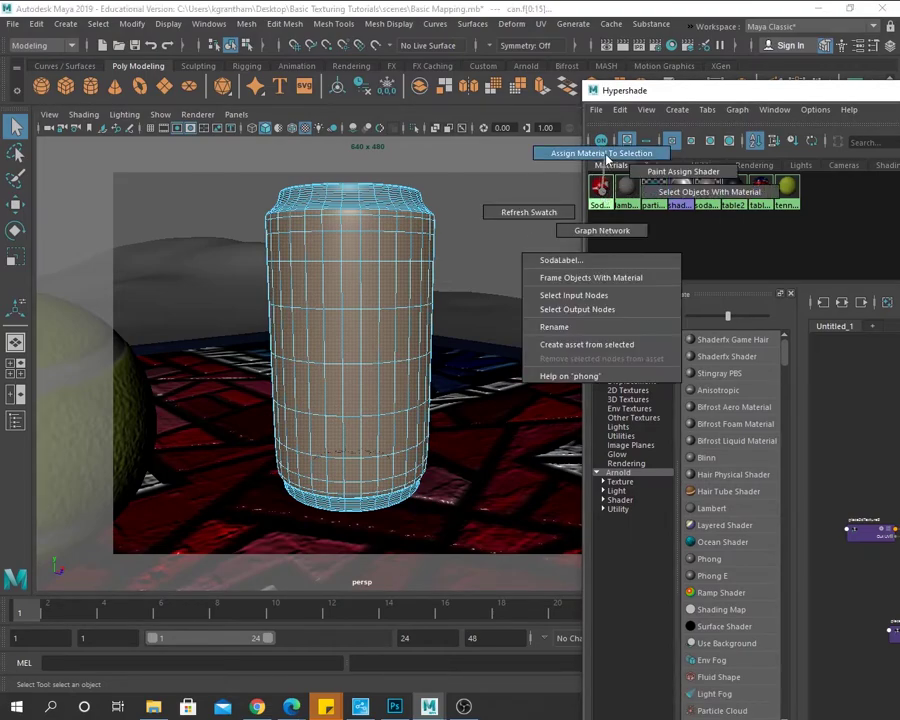
left_click(601, 155)
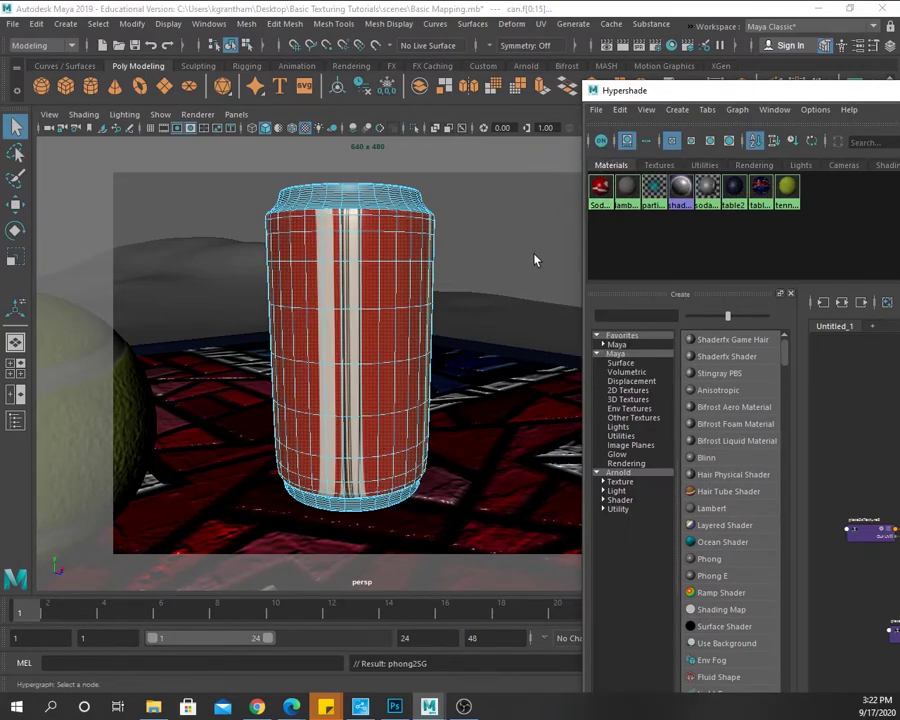
- Apply a cylindrical UV projection to the can's selected body faces, undoing the stray change made with the projection manipulator
left_click_drag(307, 357, 378, 215, "alt")
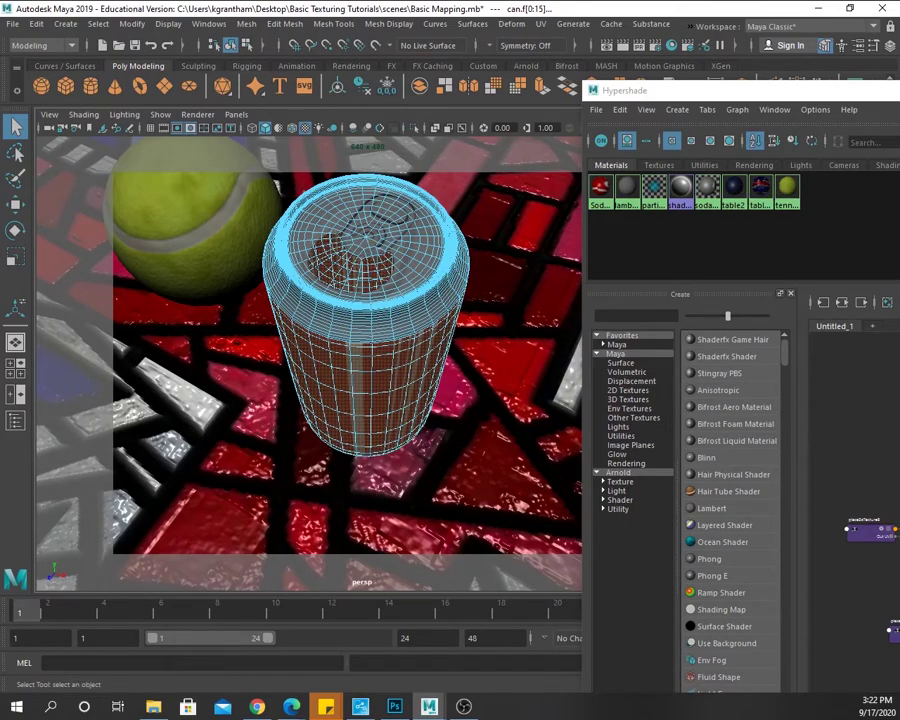
left_click_drag(549, 432, 460, 370, "alt")
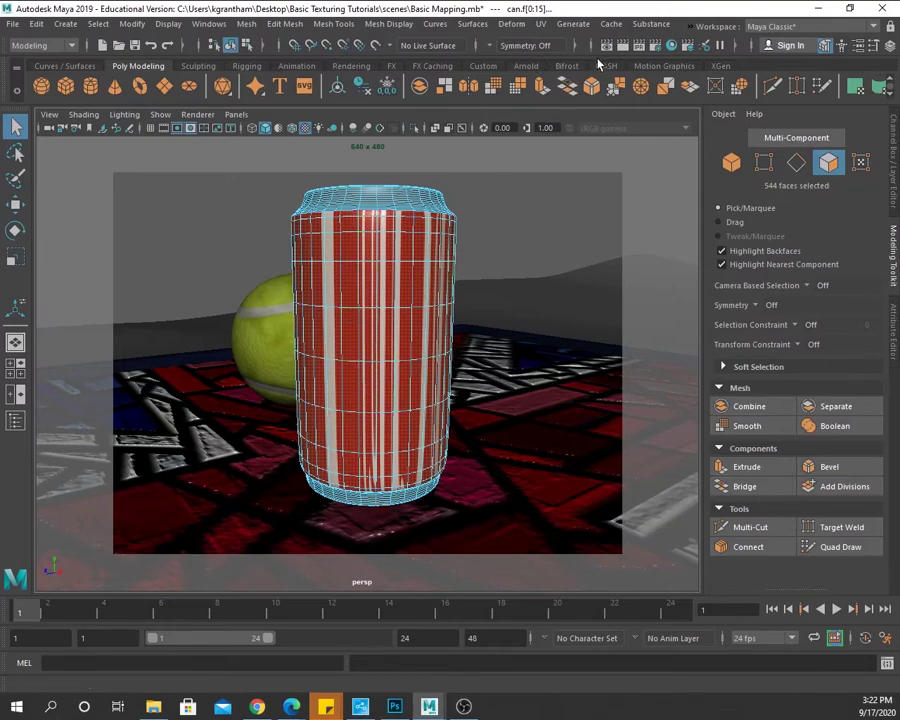
left_click(543, 27)
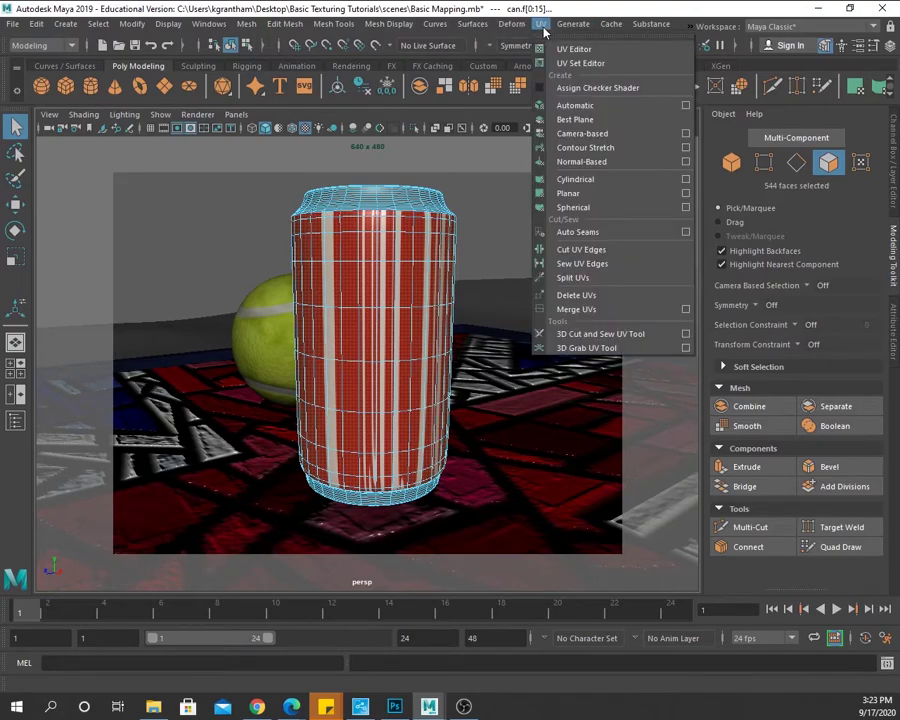
left_click(587, 184)
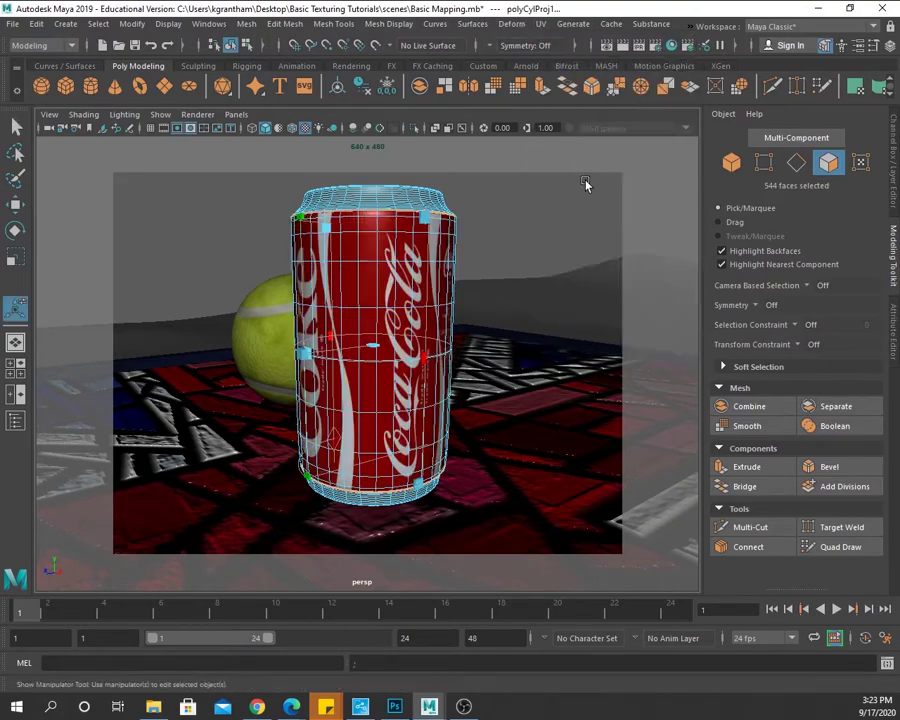
left_click_drag(545, 357, 467, 352, "alt")
key("t")
left_click_drag(518, 382, 598, 364, "alt")
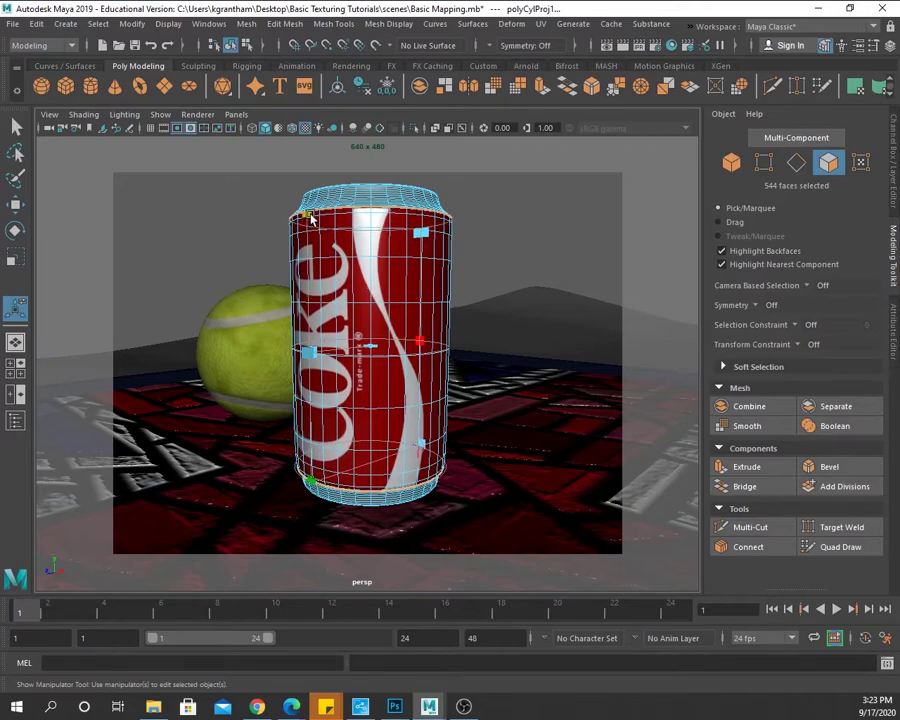
key("ctrl+z")
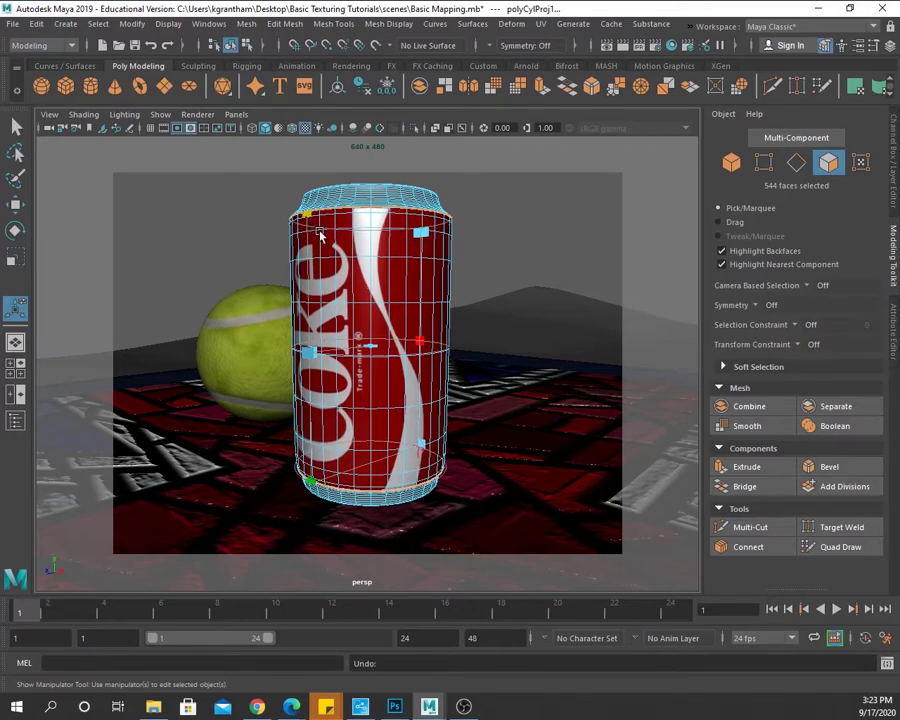
- Return the can to object mode and clear the selection
left_click_drag(484, 243, 532, 255, "alt")
left_click_drag(444, 372, 482, 370, "alt")
right_click_drag(383, 295, 452, 267)
left_click(460, 247)
- Examine the can's label and lid from several angles, together with the tennis ball and table
left_click_drag(460, 247, 446, 396, "alt")
right_click_drag(446, 396, 268, 360, "alt")
mouse_move(365, 380)
left_mouse_down("alt")
mouse_move(367, 333)
mouse_move(406, 363)
mouse_move(392, 376)
mouse_move(374, 374)
left_mouse_up("alt")
right_click_drag(374, 374, 408, 447, "alt")
left_click_drag(408, 447, 462, 481, "alt")
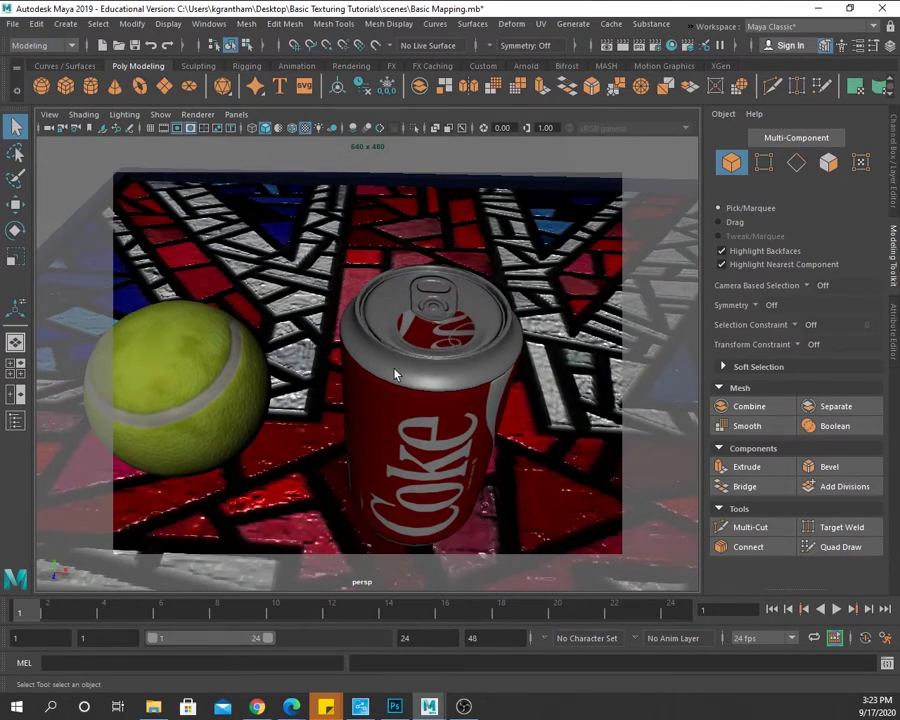
left_click_drag(447, 333, 426, 378, "alt")
left_click_drag(470, 405, 329, 318, "alt")
left_click_drag(350, 428, 465, 447, "alt")
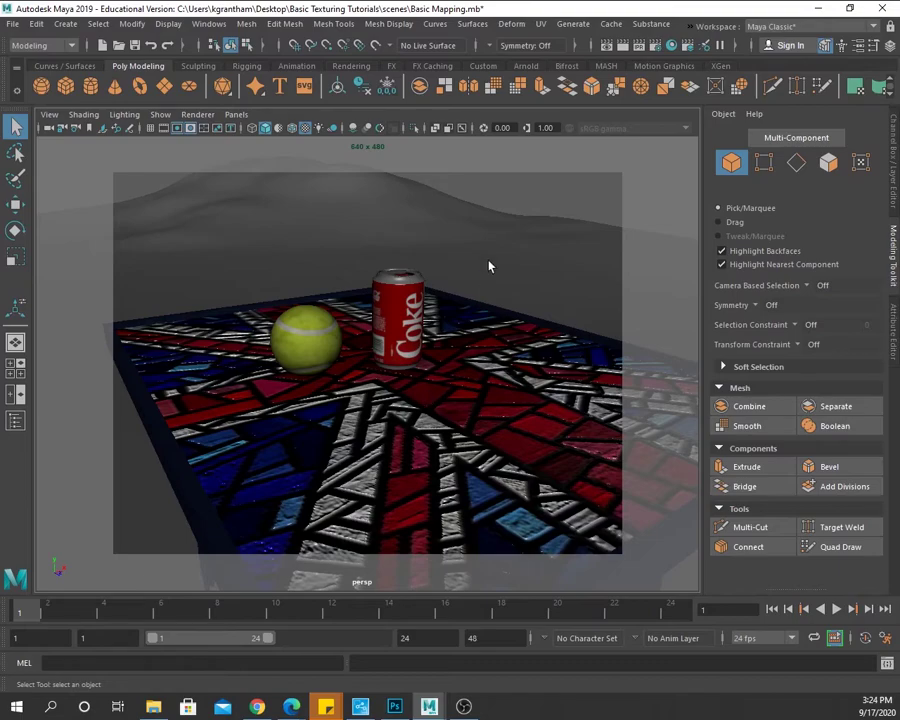
- Create a Lambert material in the Hypershade for the hilly ground plane and name it grass
left_click(297, 245)
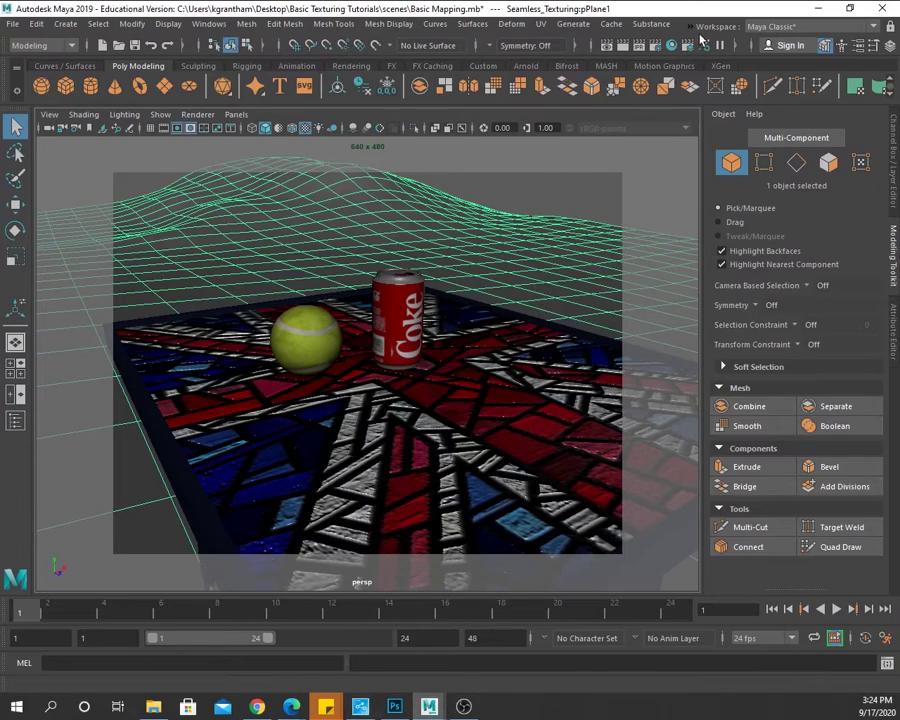
left_click(672, 47)
left_click_drag(760, 97, 268, 36)
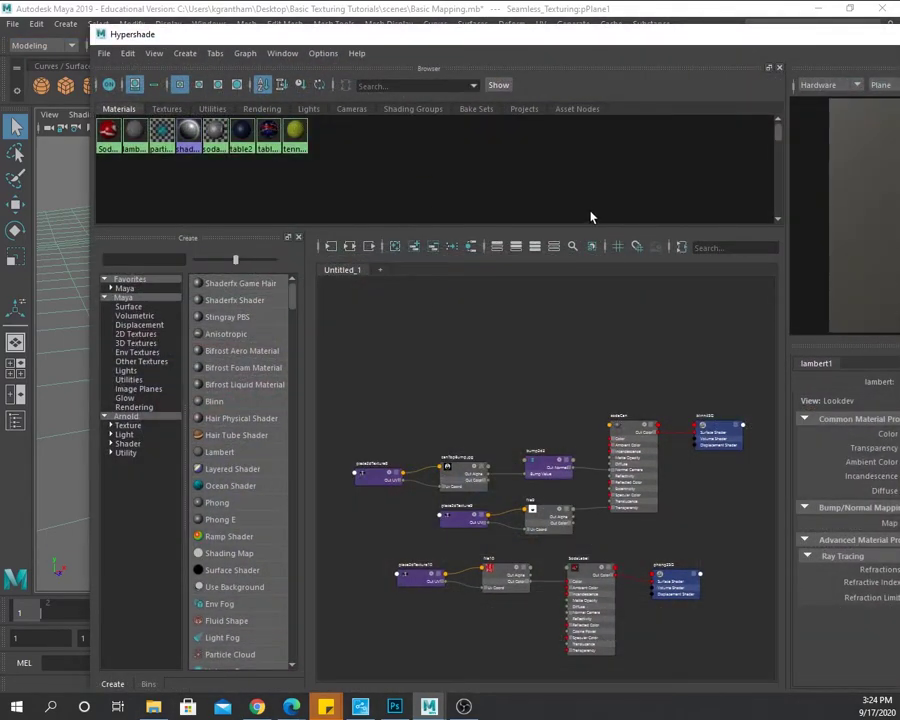
left_click(220, 452)
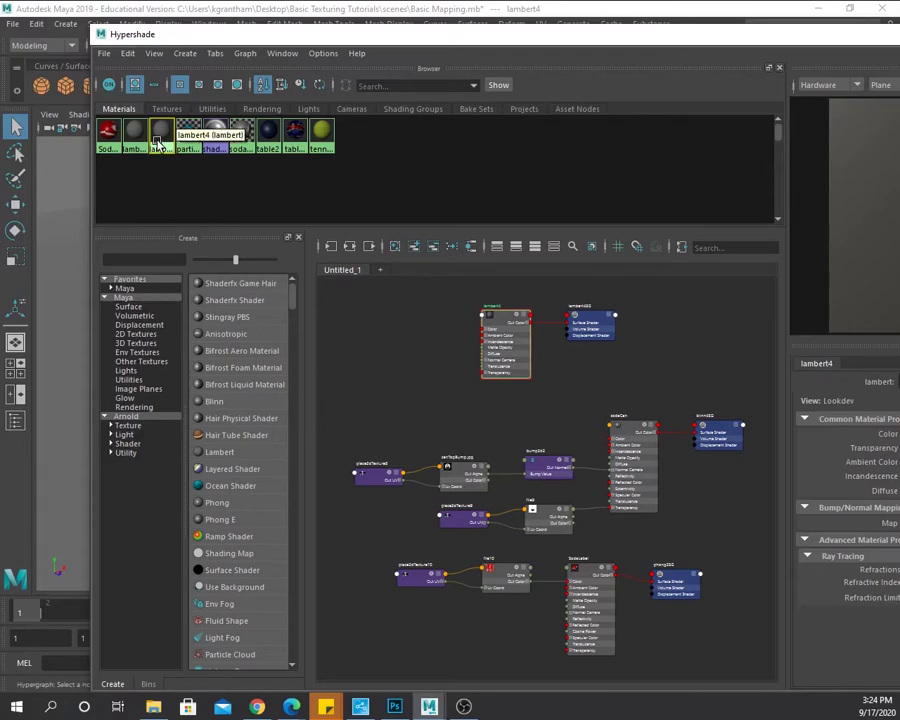
right_click_drag(161, 133, 148, 281)
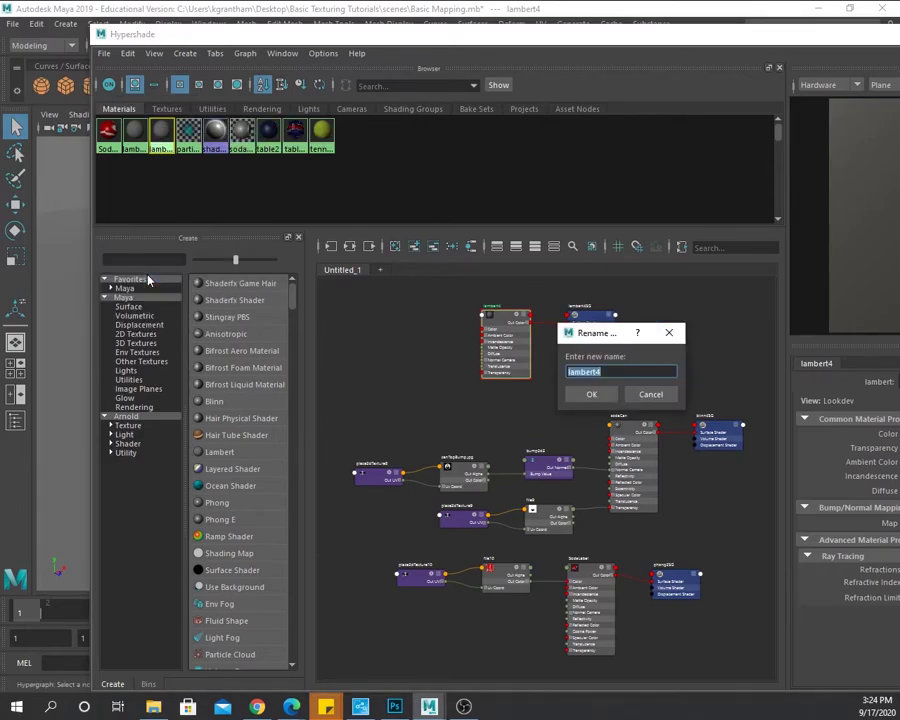
type("grass")
key("Return")
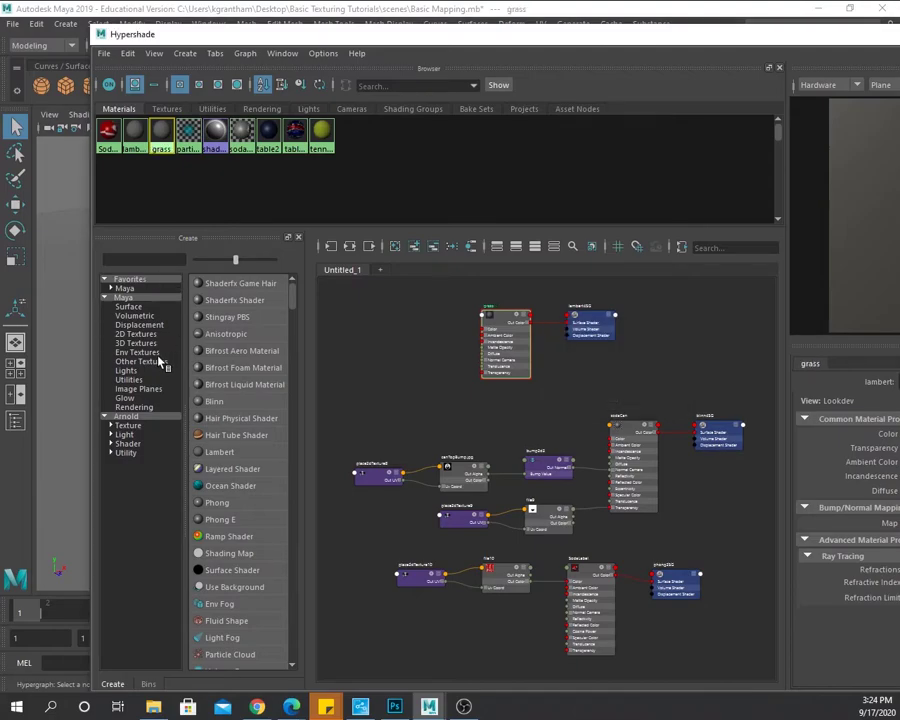
- Graph the grass material, connect a File texture to its Color, and load grass.jpeg from sourceimages as the image
left_click(349, 246)
left_click_drag(662, 43, 448, 54)
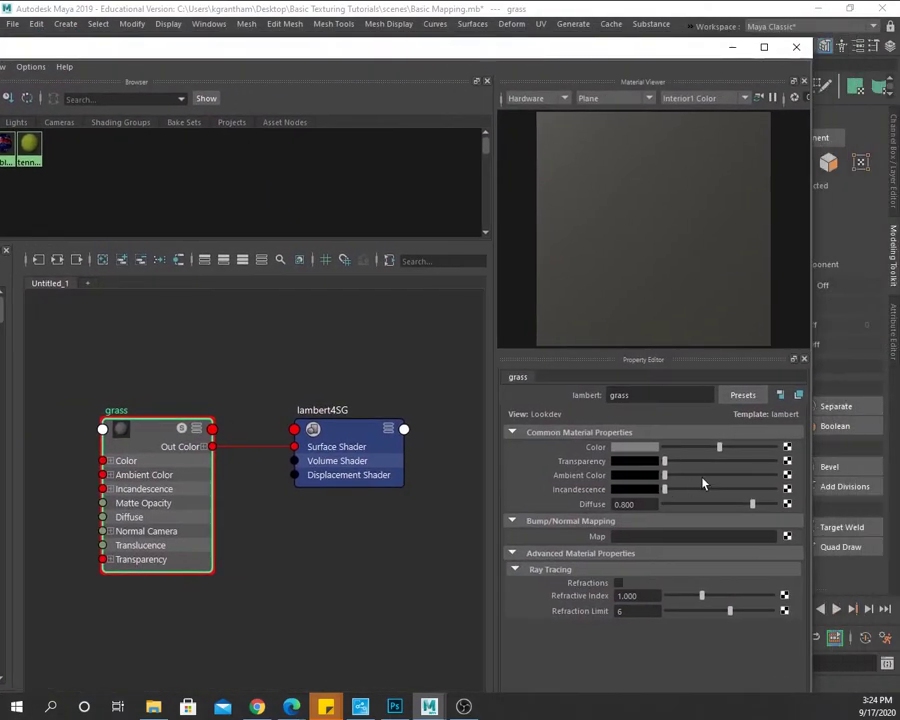
left_click(787, 447)
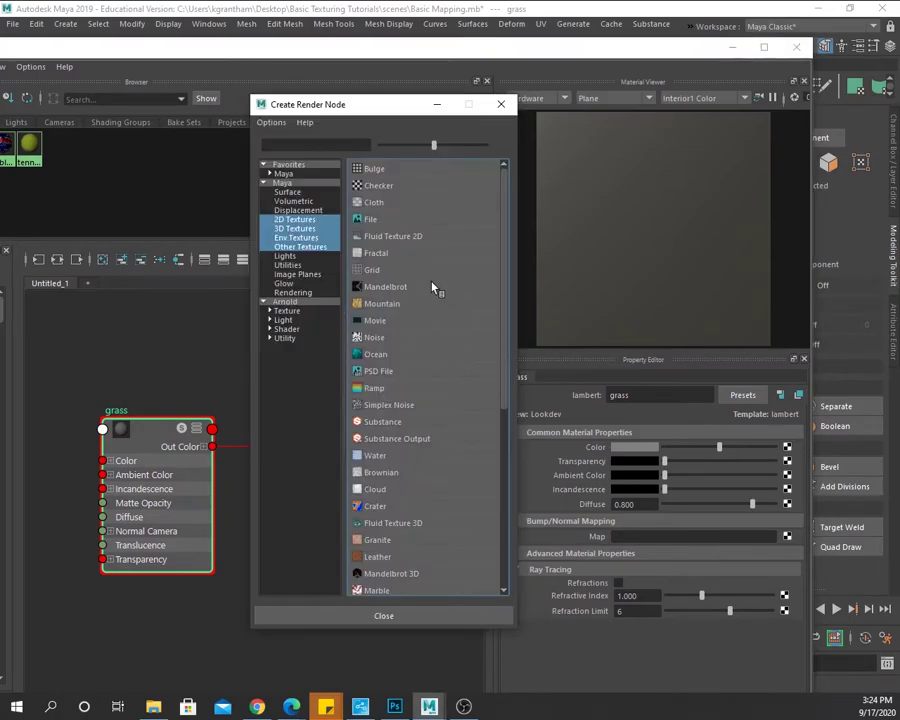
left_click(370, 219)
left_click(790, 492)
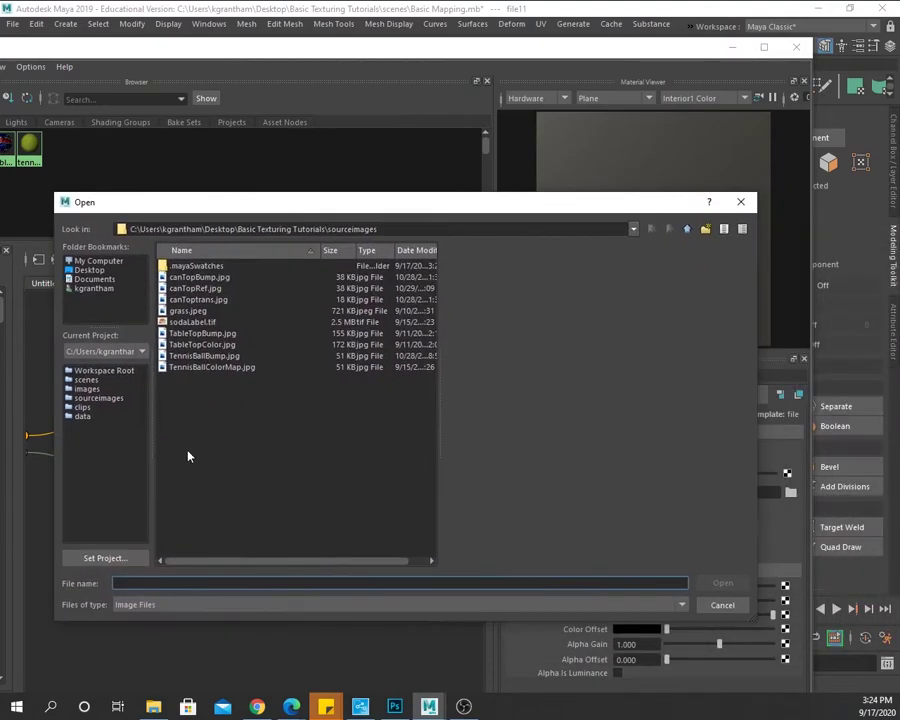
left_click(186, 311)
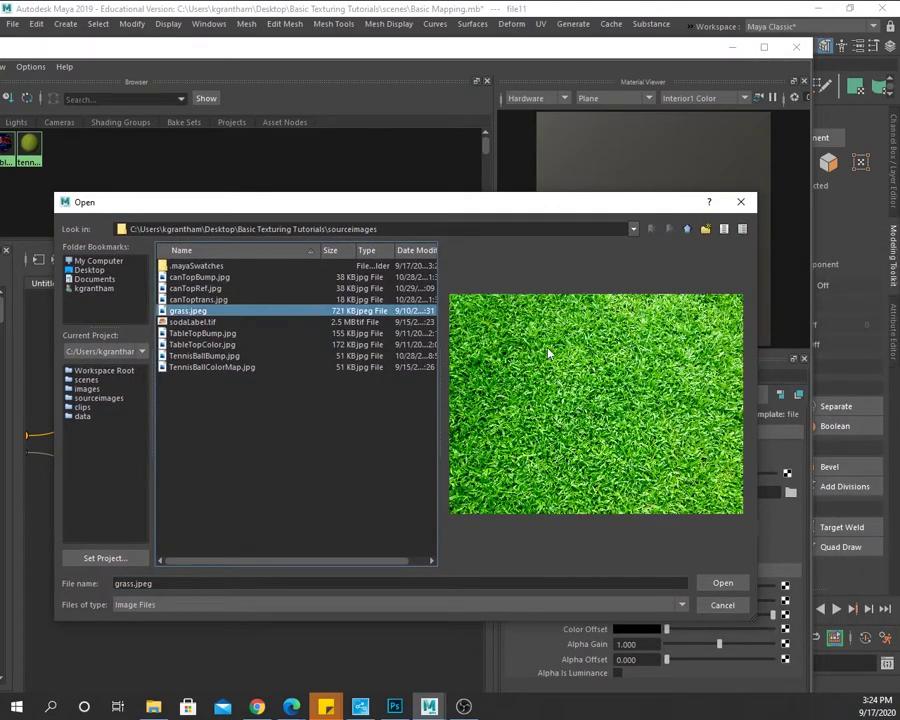
left_click(724, 583)
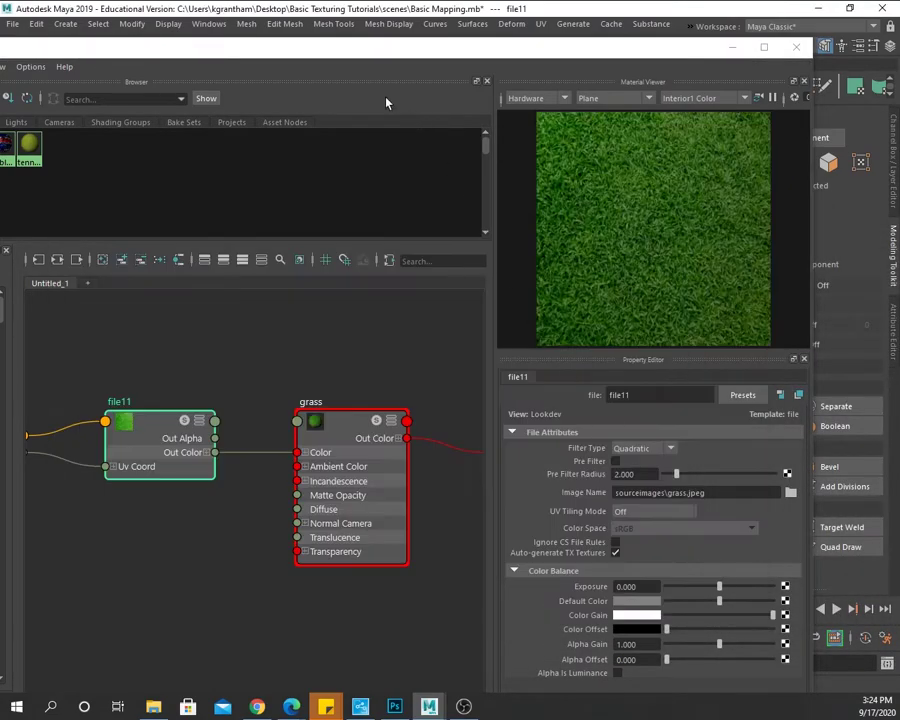
- Move the Hypershade aside and assign the grass material to the ground plane behind the table
left_click_drag(354, 57, 640, 108)
left_click_drag(349, 103, 807, 124)
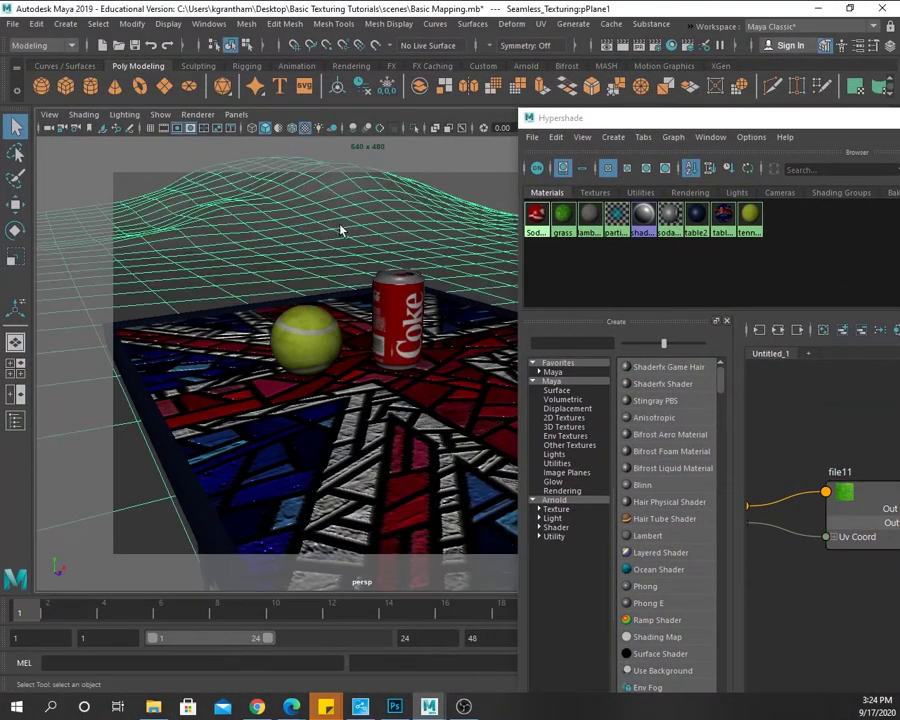
right_click_drag(563, 222, 560, 200)
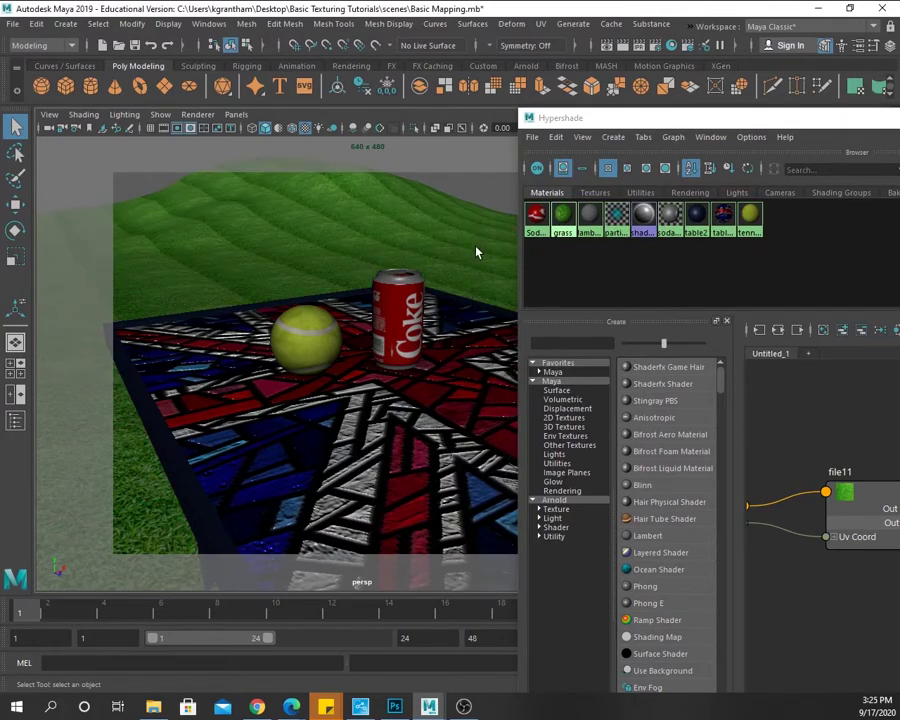
left_click_drag(203, 302, 326, 189, "alt")
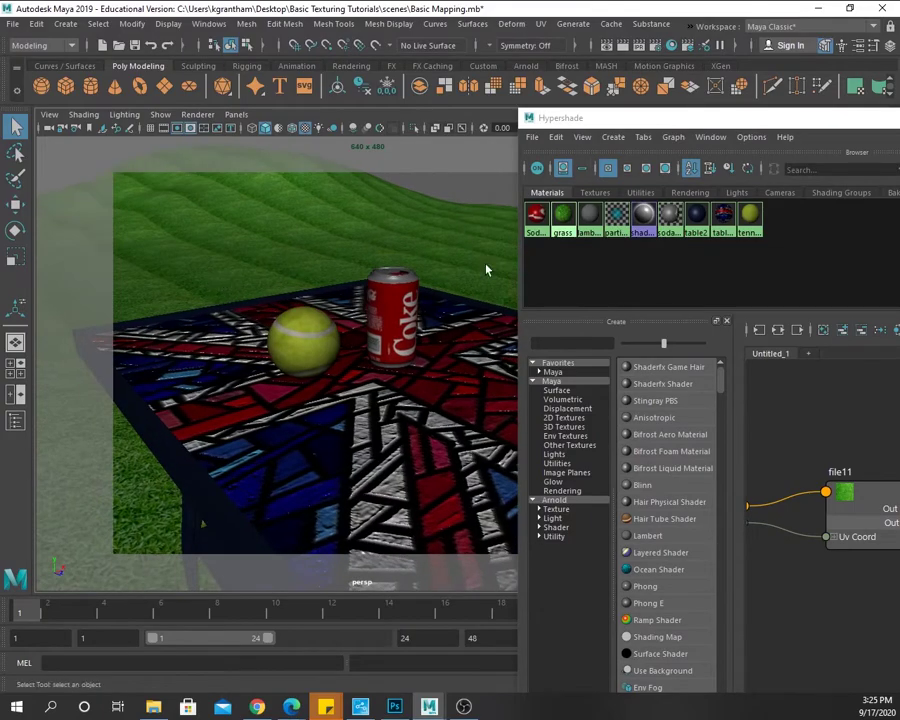
left_click_drag(341, 258, 372, 336, "alt")
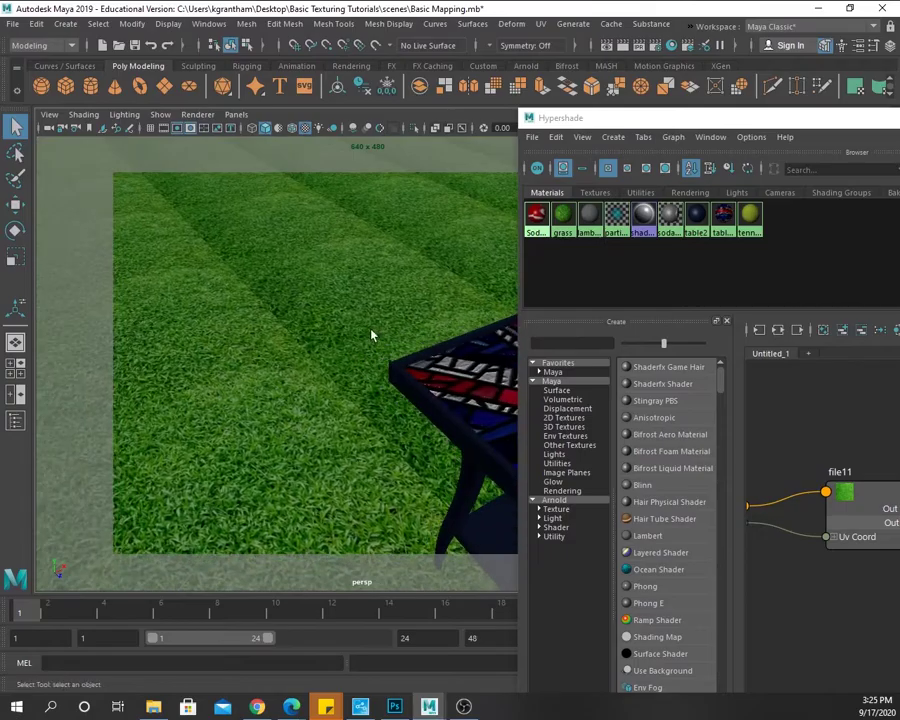
- Select the grass-covered ground plane, check its texture seams near and far, and apply a planar UV projection to it
left_click(338, 297)
left_click_drag(338, 297, 295, 349, "alt")
left_click_drag(418, 289, 432, 452, "alt")
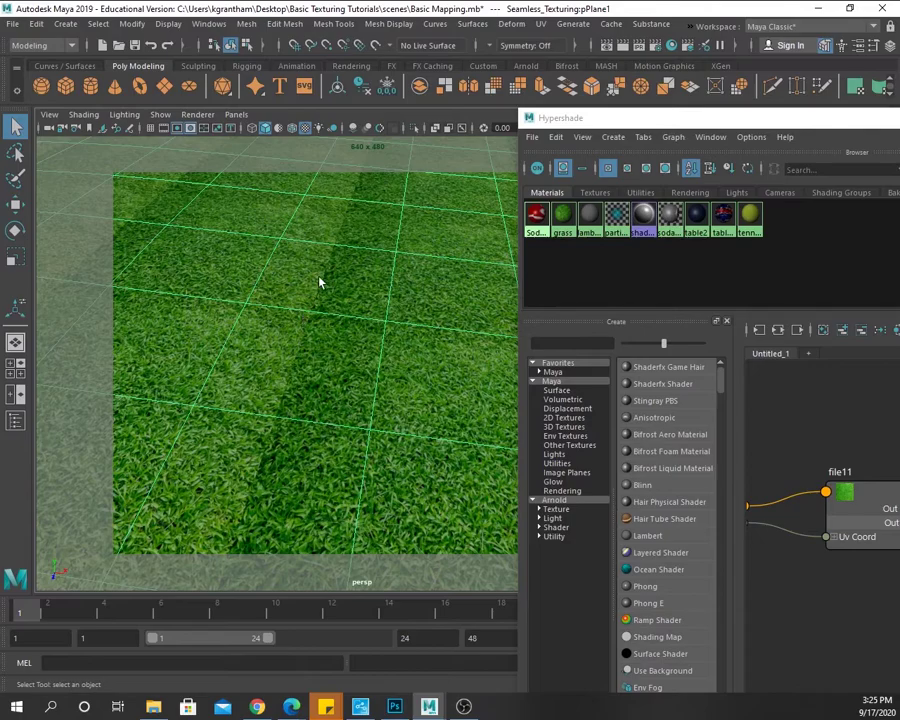
left_click_drag(396, 380, 228, 314, "alt")
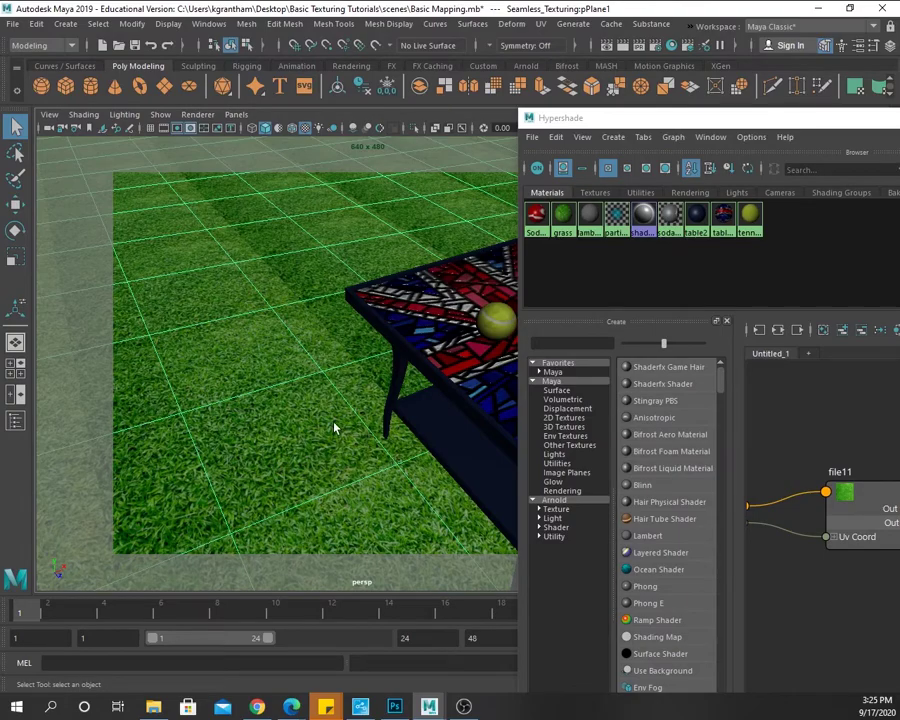
right_click_drag(333, 451, 300, 440, "alt")
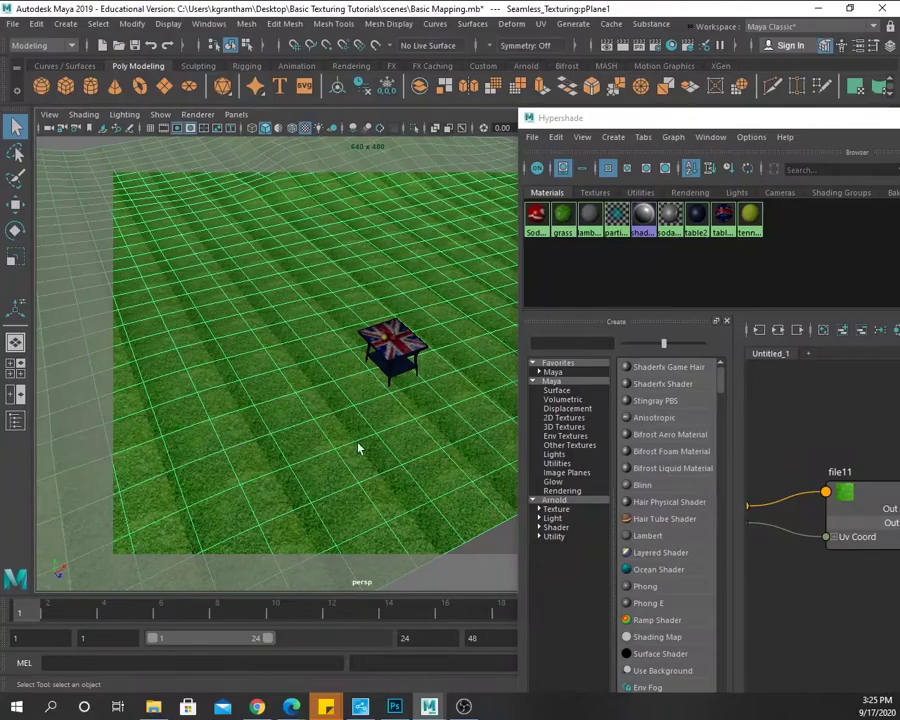
left_click_drag(422, 438, 293, 426, "alt")
right_click_drag(293, 426, 420, 440, "alt")
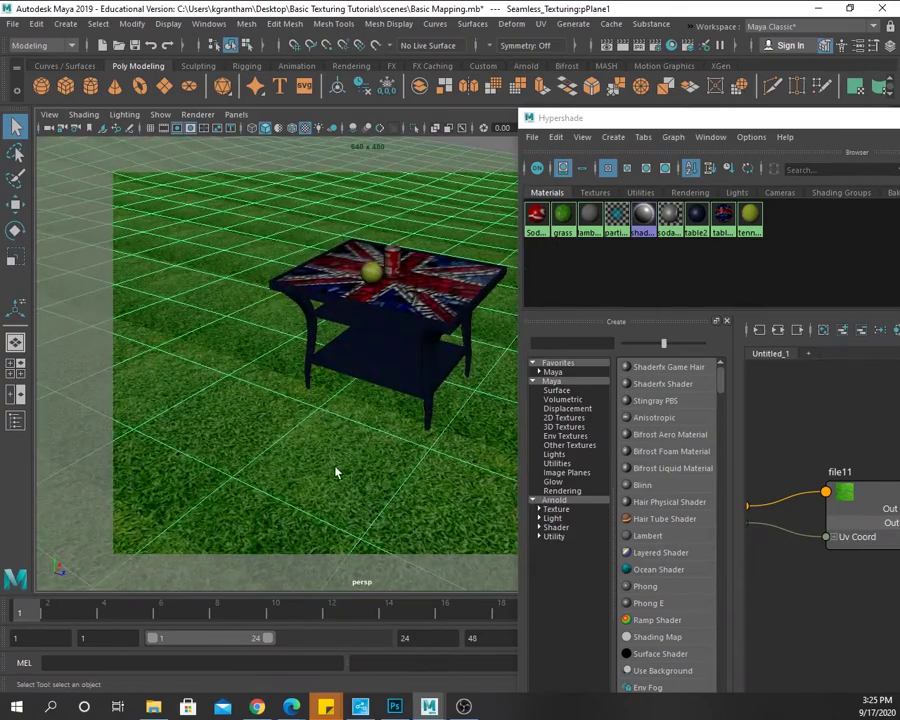
left_click(540, 23)
left_click(568, 193)
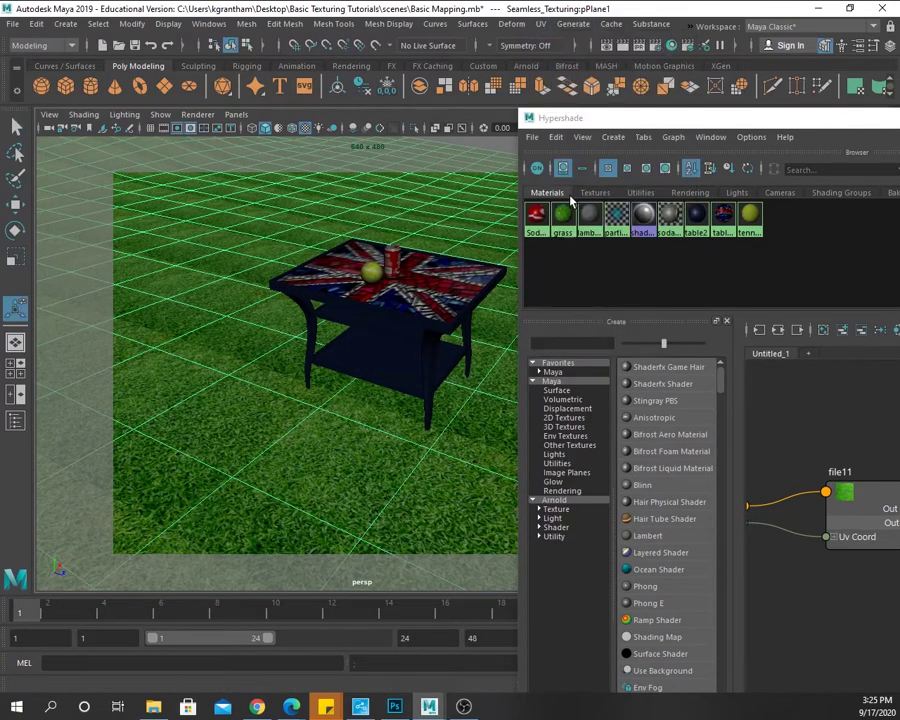
- Scale the ground plane's planar UV projection down uniformly to about 19.45 so the grass pattern repeats at a smaller size
scroll(315, 478, "down", 5)
left_click_drag(462, 441, 263, 430, "alt")
left_click_drag(287, 325, 402, 426, "alt")
right_click_drag(402, 426, 622, 500, "alt")
left_click_drag(622, 500, 346, 494, "alt")
right_click_drag(346, 494, 397, 497, "alt")
left_click_drag(397, 497, 405, 503, "alt")
right_click_drag(281, 422, 361, 498, "alt")
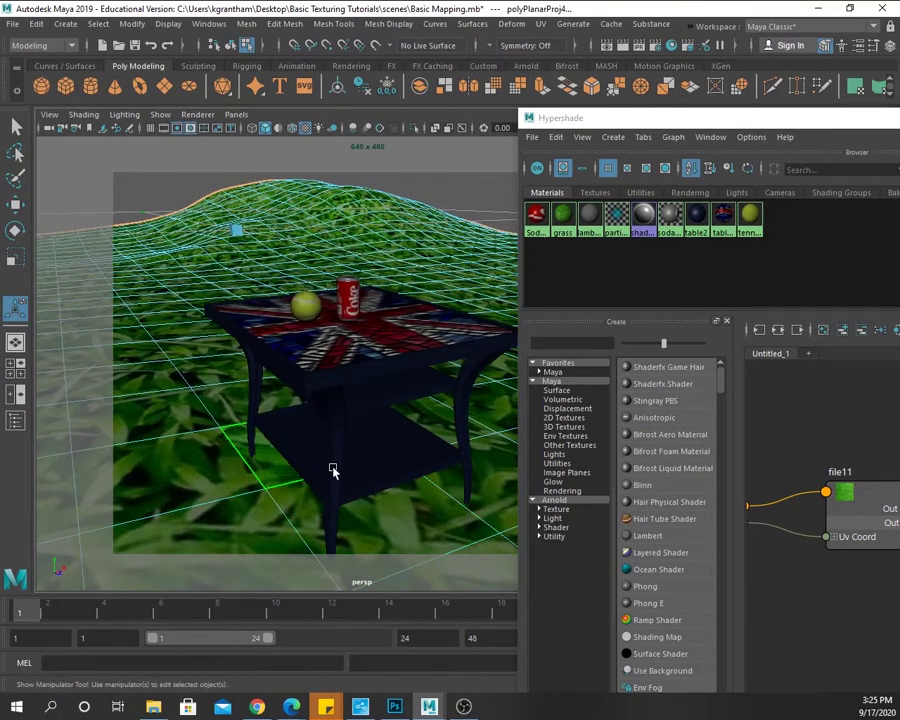
right_click_drag(396, 464, 287, 482, "alt")
left_click_drag(287, 482, 302, 457, "alt")
mouse_move(302, 457)
right_mouse_down("alt")
mouse_move(338, 438)
mouse_move(297, 372)
right_mouse_up("alt")
mouse_move(297, 372)
left_mouse_down("alt")
mouse_move(195, 230)
mouse_move(356, 352)
mouse_move(176, 512)
left_mouse_up("alt")
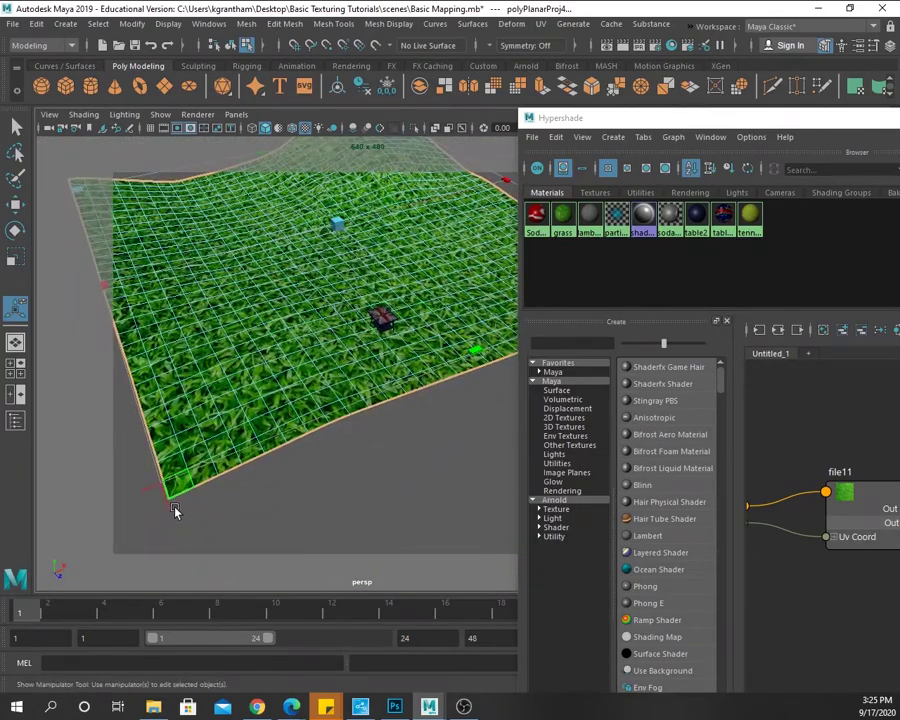
mouse_move(412, 358)
left_mouse_down("alt")
mouse_move(426, 313)
mouse_move(398, 255)
mouse_move(346, 279)
mouse_move(343, 267)
mouse_move(342, 278)
left_mouse_up("alt")
key("ctrl+z")
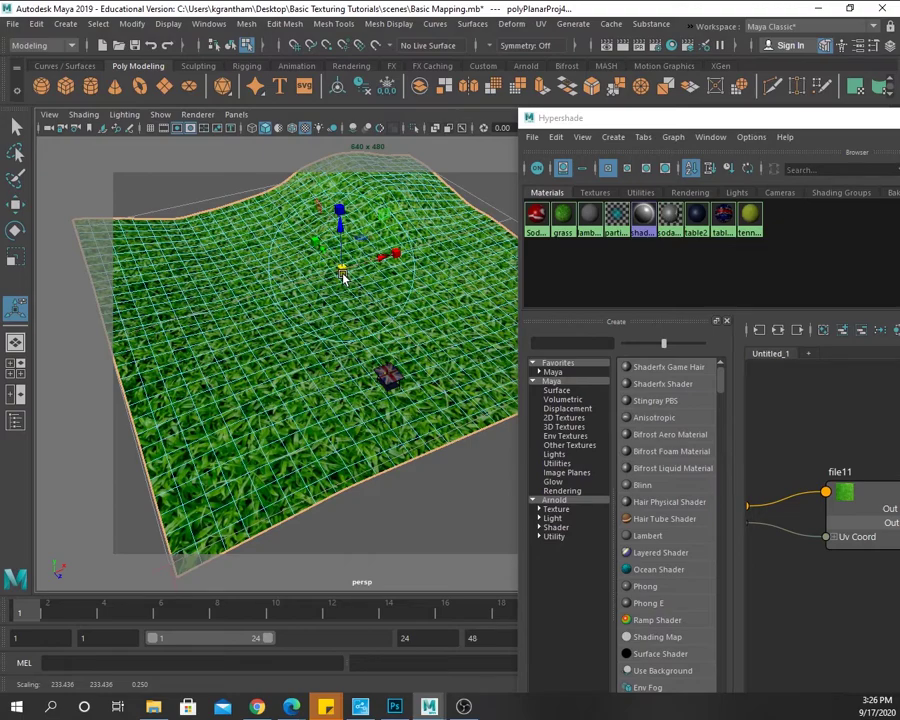
left_click_drag(342, 278, 307, 286)
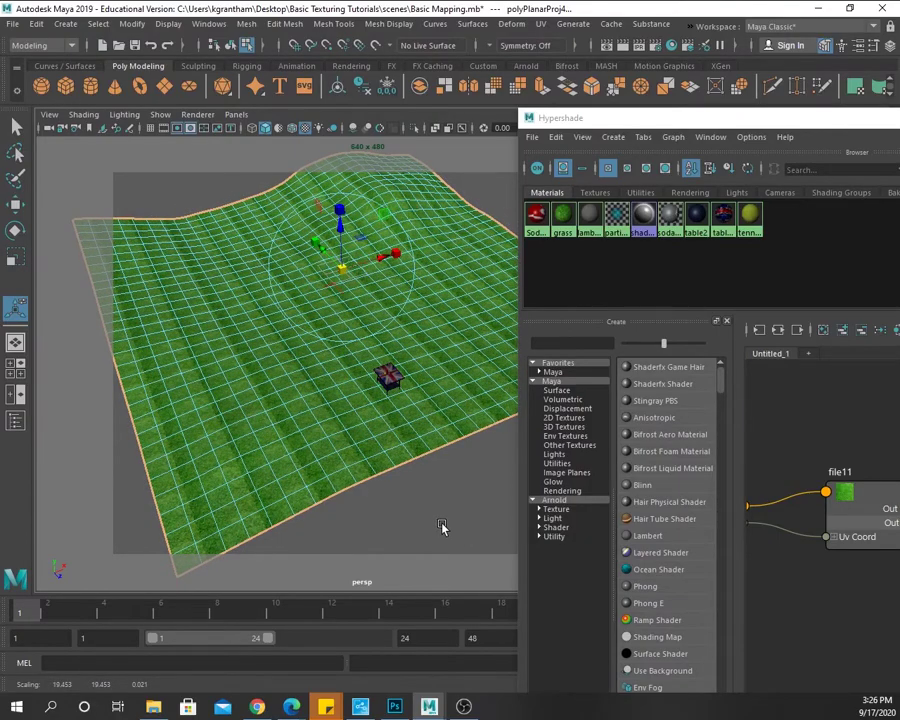
- Compare the grass size with the table and shrink the planar projection further, to about 15.56
mouse_move(428, 502)
left_mouse_down("alt")
mouse_move(460, 494)
mouse_move(424, 482)
left_mouse_up("alt")
right_click_drag(424, 482, 669, 549, "alt")
left_click_drag(669, 549, 335, 478, "alt")
right_click_drag(335, 478, 421, 507, "alt")
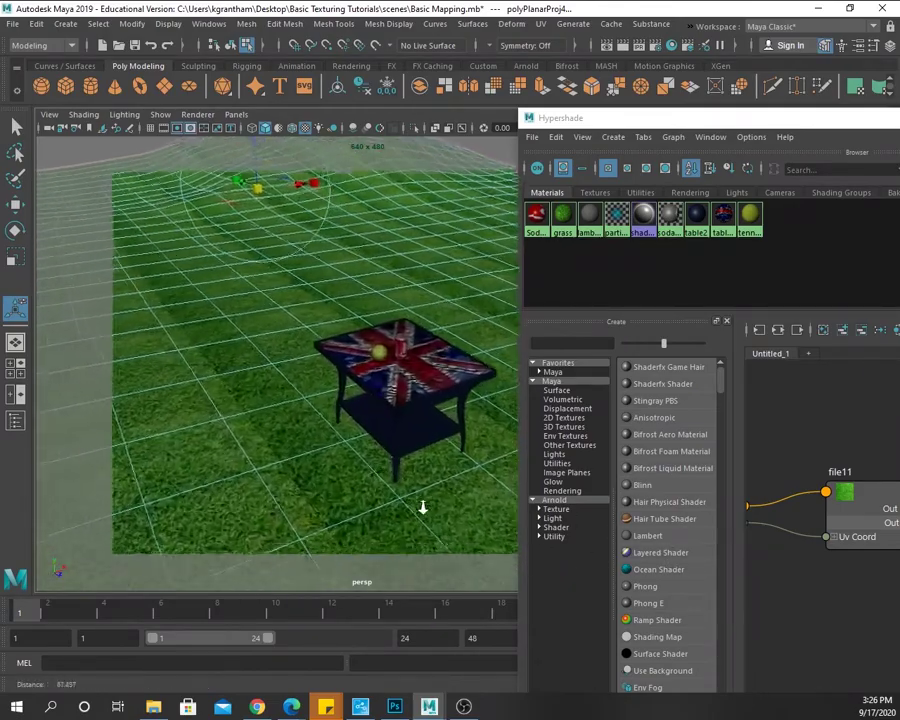
left_click_drag(421, 507, 452, 516, "alt")
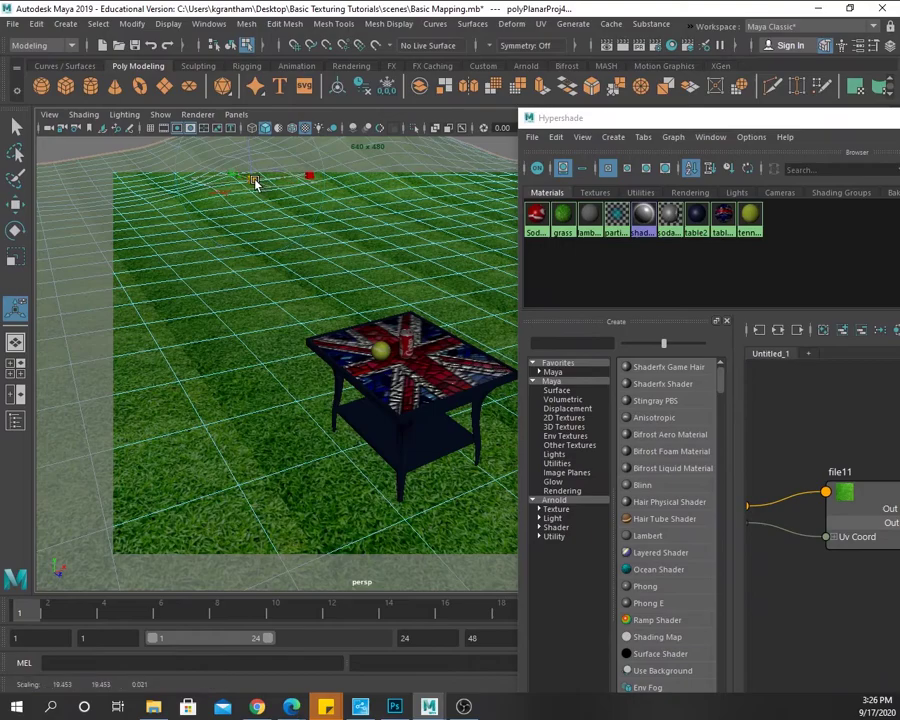
left_click_drag(255, 183, 248, 184)
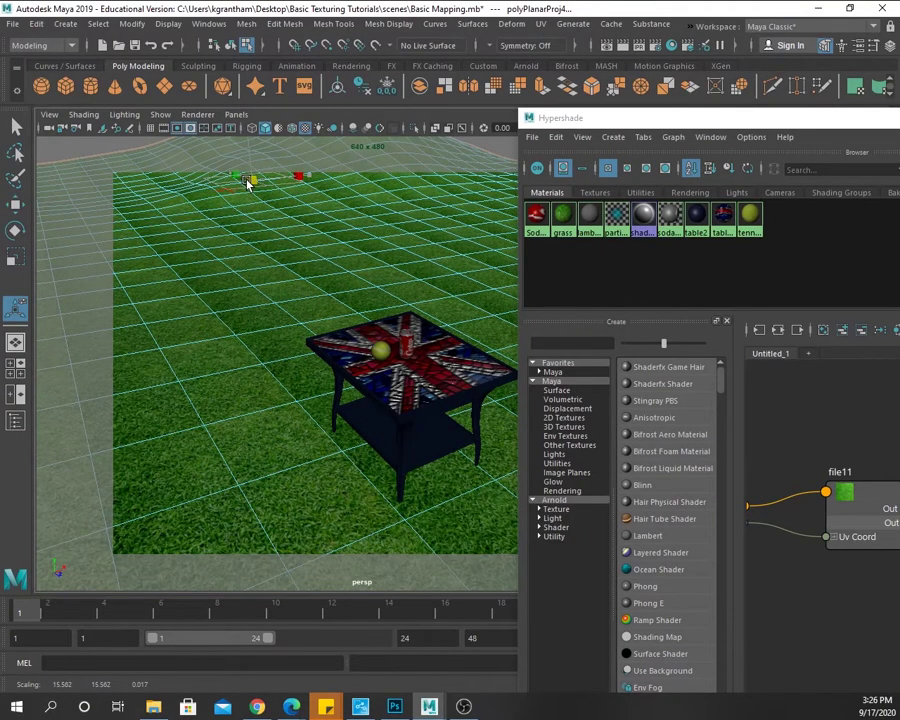
key("F11")
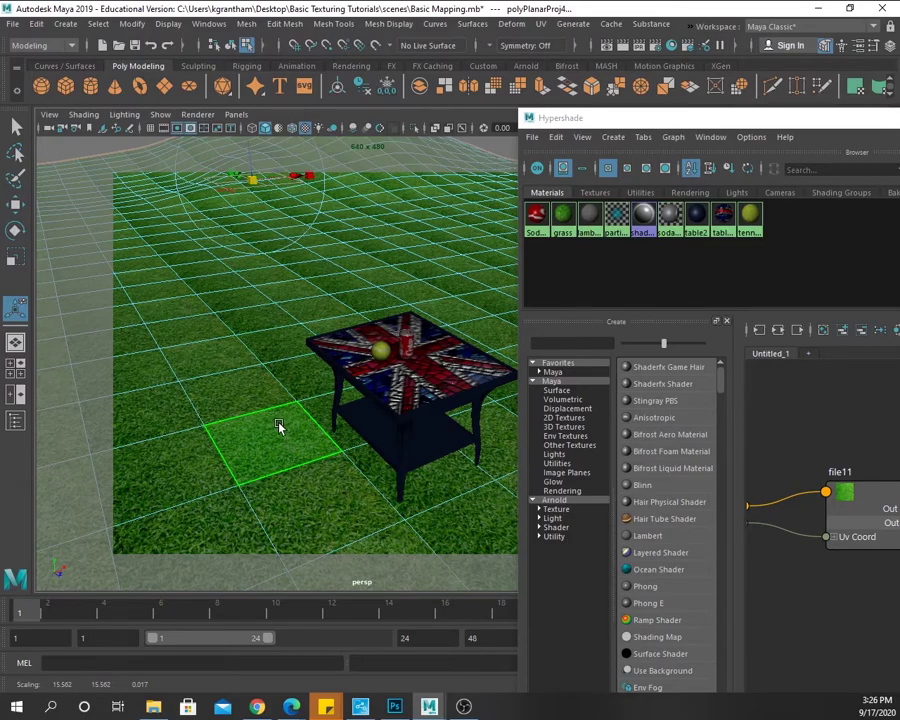
- Examine the grass tiling up close, returning the ground plane to object mode and deselecting it to inspect the repeating seams
right_click_drag(281, 424, 366, 376, "alt")
left_click_drag(366, 376, 364, 426, "alt")
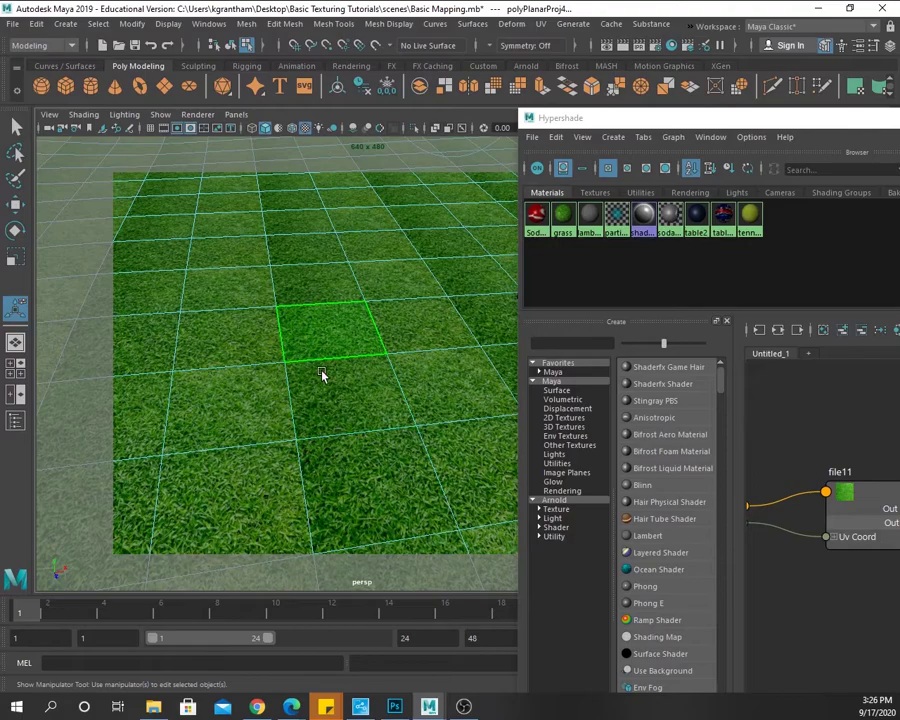
left_click_drag(290, 322, 331, 376, "alt")
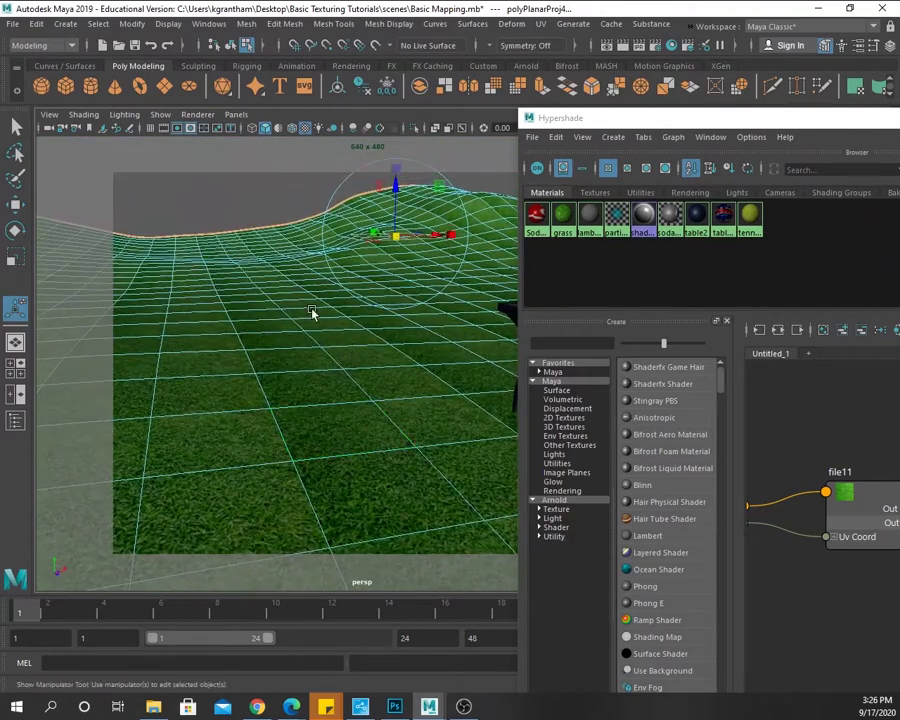
left_click(290, 300)
right_click(290, 298)
left_click(341, 277)
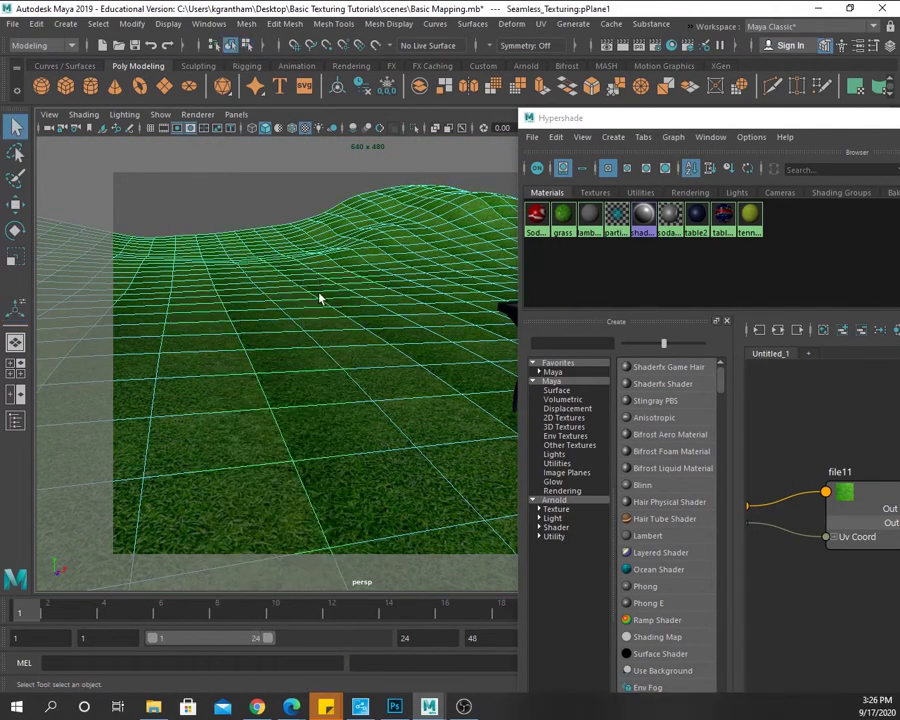
left_click(211, 213)
mouse_move(325, 394)
left_mouse_down("alt")
mouse_move(362, 386)
mouse_move(316, 400)
mouse_move(247, 392)
mouse_move(331, 397)
left_mouse_up("alt")
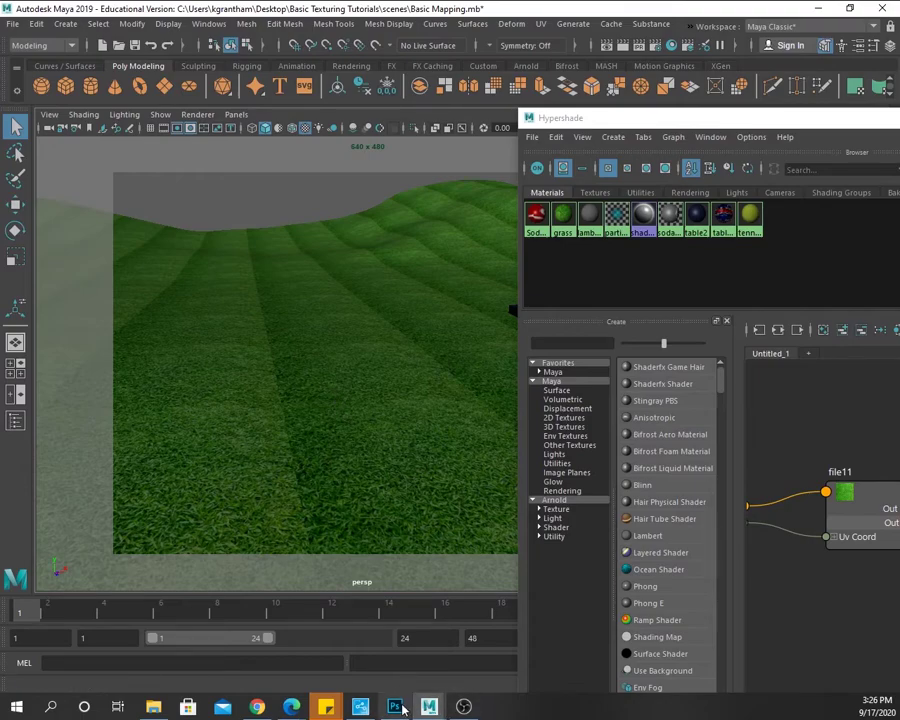
- Switch to Photoshop and open grass.jpeg from the sourceimages folder of Basic Texturing Tutorials
mouse_move(395, 710)
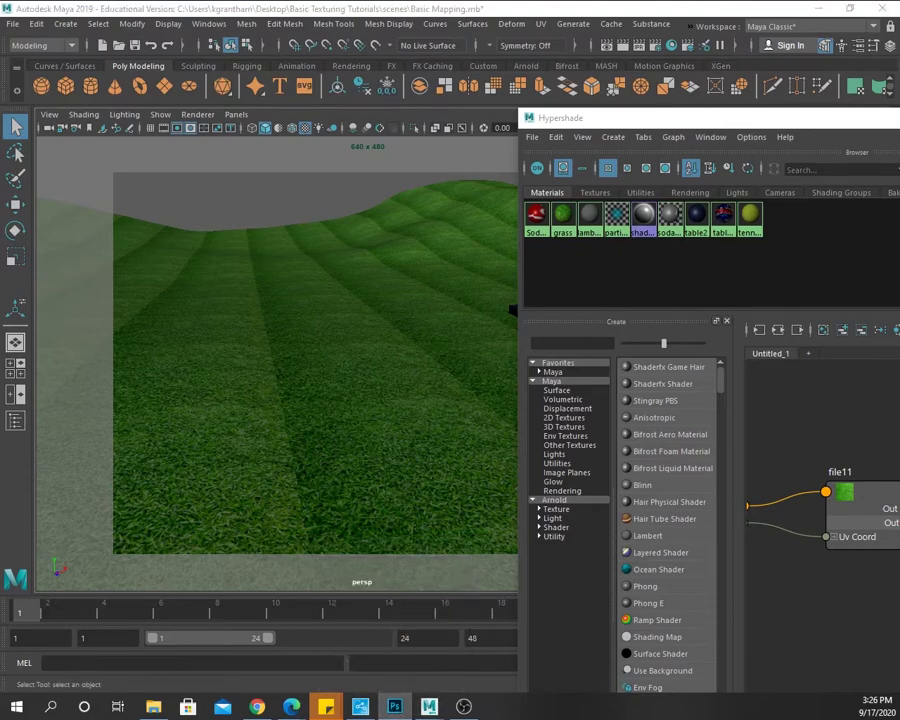
key("alt+Tab")
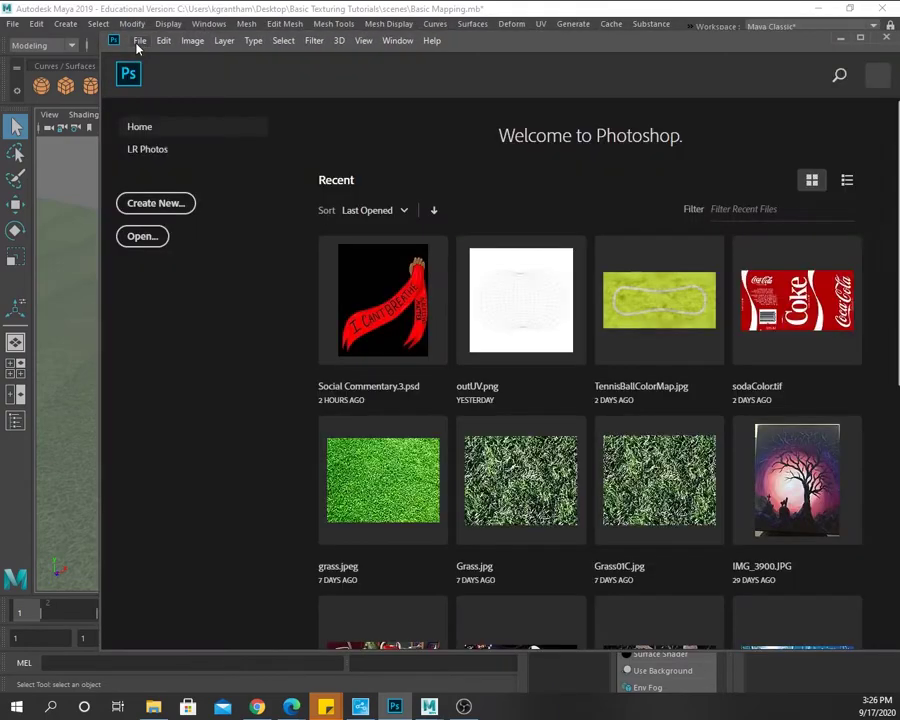
left_click(142, 236)
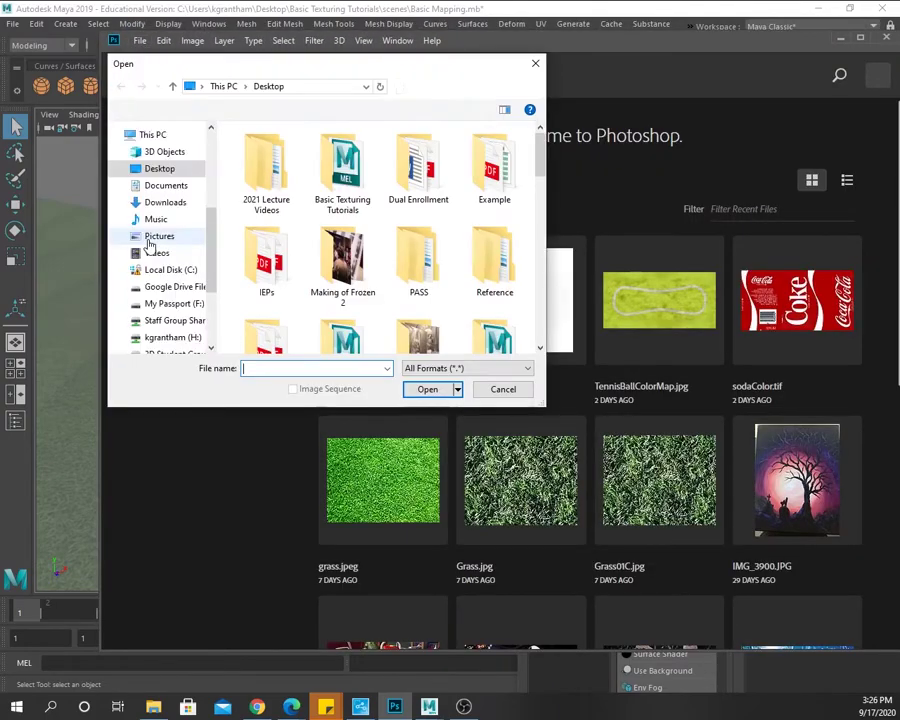
scroll(440, 300, "down", 2)
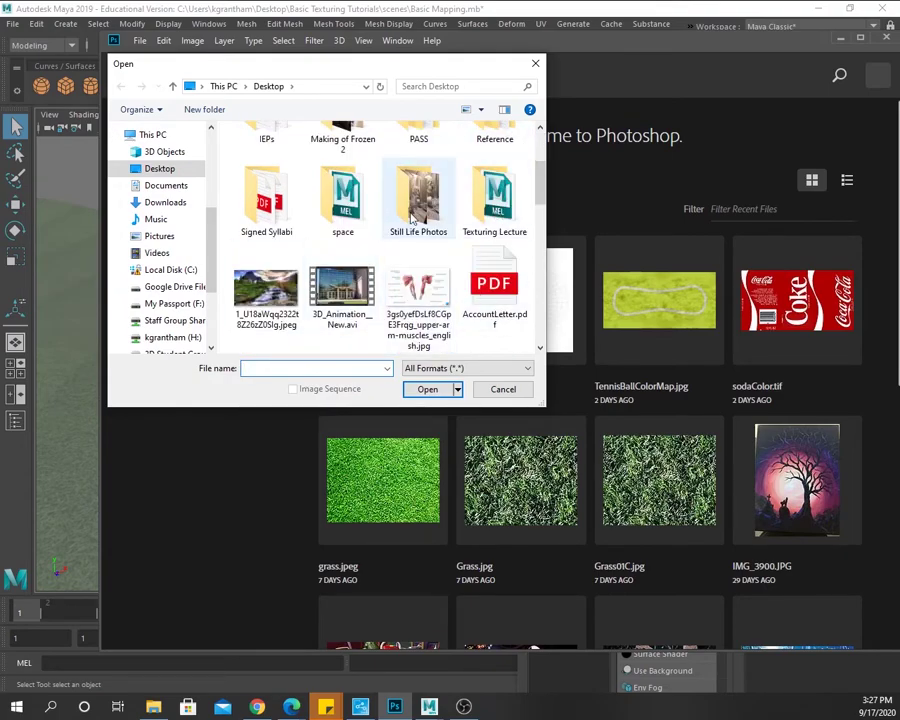
scroll(410, 218, "up", 2)
double_click(343, 168)
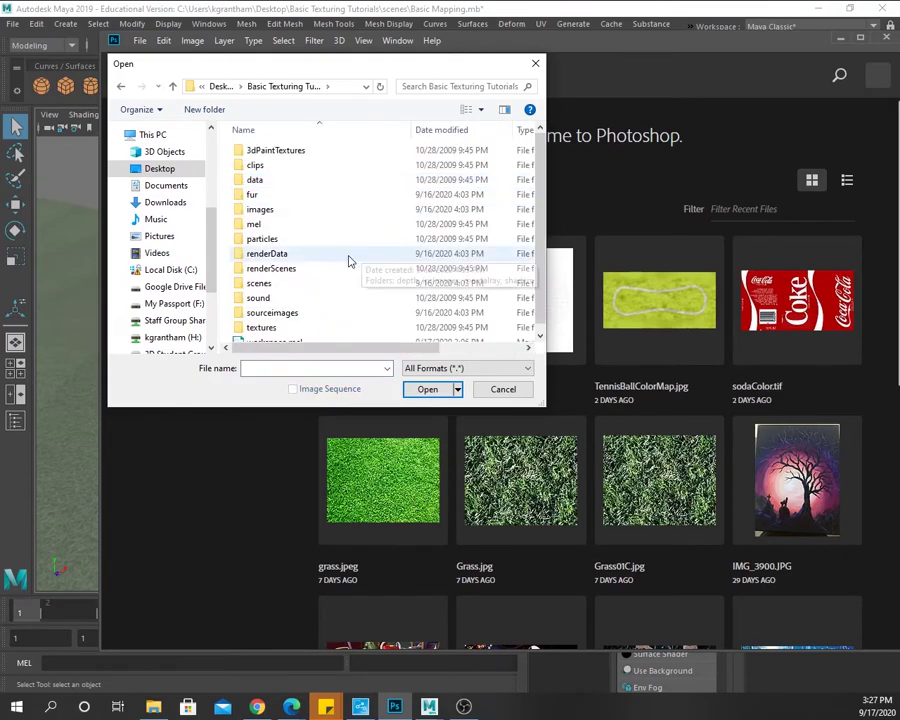
scroll(334, 272, "down", 1)
double_click(275, 304)
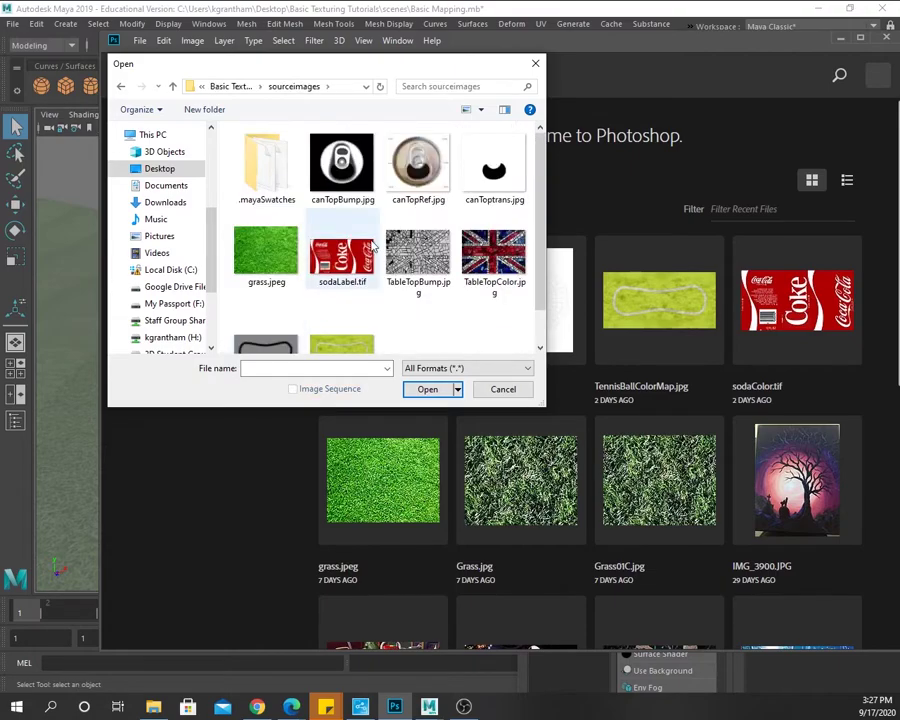
left_click(266, 252)
left_click(428, 390)
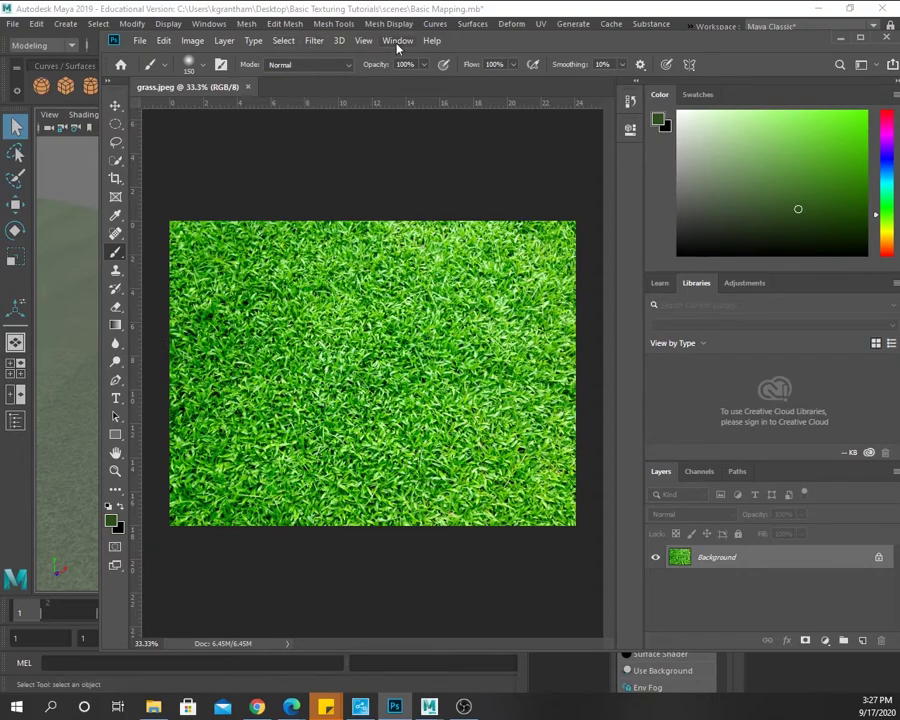
- Apply the Offset filter to the grass image with 715 pixels right, 916 pixels down and Wrap Around for undefined areas
mouse_move(488, 54)
left_mouse_down()
mouse_move(618, 65)
mouse_move(497, 52)
left_mouse_up()
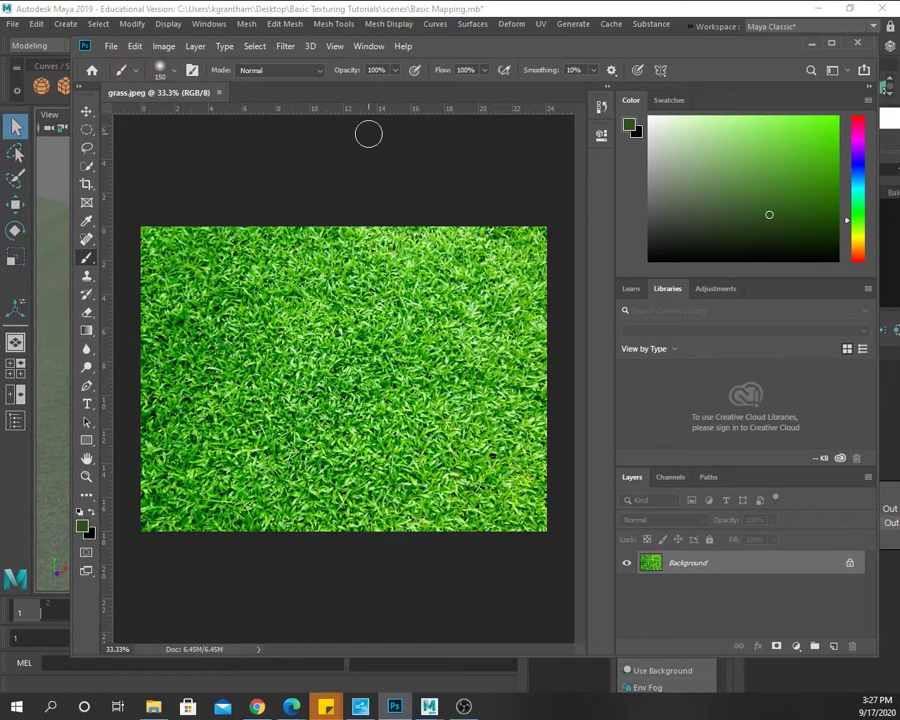
left_click(285, 46)
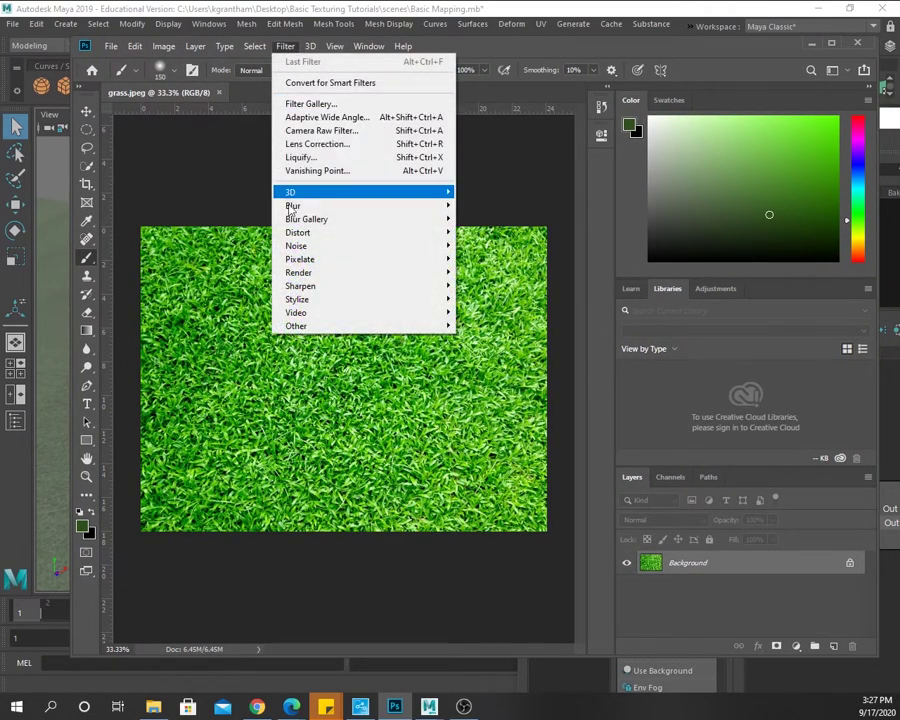
mouse_move(442, 325)
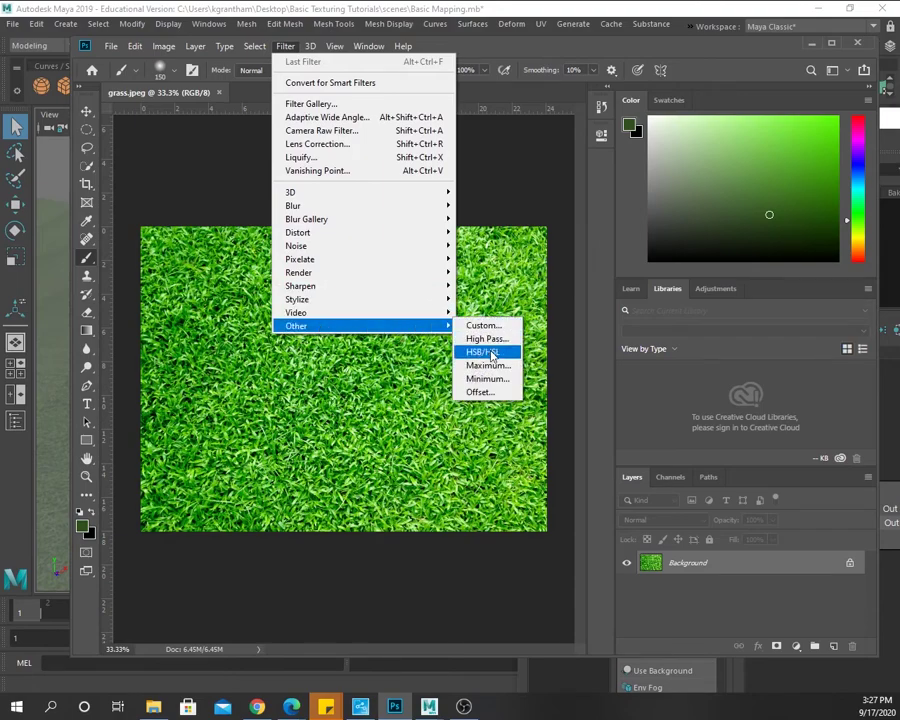
left_click(480, 392)
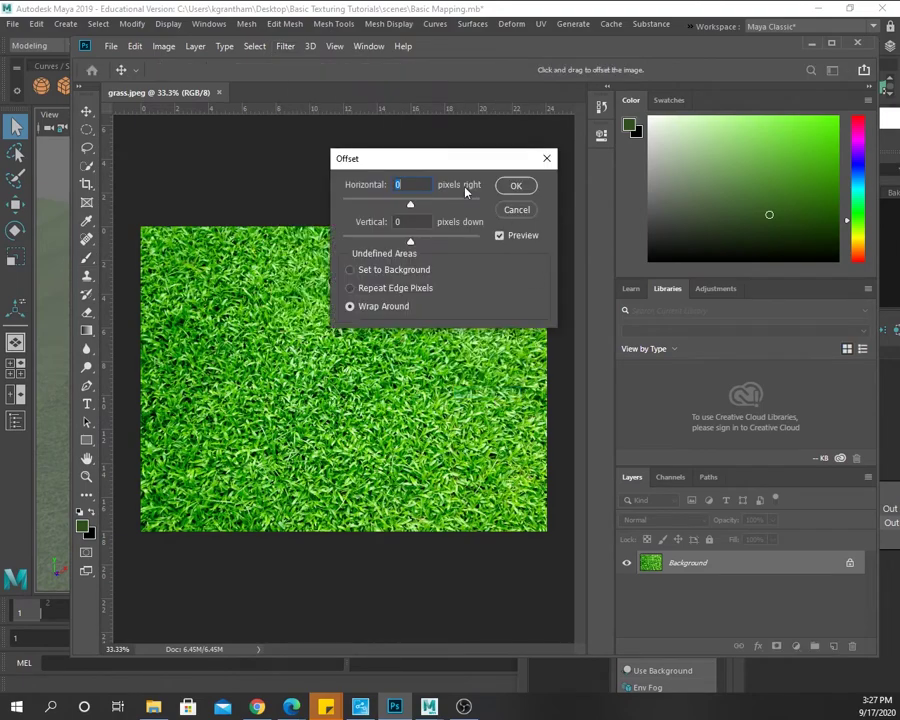
left_click_drag(447, 165, 473, 55)
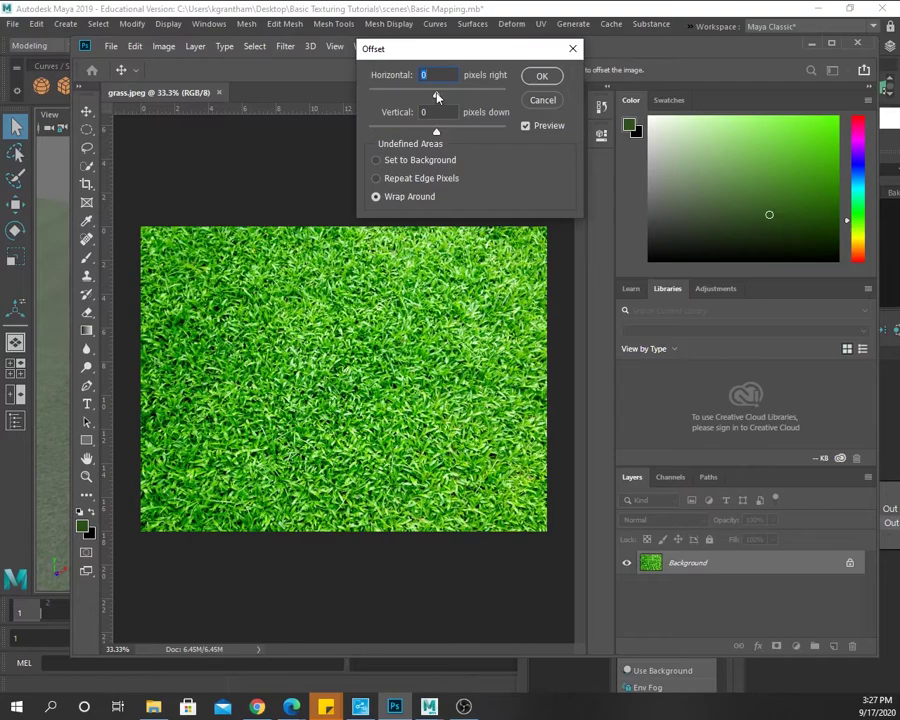
left_click_drag(444, 97, 453, 94)
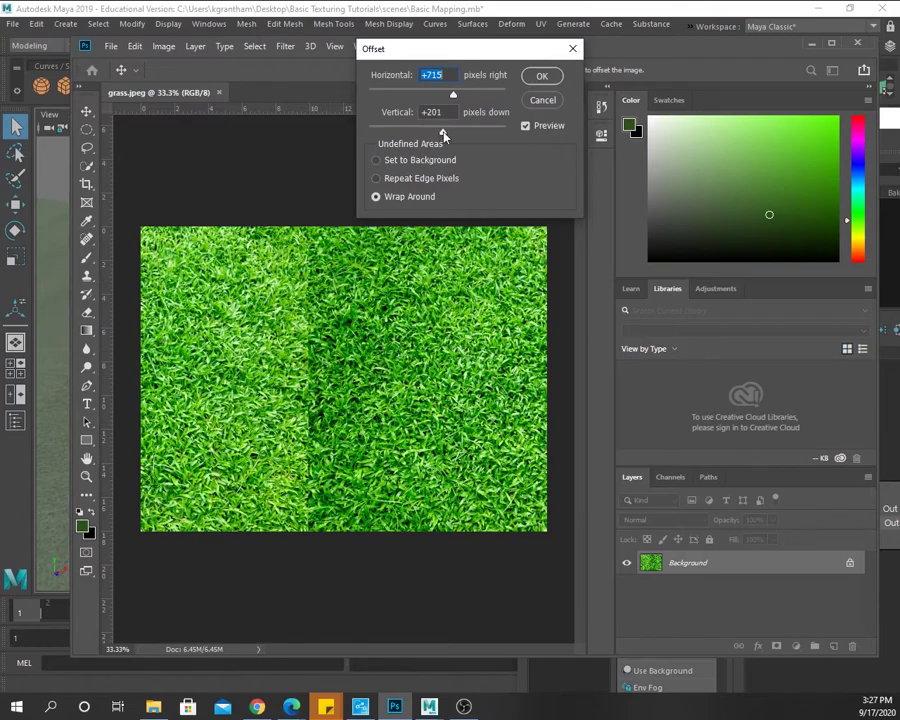
mouse_move(460, 138)
left_mouse_down()
mouse_move(476, 133)
mouse_move(466, 137)
left_mouse_up()
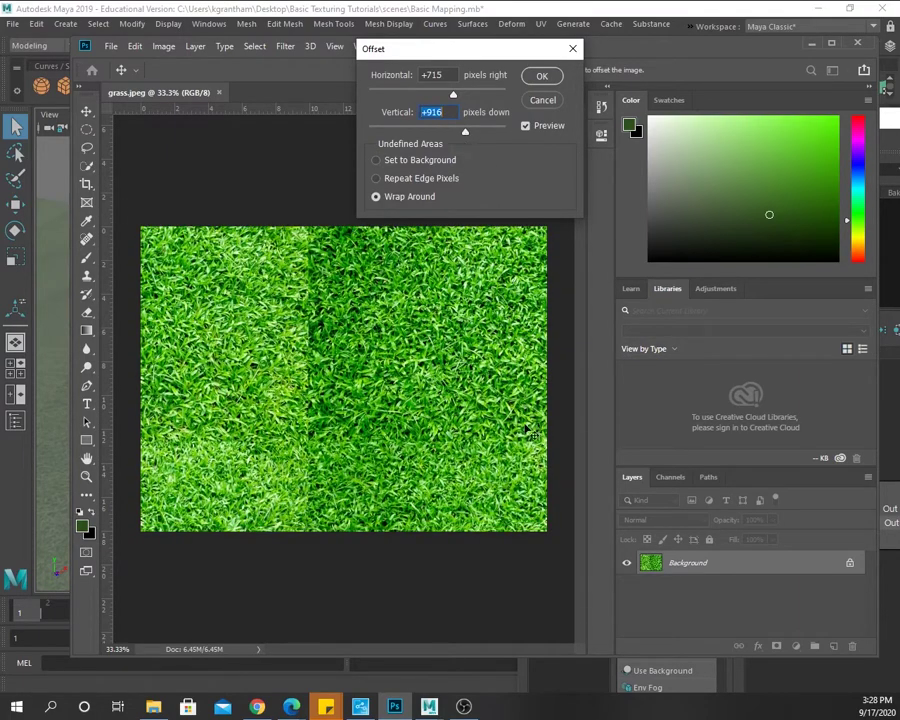
left_click(542, 76)
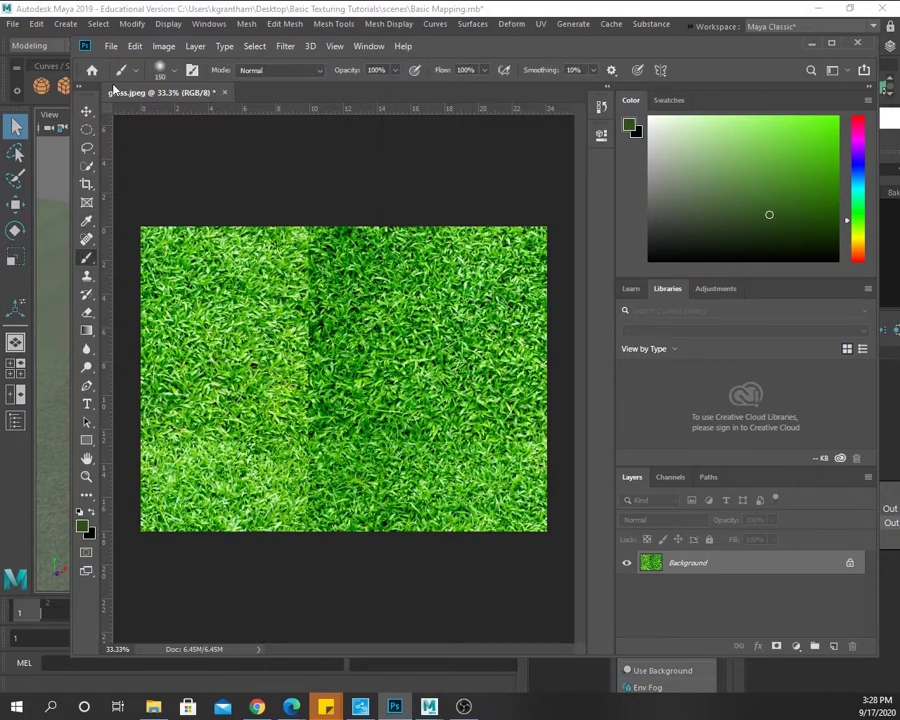
- Blend the vertical and horizontal seams of the offset grass image using the Clone Stamp with a soft 100-pixel brush
left_click(87, 278)
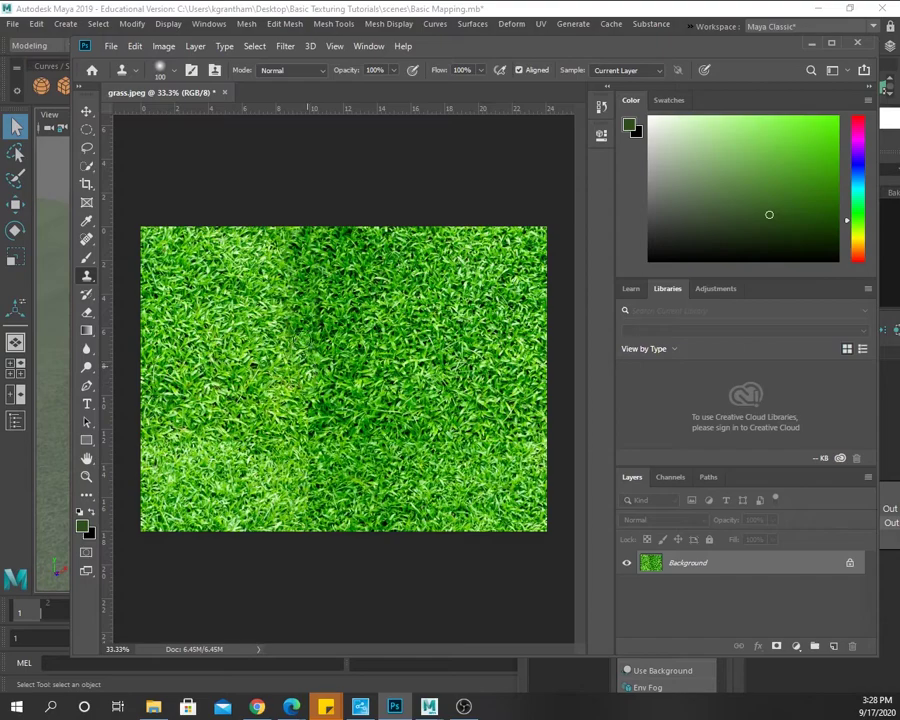
mouse_move(222, 255)
left_mouse_down()
mouse_move(218, 296)
mouse_move(226, 234)
left_mouse_up()
mouse_move(305, 335)
left_mouse_down()
mouse_move(289, 322)
mouse_move(293, 298)
mouse_move(340, 352)
mouse_move(332, 379)
mouse_move(362, 378)
mouse_move(246, 268)
mouse_move(230, 285)
mouse_move(224, 280)
mouse_move(232, 311)
mouse_move(287, 342)
mouse_move(256, 340)
left_mouse_up()
mouse_move(360, 484)
left_mouse_down()
mouse_move(405, 480)
mouse_move(372, 436)
mouse_move(452, 370)
mouse_move(467, 369)
mouse_move(460, 440)
mouse_move(519, 447)
left_mouse_up()
mouse_move(435, 441)
left_mouse_down()
mouse_move(378, 314)
mouse_move(297, 311)
mouse_move(288, 328)
mouse_move(310, 317)
mouse_move(219, 317)
mouse_move(215, 364)
mouse_move(218, 313)
mouse_move(207, 313)
left_mouse_up()
mouse_move(287, 445)
left_mouse_down()
mouse_move(272, 447)
mouse_move(286, 384)
mouse_move(245, 434)
mouse_move(272, 380)
mouse_move(245, 443)
mouse_move(280, 343)
mouse_move(259, 384)
mouse_move(176, 295)
mouse_move(261, 368)
left_mouse_up()
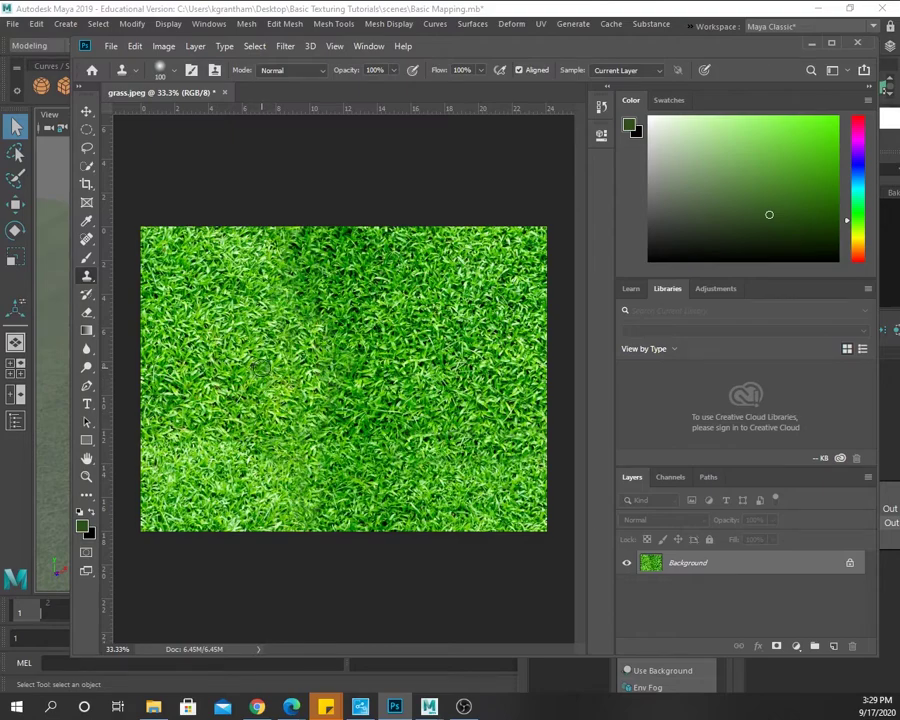
mouse_move(183, 259)
left_mouse_down()
mouse_move(165, 313)
mouse_move(130, 286)
left_mouse_up()
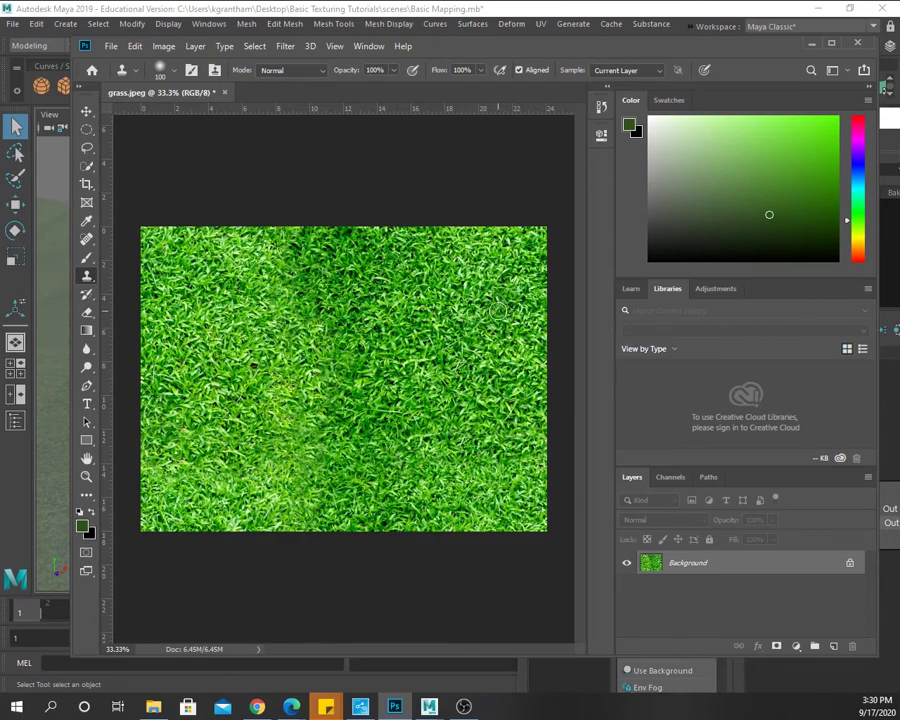
mouse_move(250, 236)
left_mouse_down()
mouse_move(232, 234)
mouse_move(228, 249)
mouse_move(273, 243)
mouse_move(242, 220)
mouse_move(205, 210)
mouse_move(203, 218)
left_mouse_up()
mouse_move(188, 259)
left_mouse_down()
mouse_move(218, 262)
mouse_move(195, 272)
mouse_move(220, 272)
mouse_move(206, 273)
mouse_move(215, 282)
mouse_move(238, 248)
mouse_move(190, 203)
mouse_move(291, 203)
mouse_move(245, 235)
mouse_move(265, 259)
left_mouse_up()
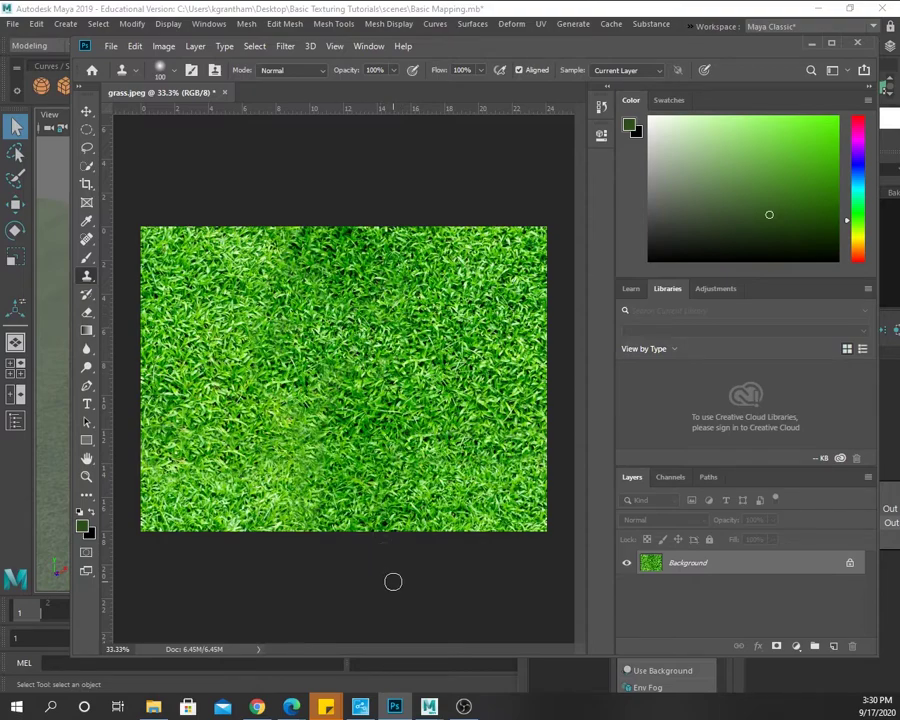
- Save the retouched grass image as grass2.jpeg in the sourceimages folder
left_click(111, 47)
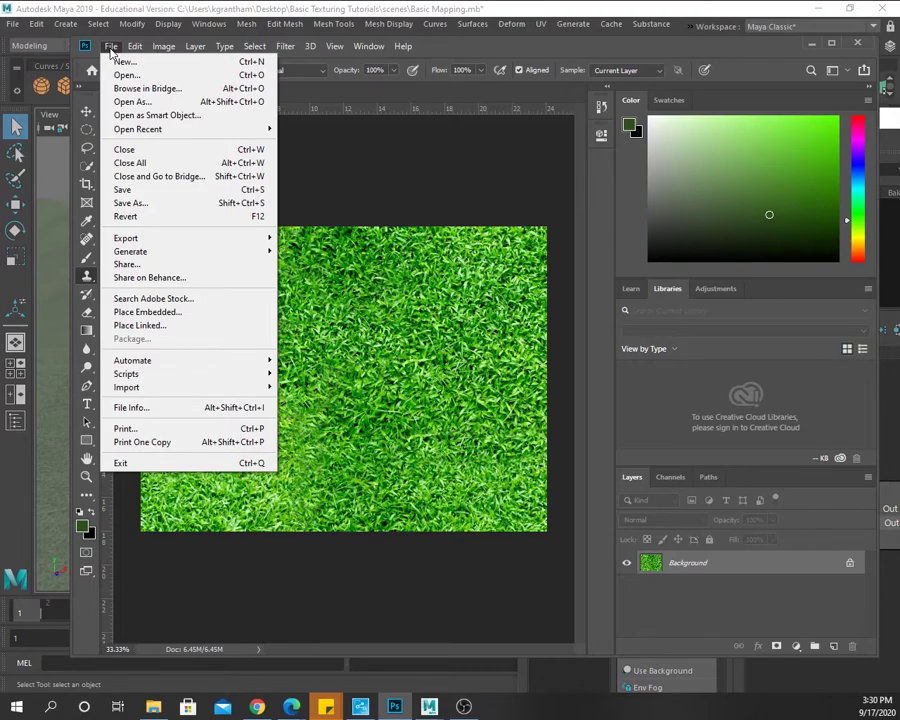
left_click(122, 203)
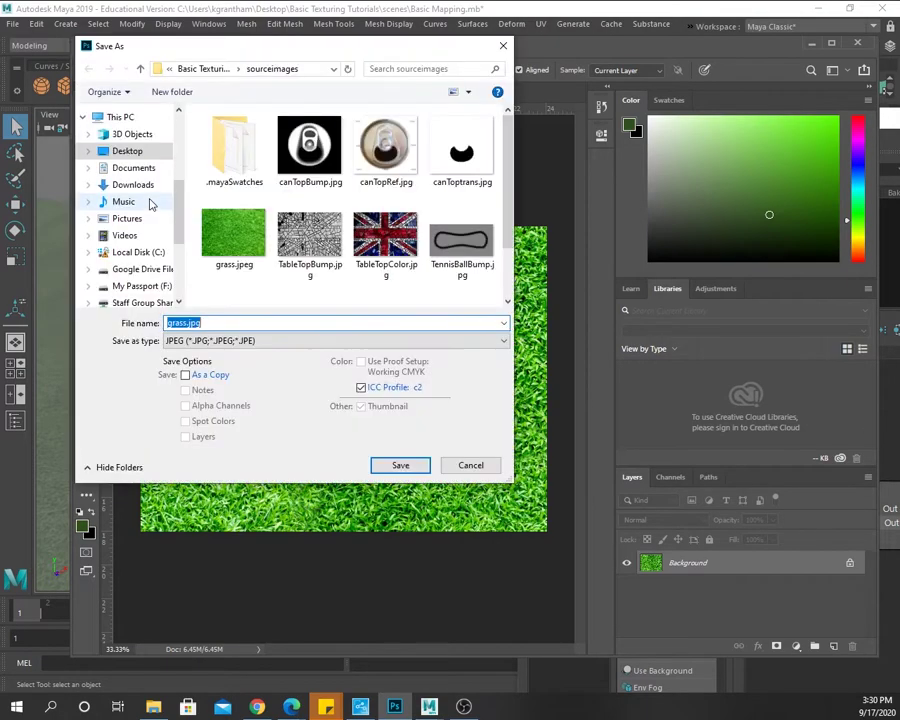
left_click(233, 236)
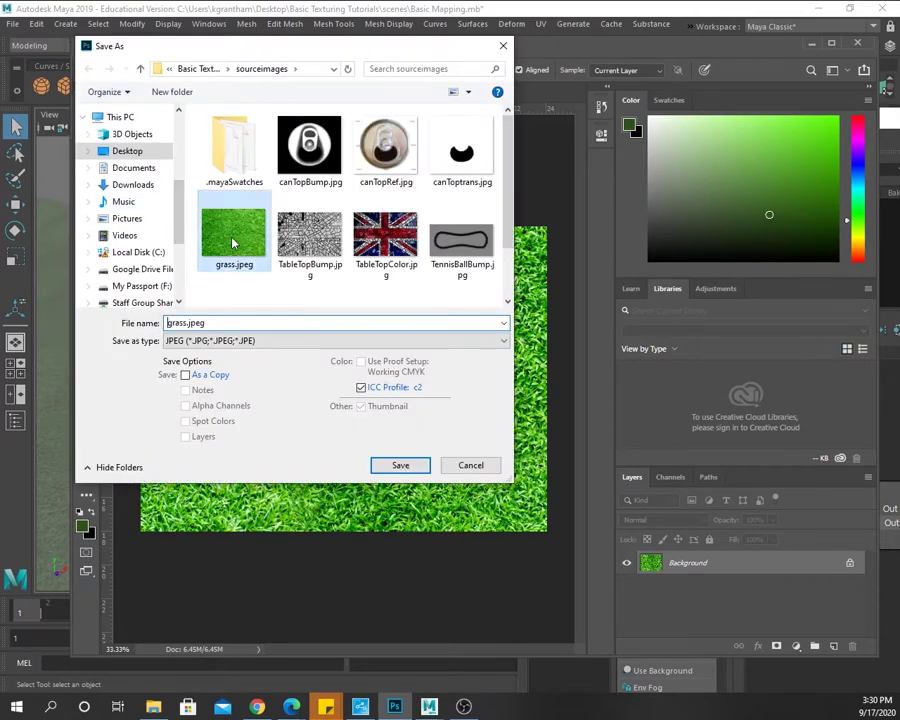
left_click(187, 324)
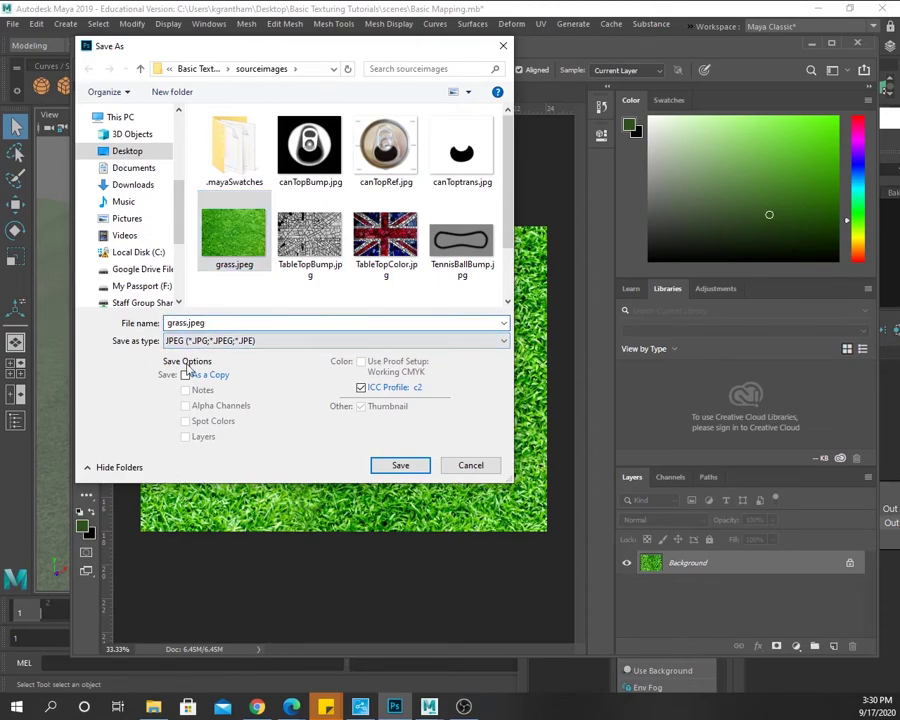
left_click(189, 322)
type("2")
left_click(400, 465)
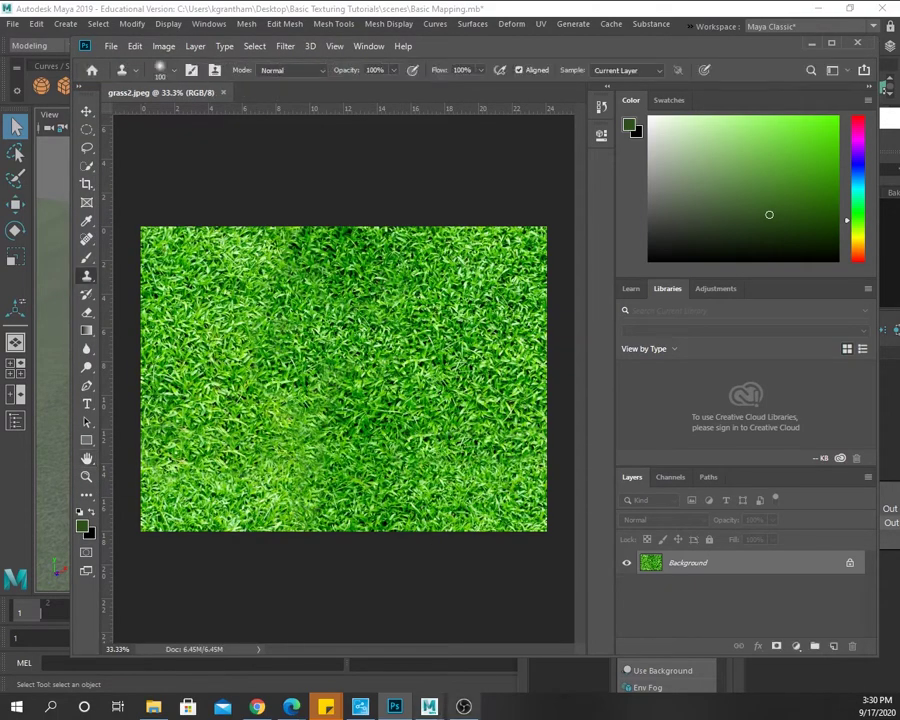
- Switch to Maya and load grass2.jpeg as the color texture image of the grass material in Hypershade
mouse_move(430, 708)
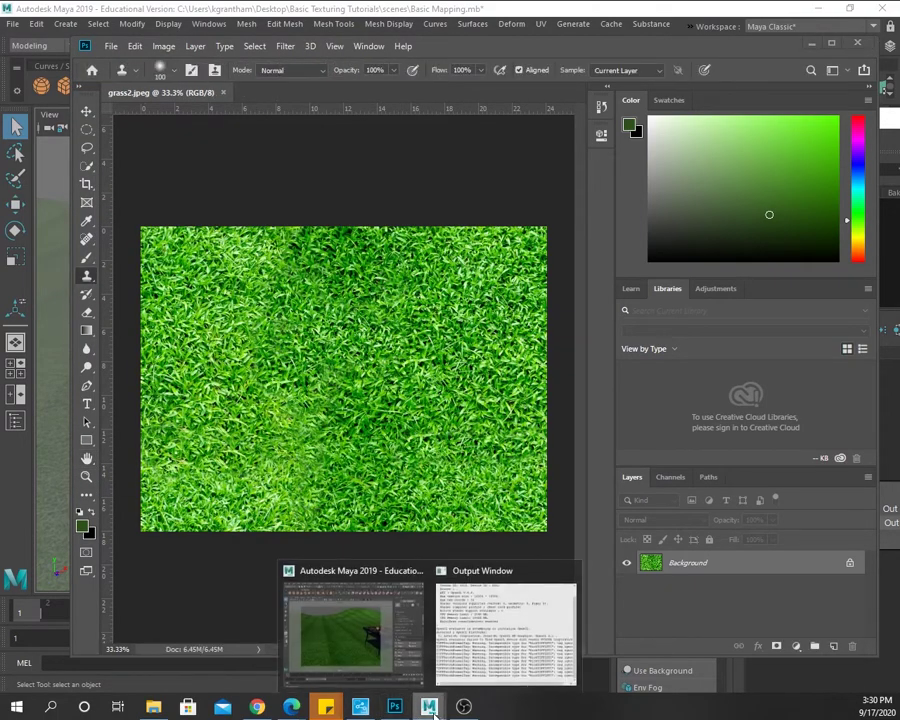
left_click(362, 670)
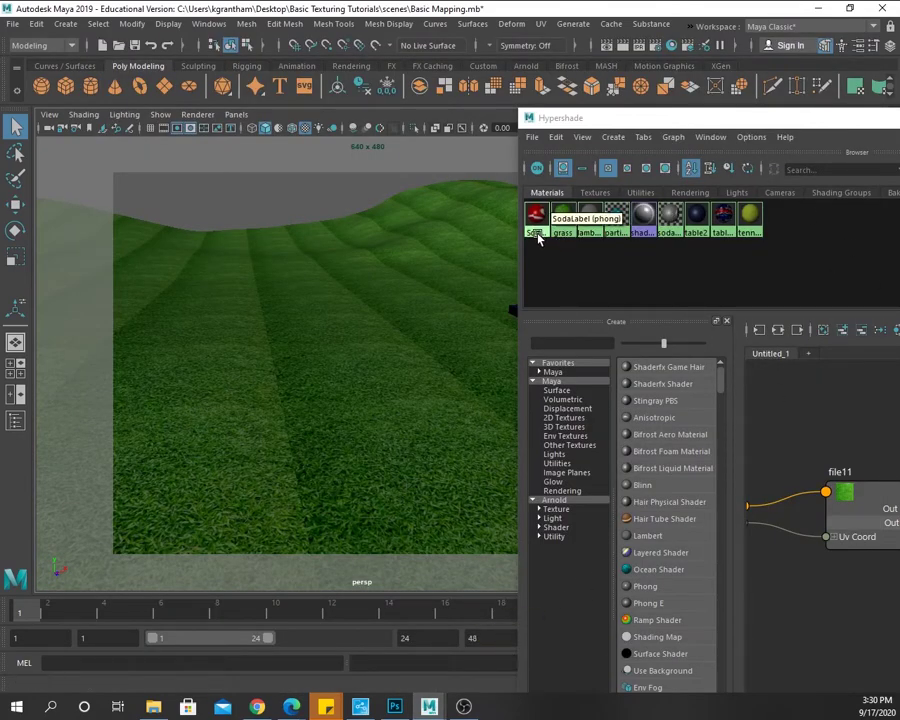
left_click(563, 215)
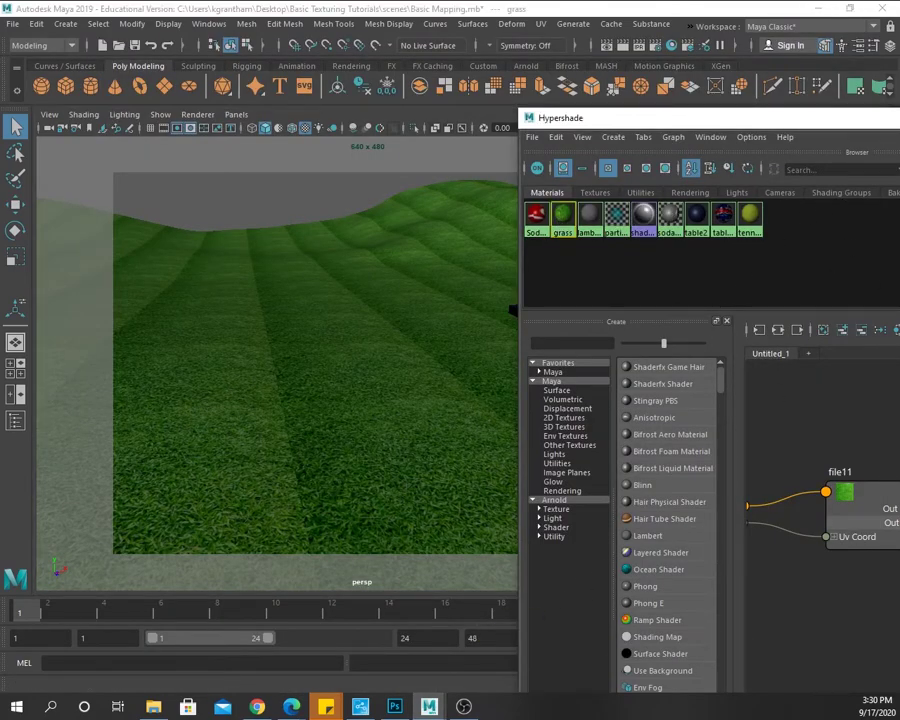
left_click_drag(885, 117, 25, 50)
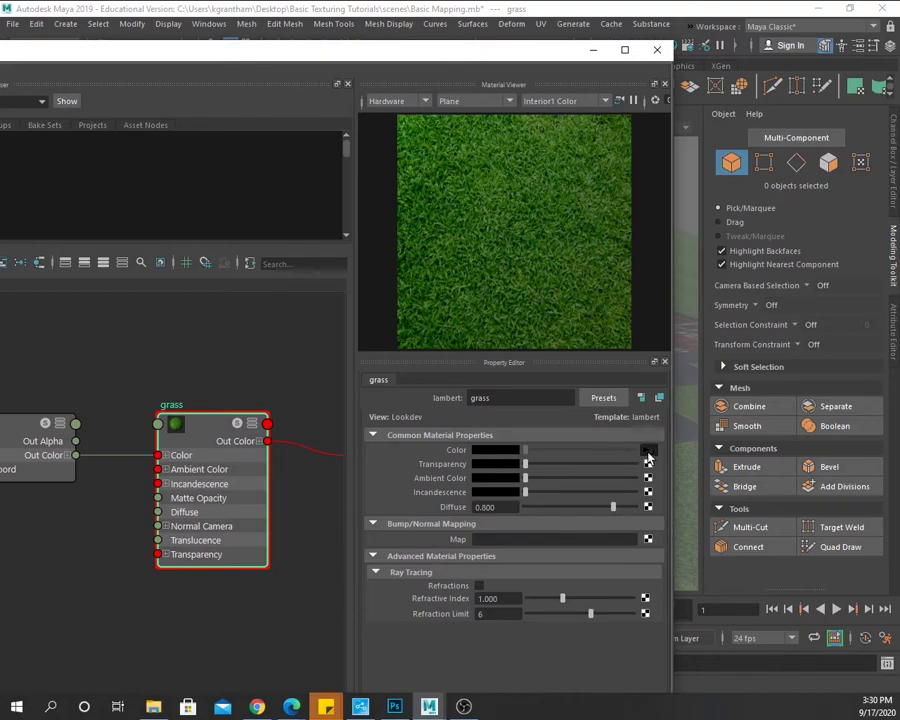
left_click(647, 451)
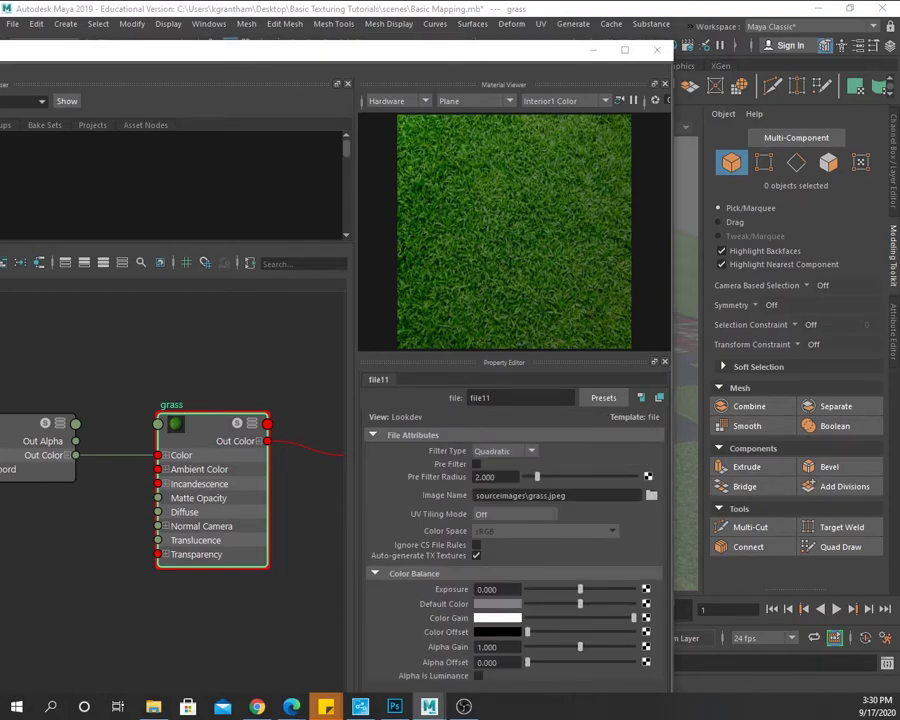
left_click(651, 495)
left_click_drag(250, 168, 128, 152)
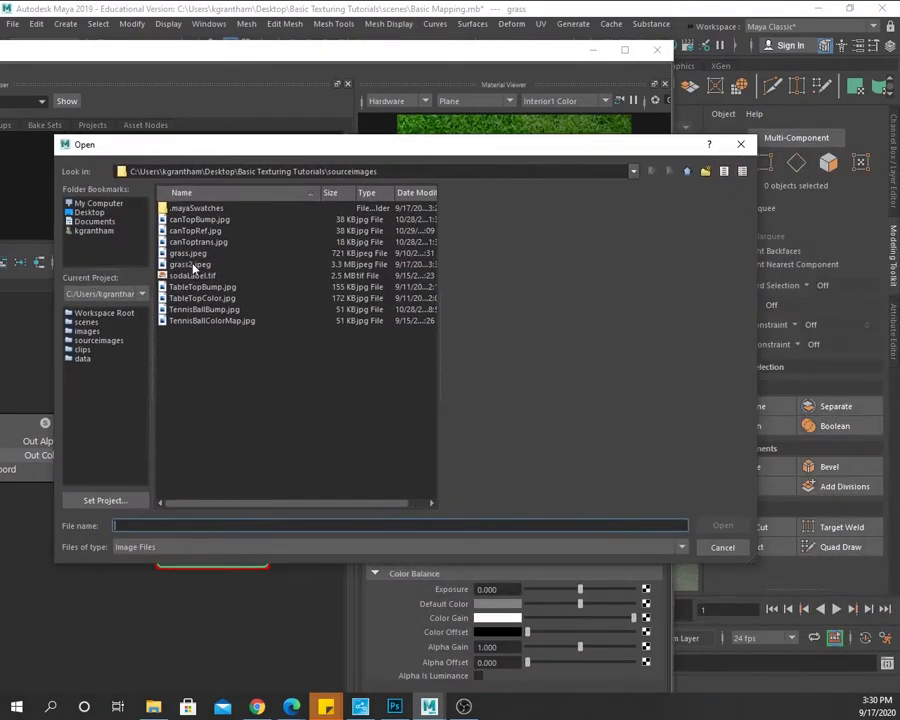
left_click(190, 264)
left_click(718, 525)
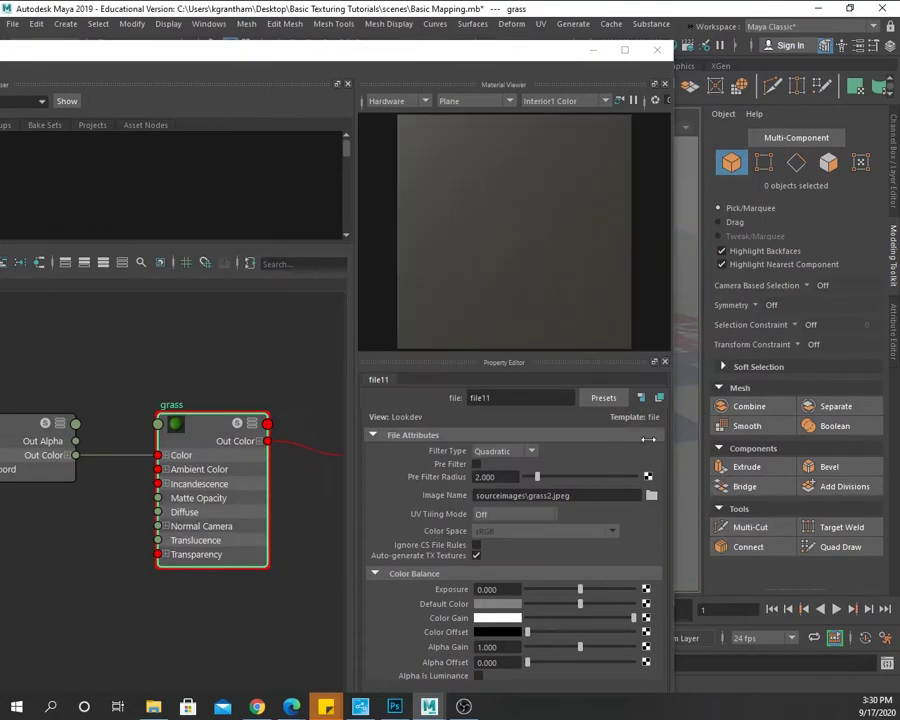
- Examine the new grass tiling across the ground plane, ending on a view that frames the whole table with the can and ball
left_click_drag(346, 54, 739, 239)
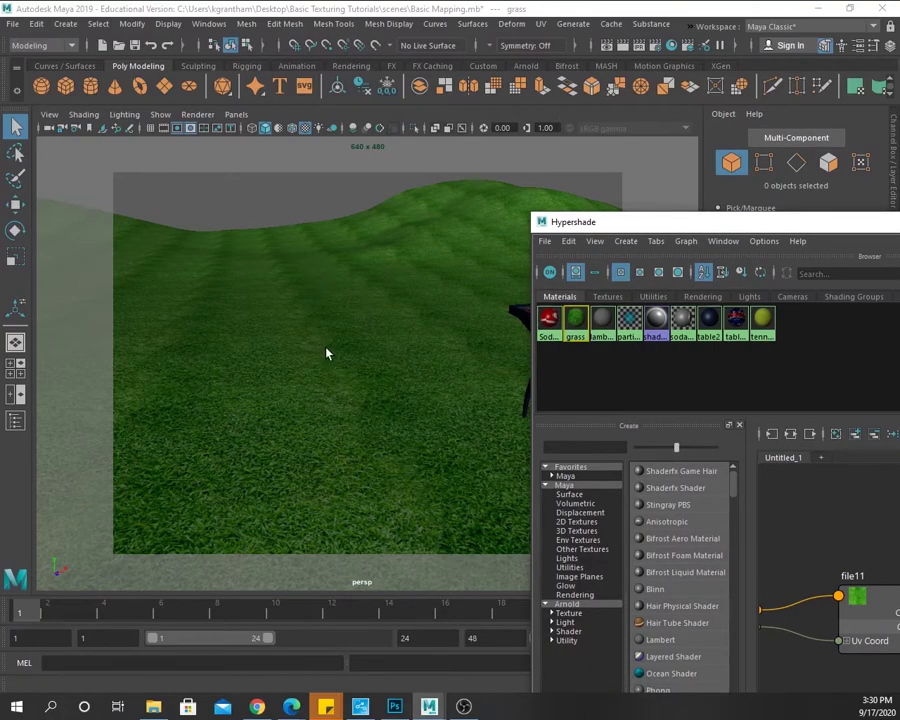
left_click_drag(323, 379, 350, 411, "alt")
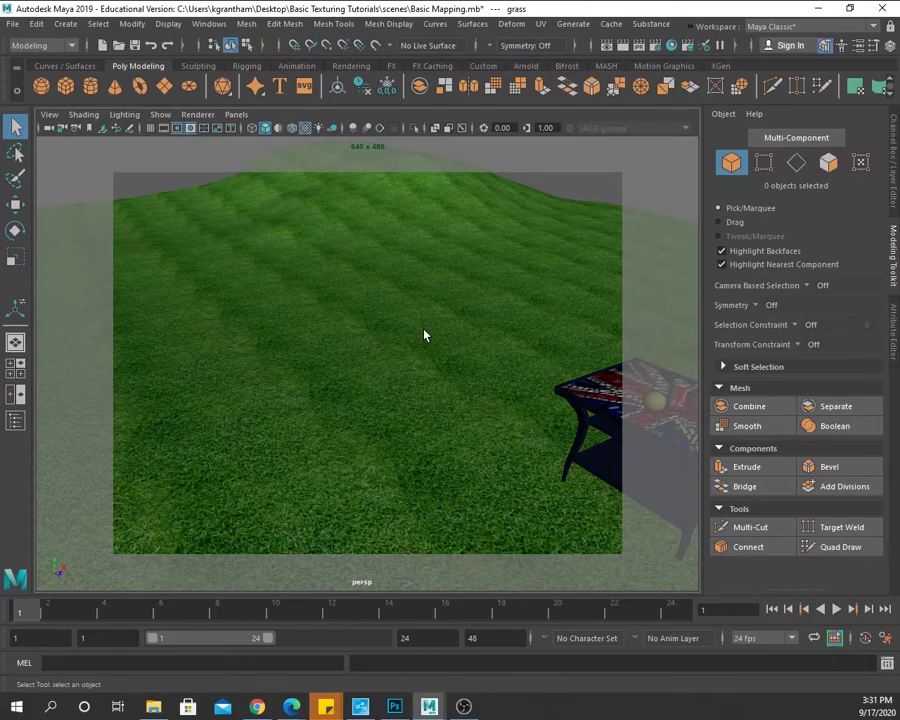
left_click_drag(484, 447, 394, 500, "alt")
right_click_drag(394, 500, 476, 503, "alt")
left_click(470, 497)
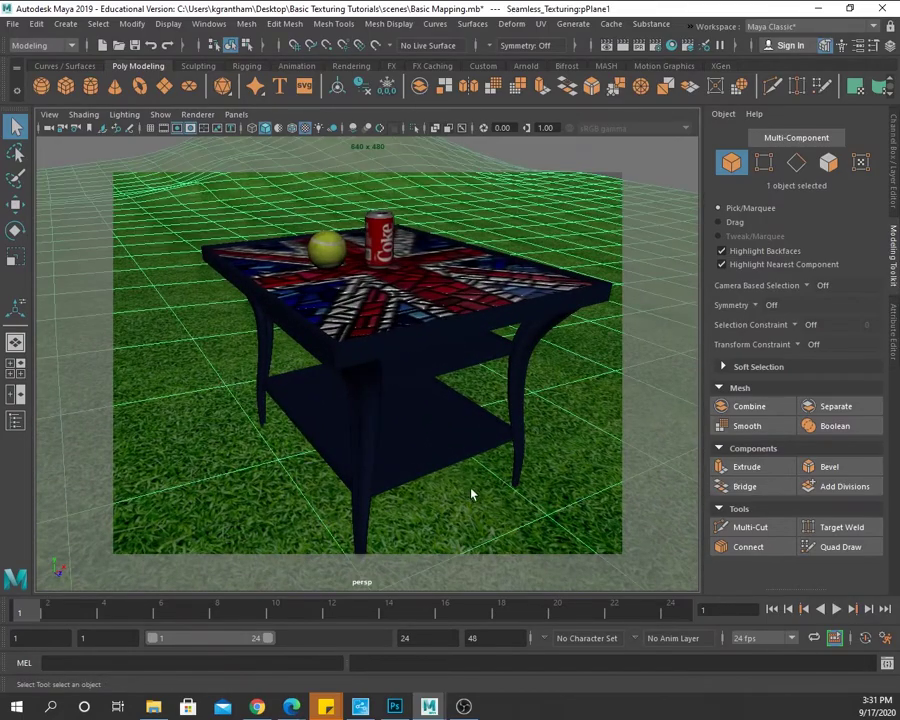
mouse_move(398, 307)
left_mouse_down("alt")
mouse_move(414, 314)
mouse_move(420, 350)
mouse_move(415, 300)
left_mouse_up("alt")
right_click_drag(415, 300, 425, 305, "alt")
left_click_drag(425, 305, 488, 428, "alt")
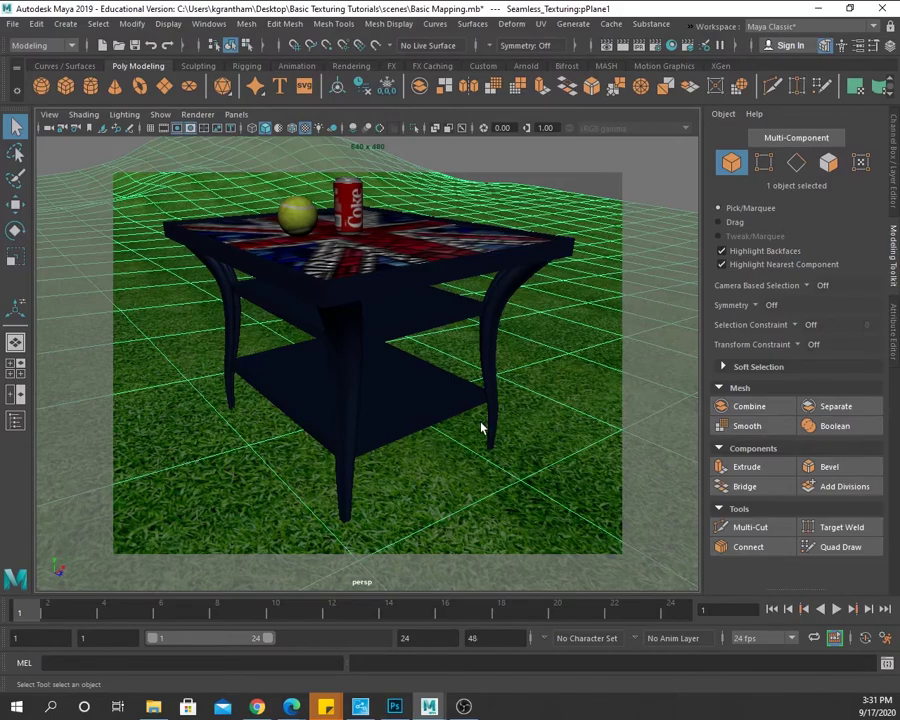
left_click_drag(481, 428, 495, 470, "alt")
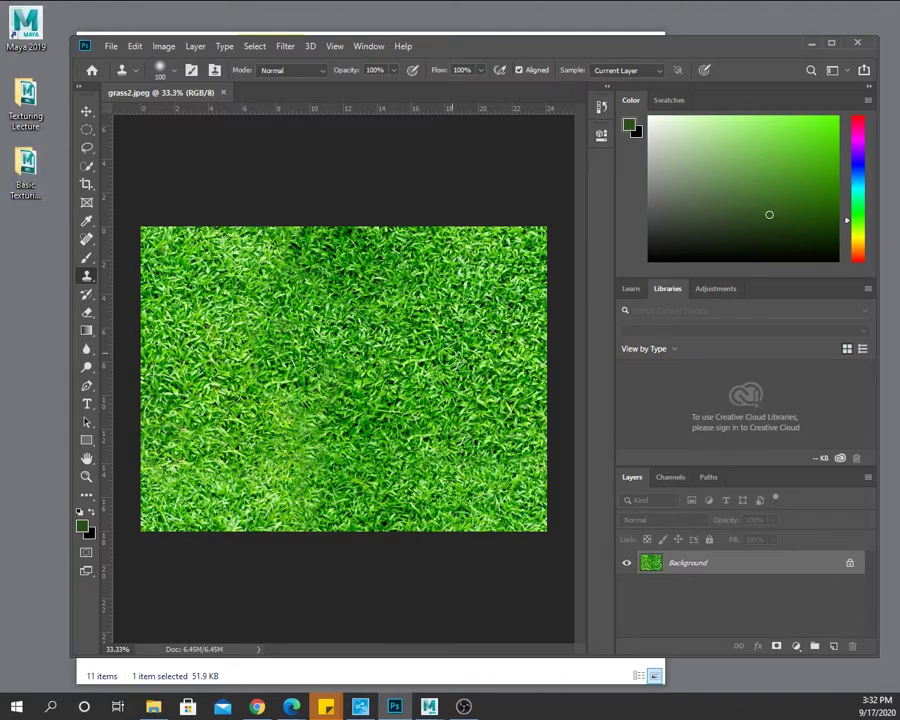
- Quit Photoshop, close the sourceimages folder window and return to the Maya scene
key("ctrl+q")
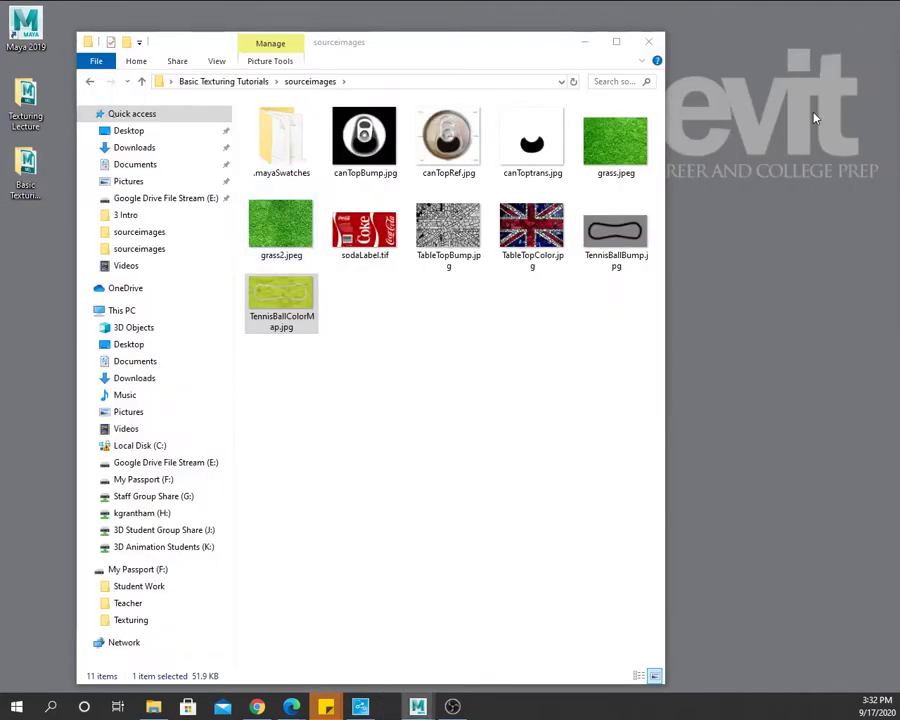
left_click(648, 42)
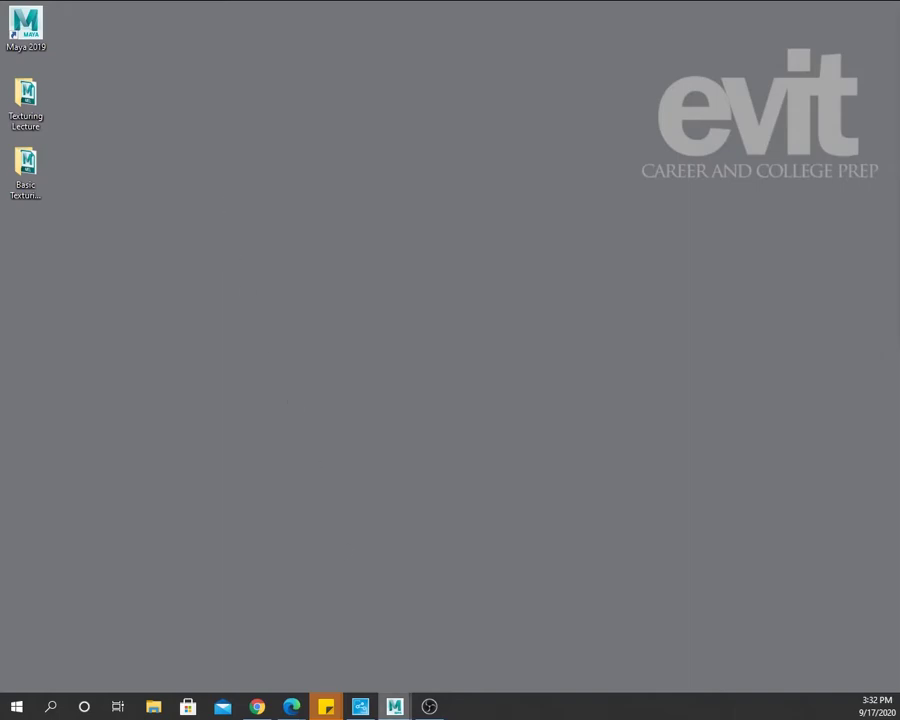
mouse_move(397, 705)
left_click(357, 643)
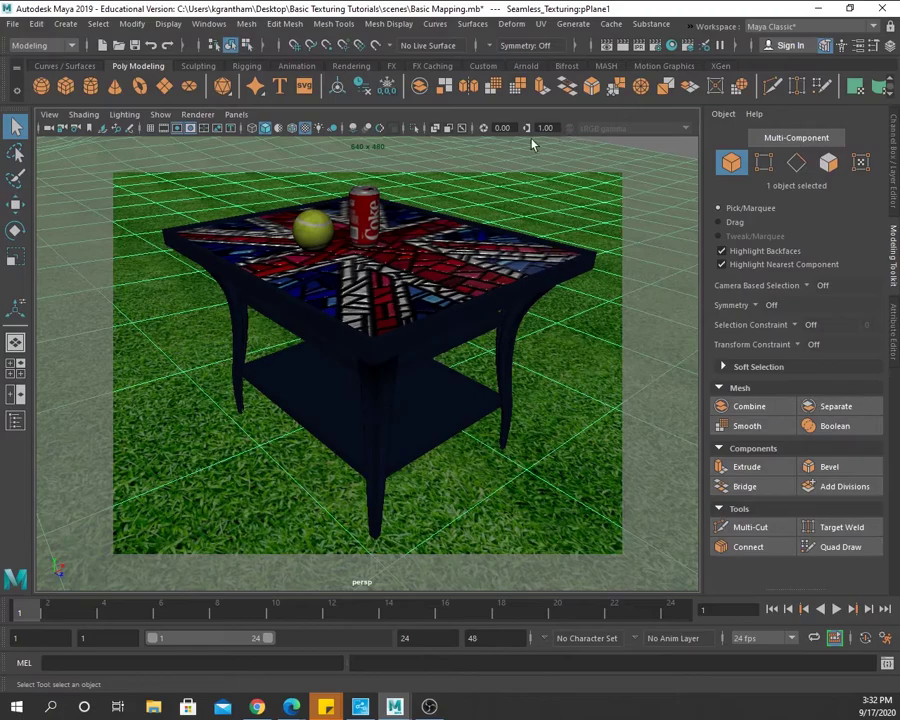
- Render the current perspective view of the table with the Maya Software renderer
left_click(621, 46)
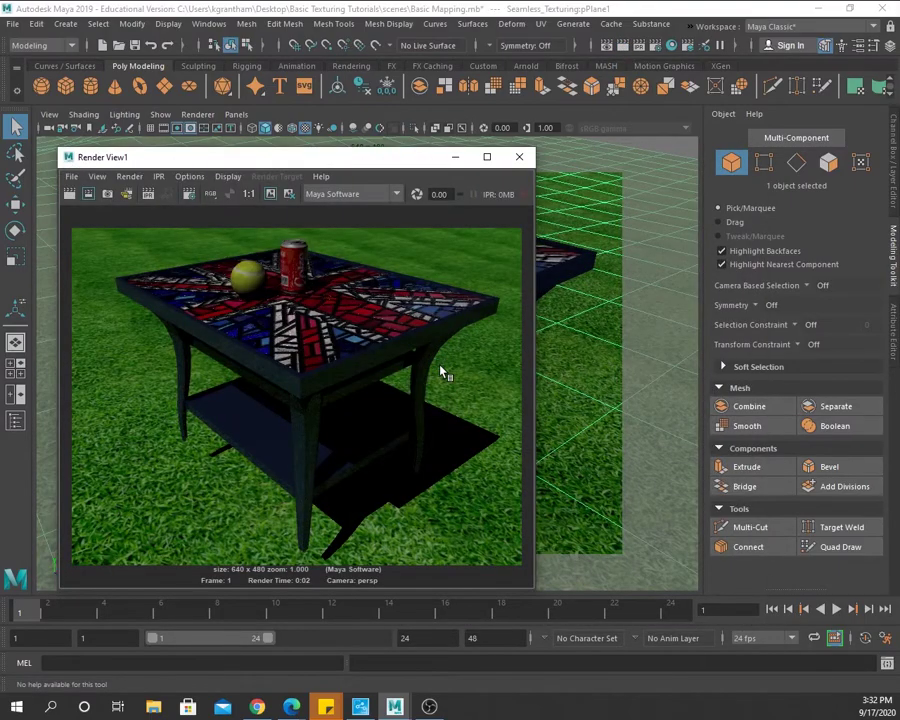
left_click(360, 195)
left_click(352, 211)
- Save the rendered image as "table tutorial" in PNG format in the project's images folder
left_click(71, 177)
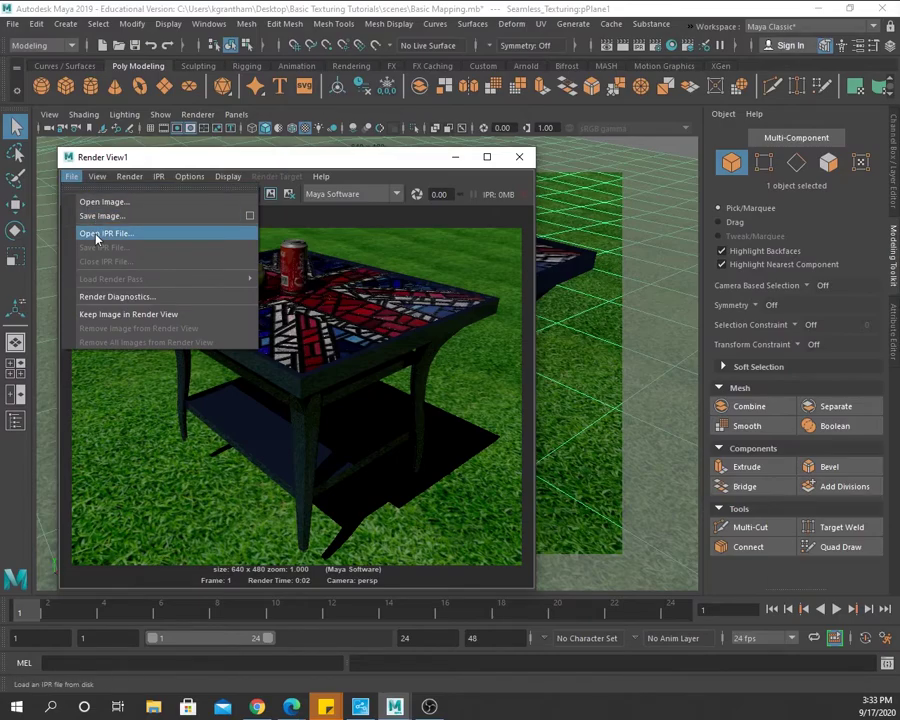
left_click(100, 216)
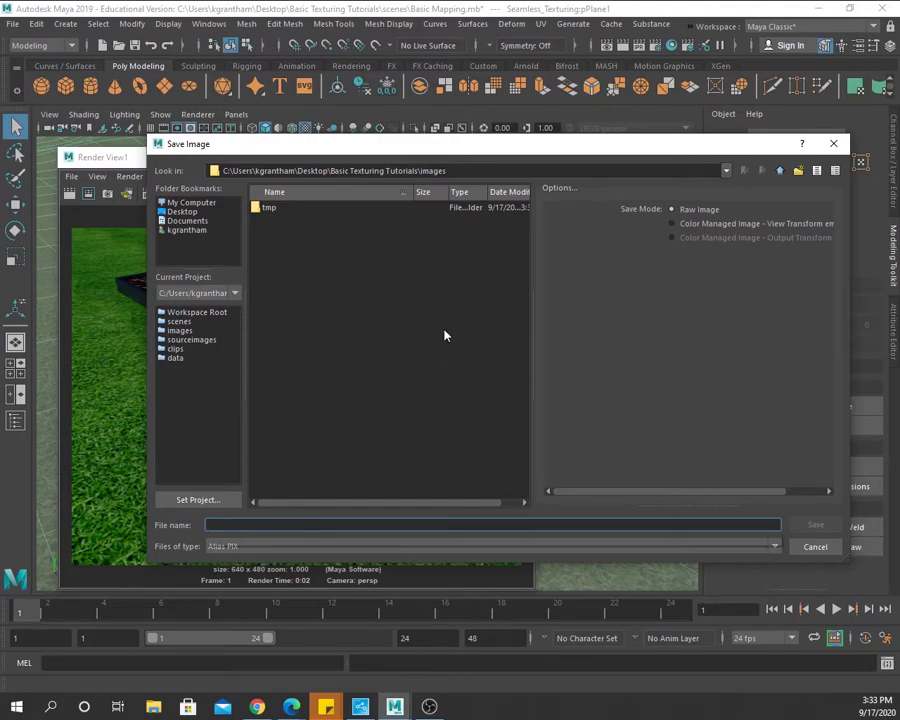
type("Texturing")
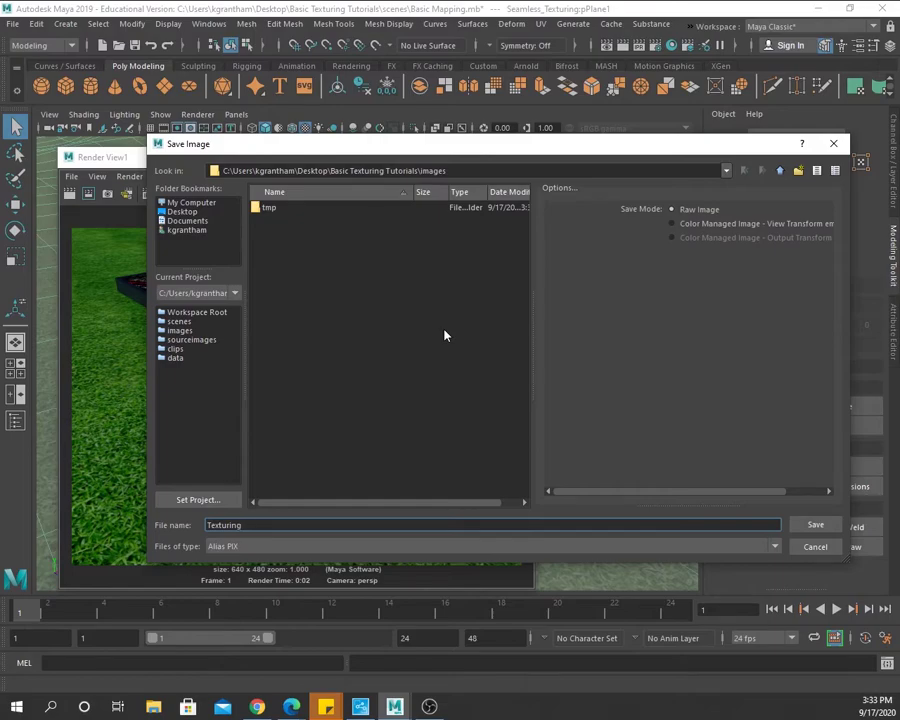
type("T")
type("utori")
key("ctrl+a")
type("table tutorial")
left_click(252, 548)
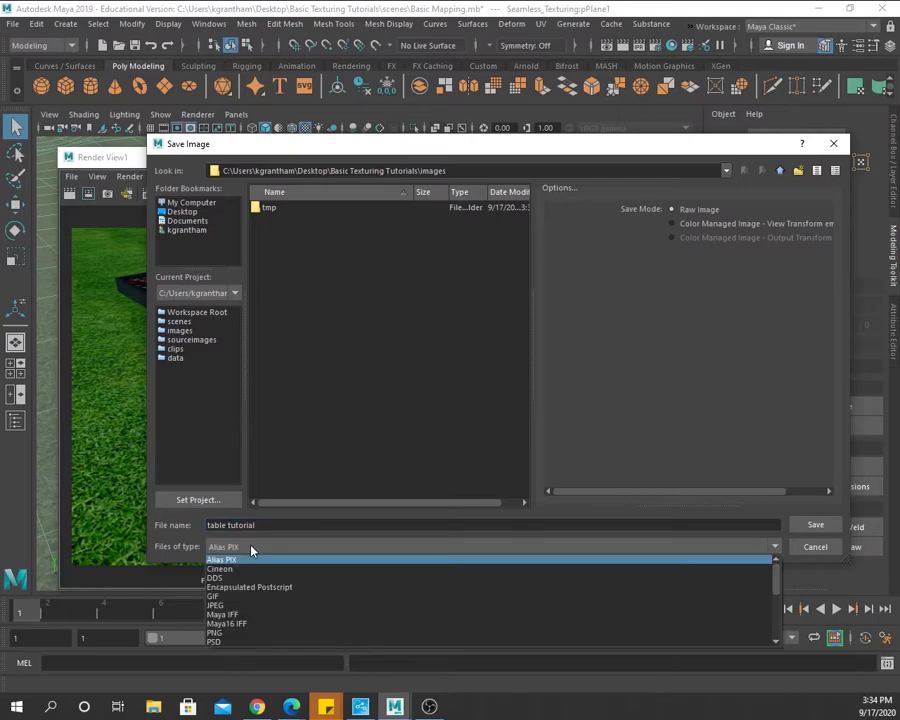
scroll(222, 620, "down", 2)
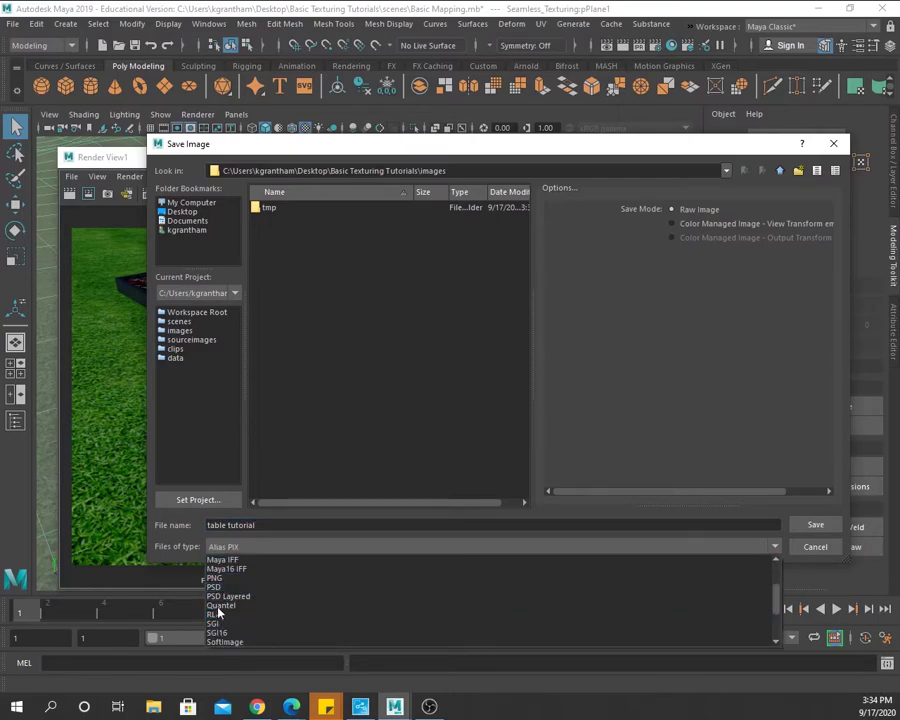
left_click(221, 580)
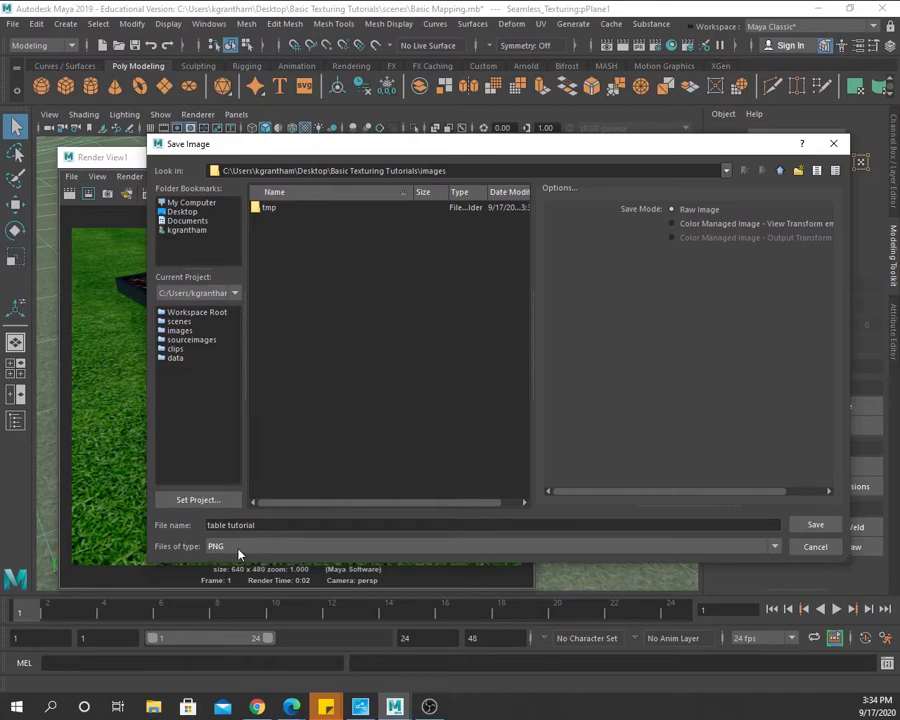
left_click(813, 525)
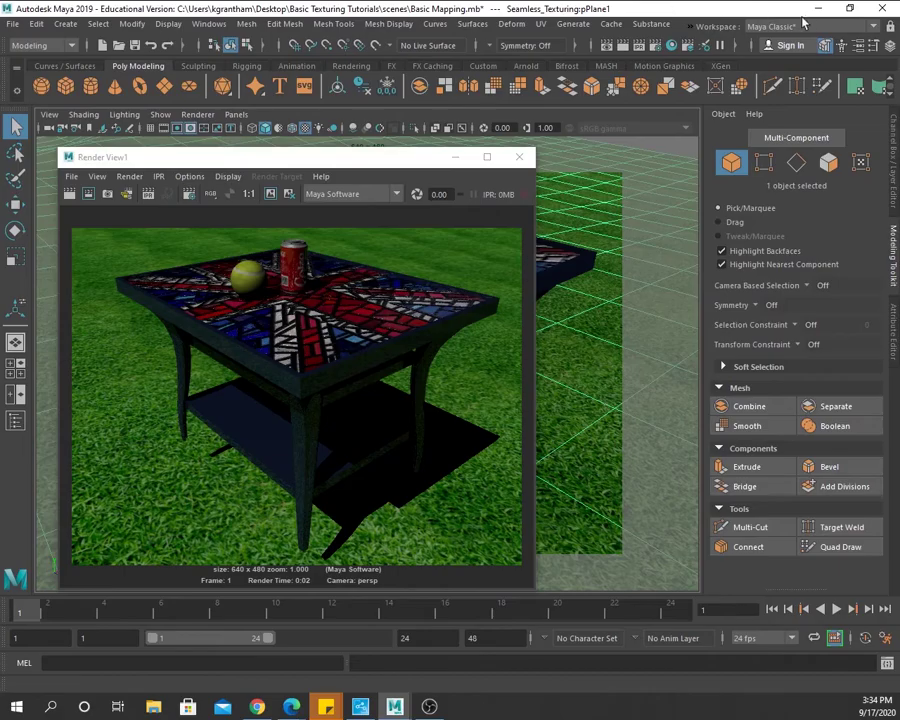
- Check the saved table tutorial.png from the images folder of Basic Texturing Tutorials in Photos, and return to Maya
left_click(820, 9)
double_click(22, 165)
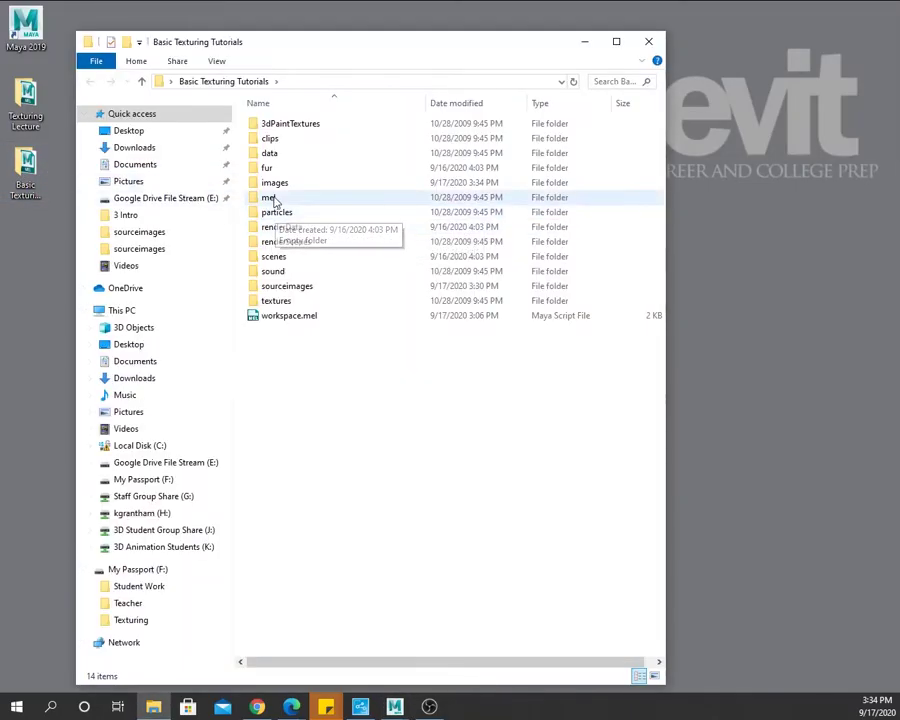
double_click(273, 186)
double_click(368, 145)
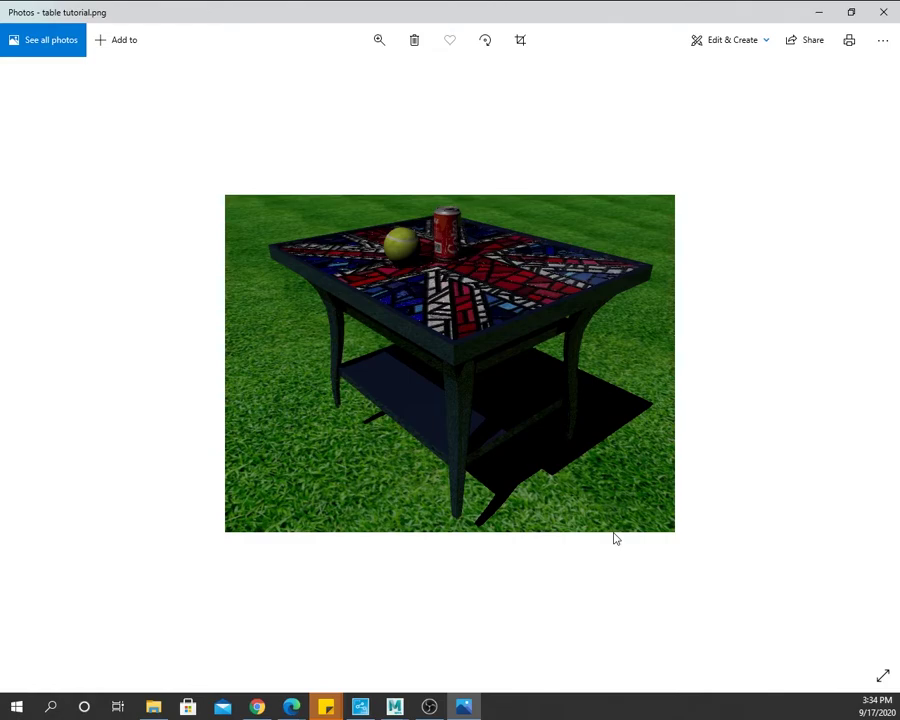
left_click(883, 14)
mouse_move(395, 707)
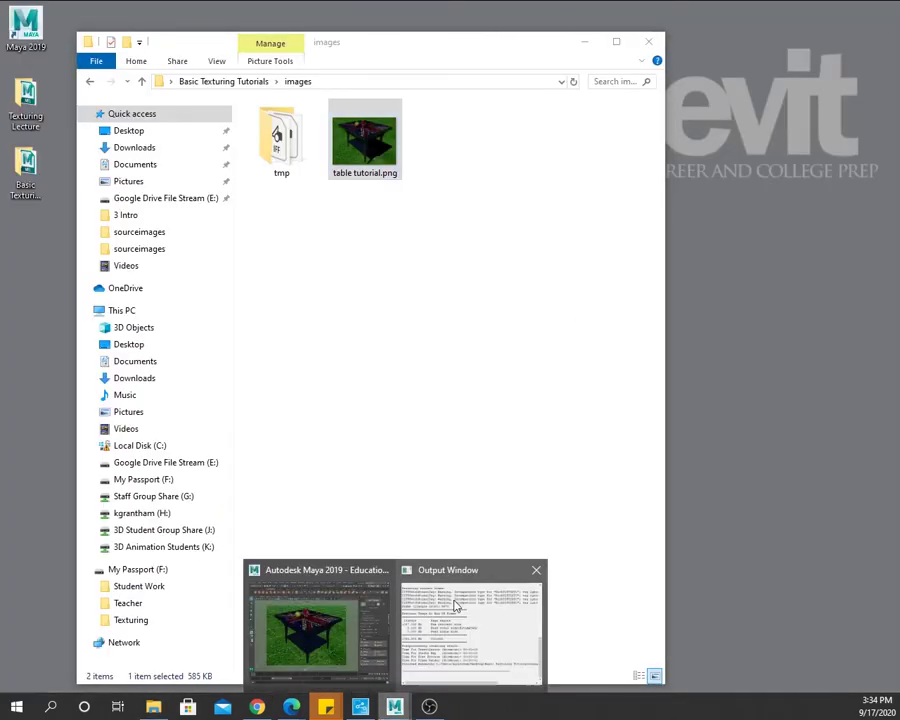
left_click(318, 625)
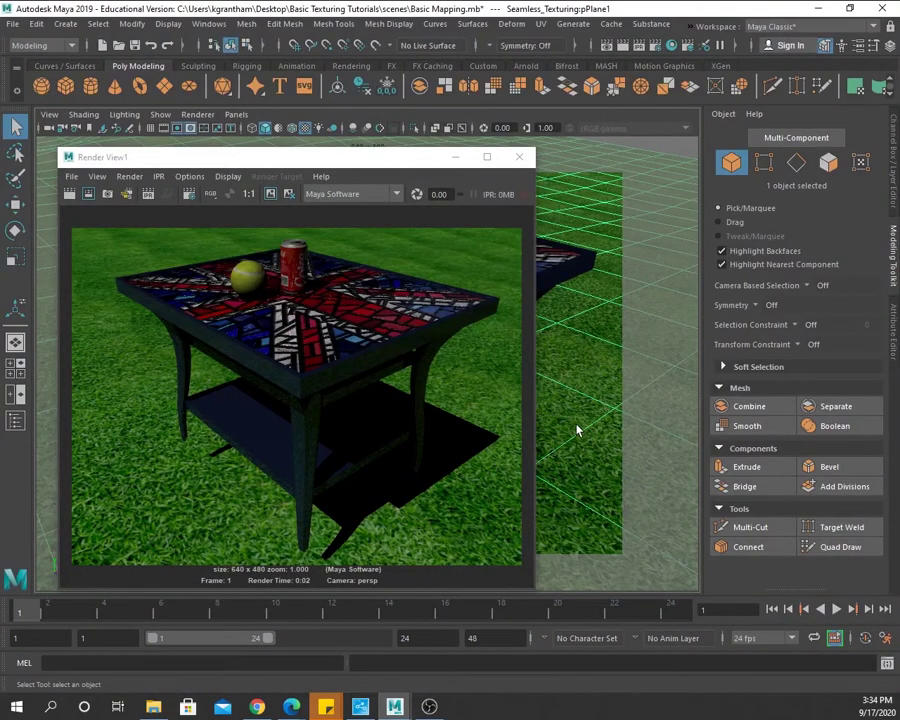